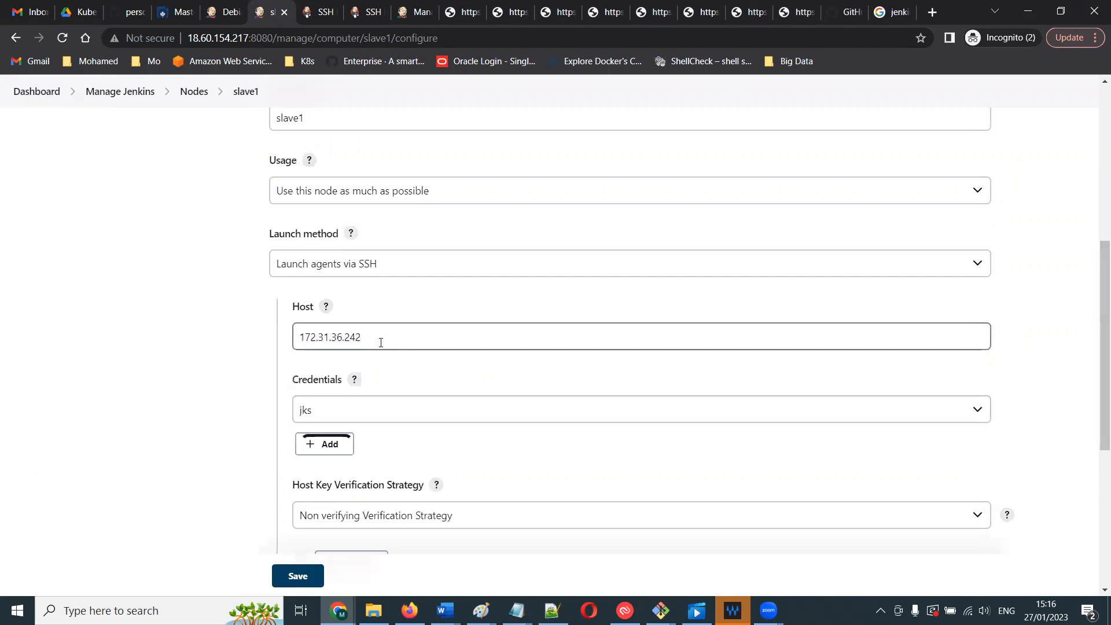
- Select jks as the SSH credentials for the slave1 node
click(324, 412)
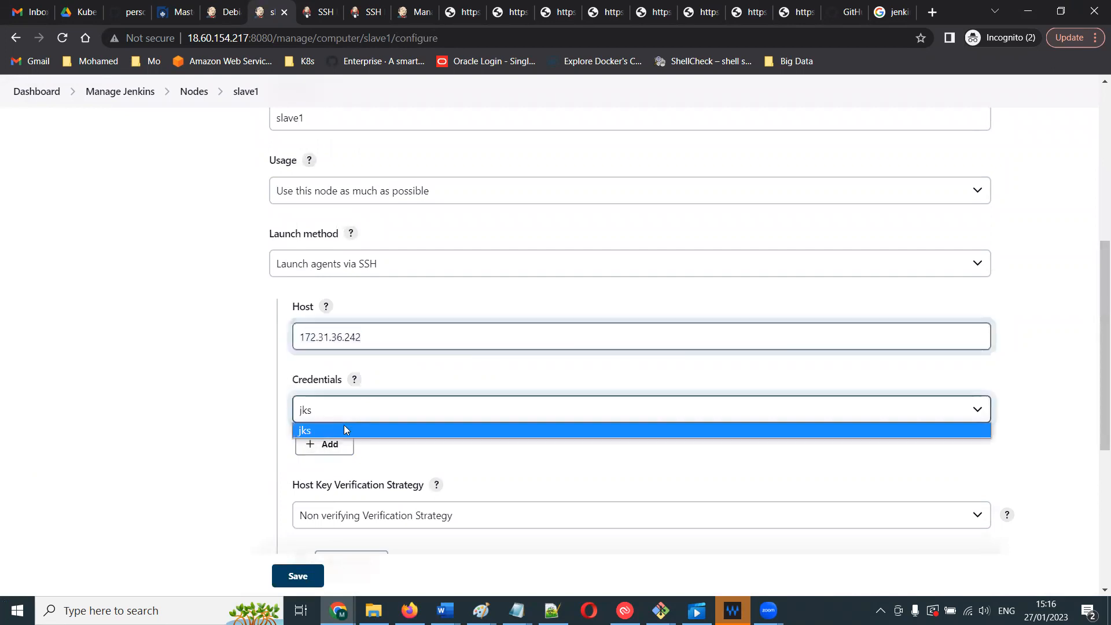
click(609, 399)
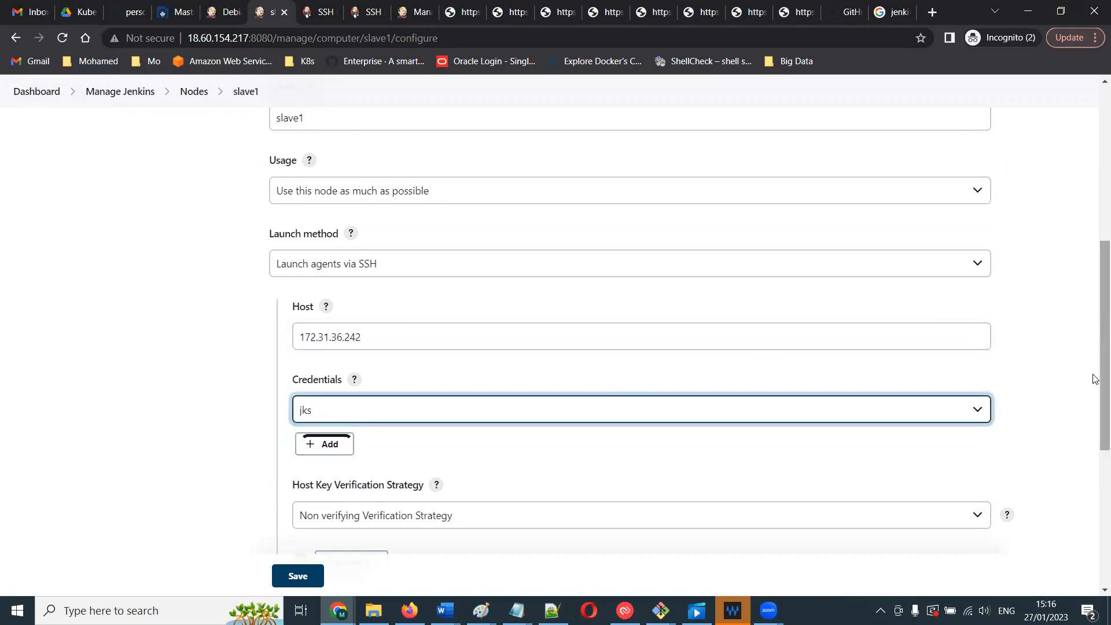
drag(1095, 387, 1093, 434)
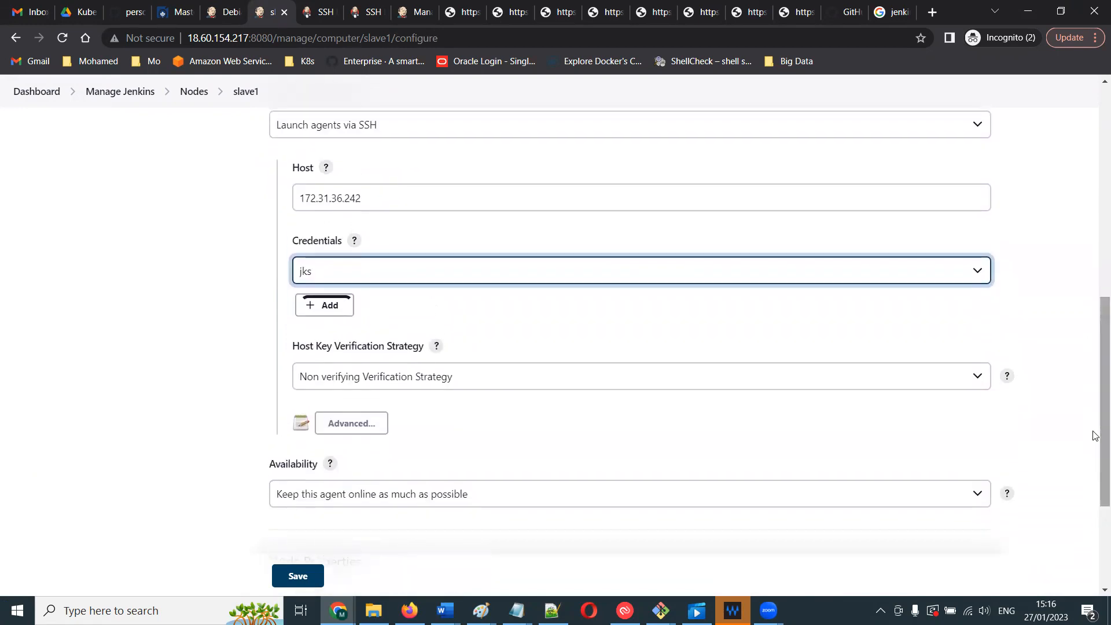
click(311, 276)
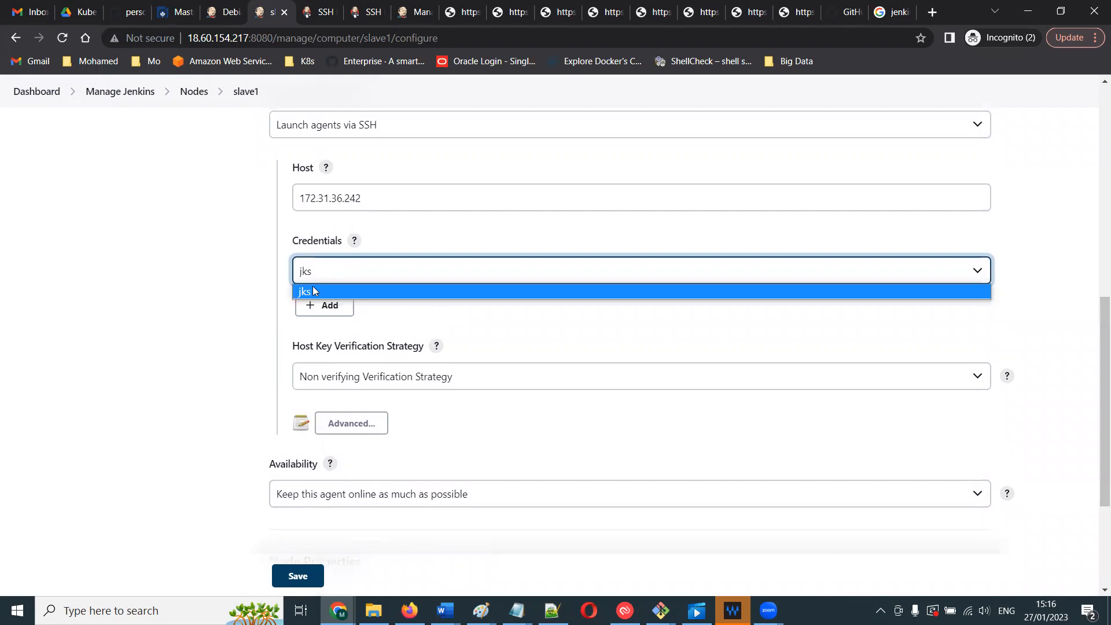
click(317, 291)
drag(1096, 307, 1094, 368)
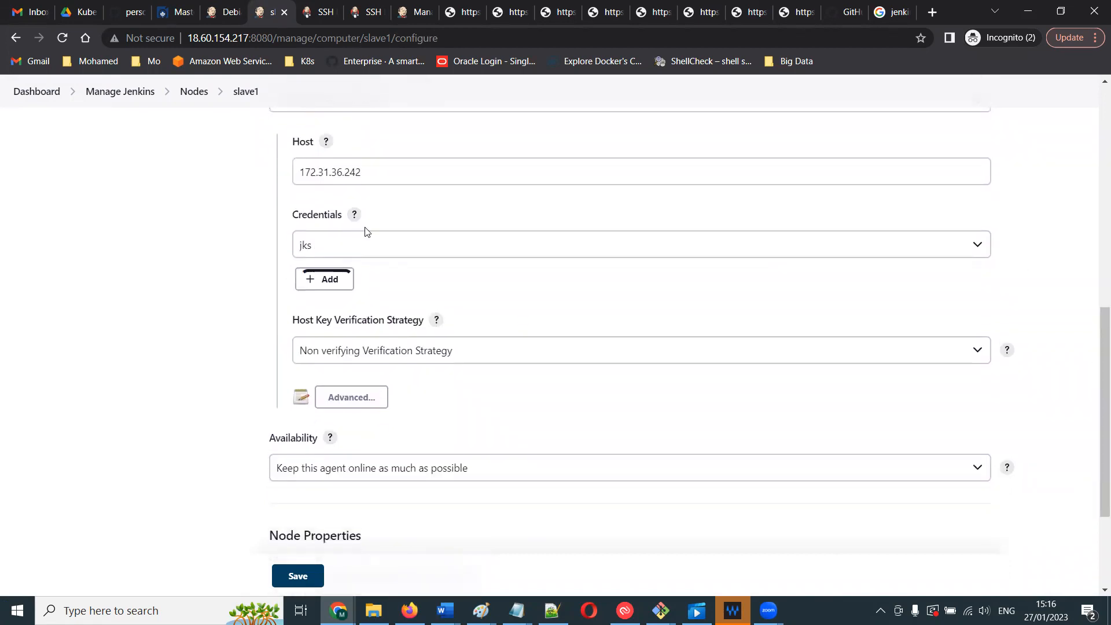
- Try to add a new Jenkins credential of kind SSH Username with private key
click(325, 281)
click(341, 306)
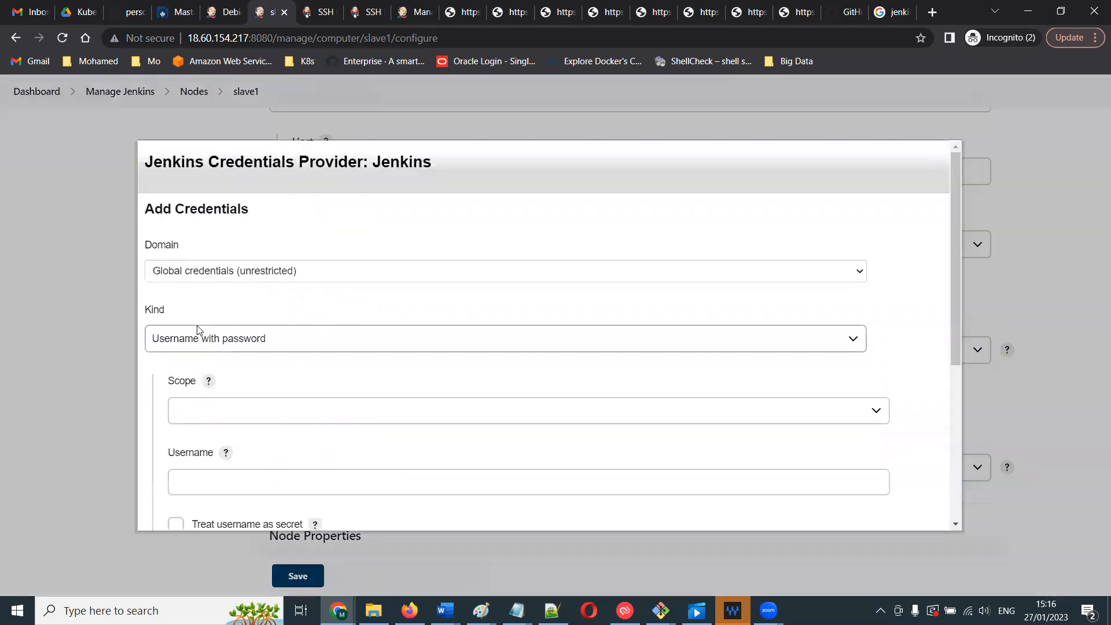
click(196, 336)
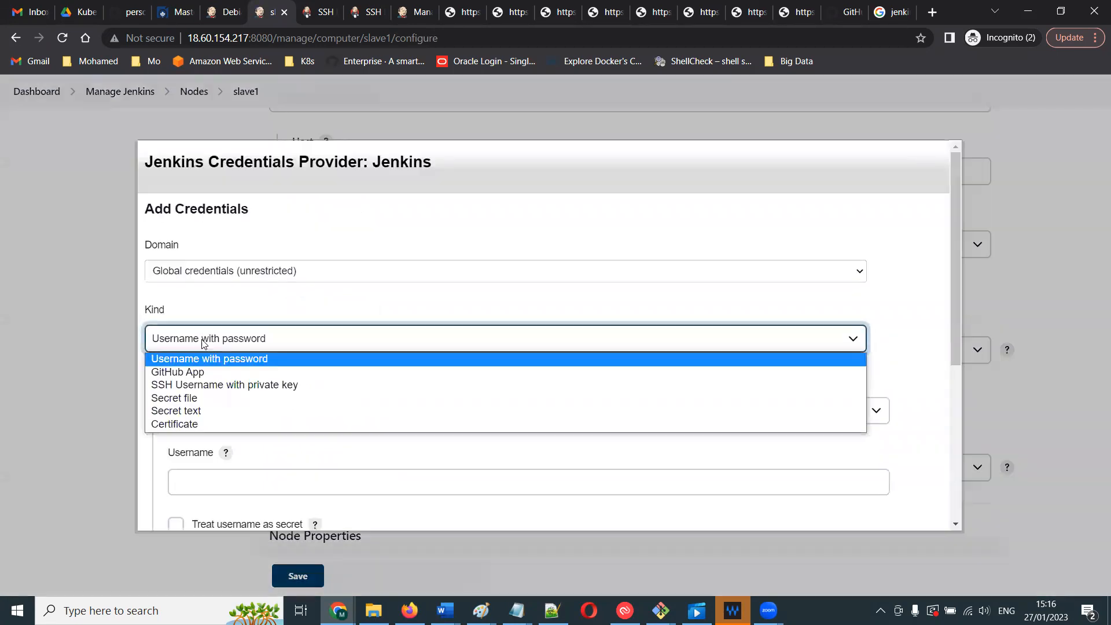
click(191, 385)
click(180, 386)
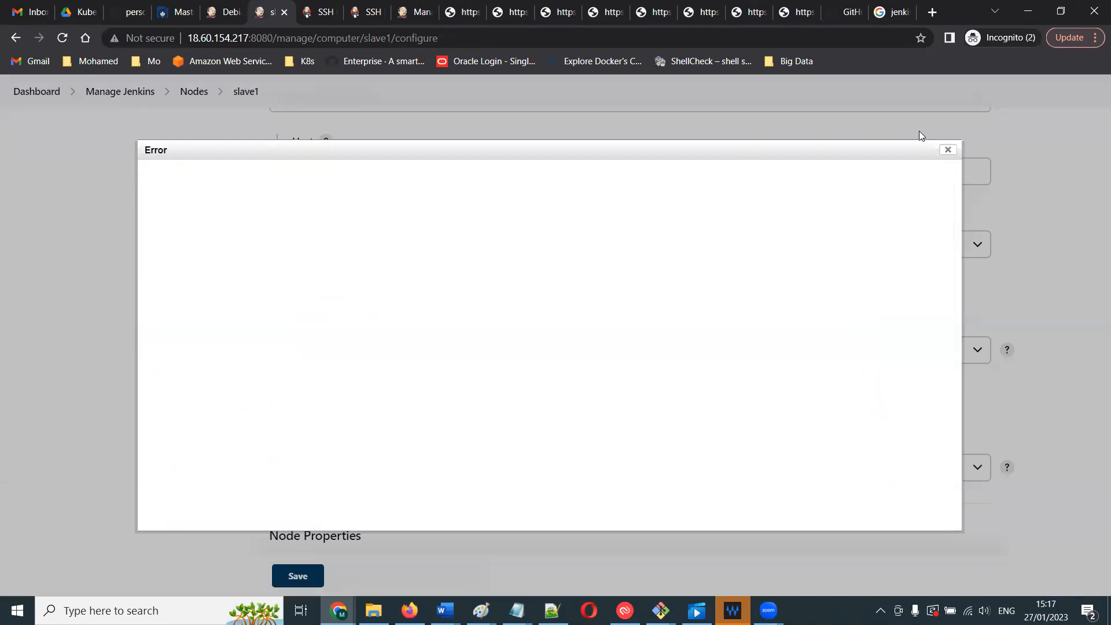
click(947, 150)
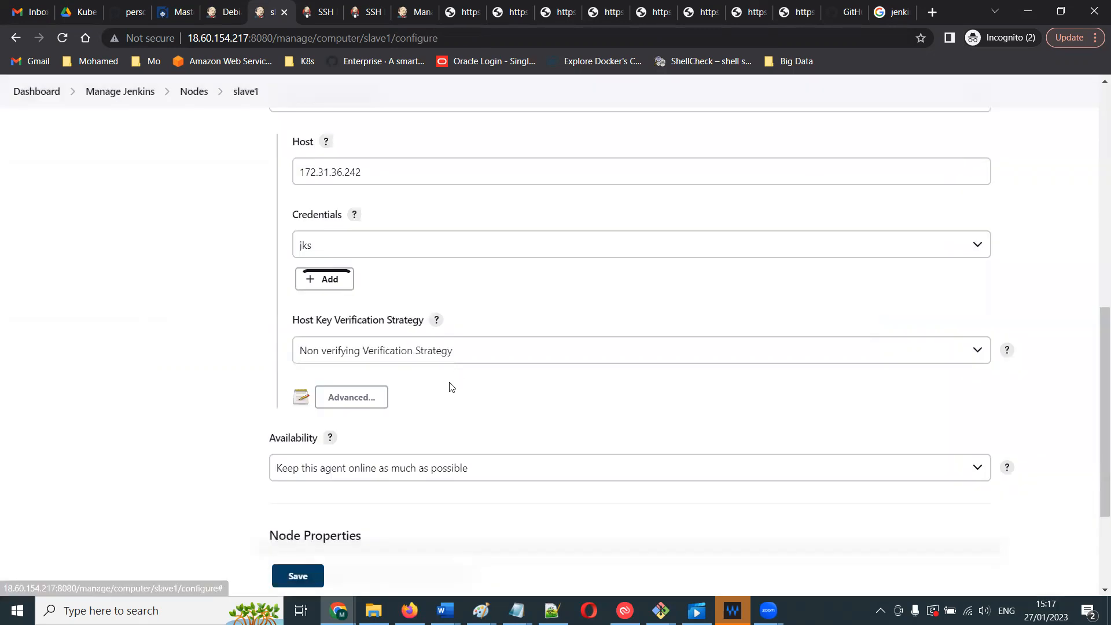
click(327, 281)
click(341, 305)
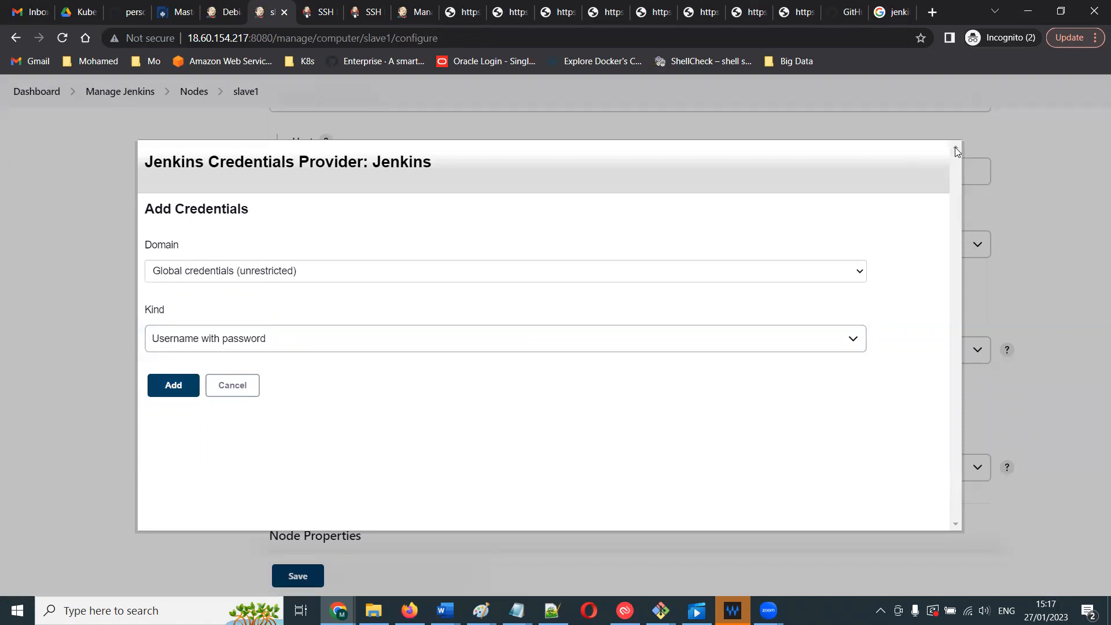
click(232, 385)
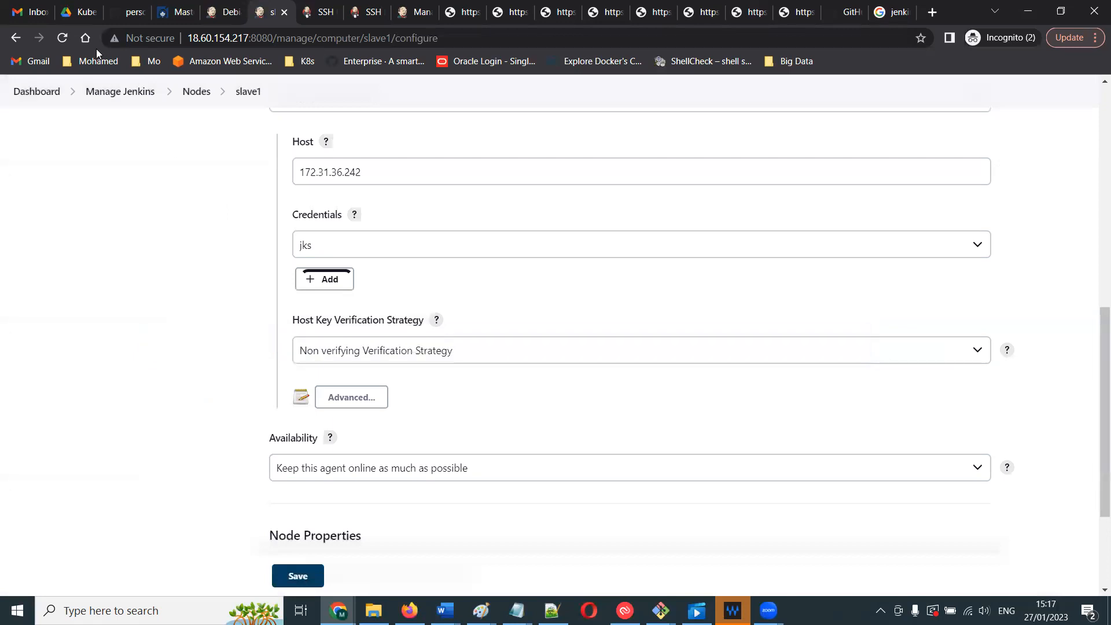
- Go to the Jenkins dashboard at 18.60.154.217:8080, leaving the node configuration page
drag(463, 39, 278, 42)
key(BackSpace)
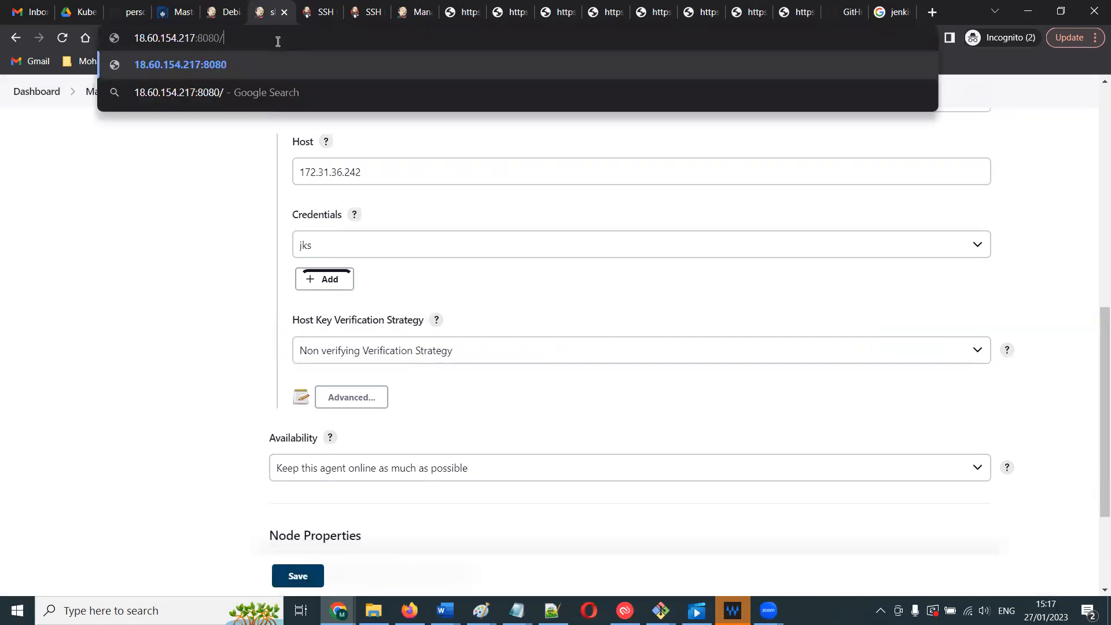
key(Return)
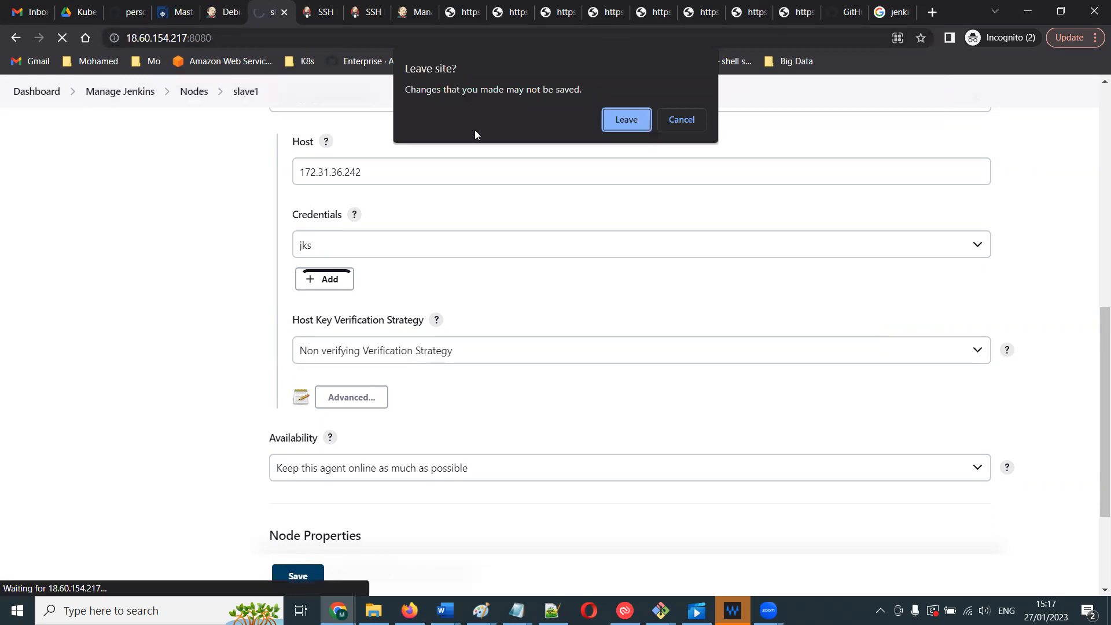
key(Return)
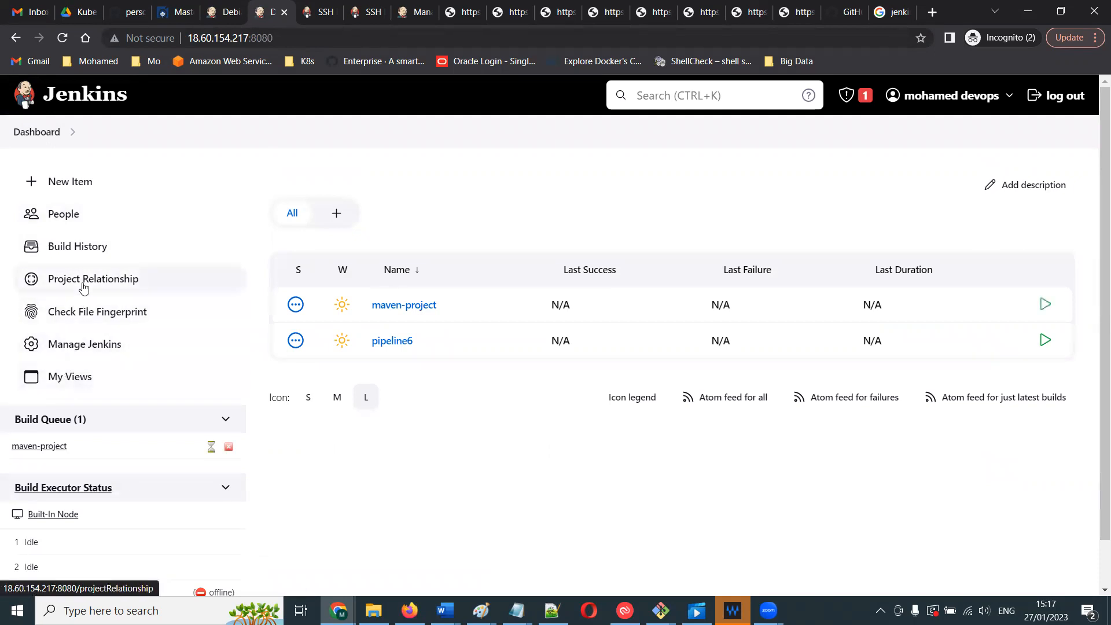
- Open the slave1 node's configuration page from Manage Jenkins and Manage Nodes and Clouds
click(72, 344)
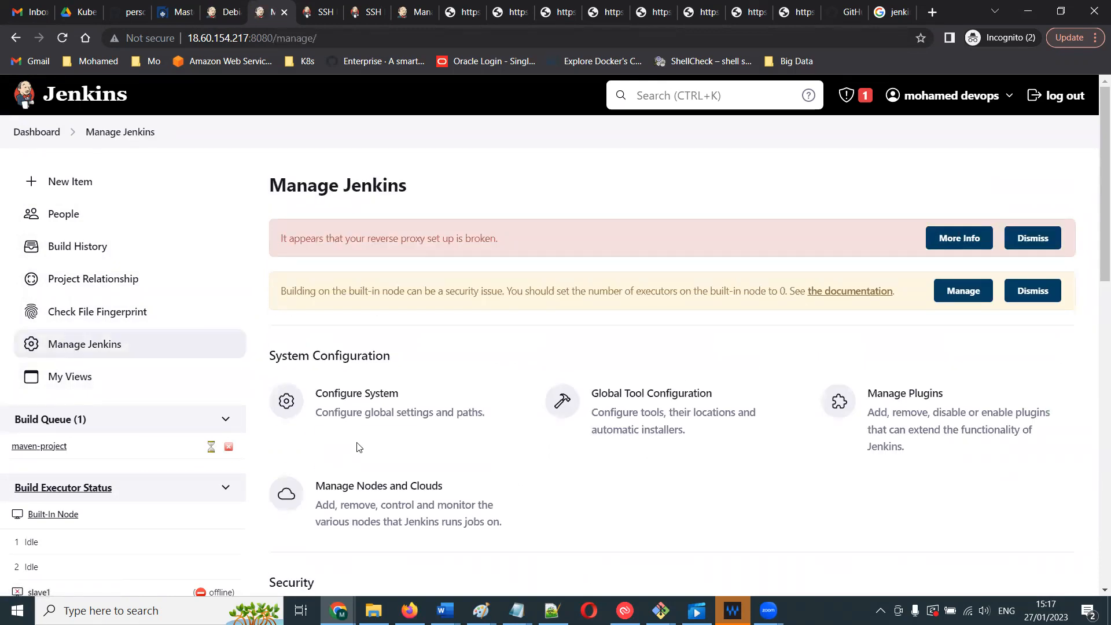
click(381, 462)
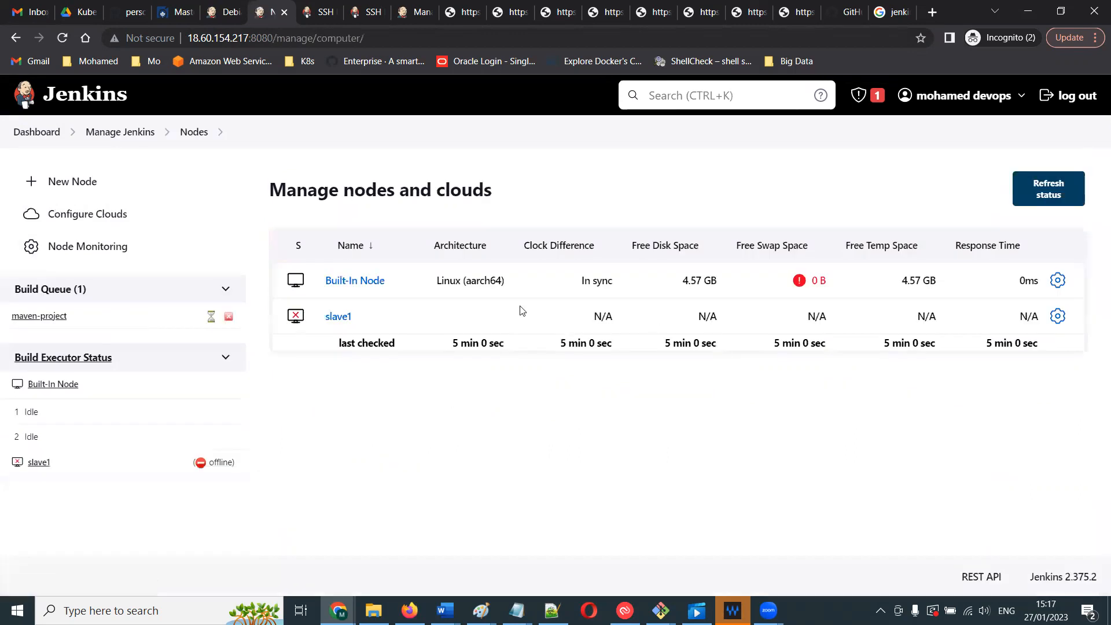
click(337, 318)
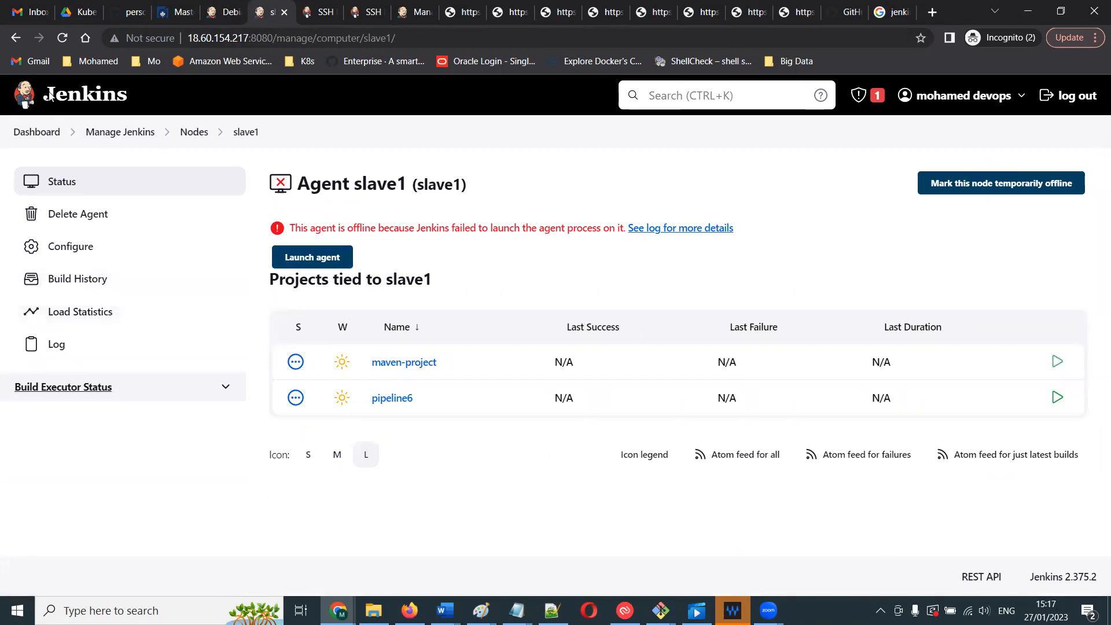
click(16, 38)
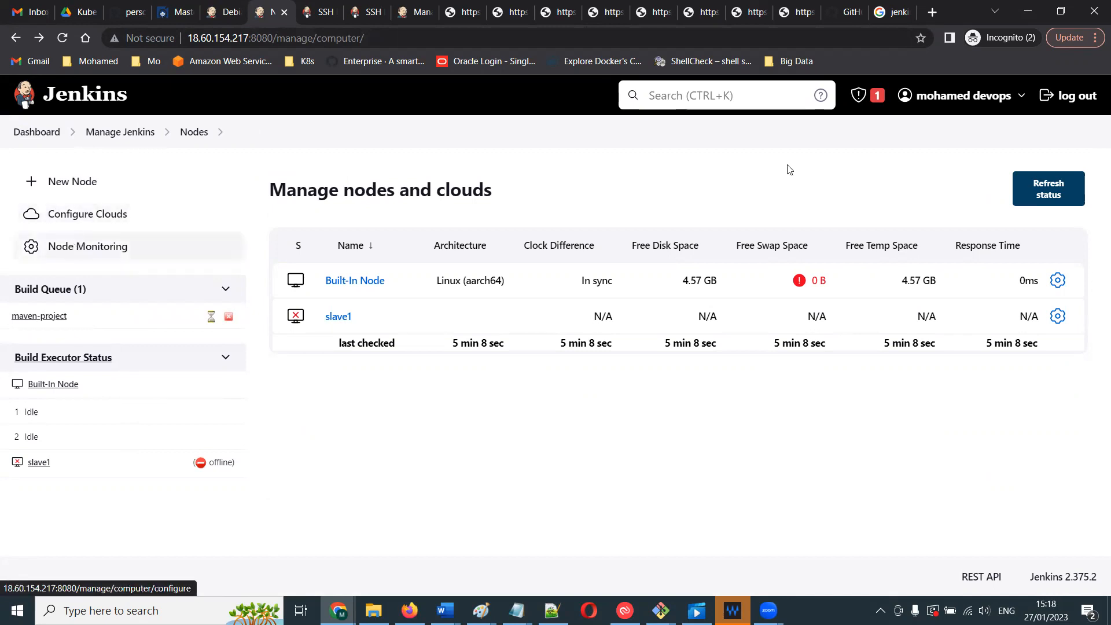
click(1058, 320)
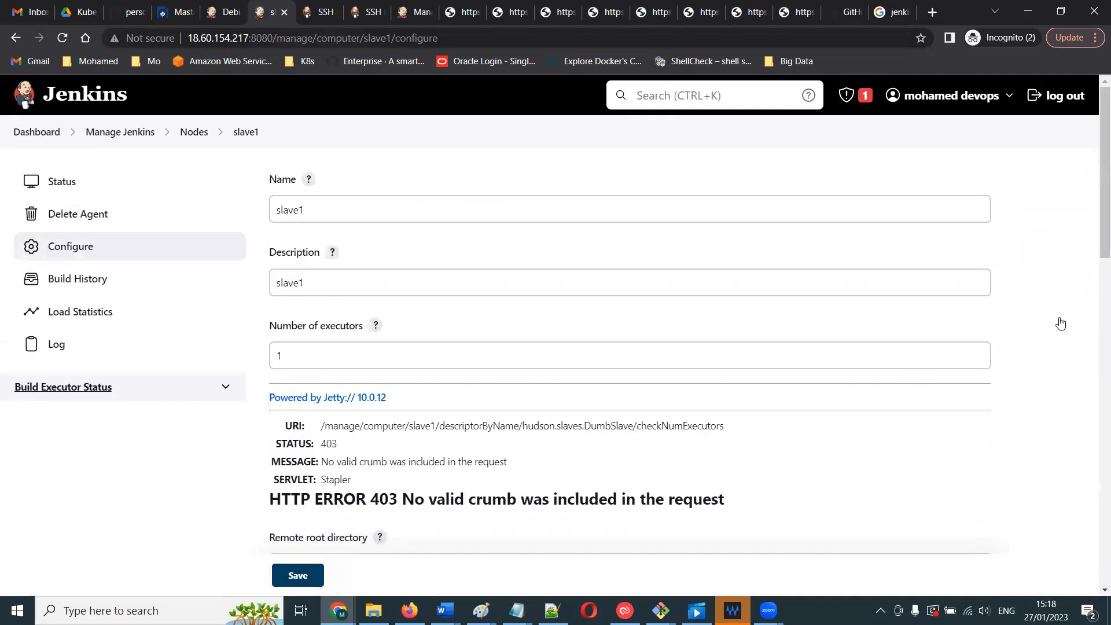
- Scroll through the slave1 configuration form to review its fields and error messages
scroll(1094, 214, down, 3)
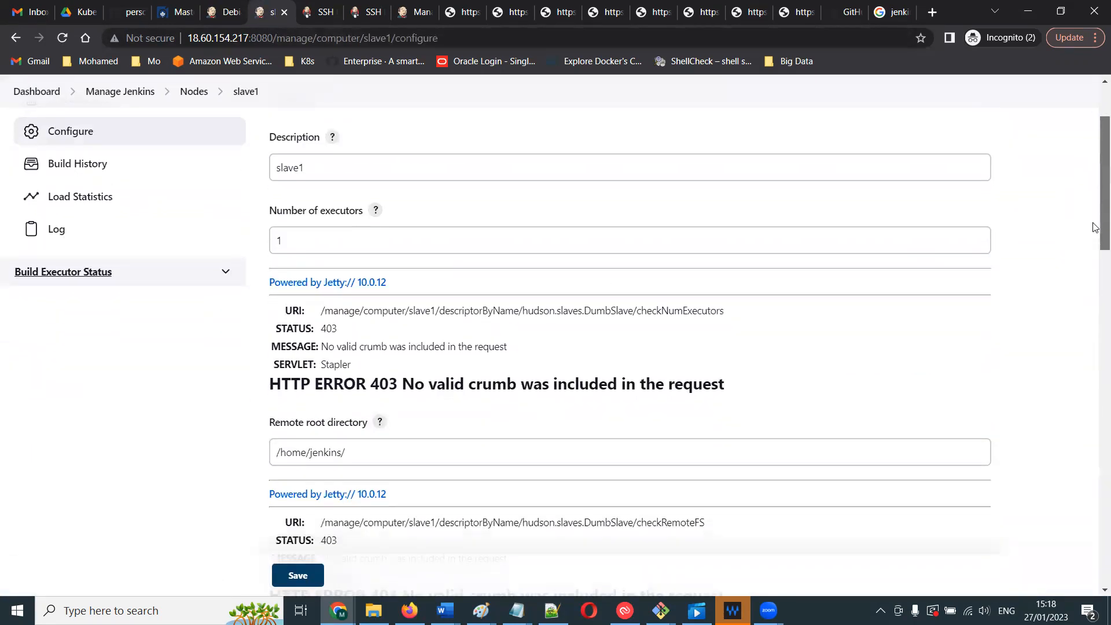
scroll(1094, 232, down, 3)
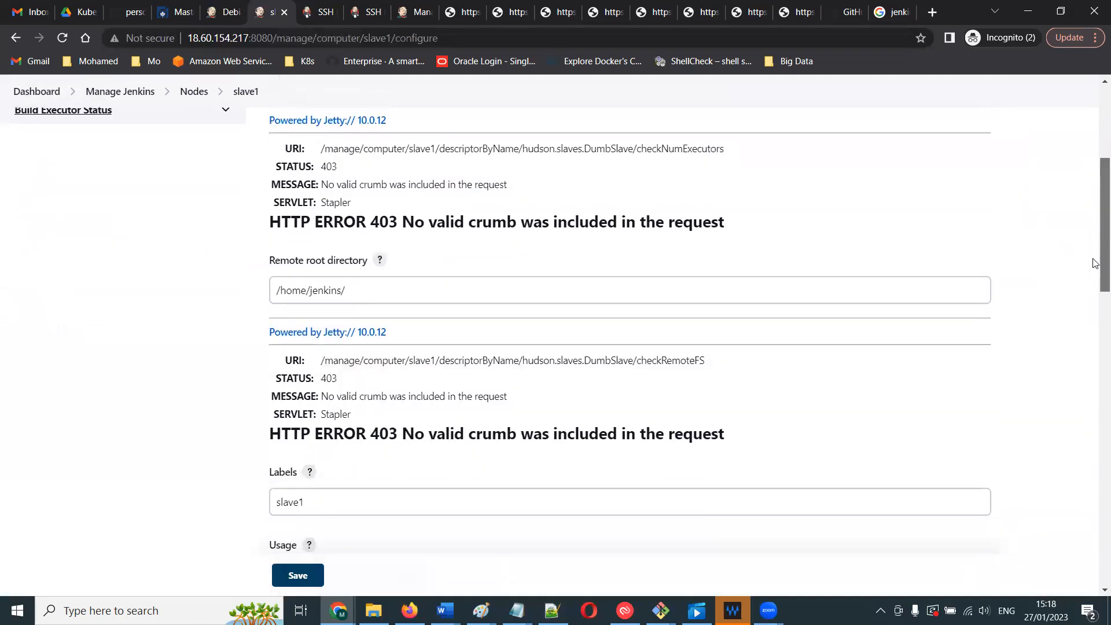
scroll(1095, 262, down, 8)
drag(1094, 355, 1094, 268)
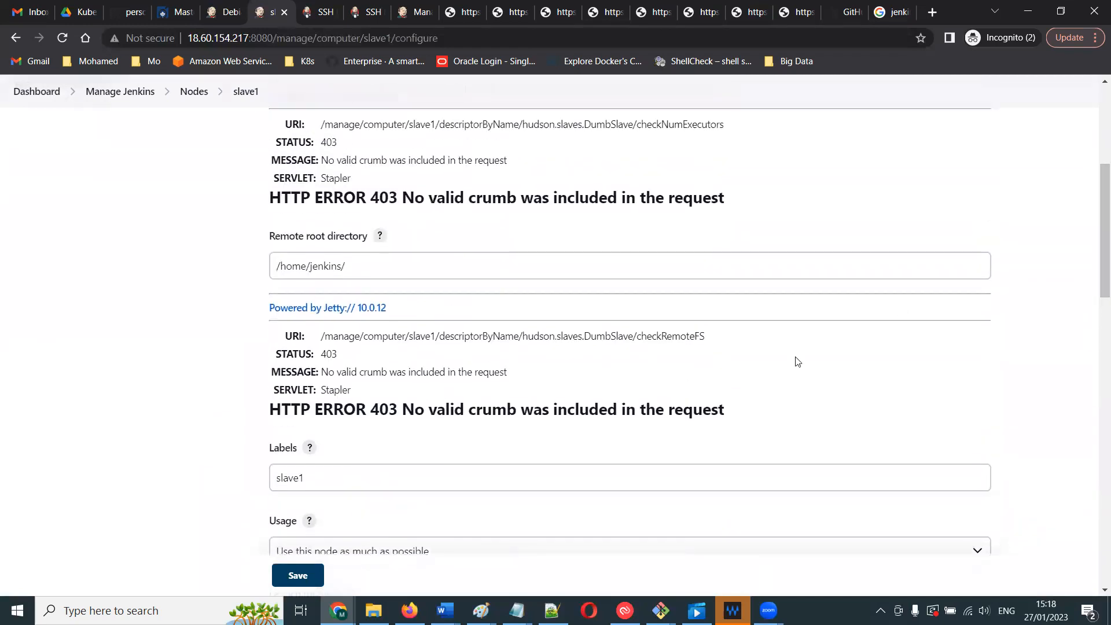
triple_click(697, 399)
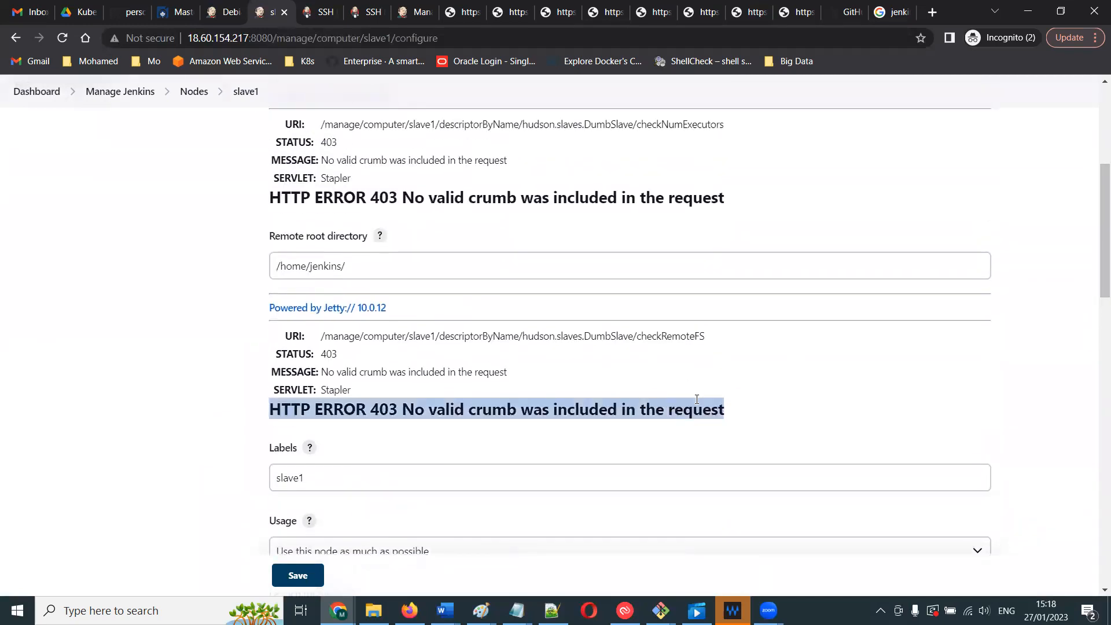
click(697, 399)
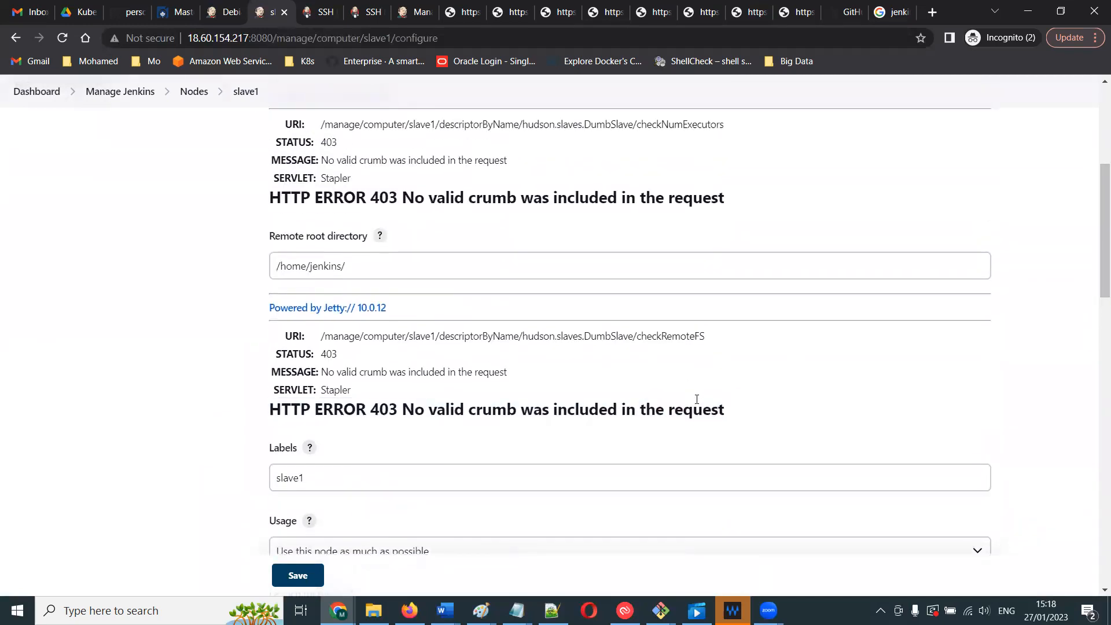
click(1095, 333)
scroll(1095, 435, down, 4)
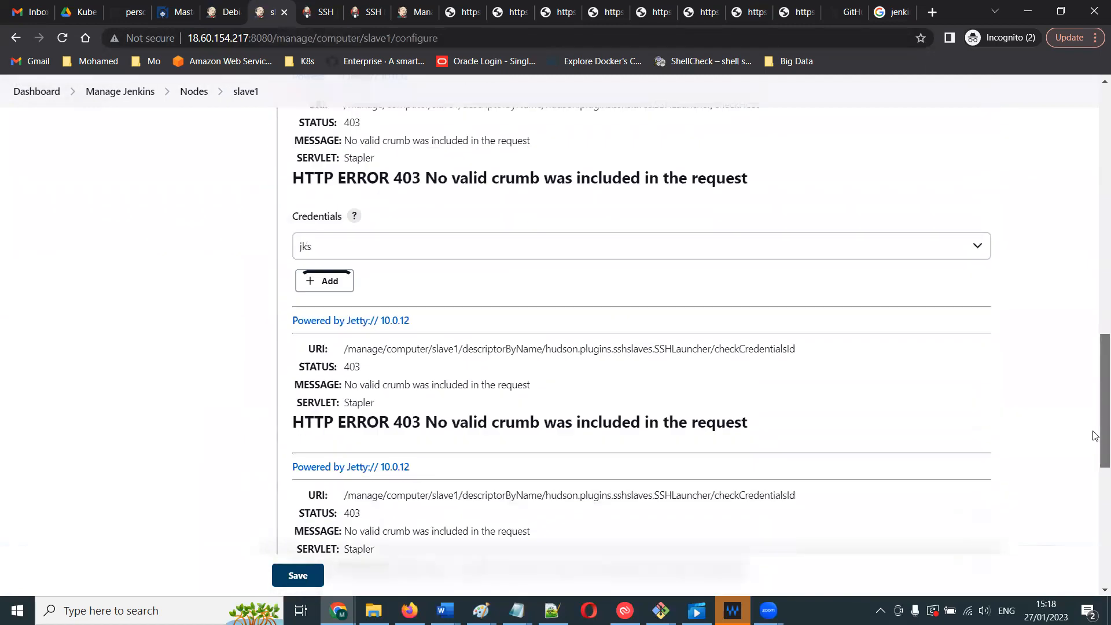
scroll(1095, 466, down, 4)
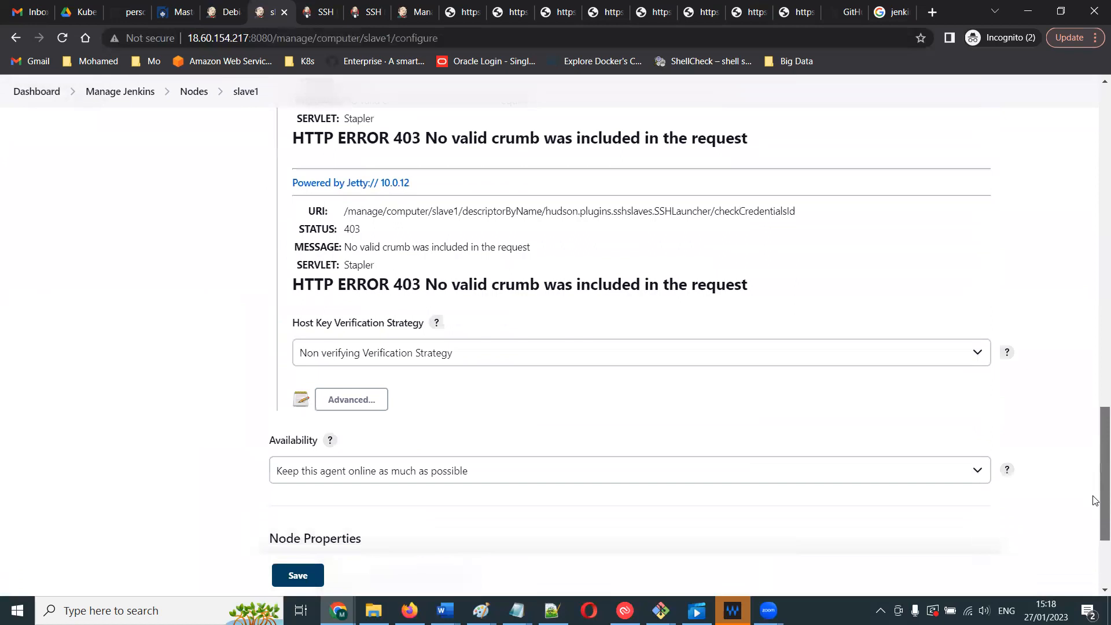
- Select jks as the SSH credentials in the slave1 configuration
scroll(1095, 478, up, 4)
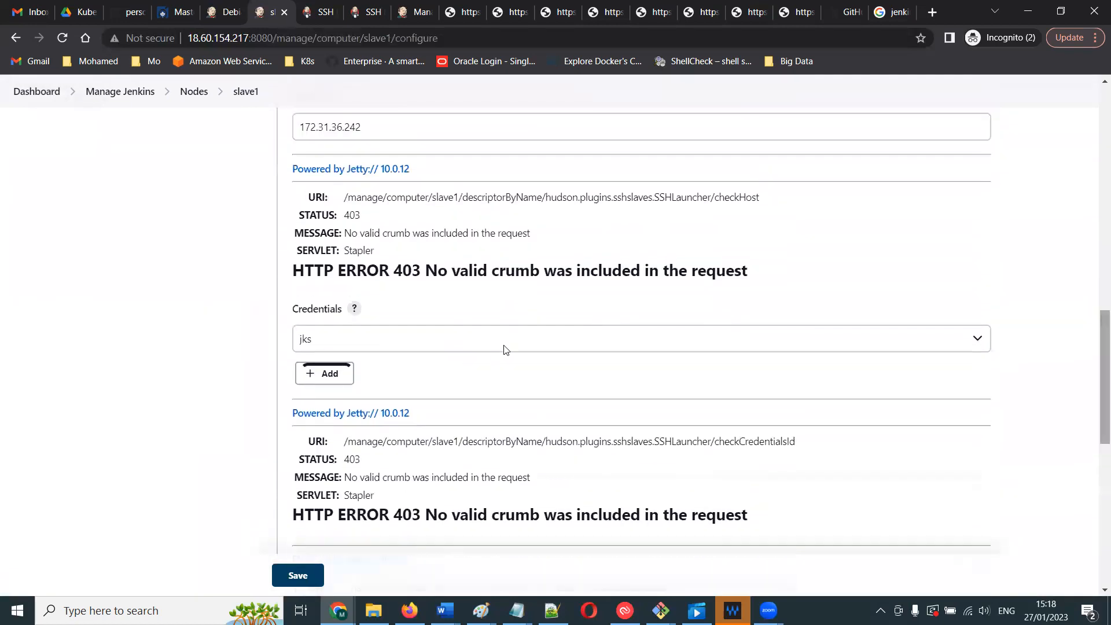
click(382, 337)
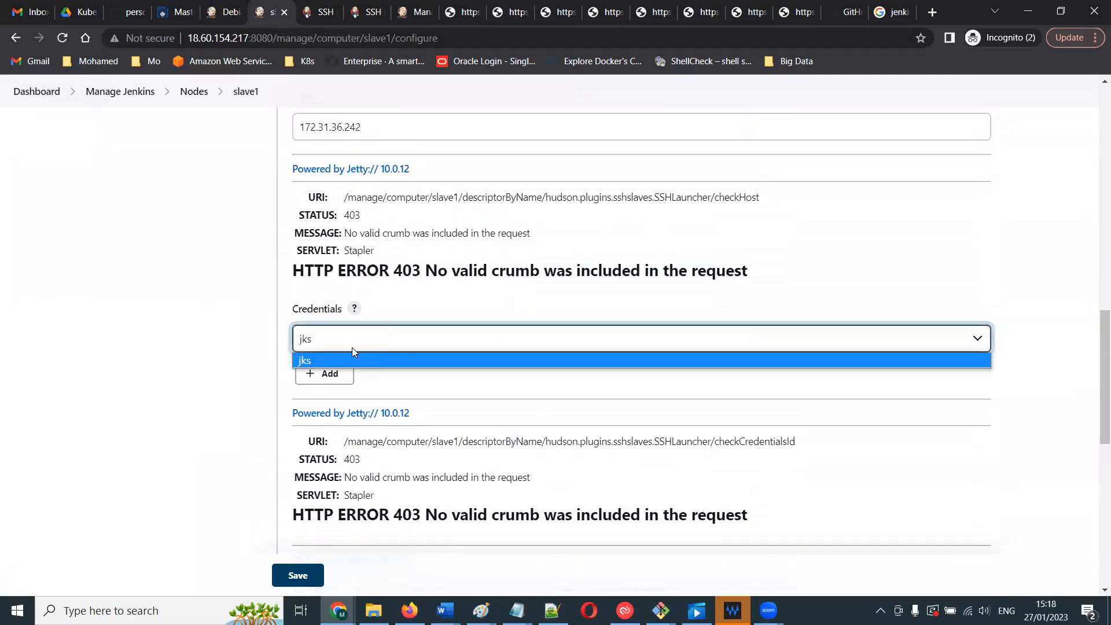
click(396, 361)
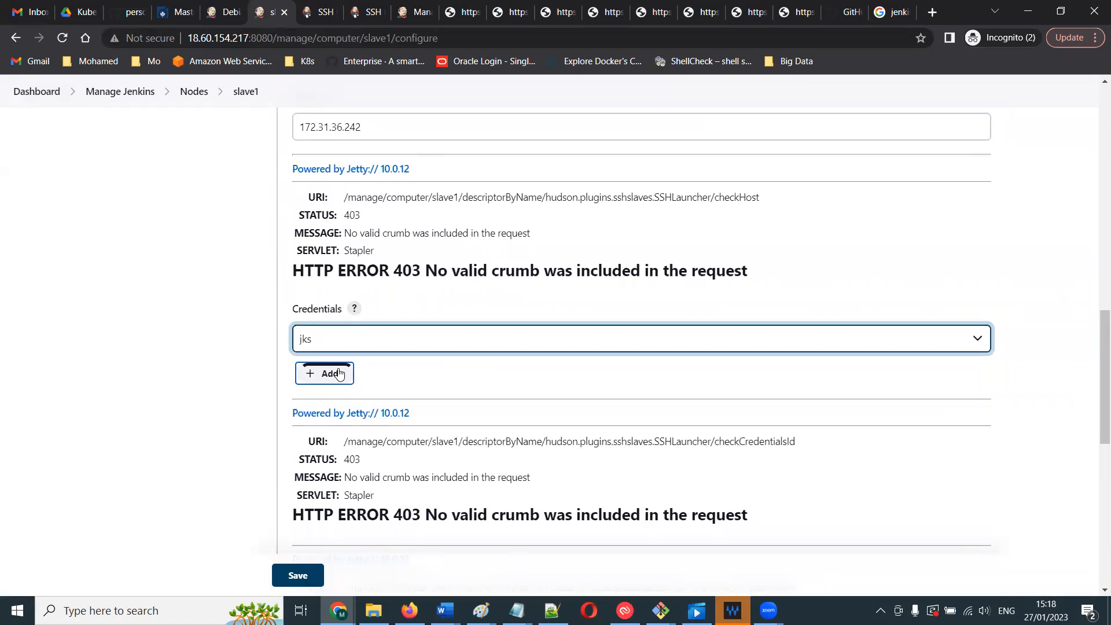
- Clear the Host field of the SSH launch settings
scroll(1088, 318, up, 3)
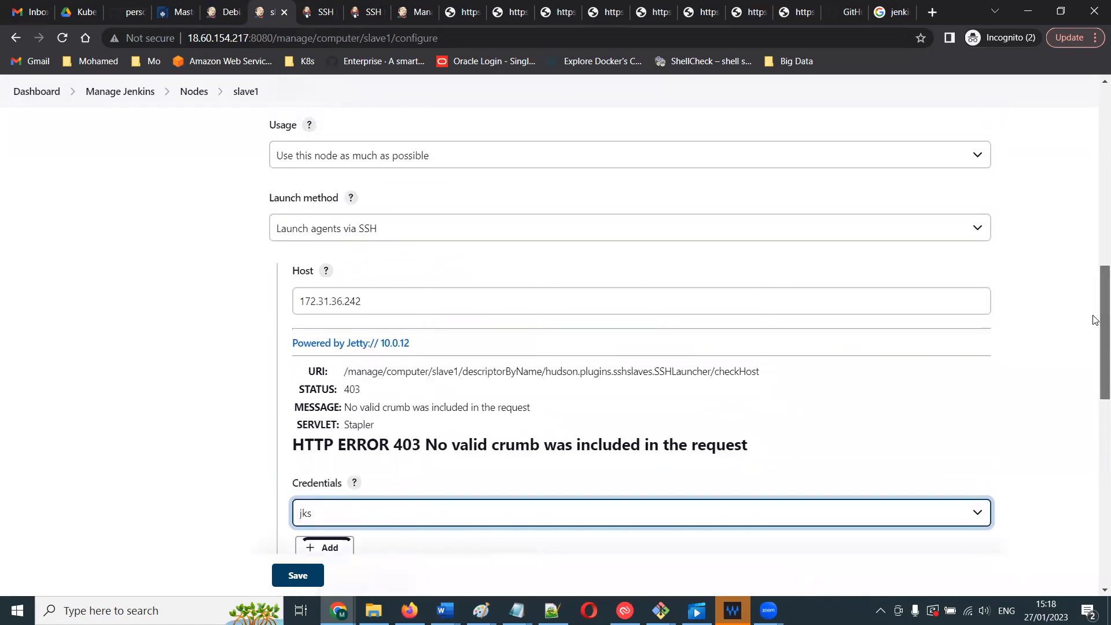
scroll(1094, 318, up, 1)
scroll(1094, 313, up, 1)
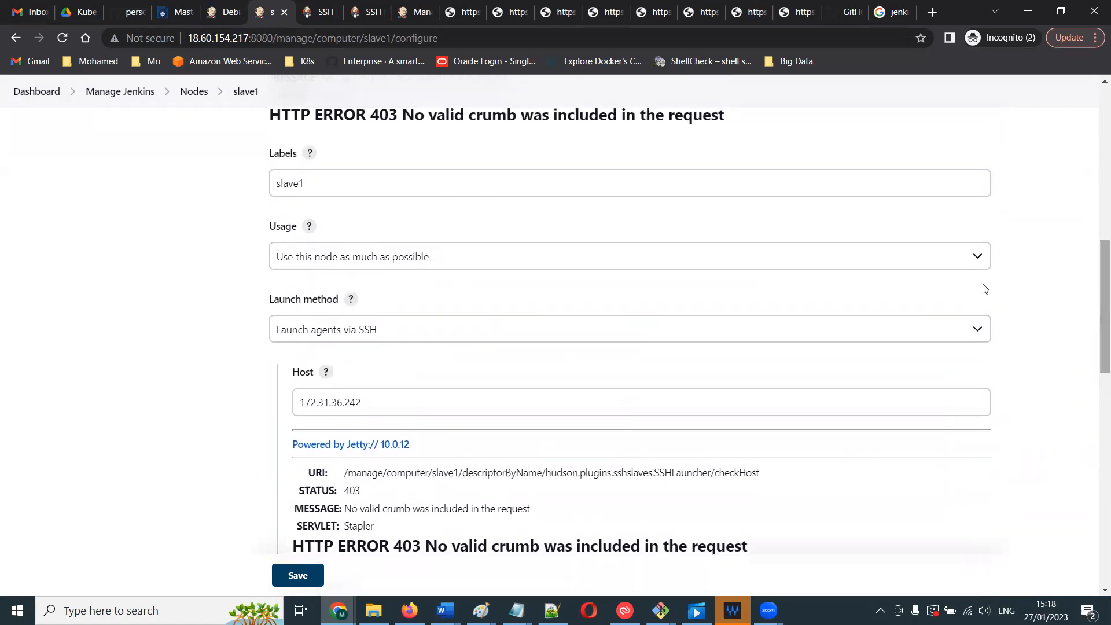
click(463, 409)
key(ctrl+a)
key(BackSpace)
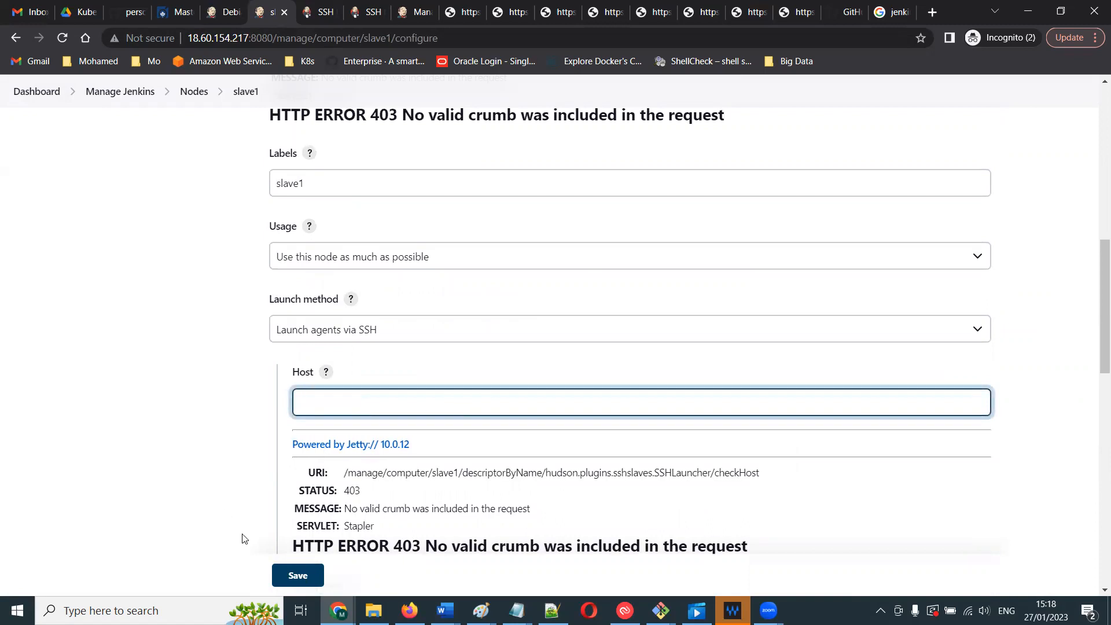
- Switch to the AWS EC2 Jenkins-Slave instance details and copy its Public IPv4 DNS
click(339, 610)
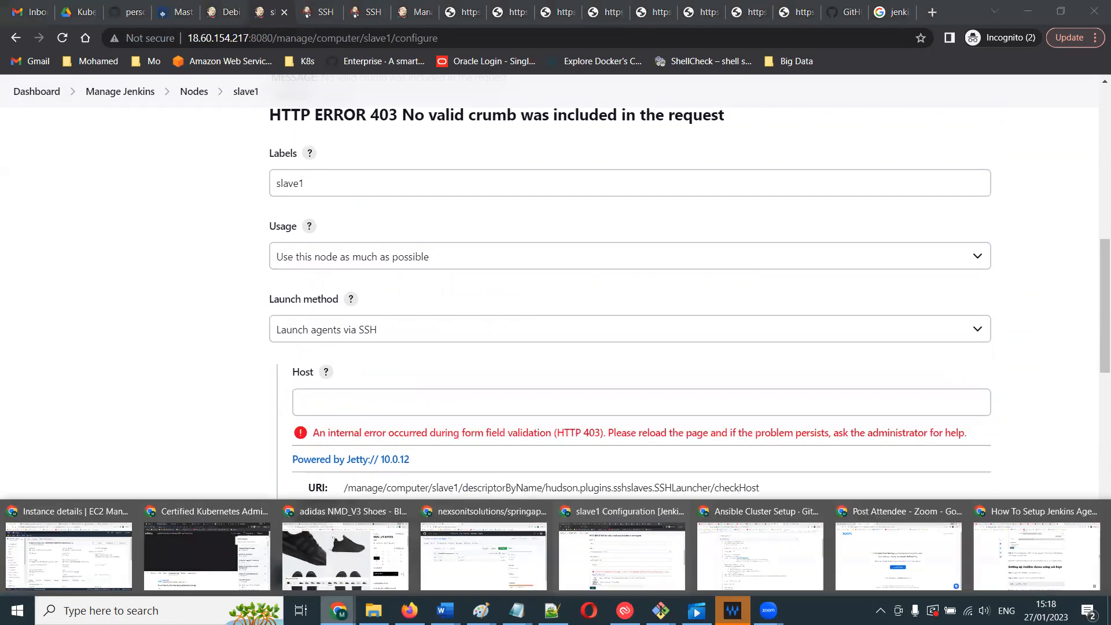
click(68, 556)
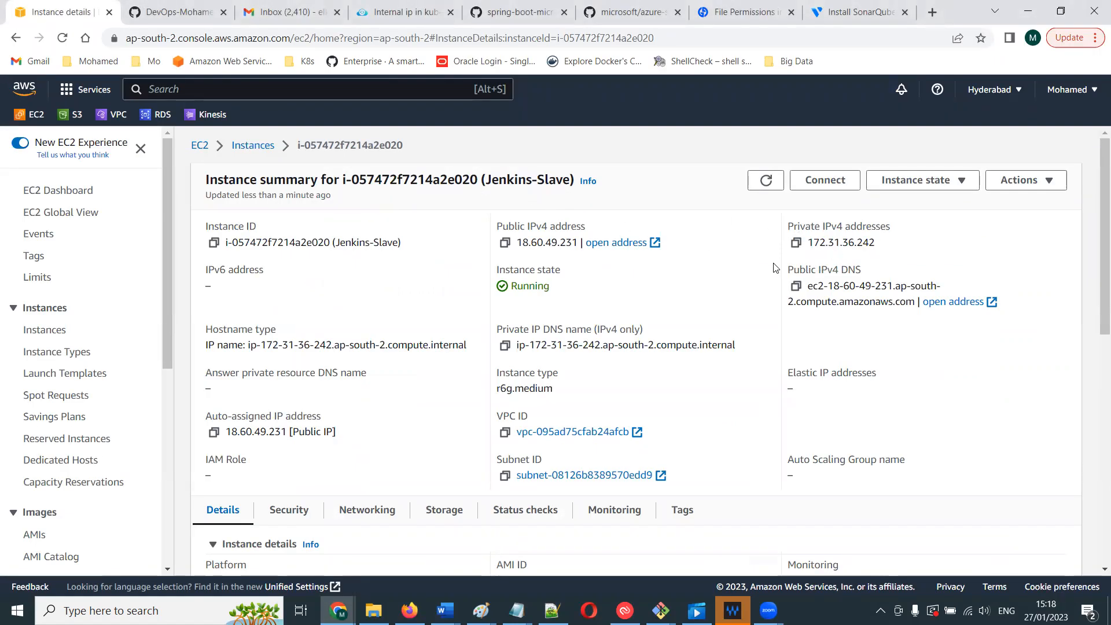
click(799, 289)
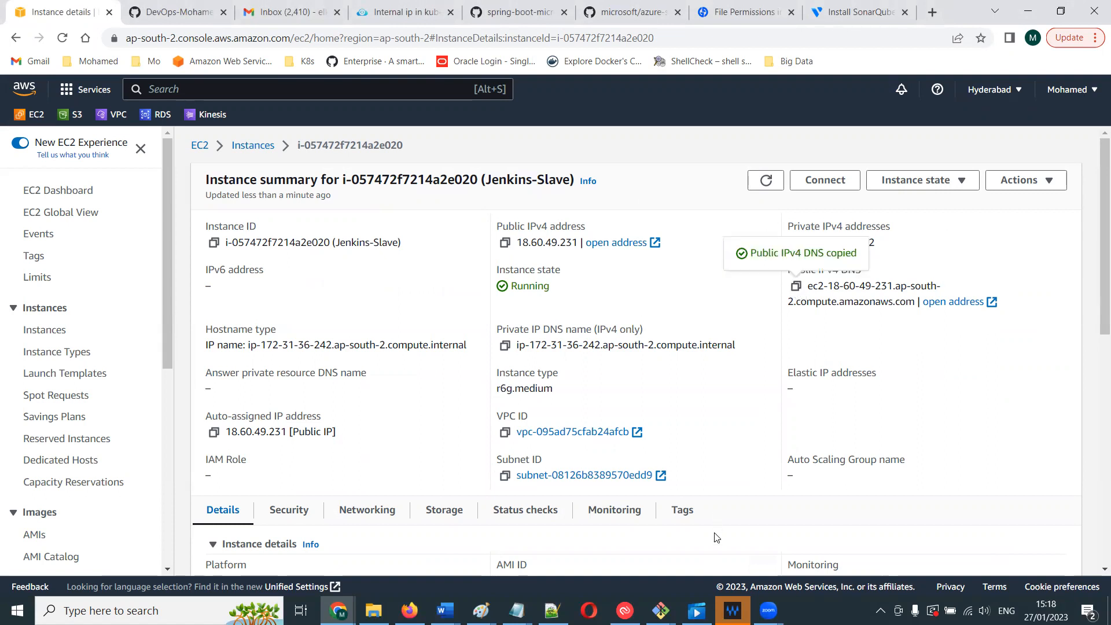
- Copy the Jenkins-Slave instance's Private IP DNS name from the EC2 instance summary
click(730, 607)
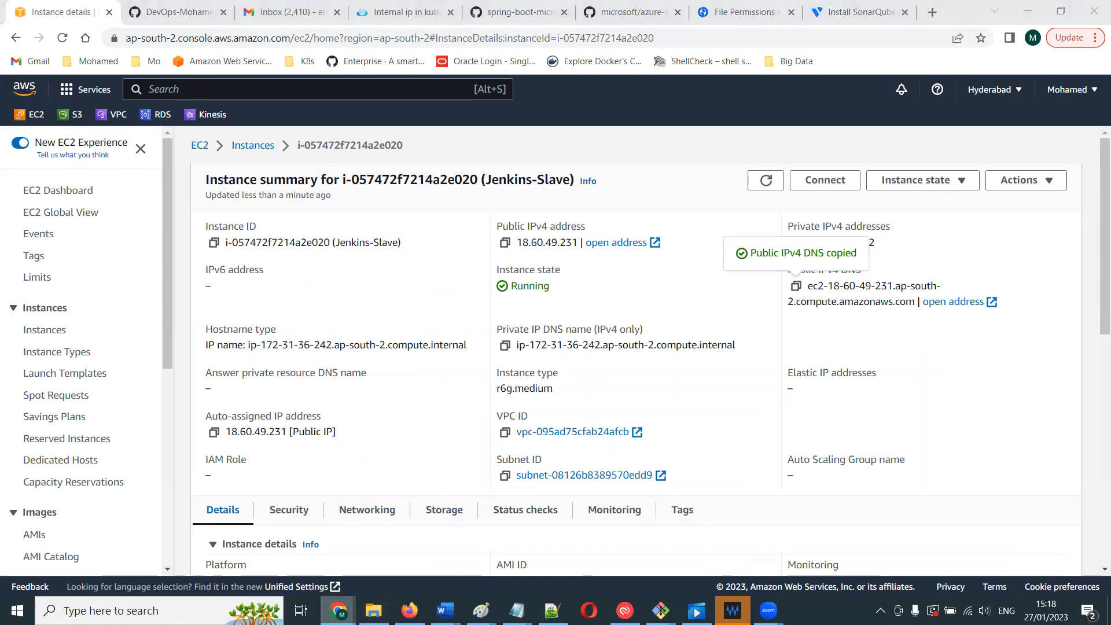
click(338, 610)
click(904, 311)
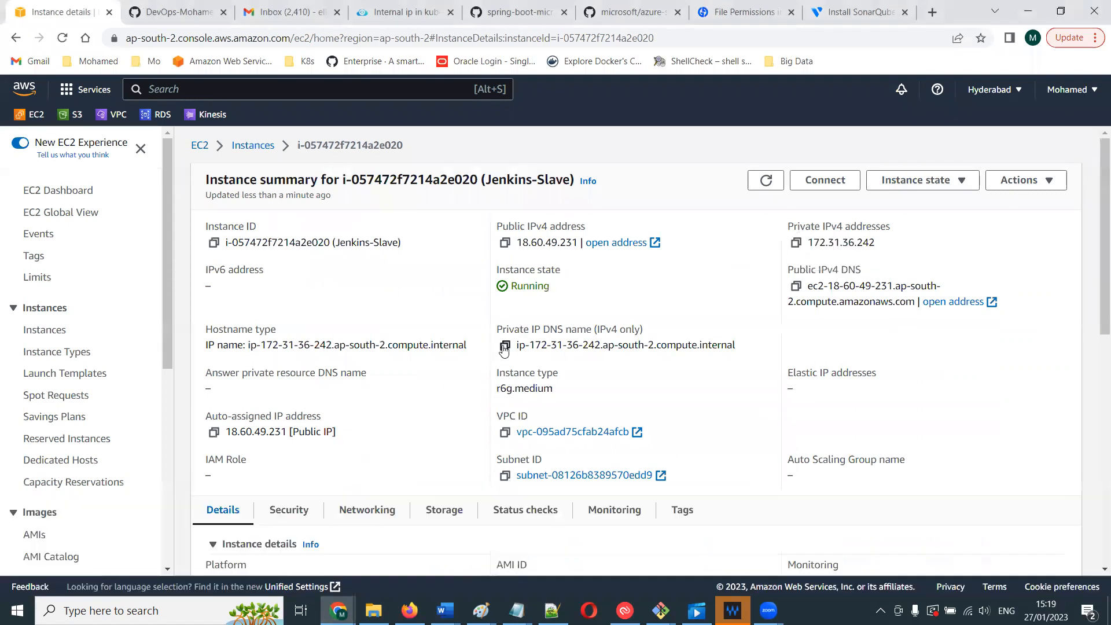
click(503, 346)
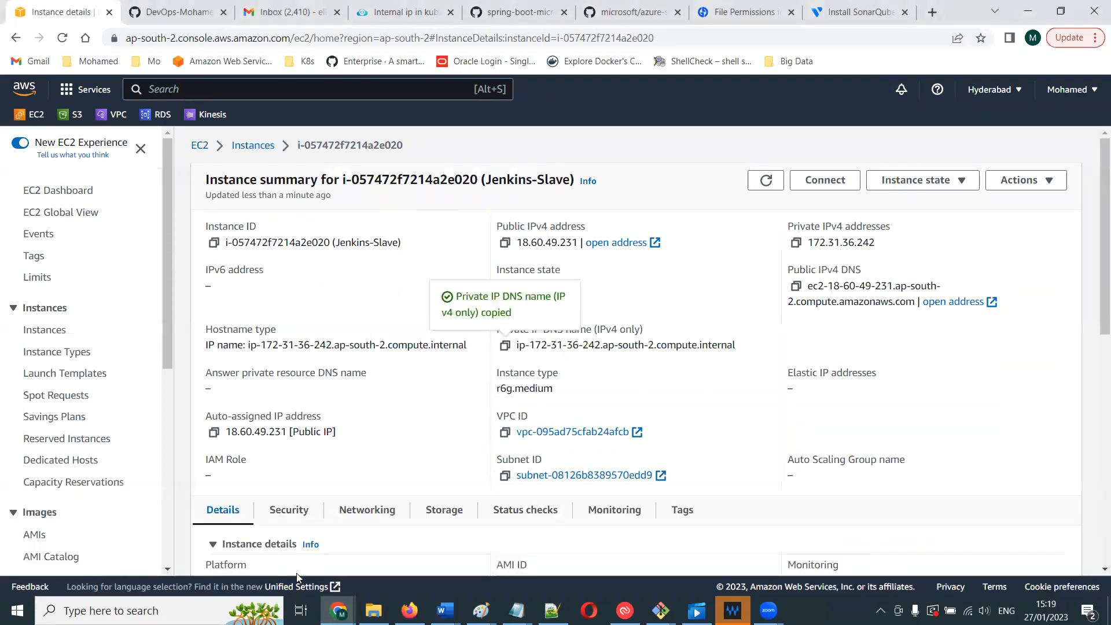
- Try to set the slave1 SSH Host to the private IP DNS name and save the node configuration
click(338, 611)
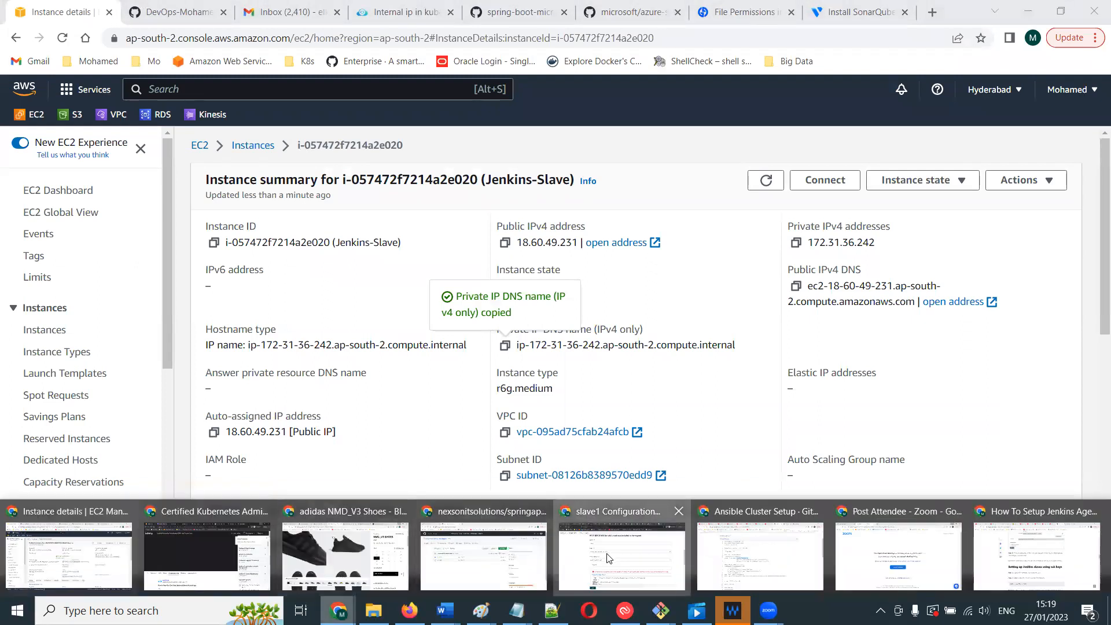
click(422, 396)
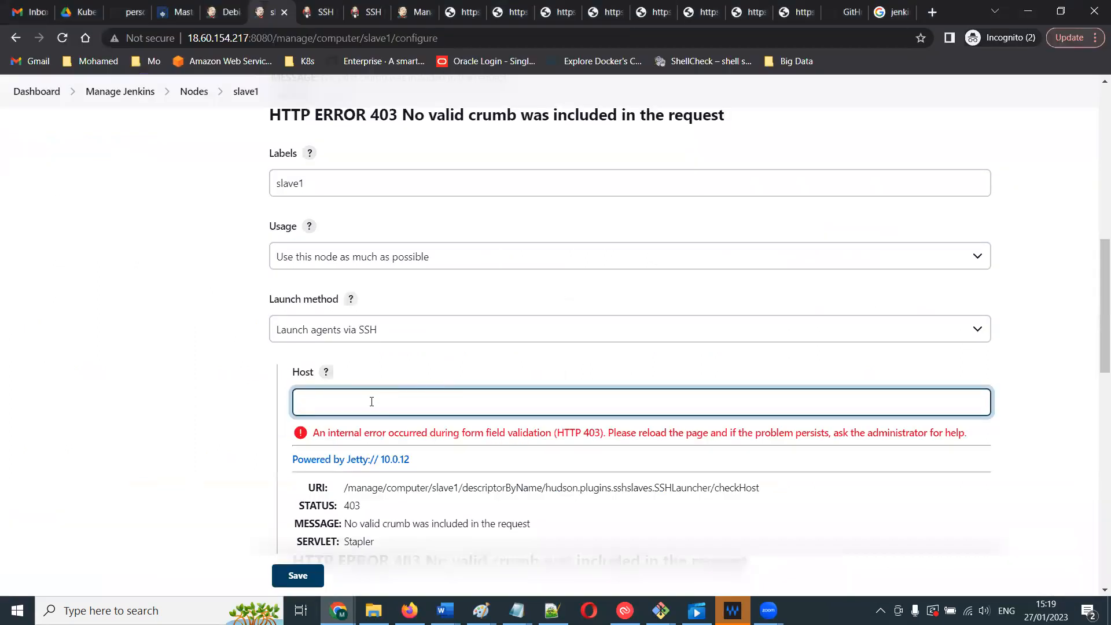
key(ctrl+v)
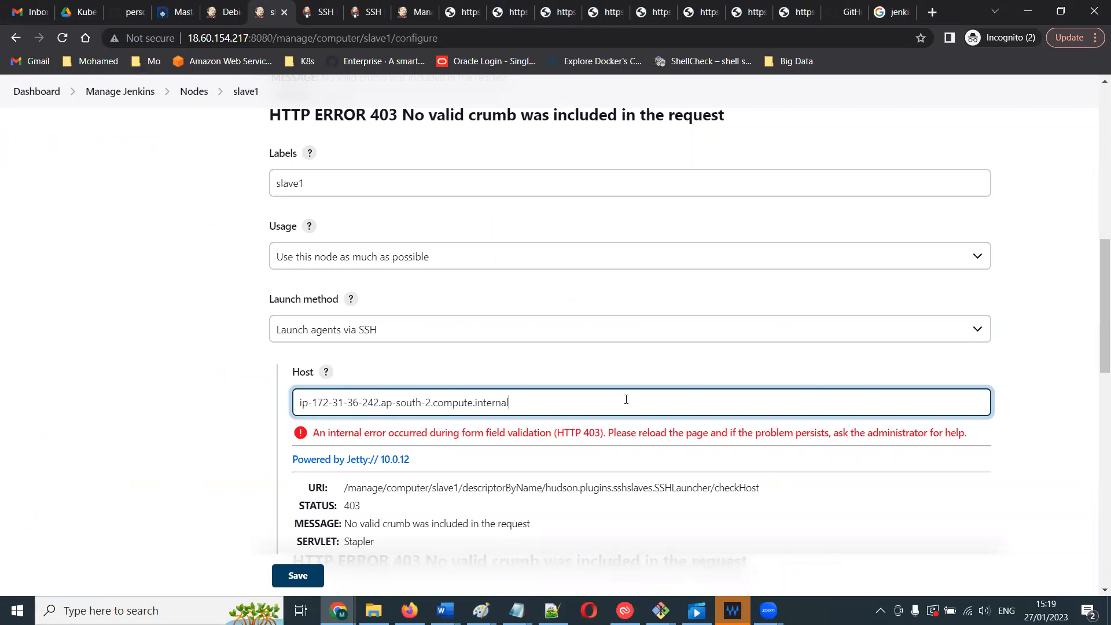
drag(1101, 328, 1093, 508)
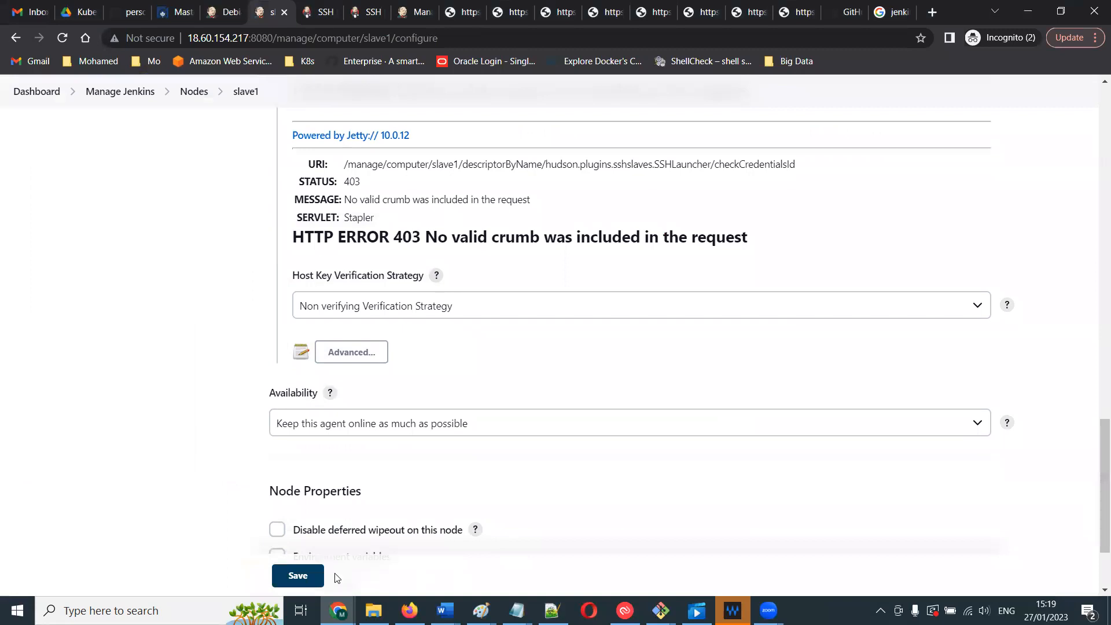
click(298, 575)
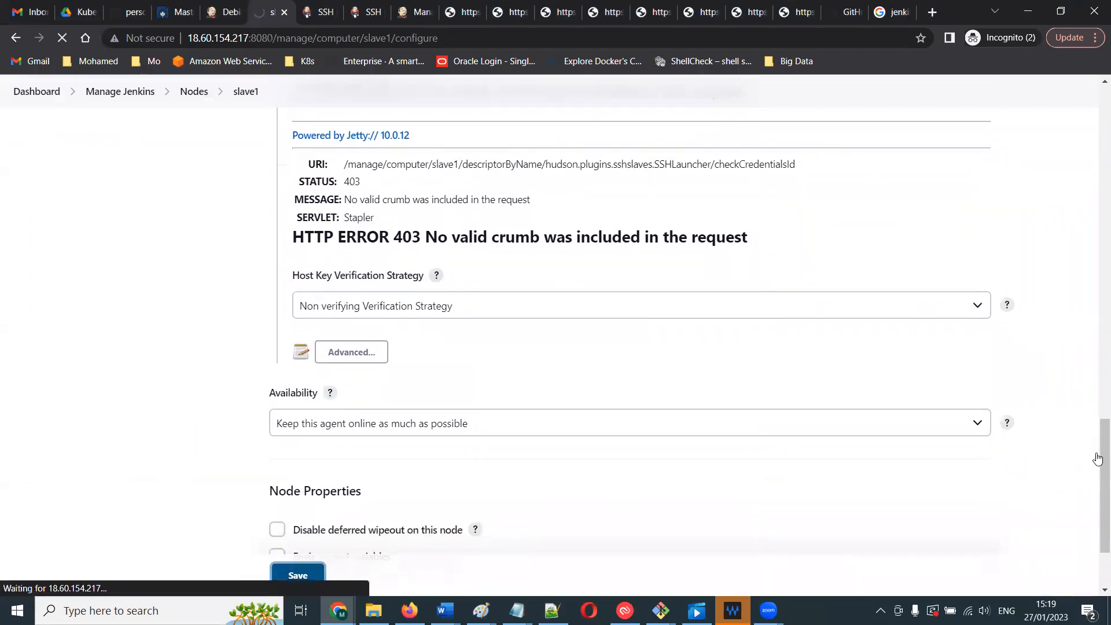
- Return to the Jenkins dashboard and open the slave1 node configuration from Manage Nodes and Clouds
drag(462, 37, 281, 36)
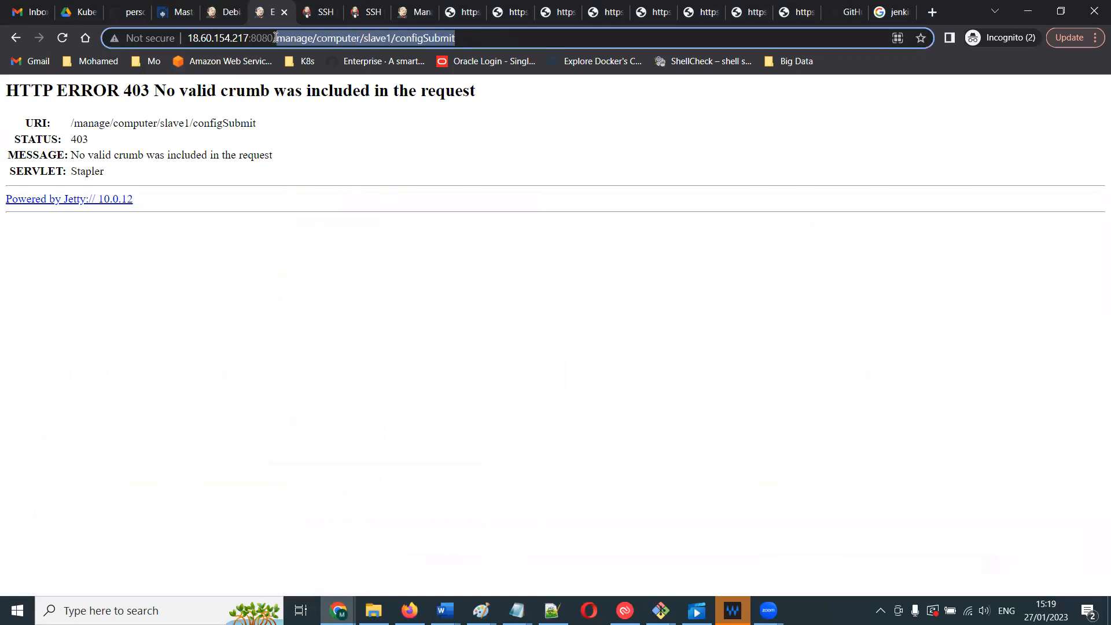
key(BackSpace)
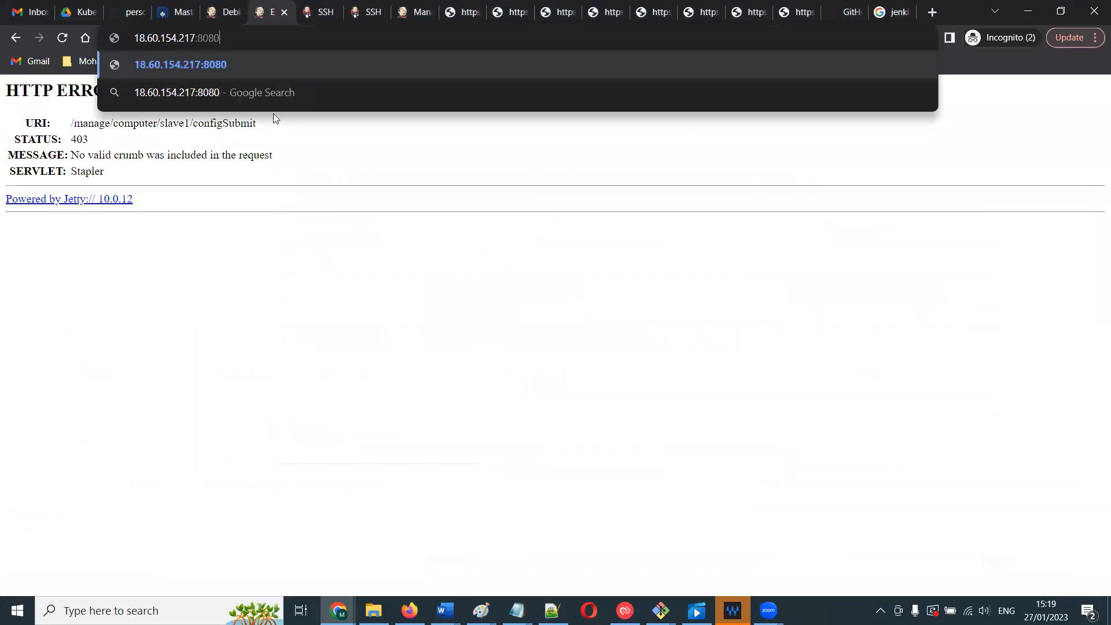
key(Return)
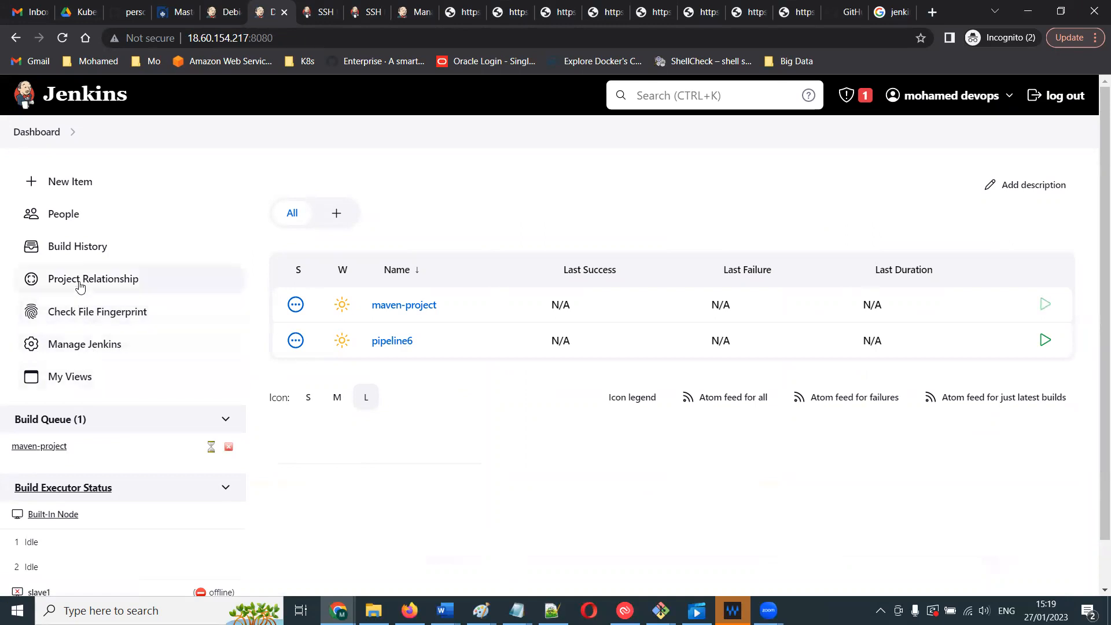
click(80, 346)
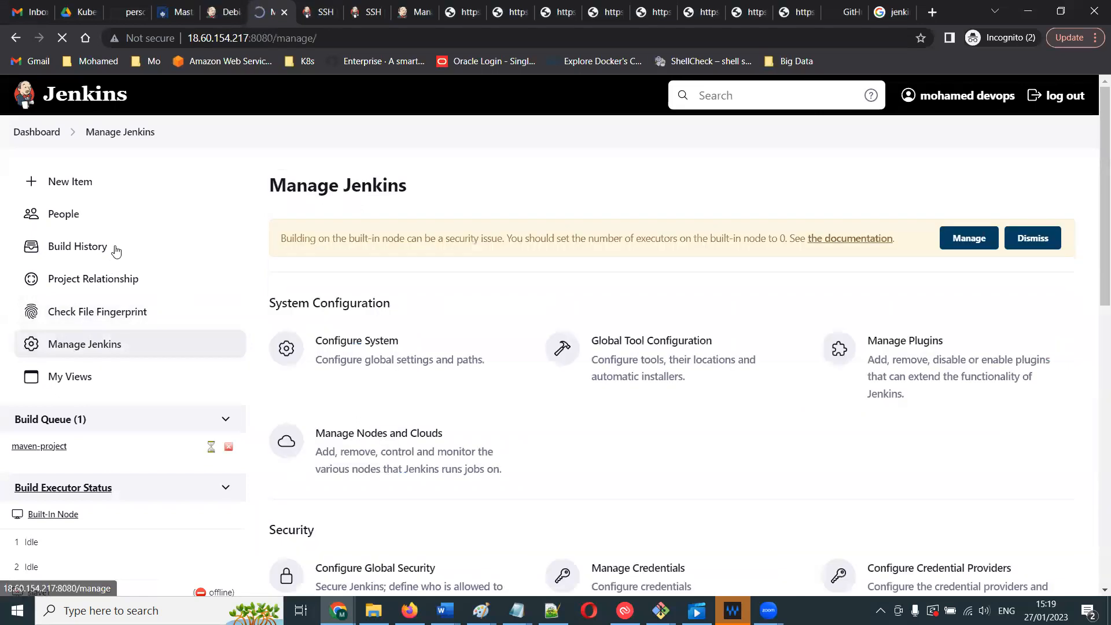
click(387, 509)
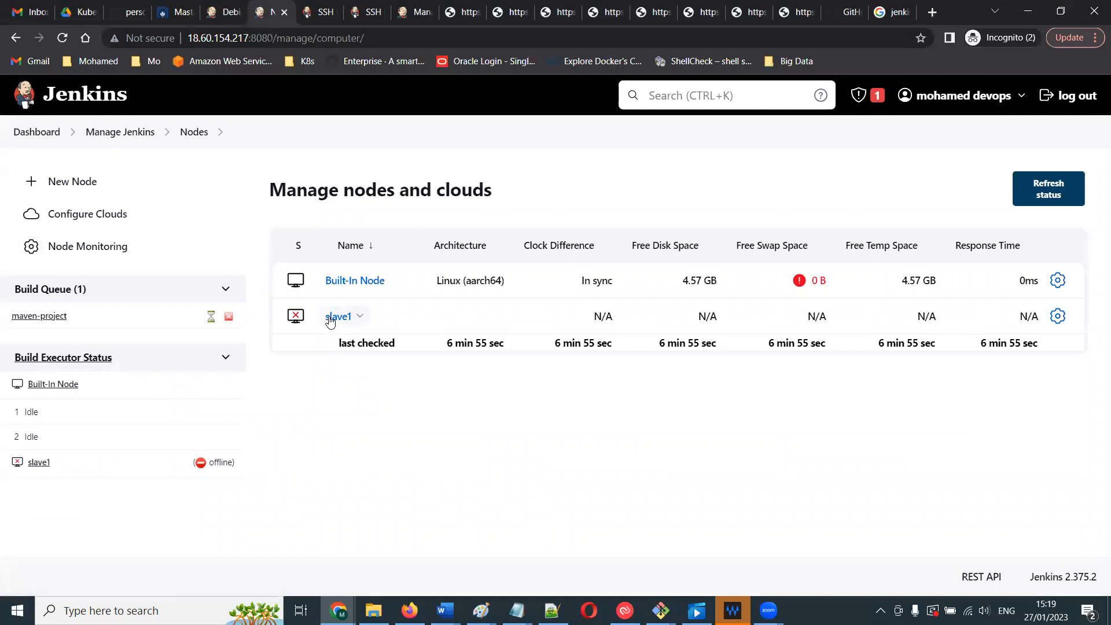
click(1057, 316)
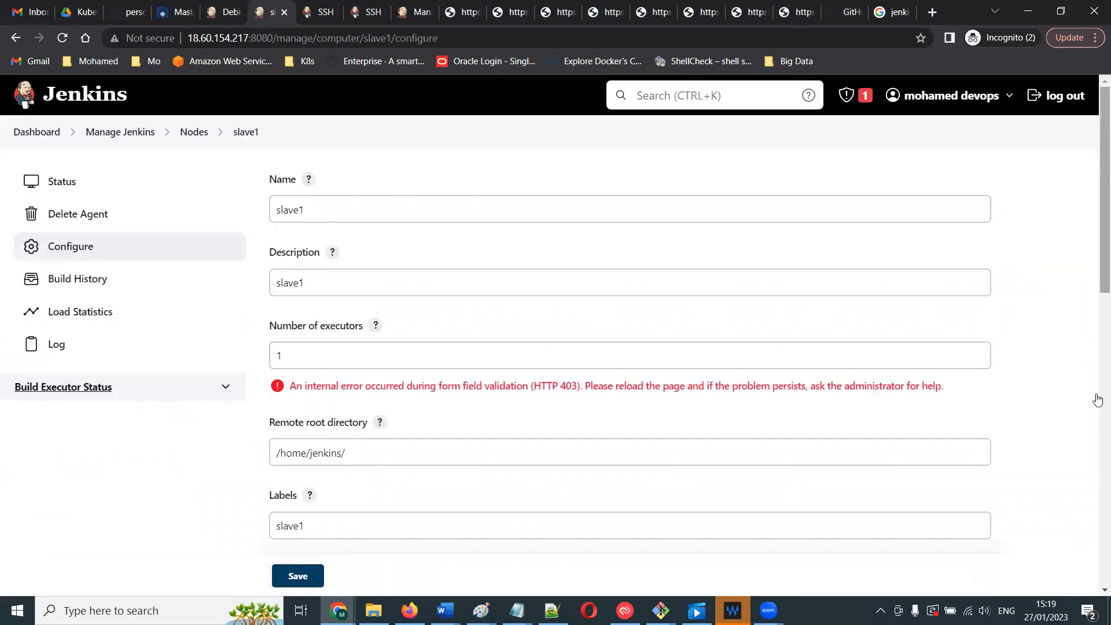
- Replace the slave1 SSH Host with the private IP DNS name, submit the form, and resubmit it on reload
scroll(1097, 400, down, 5)
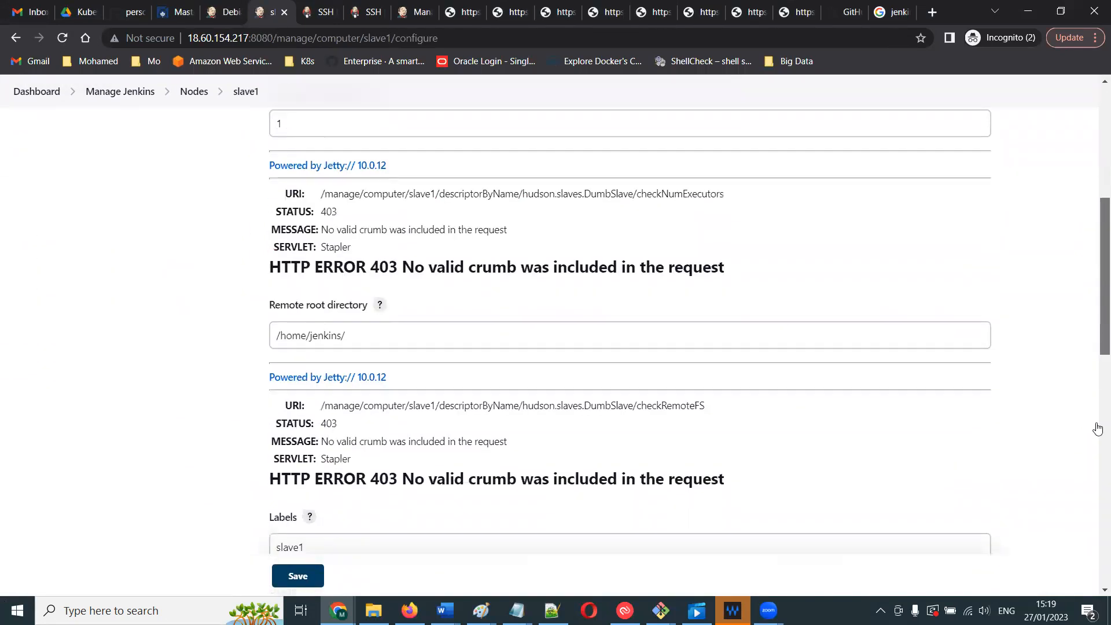
scroll(1098, 445, down, 5)
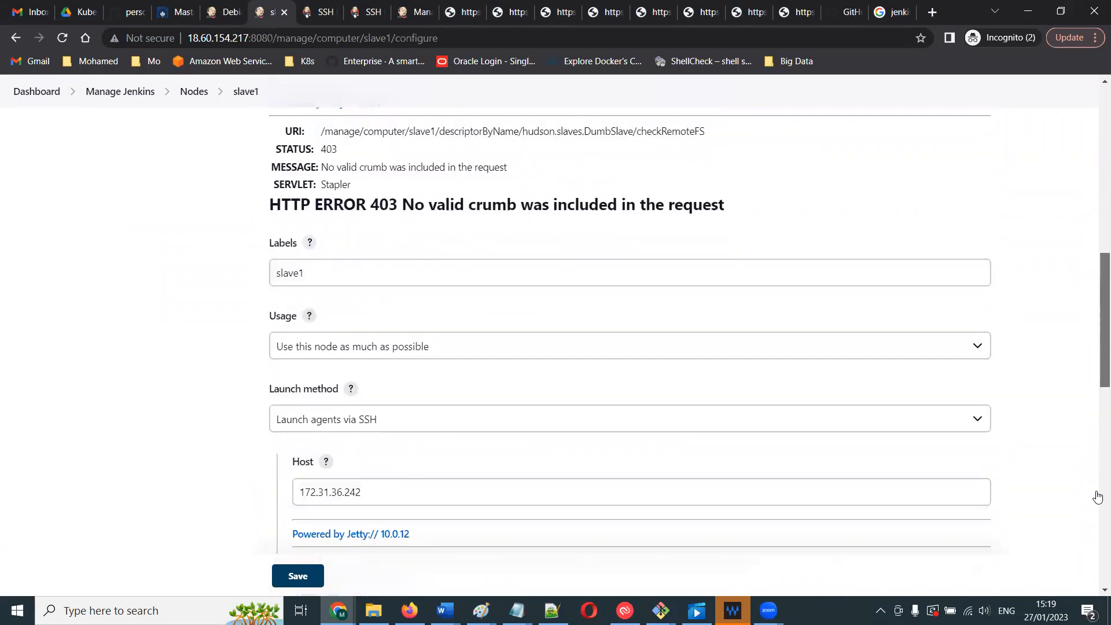
scroll(1098, 531, down, 2)
triple_click(378, 276)
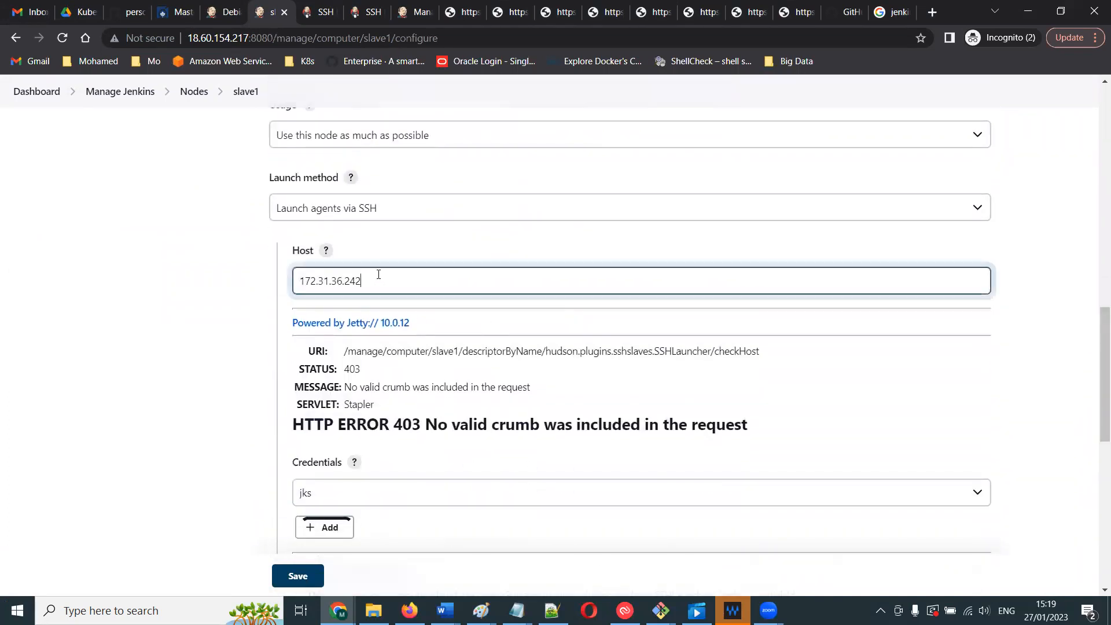
key(BackSpace)
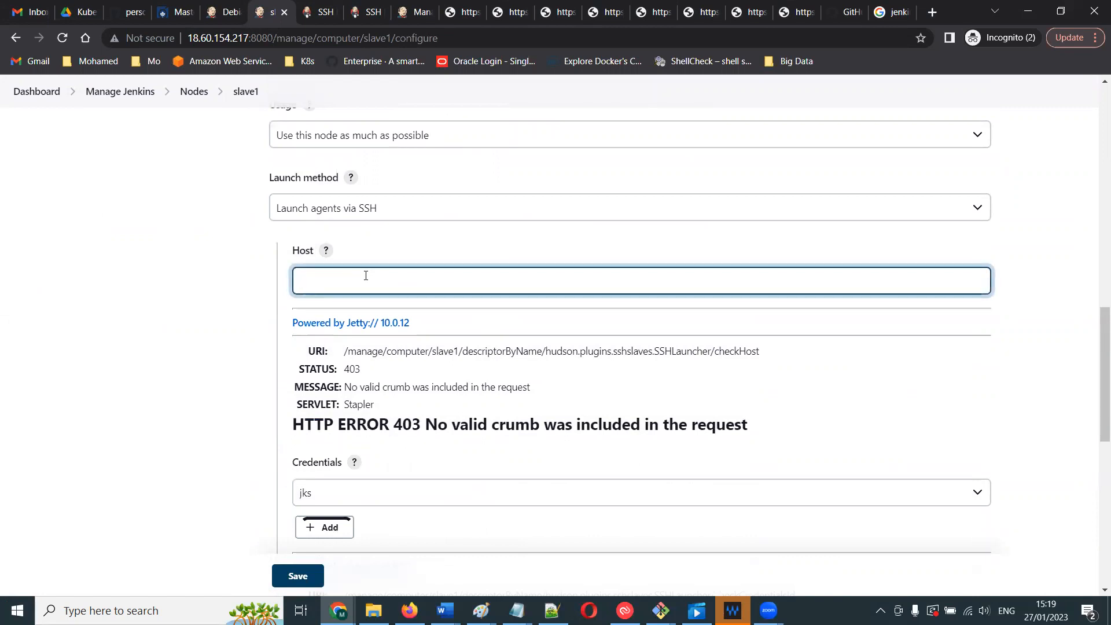
text(ip-172-31-36-242.ap-south-2.compute.internal)
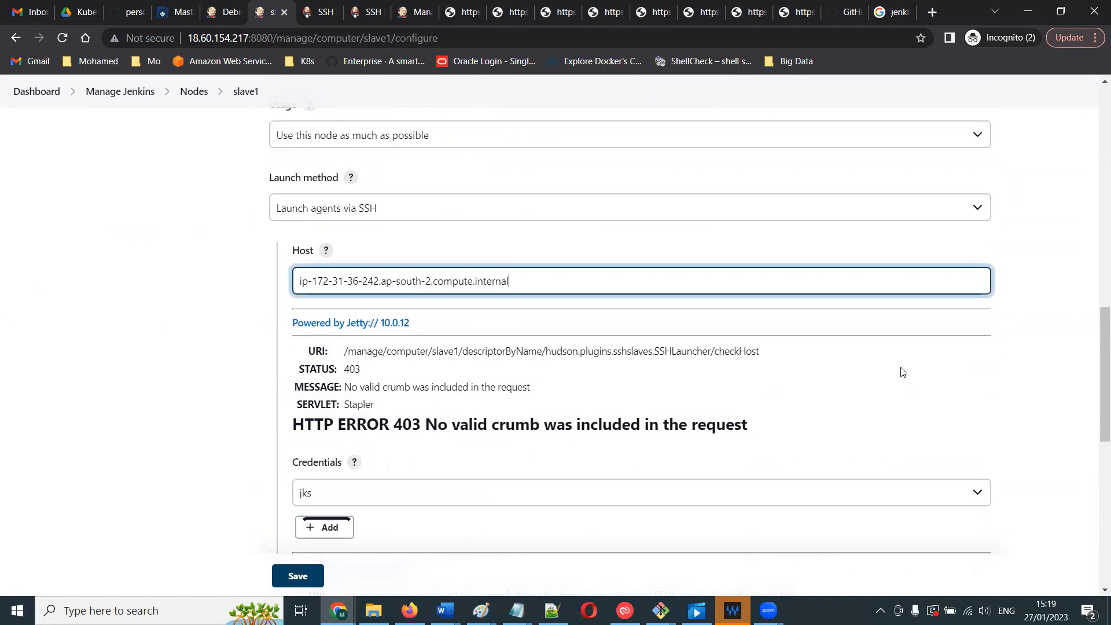
key(Return)
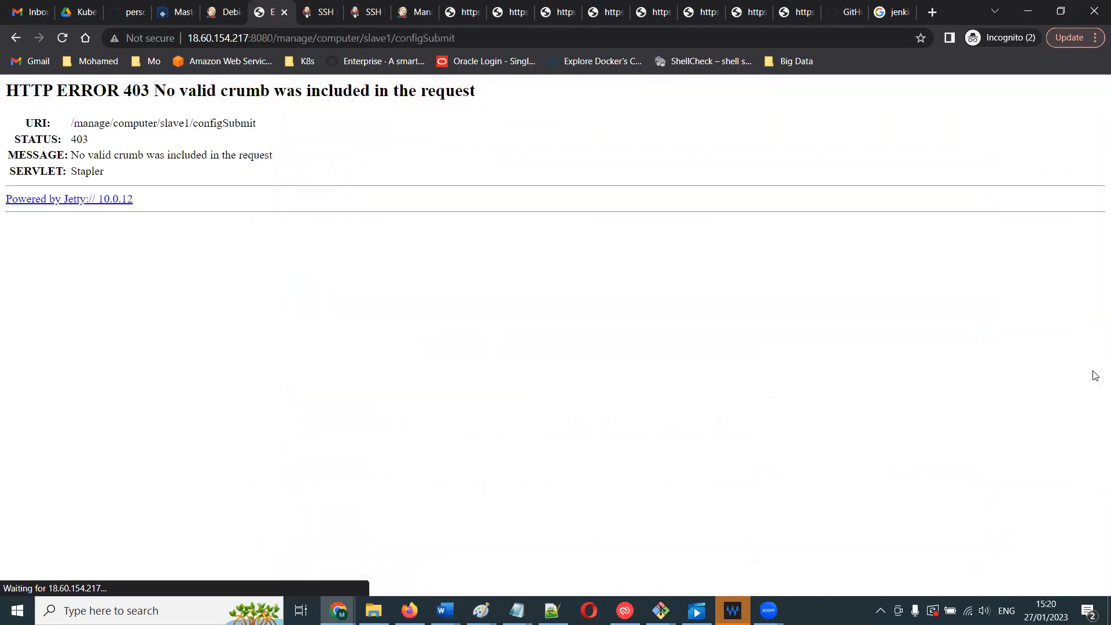
click(62, 38)
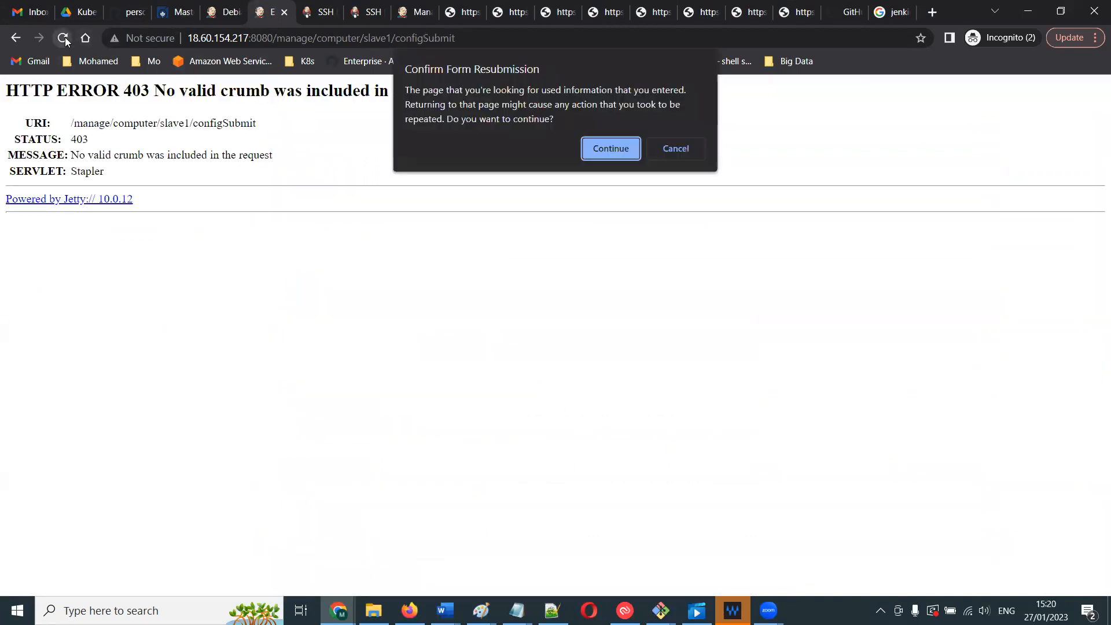
click(589, 154)
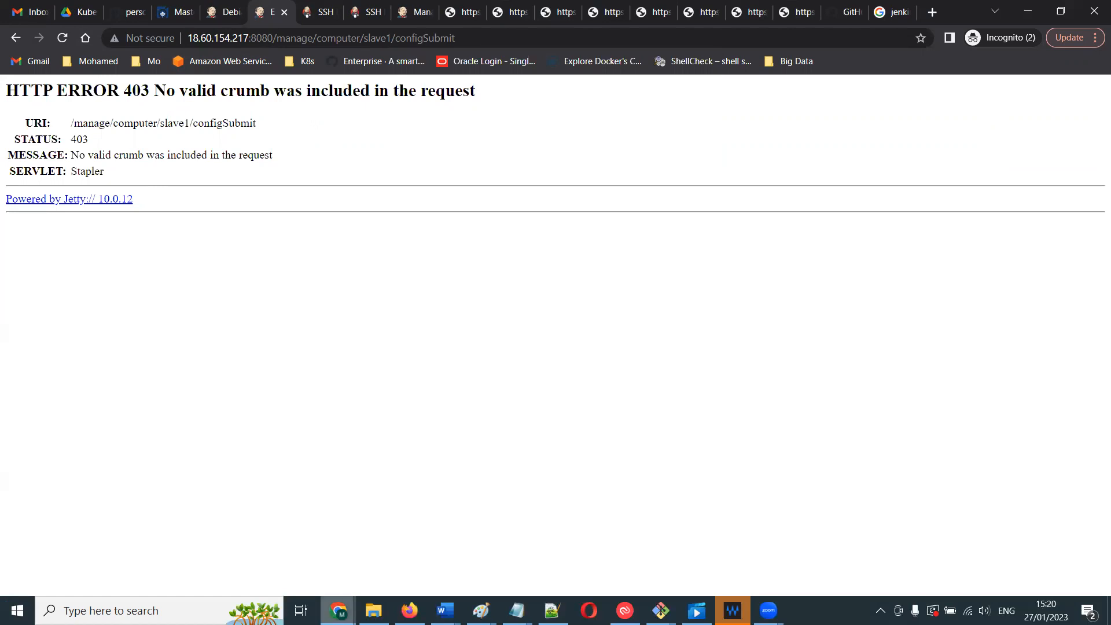
- Switch to the EC2 Jenkins-Slave instance summary and refresh its details
click(339, 611)
click(85, 547)
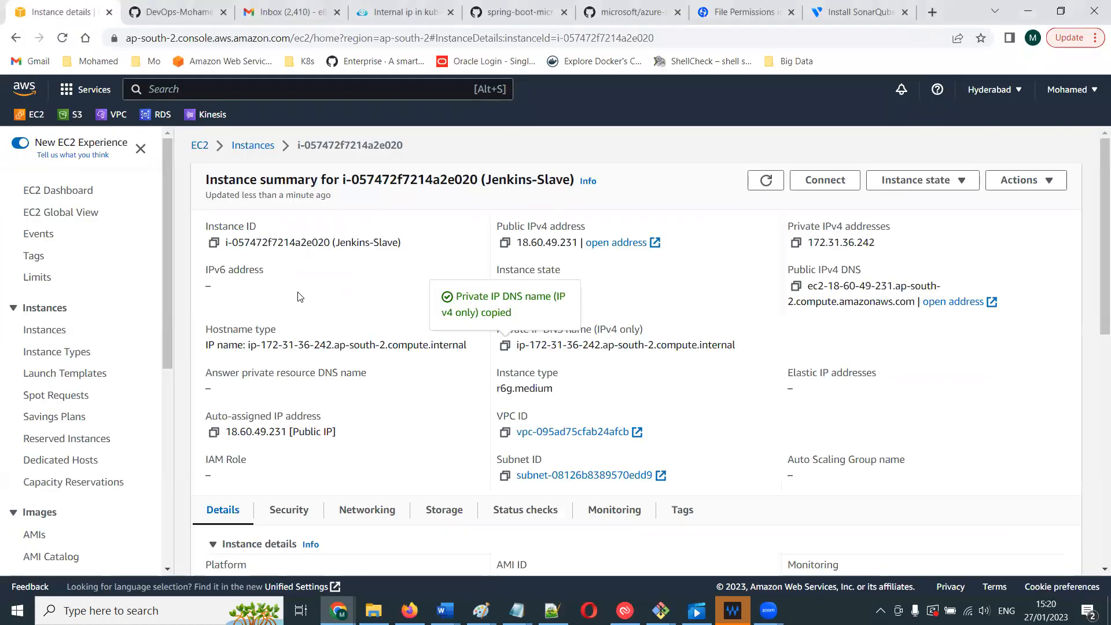
click(772, 181)
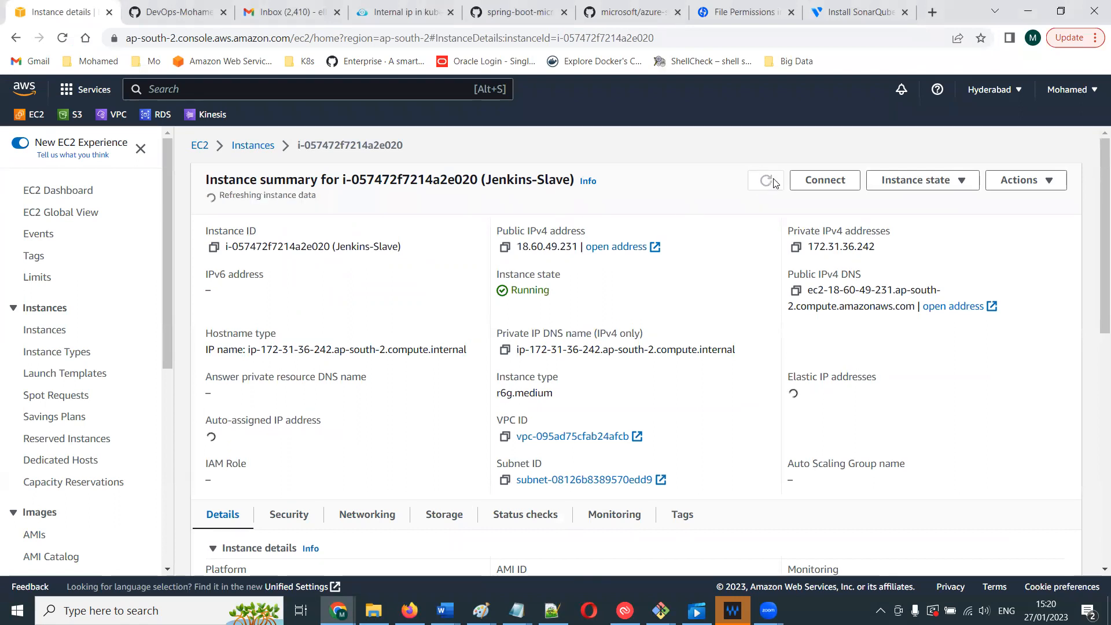
click(773, 183)
click(766, 181)
click(767, 180)
click(774, 183)
click(774, 183)
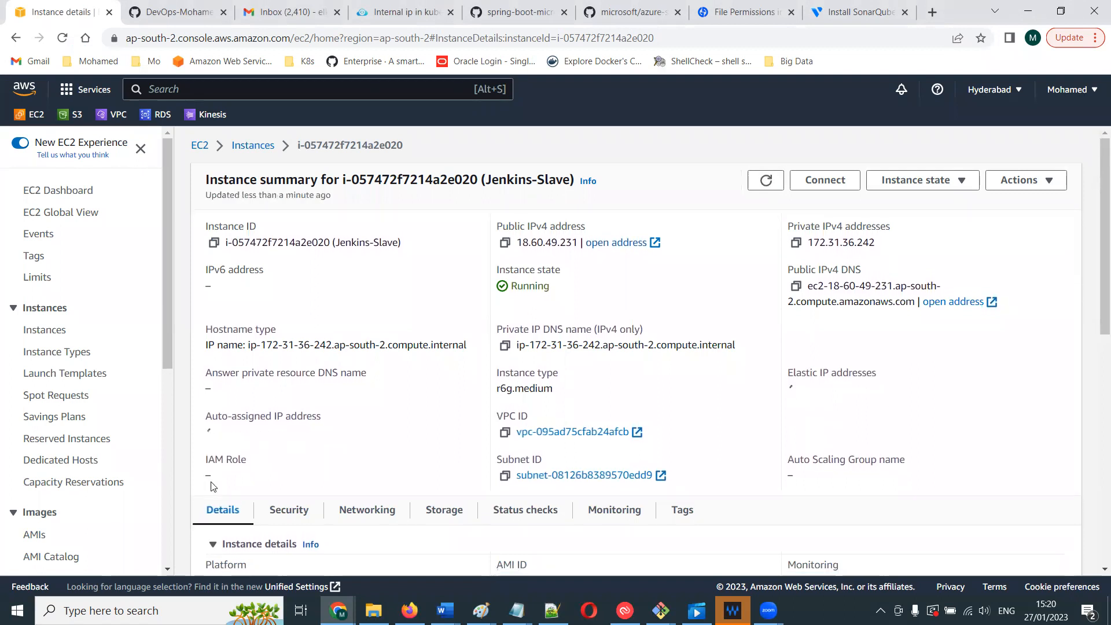
- Open the Jenkins Manual Web application deployment document and start a numbered list at its end with Create master node
click(445, 611)
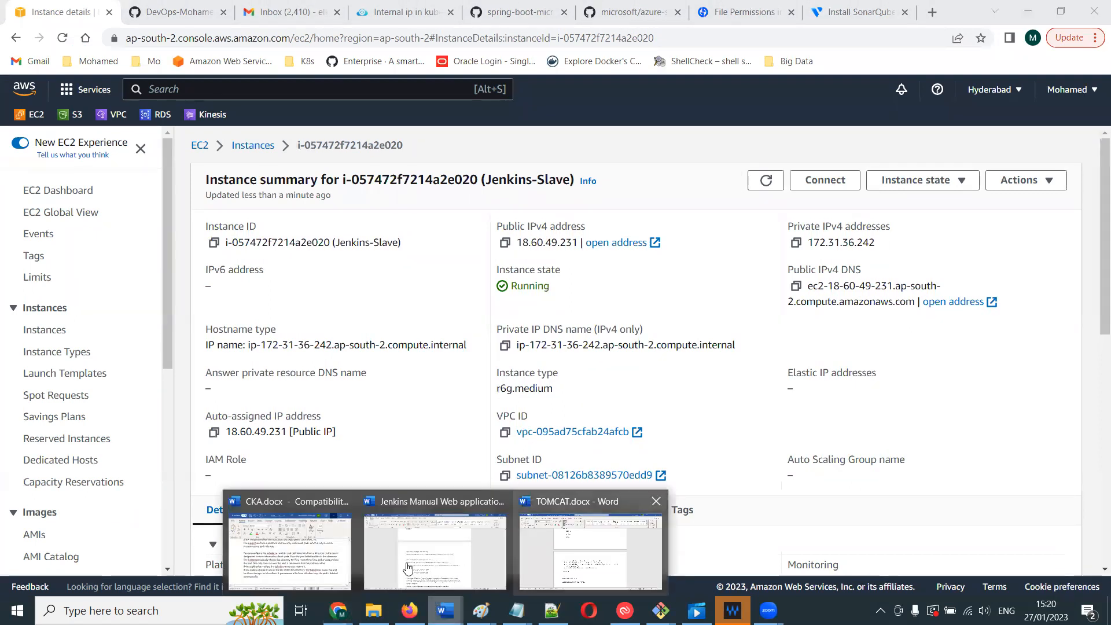
click(407, 568)
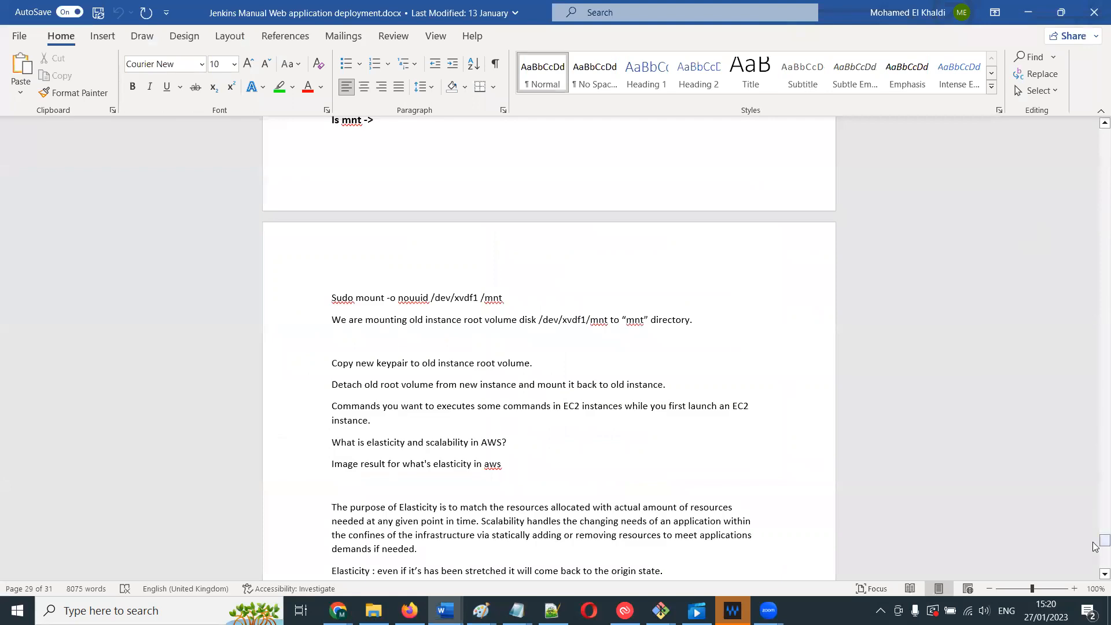
drag(1104, 541, 1105, 557)
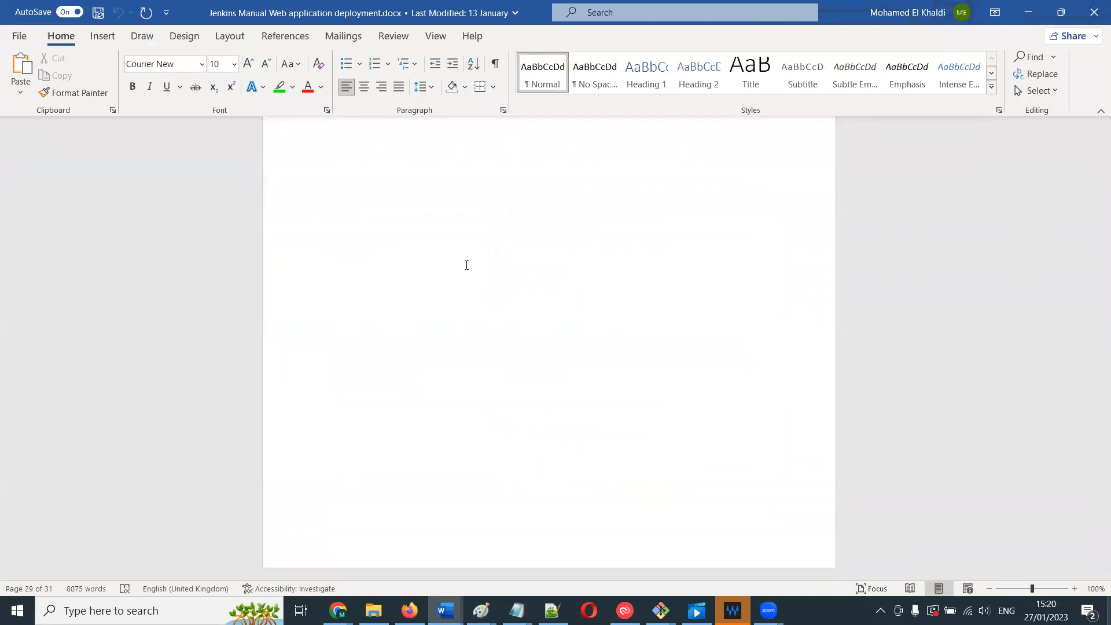
click(411, 232)
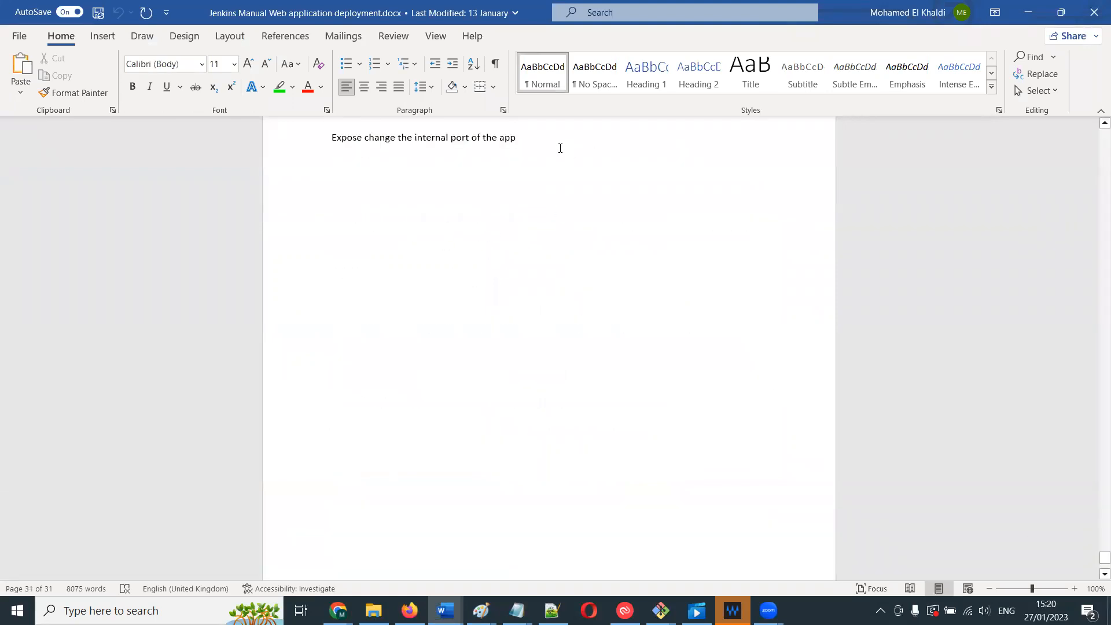
key(Return)
key(Return)
key(Return)
key(Return)
key(Return)
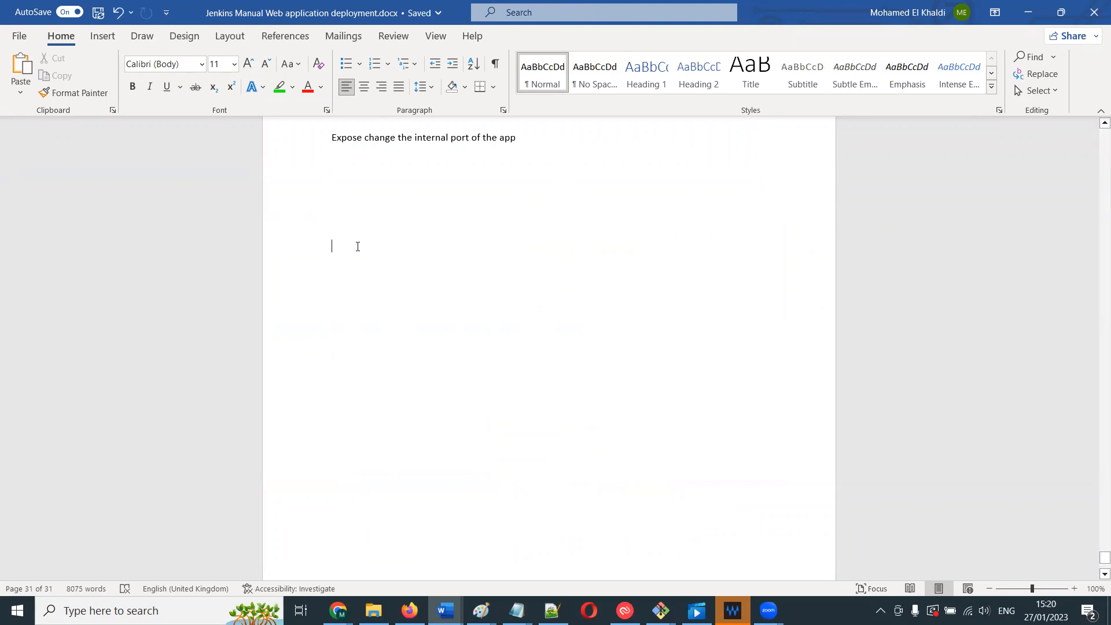
text(1)
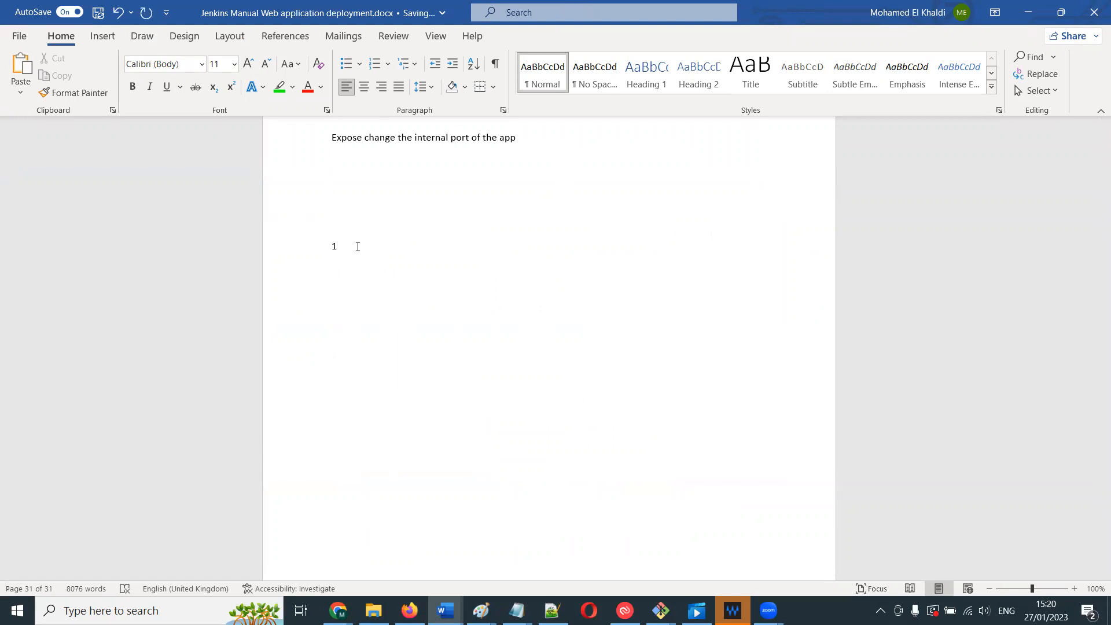
text())
text(cr)
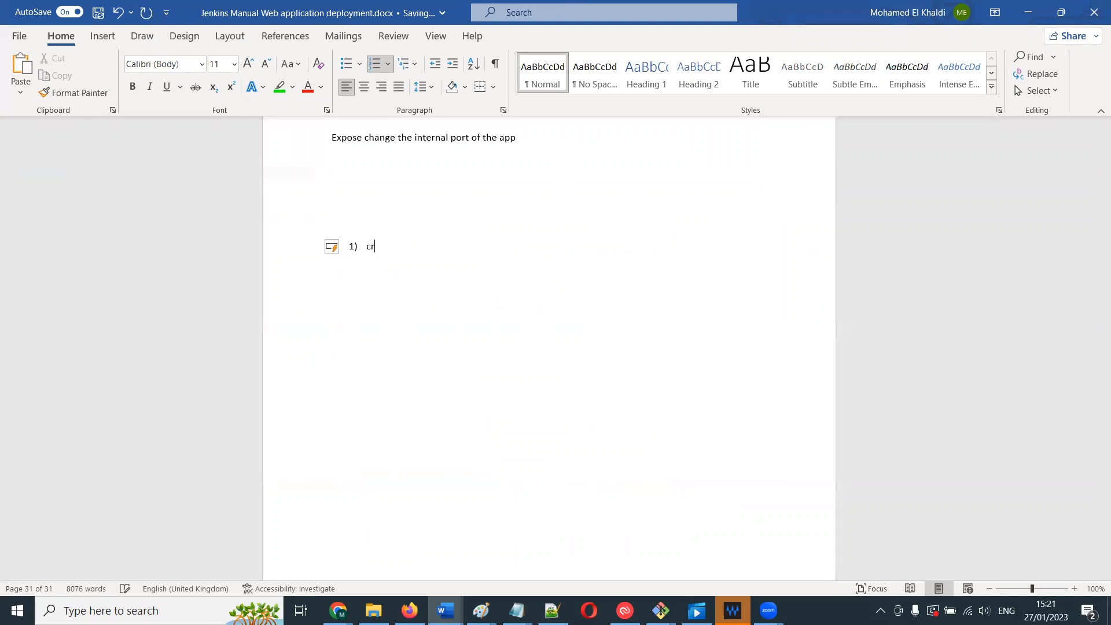
text(eate master node)
key(Return)
- Add the list items Create slave node and Install java in both
text(create )
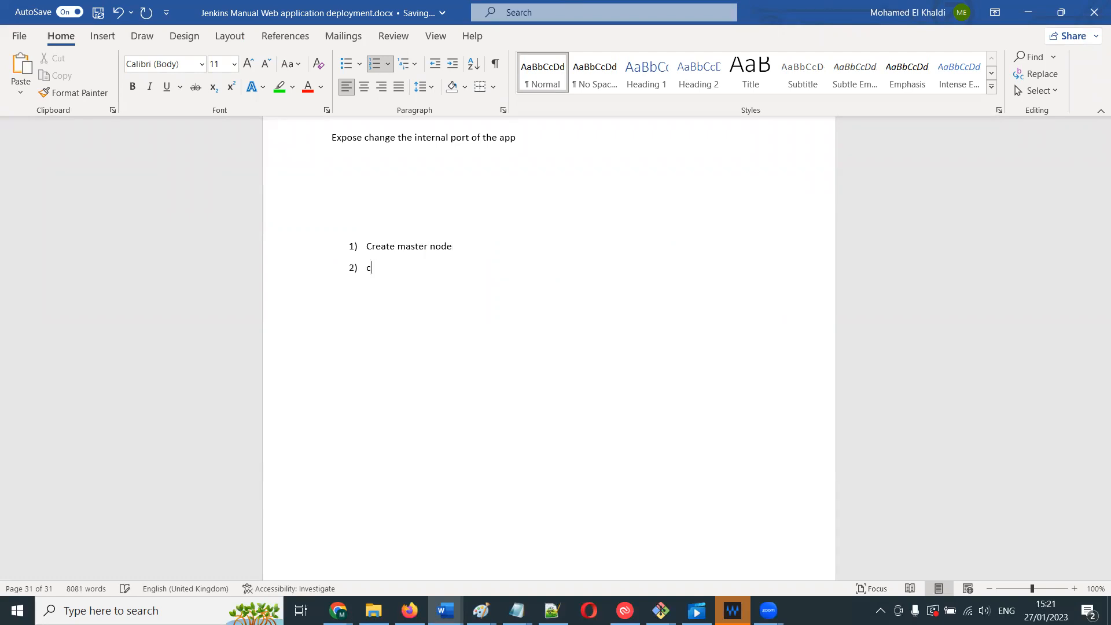
text(slave node)
key(Return)
text(install java both)
key(BackSpace)
click(417, 289)
text(in both)
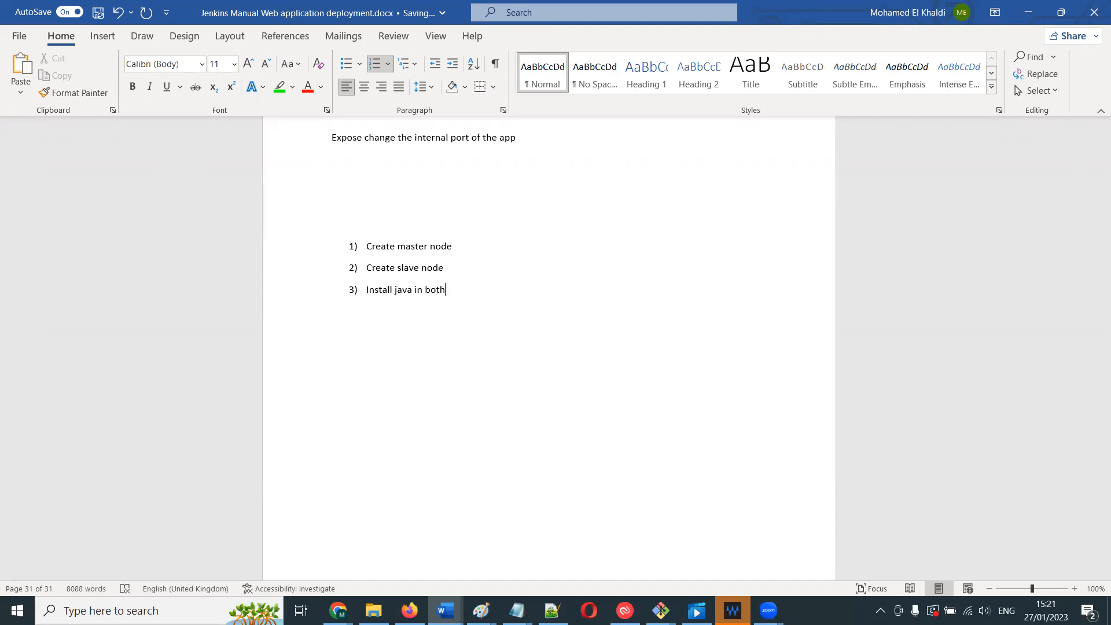
- Add a fourth list item Install Jenkins in masrer
key(Return)
text(install Jenkins in masrer)
- Correct the fourth item to Install Jenkins in master and start a fifth list item
key(BackSpace)
key(BackSpace)
key(BackSpace)
text(ster)
key(Return)
- Amend the third item to read Install java and maven in both nodes
text(Install maven)
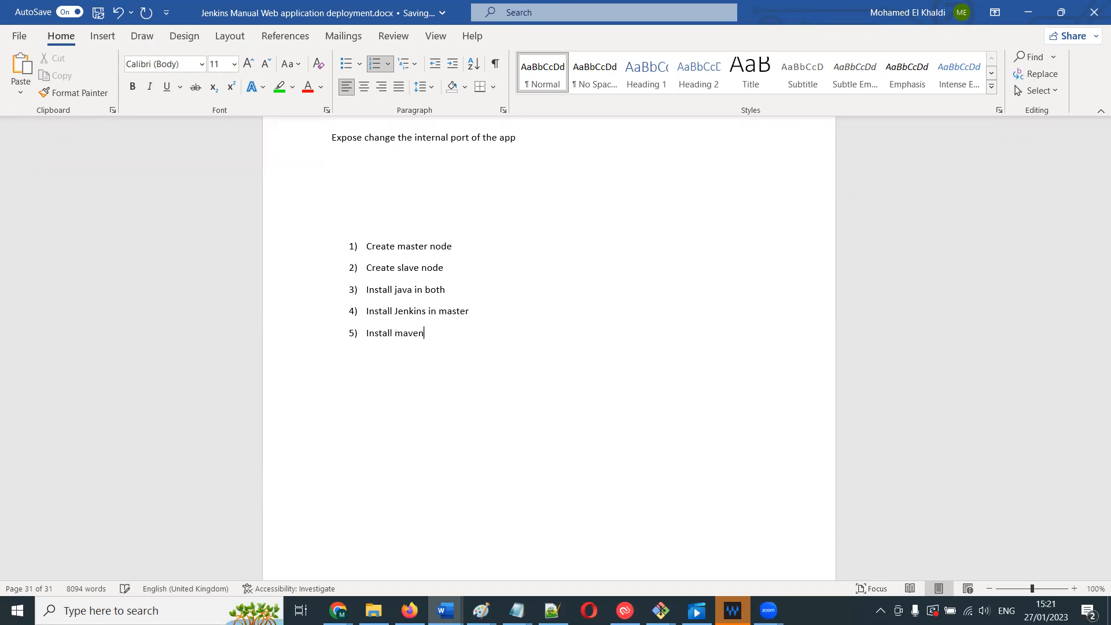
text( maaster)
key(BackSpace)
key(BackSpace)
key(BackSpace)
key(BackSpace)
key(BackSpace)
key(BackSpace)
key(BackSpace)
key(BackSpace)
key(BackSpace)
key(BackSpace)
key(BackSpace)
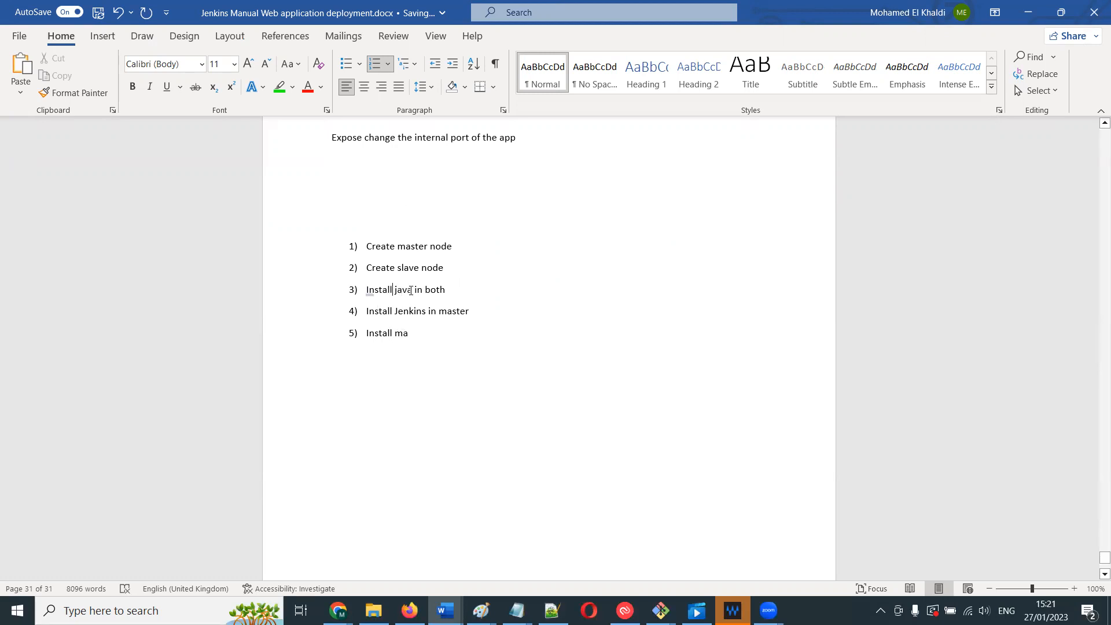
click(413, 290)
text(an)
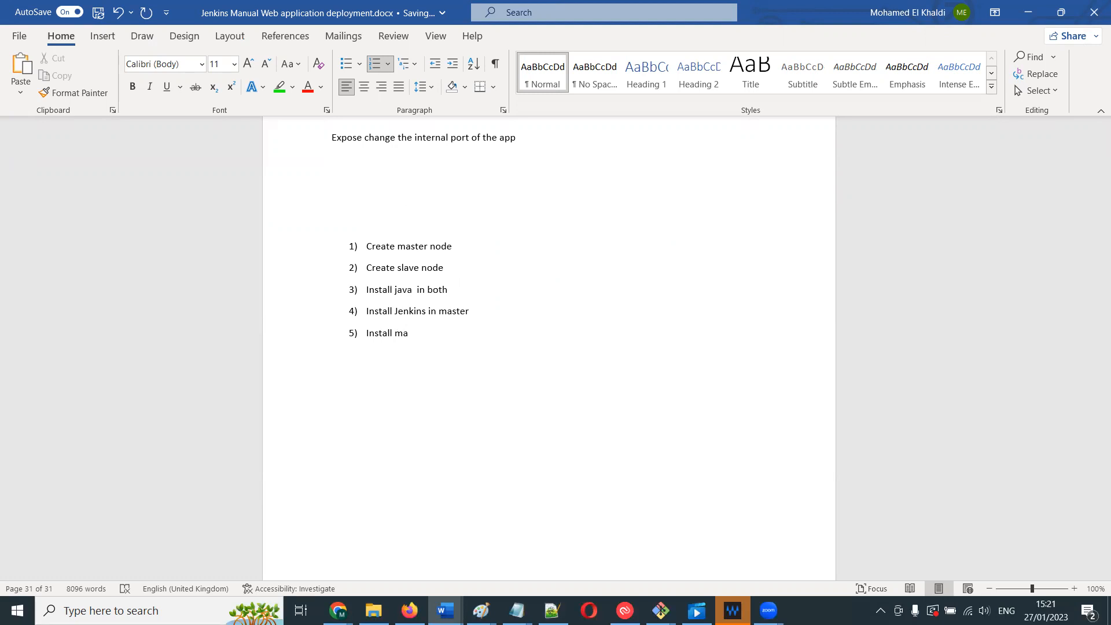
text(d maven)
click(510, 297)
text(nodes)
- Write the fifth item as Create a ssh key in master node
click(427, 344)
key(BackSpace)
key(BackSpace)
key(BackSpace)
key(BackSpace)
key(BackSpace)
key(BackSpace)
key(BackSpace)
key(BackSpace)
key(BackSpace)
key(BackSpace)
key(BackSpace)
text(Create a ssh key in master no)
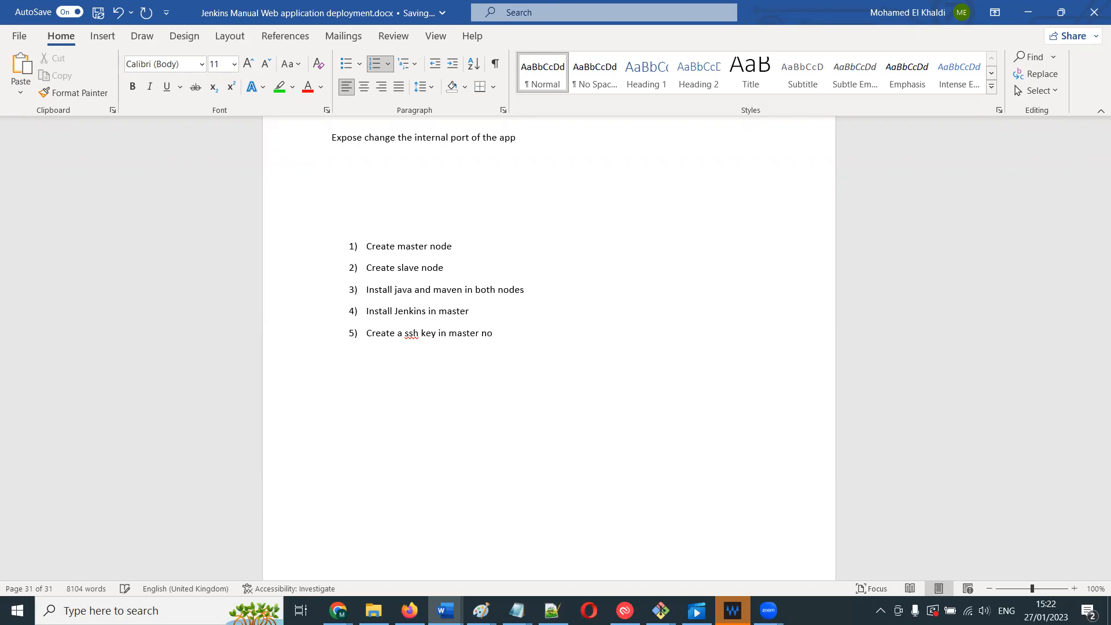
text(de)
- Add a sixth item: Copy public key from master to node in authorized keys
key(Return)
text(Copy public key from master to)
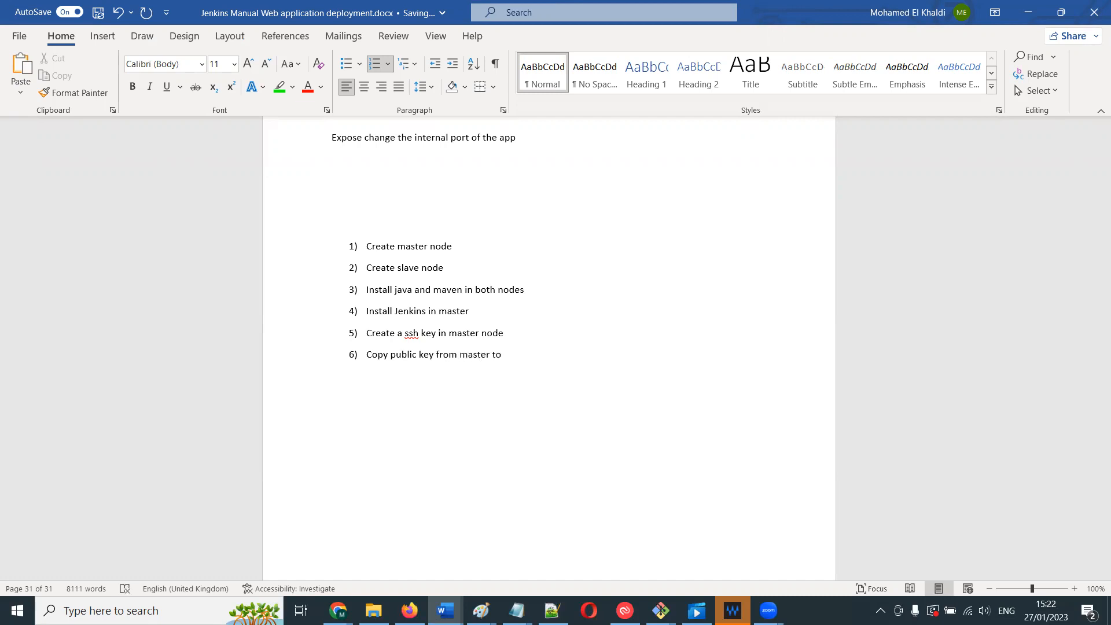
text( node in authorized keys.)
- Append .ssh dir /authorized to the end of the sixth item
key(Return)
key(BackSpace)
text(ssh)
key(BackSpace)
key(BackSpace)
key(BackSpace)
text(.ssh)
text(dir)
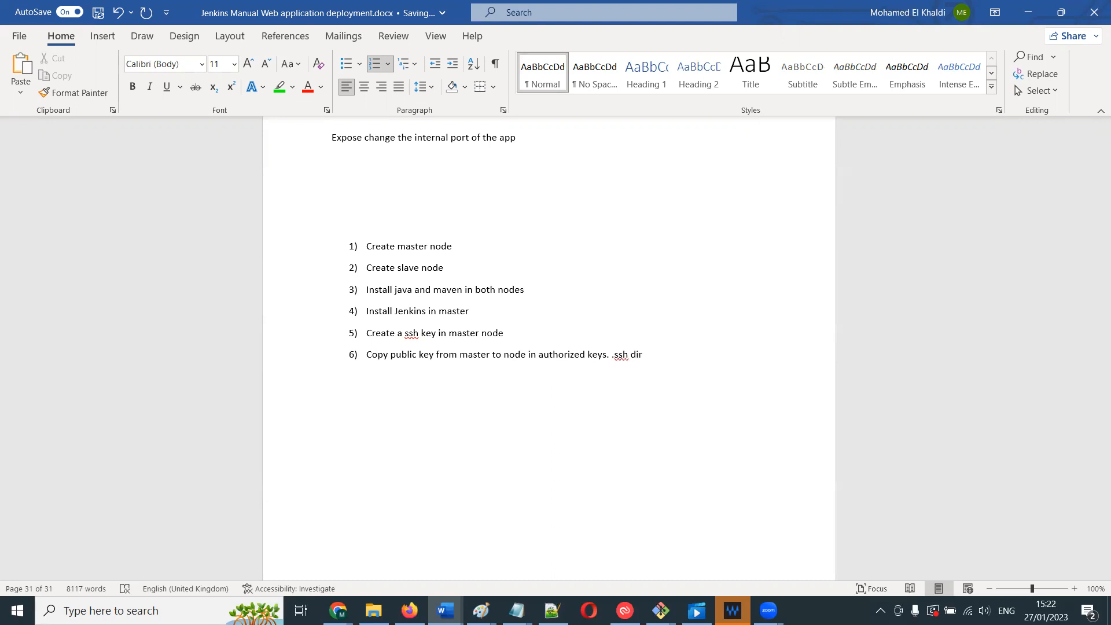
text( /authorized)
- Add a seventh item: Do the same step 6 for ubuntu user
key(Return)
text(Do the same sta)
key(BackSpace)
text(ep 6 for )
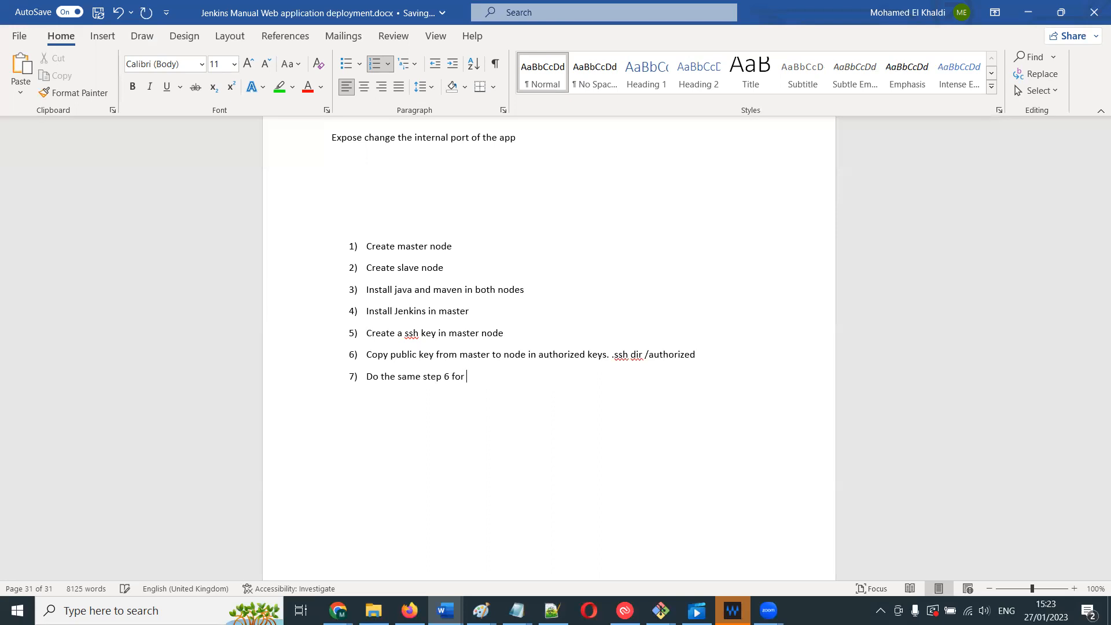
text(ubuntu user)
key(Return)
- Add an eighth item: From master ssh root@slave_node_public_ip
text(Try)
key(BackSpace)
key(BackSpace)
key(BackSpace)
key(BackSpace)
text(ss)
key(BackSpace)
key(BackSpace)
text(from)
text(ter ssh@ )
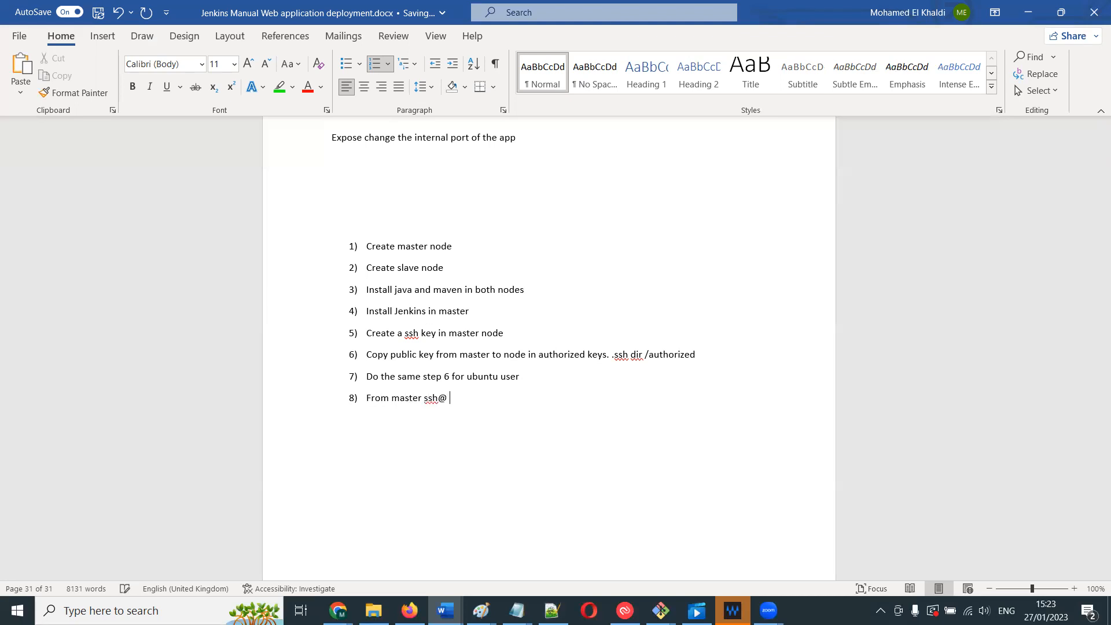
text(ip)
key(BackSpace)
key(BackSpace)
text(public)
key(BackSpace)
key(BackSpace)
key(BackSpace)
key(BackSpace)
key(BackSpace)
key(BackSpace)
key(BackSpace)
key(BackSpace)
text(root@publ)
key(BackSpace)
key(BackSpace)
key(BackSpace)
text(ublic)
key(Left)
key(Left)
key(Left)
key(Left)
text(slave_node__ke)
key(BackSpace)
key(BackSpace)
text(ip)
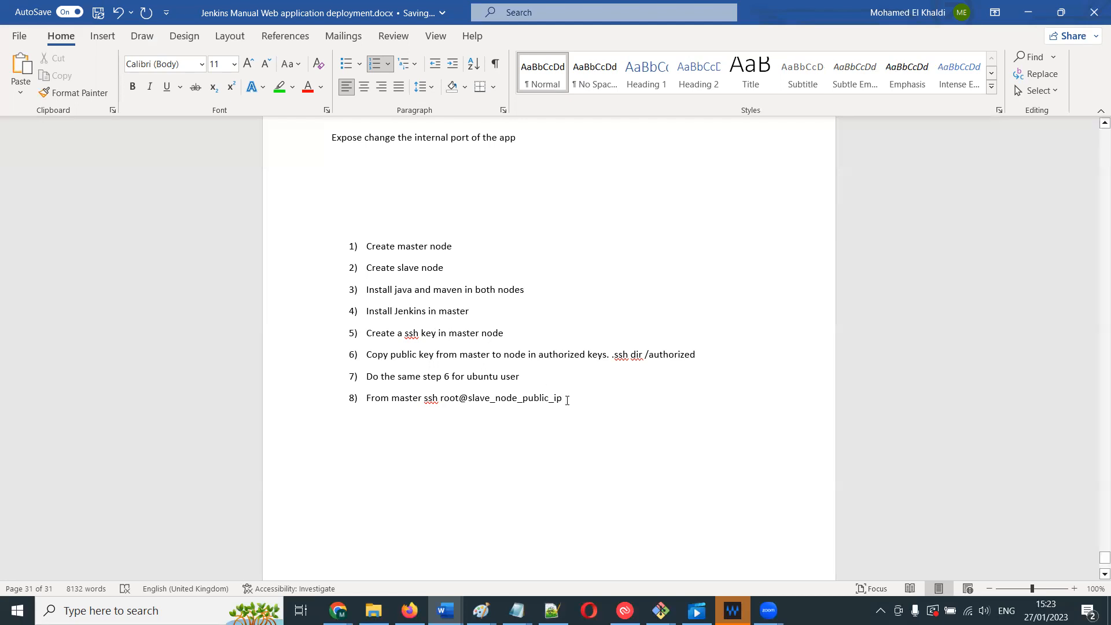
- Duplicate the eighth item as a ninth item and change root to ubuntu in it
drag(567, 400, 368, 403)
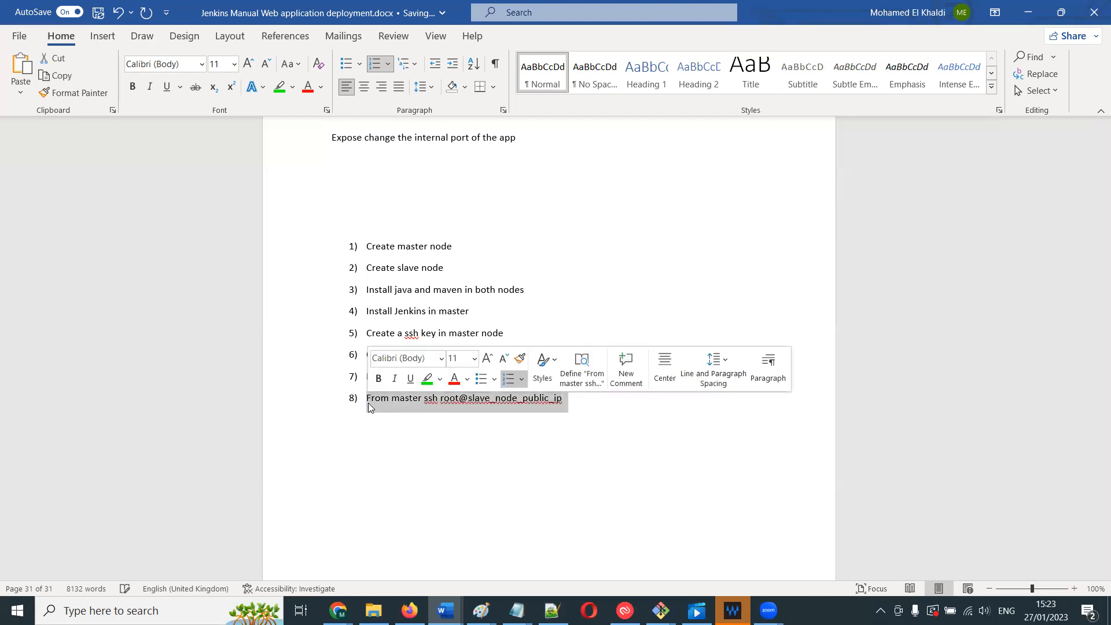
key(ctrl+c)
click(585, 413)
key(Return)
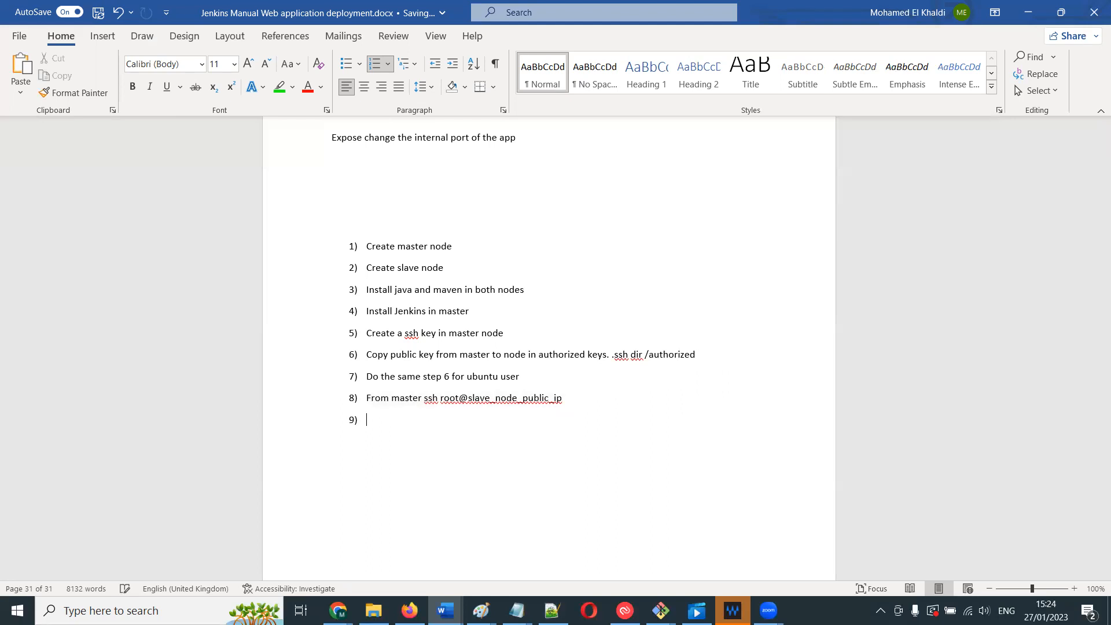
key(ctrl+v)
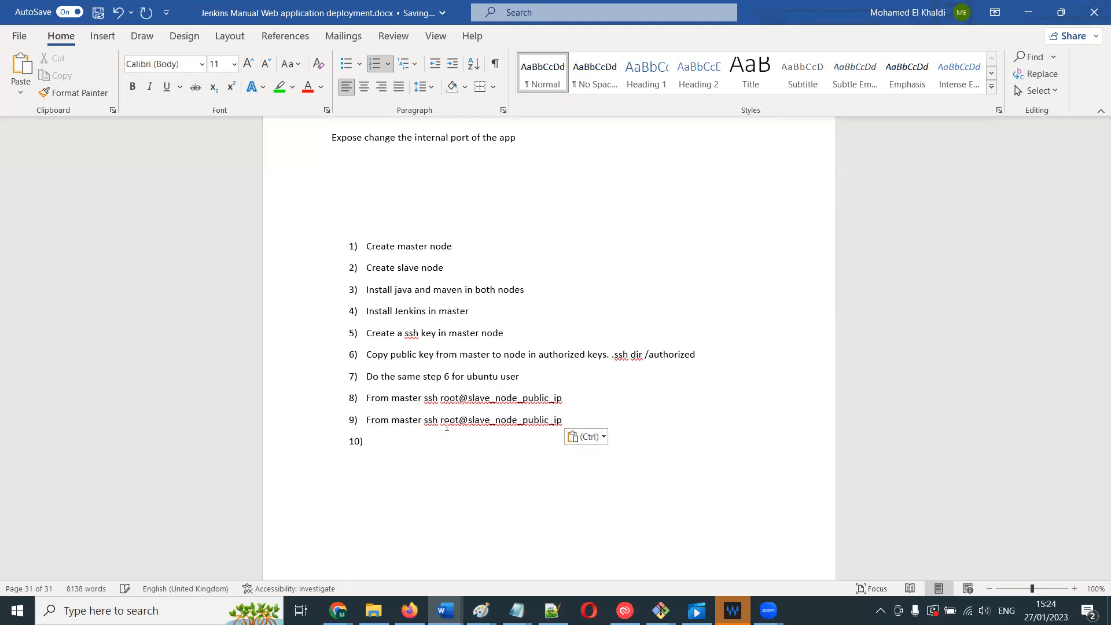
click(459, 419)
key(BackSpace)
key(BackSpace)
key(BackSpace)
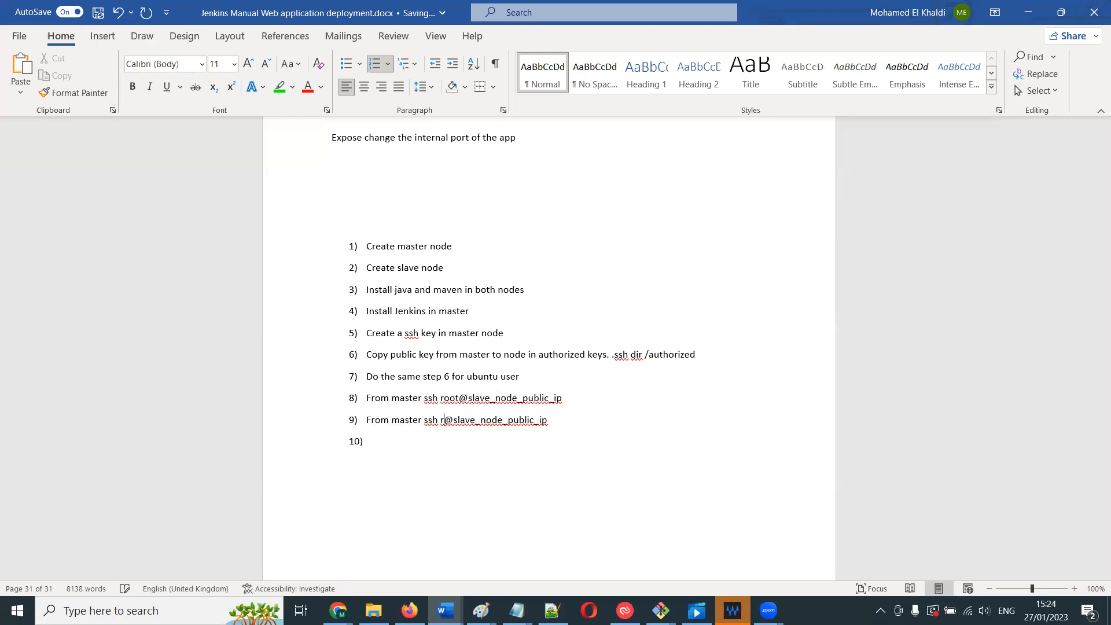
key(BackSpace)
text(ubuntu)
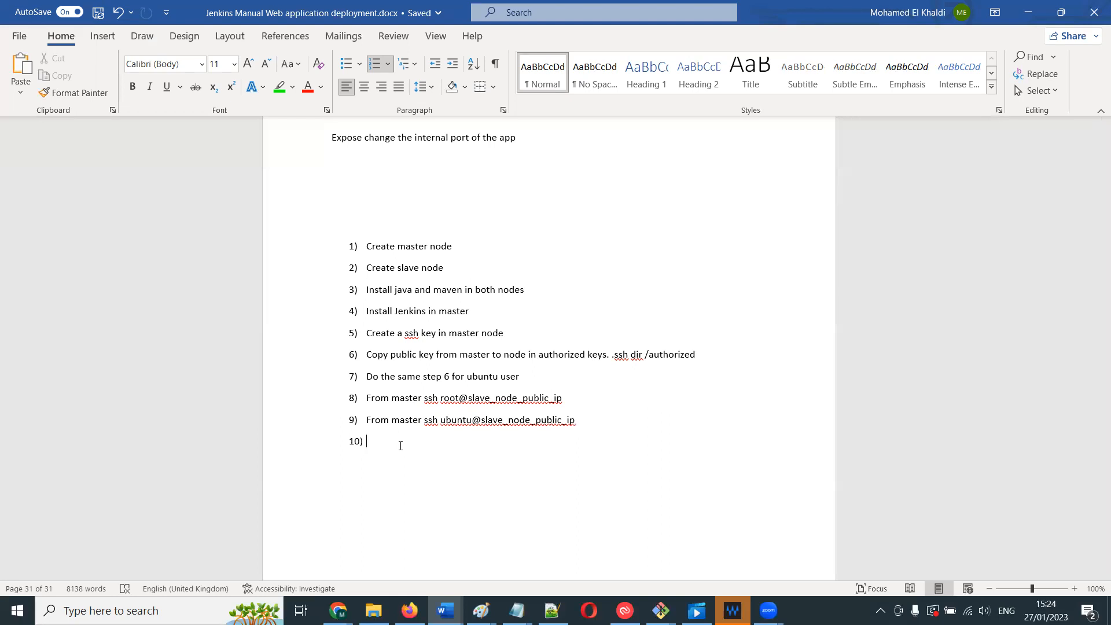
- Add a tenth item Jenkins UI and set up a slave node, then end the numbered list
text(Jenkins UI and se)
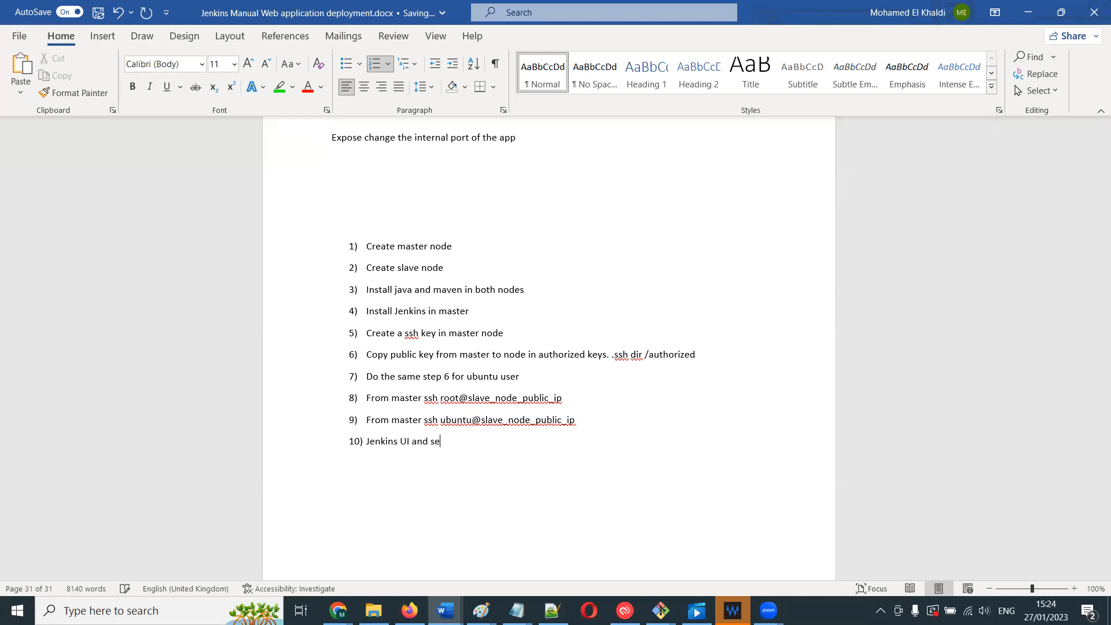
text(t up a slave node)
key(Return)
key(Return)
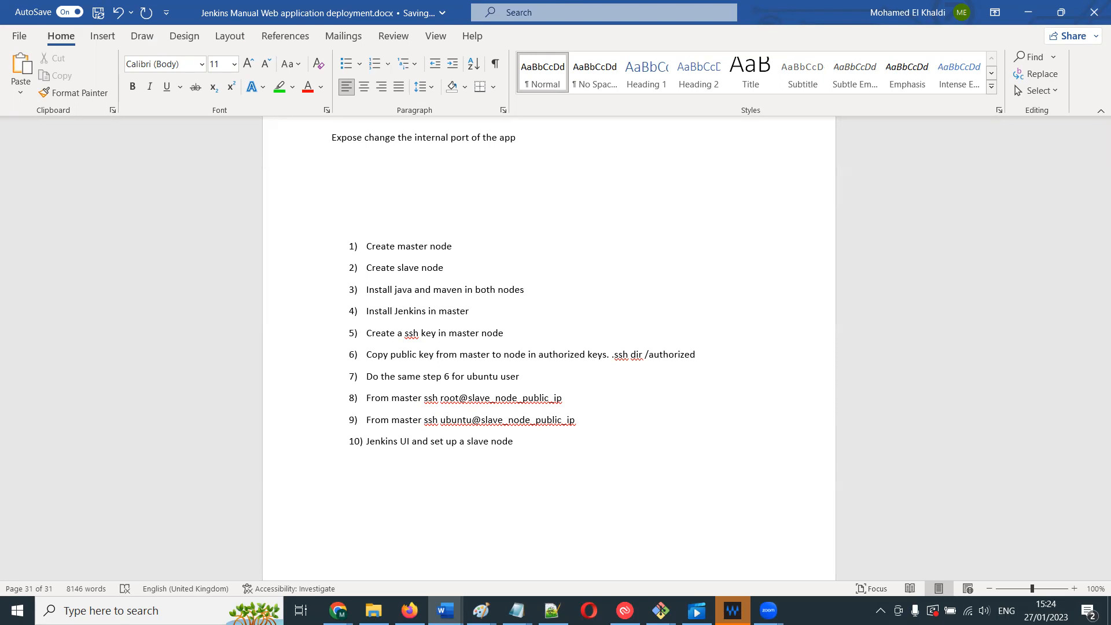
- Write Give private key of master node. below the list and number it as item 11
text(Give private key)
text(of master node.)
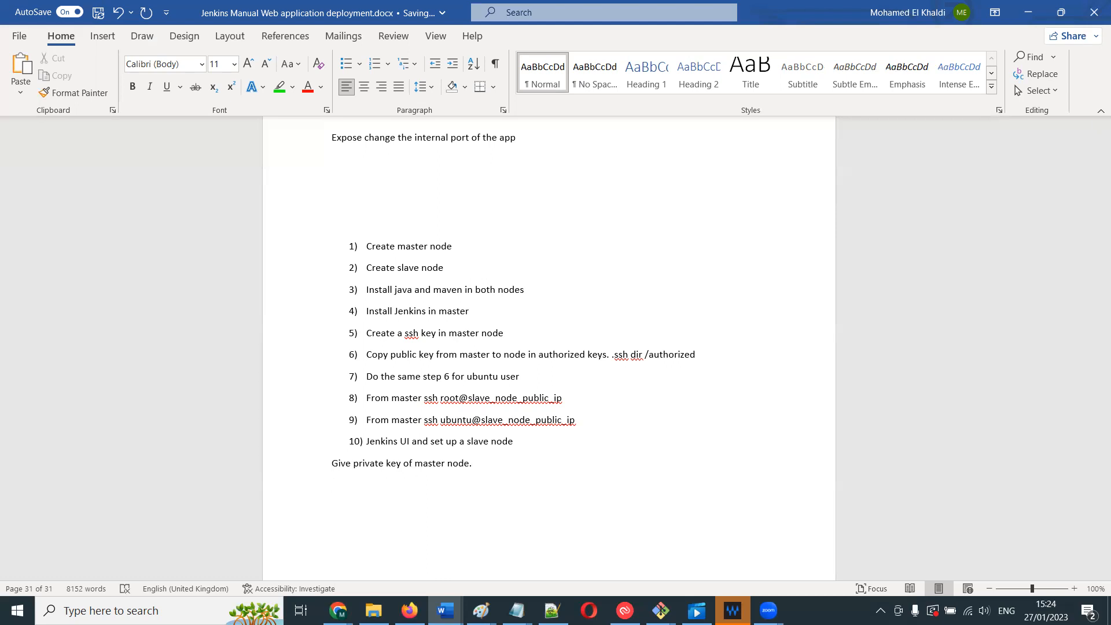
click(331, 463)
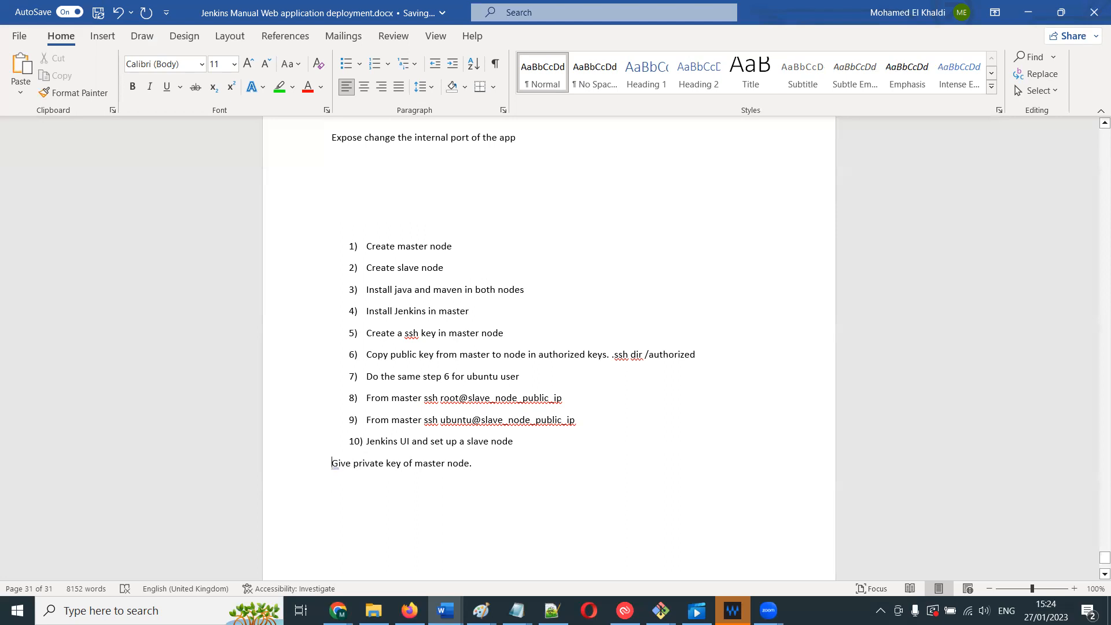
text(1))
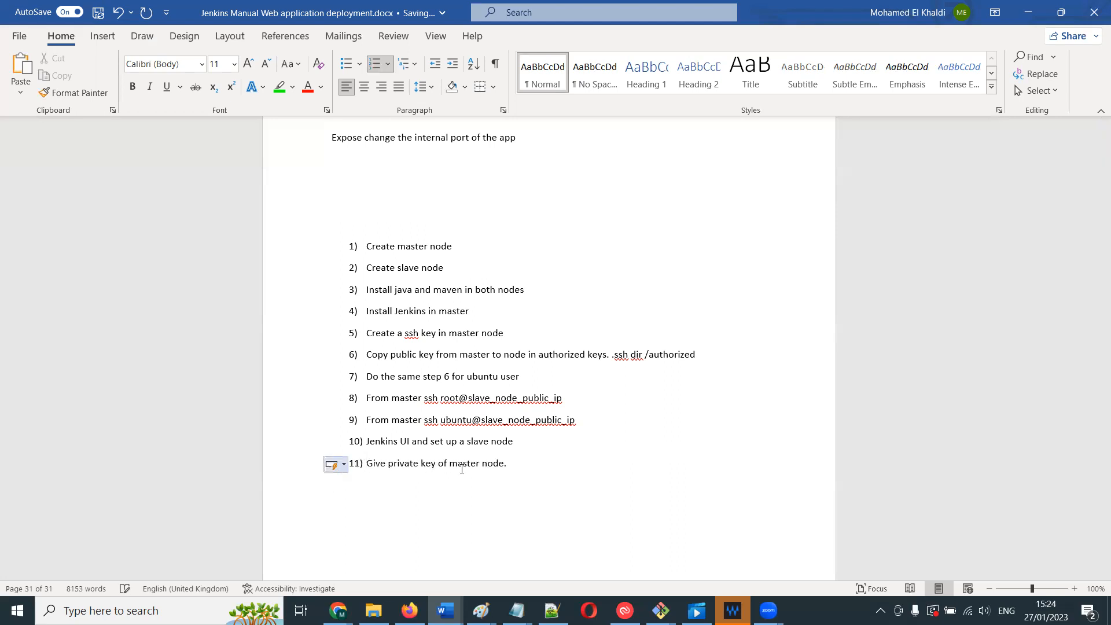
- Extend item 11 with under credentials option and start item 12
click(520, 475)
key(BackSpace)
text(under credenti)
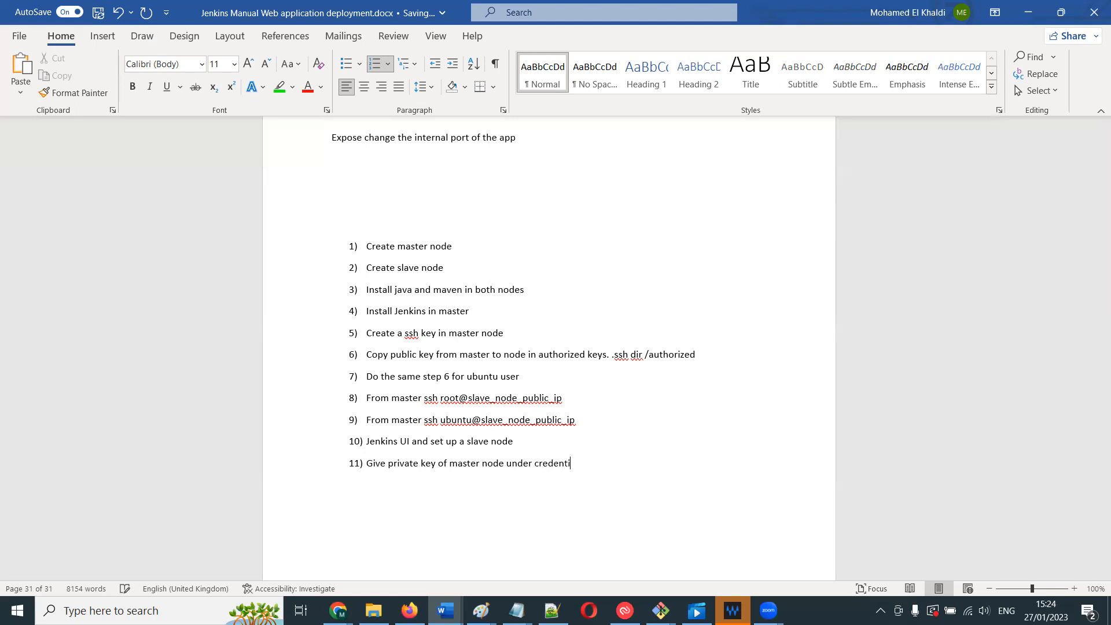
text(als option)
key(Return)
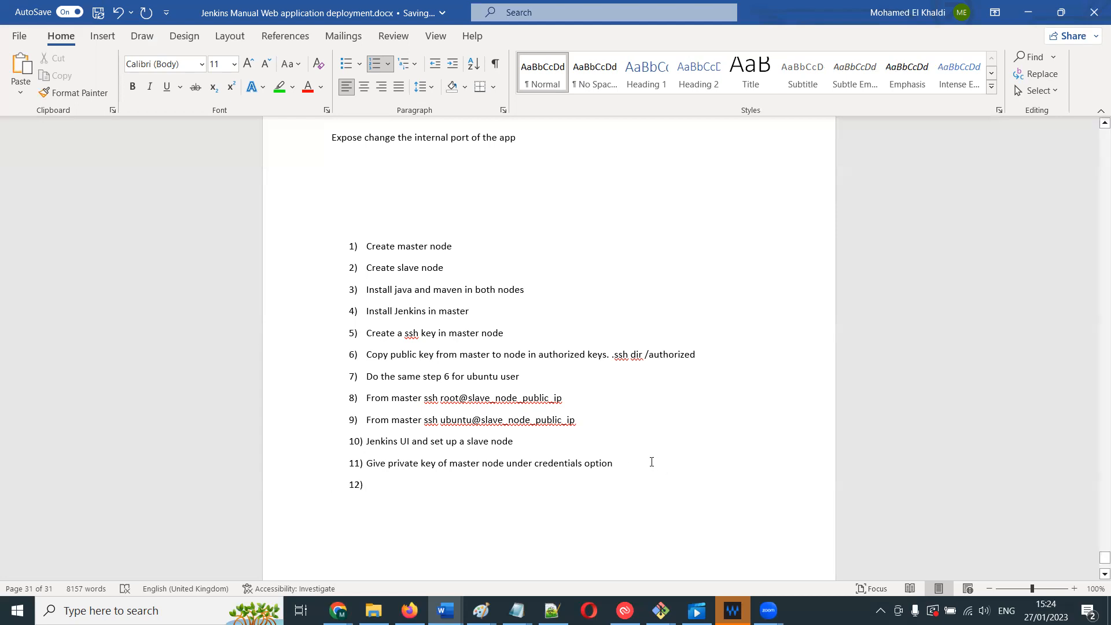
- Continue item 11 with . Give username of master node and it's private ip
text(user)
key(BackSpace)
key(BackSpace)
key(BackSpace)
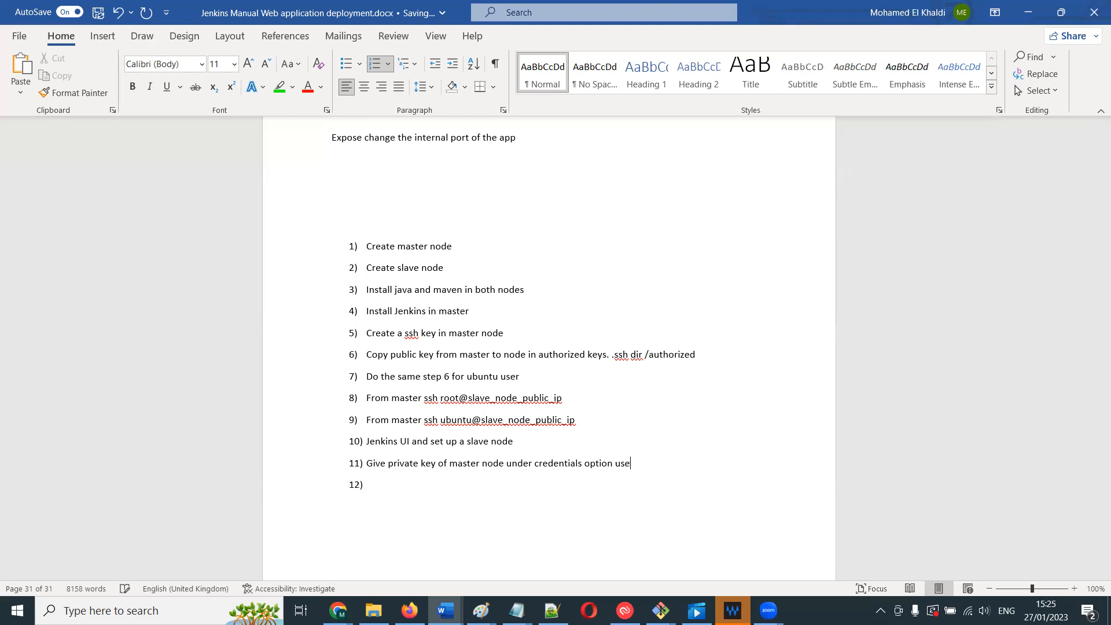
key(BackSpace)
key(BackSpace)
text(. Give username of master node and it)
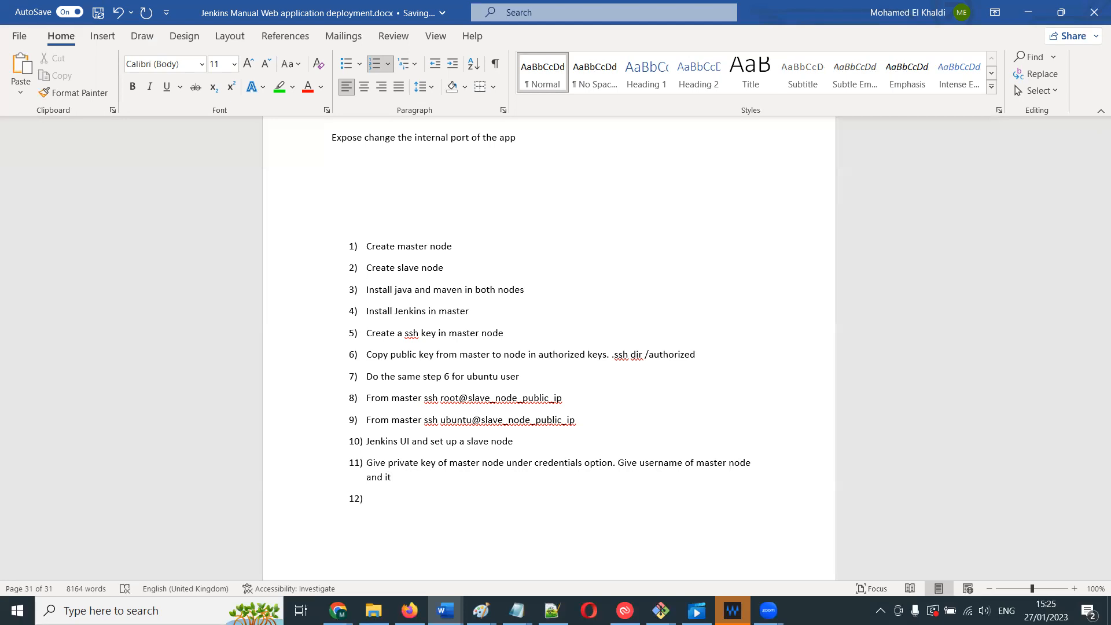
text('s private ip)
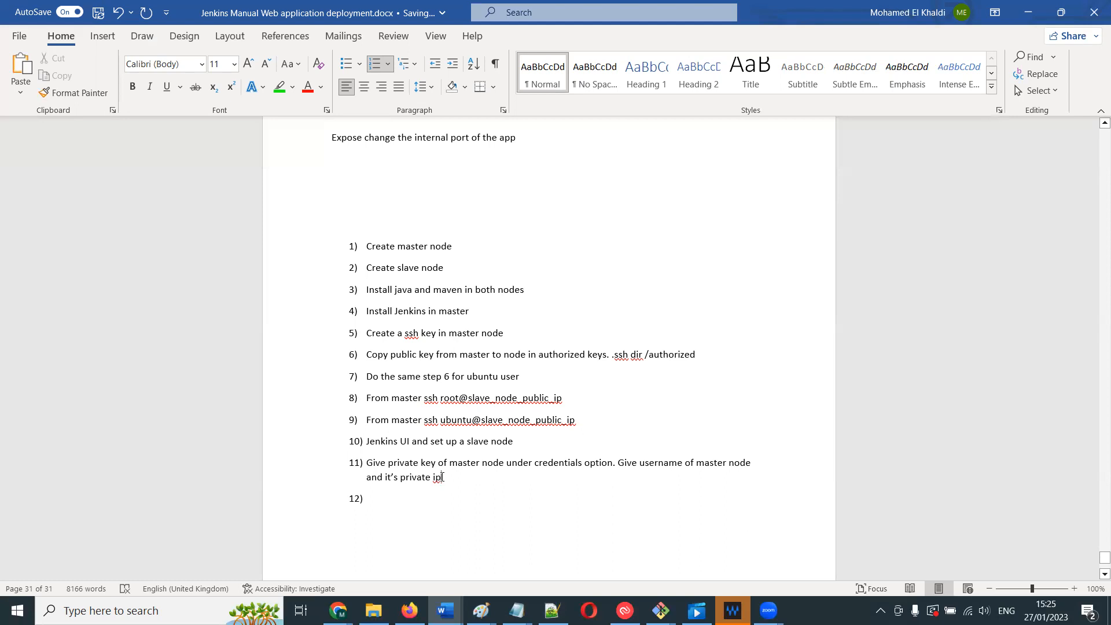
- Replace ip at the end of item 11 with key (rsa)
click(442, 476)
key(BackSpace)
key(BackSpace)
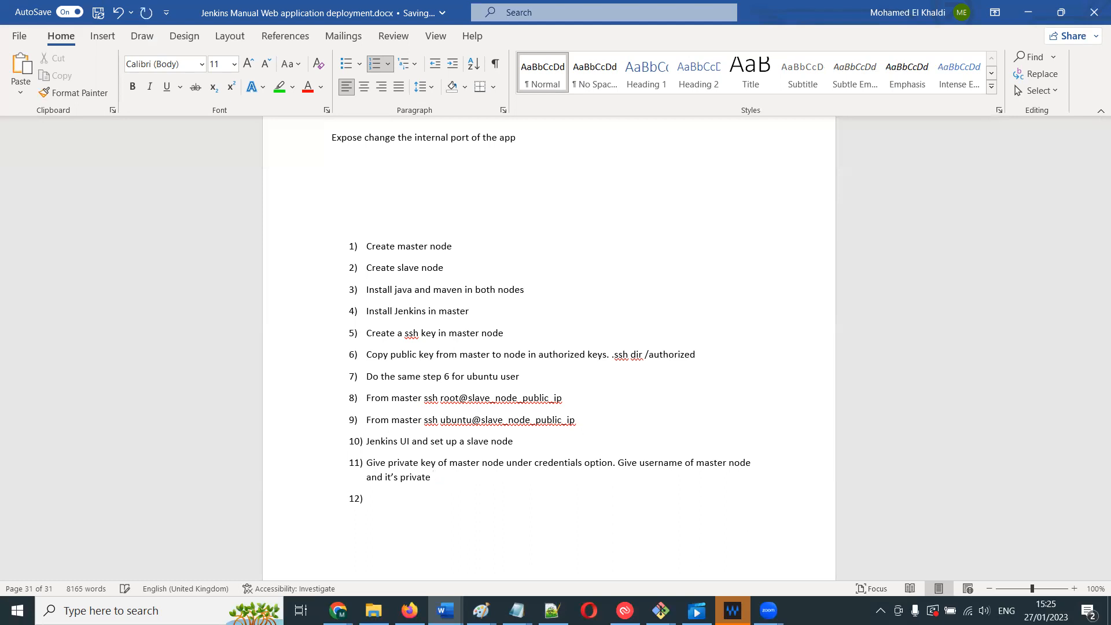
text(key)
text( ())
text(rsa)
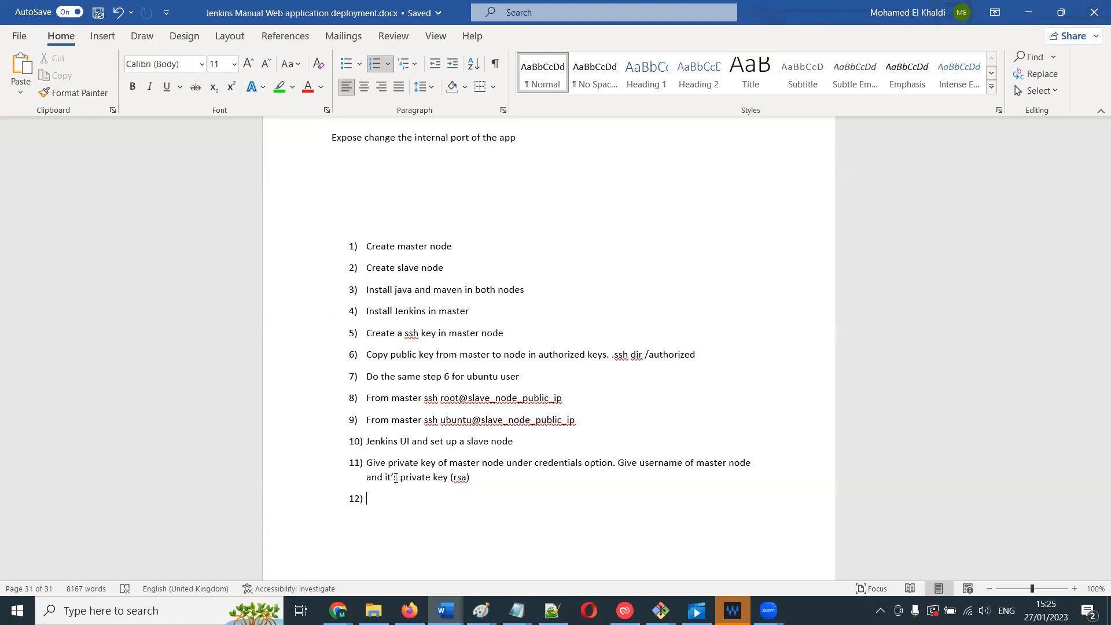
- Append ssh keygen (id_rsa and id_rsa.pub) to the end of item 11
drag(385, 478, 450, 478)
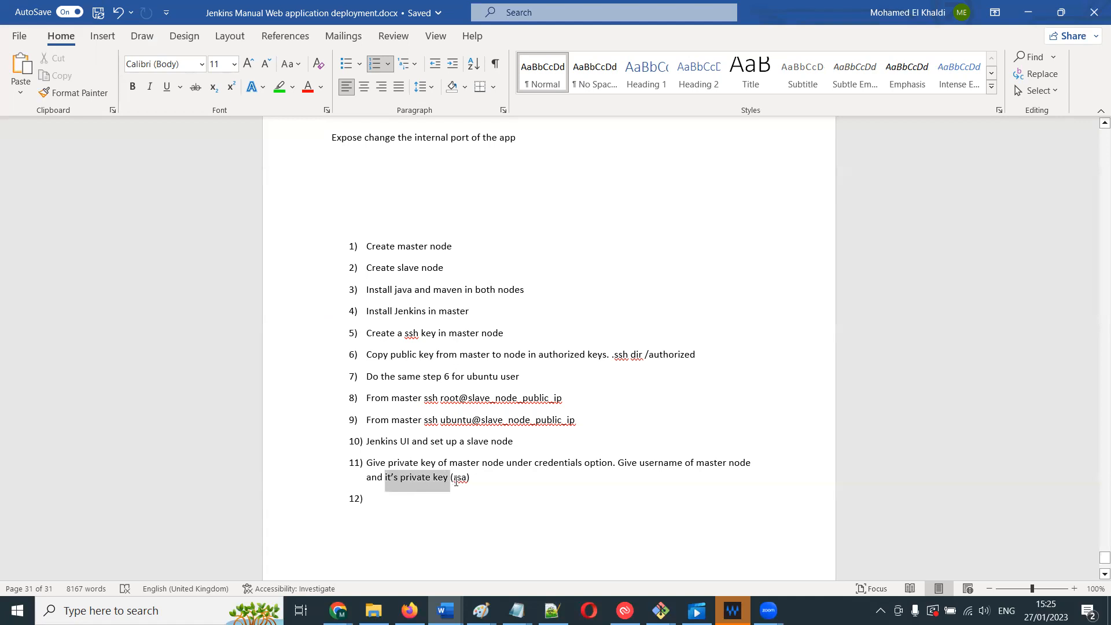
click(458, 480)
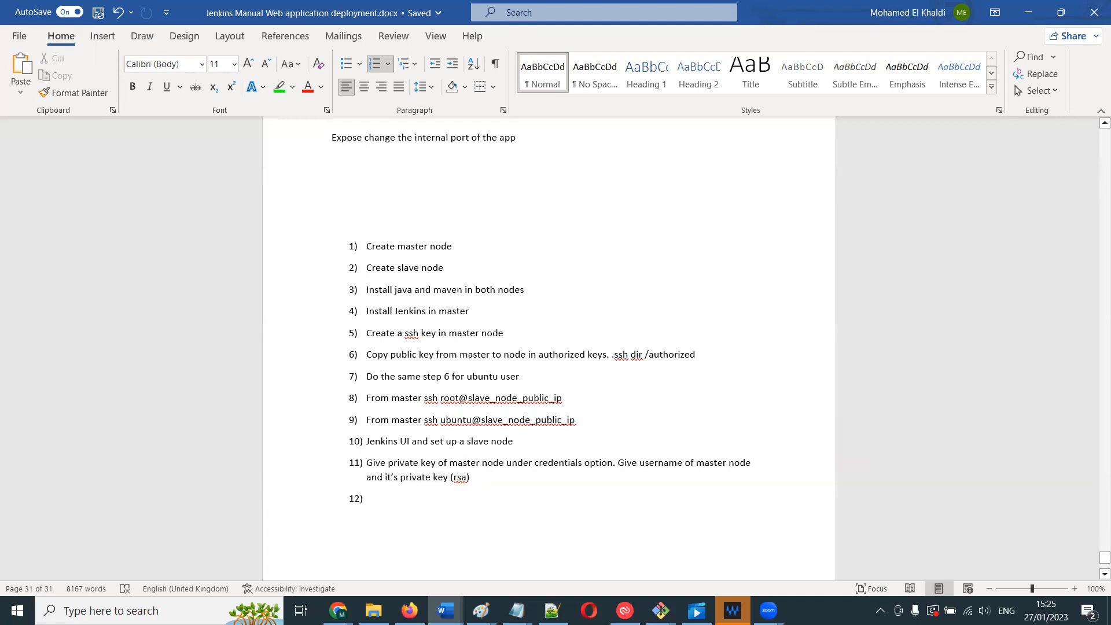
text(ssh)
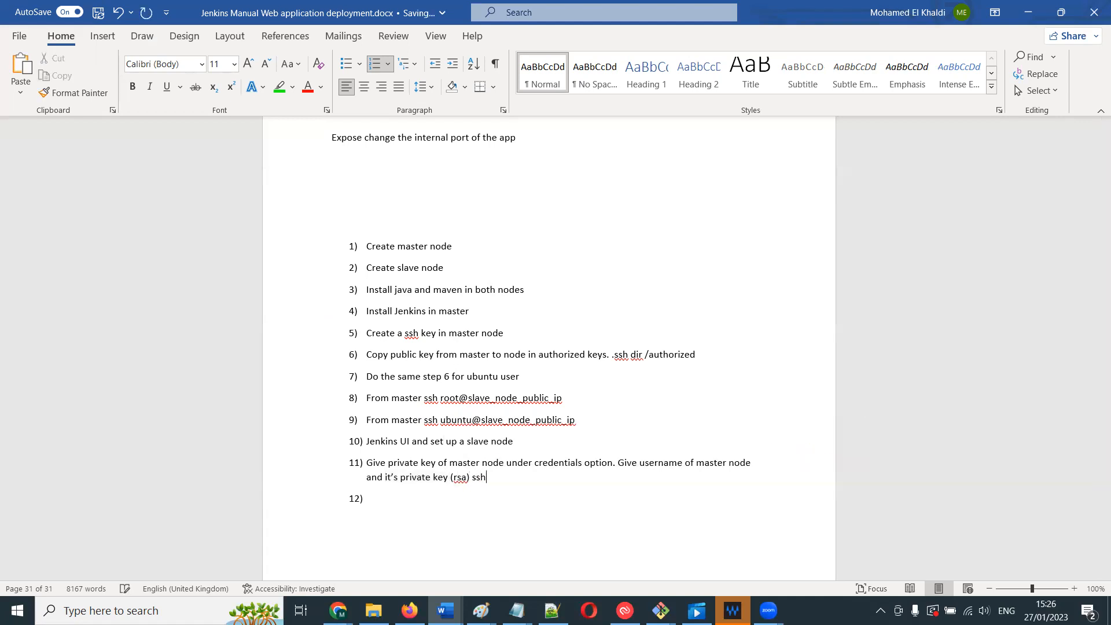
text( keygen ())
key(shift+Left)
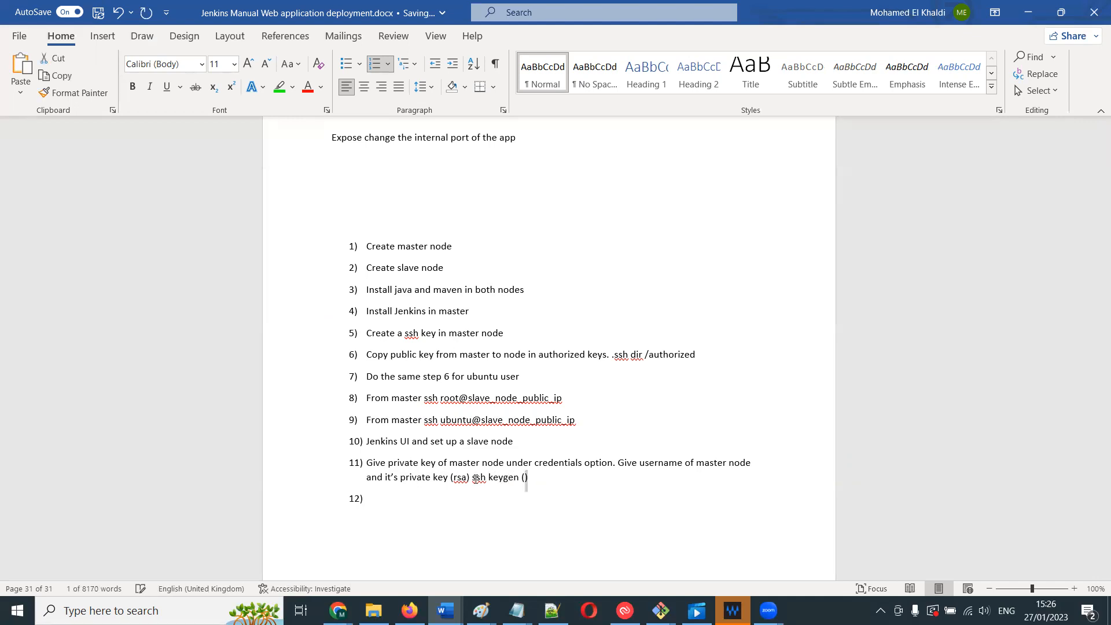
key(Delete)
text(id_rsa and id)
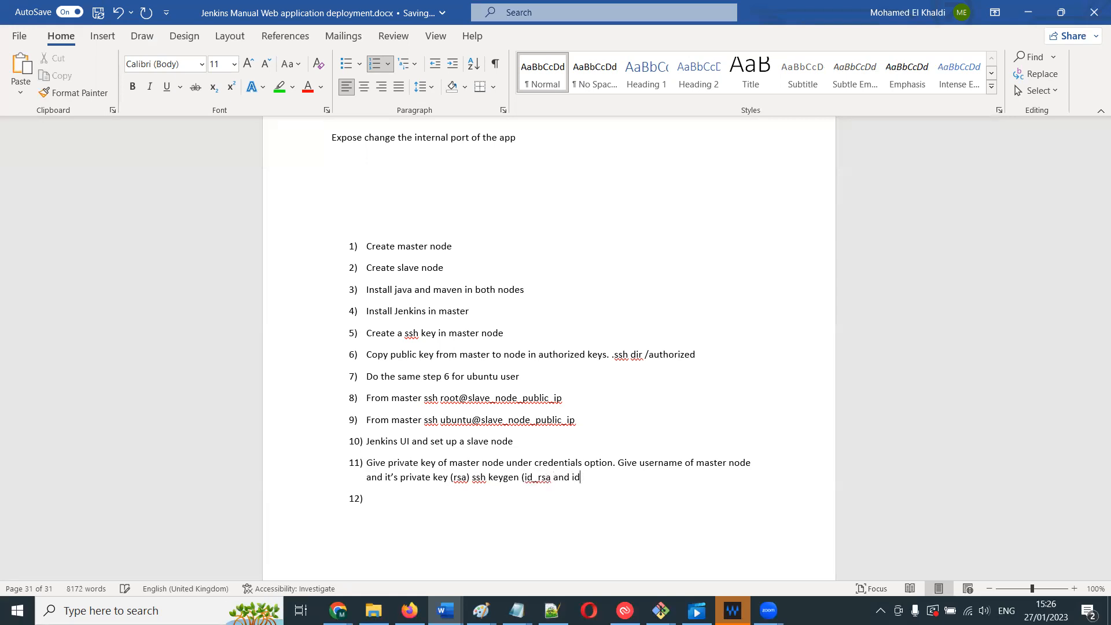
text(_sra.[pun)
key(BackSpace)
key(BackSpace)
key(BackSpace)
key(BackSpace)
key(BackSpace)
key(BackSpace)
key(BackSpace)
key(BackSpace)
text(rsa.pub))
- Begin item 12 with the text PEM file o
drag(344, 465, 474, 503)
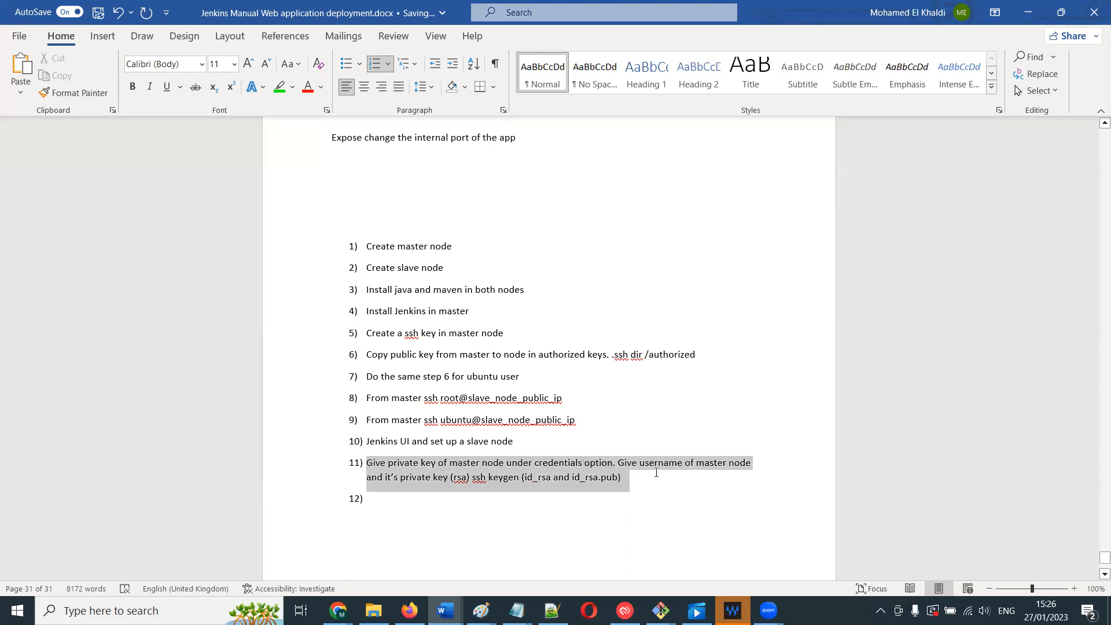
click(474, 503)
text(P)
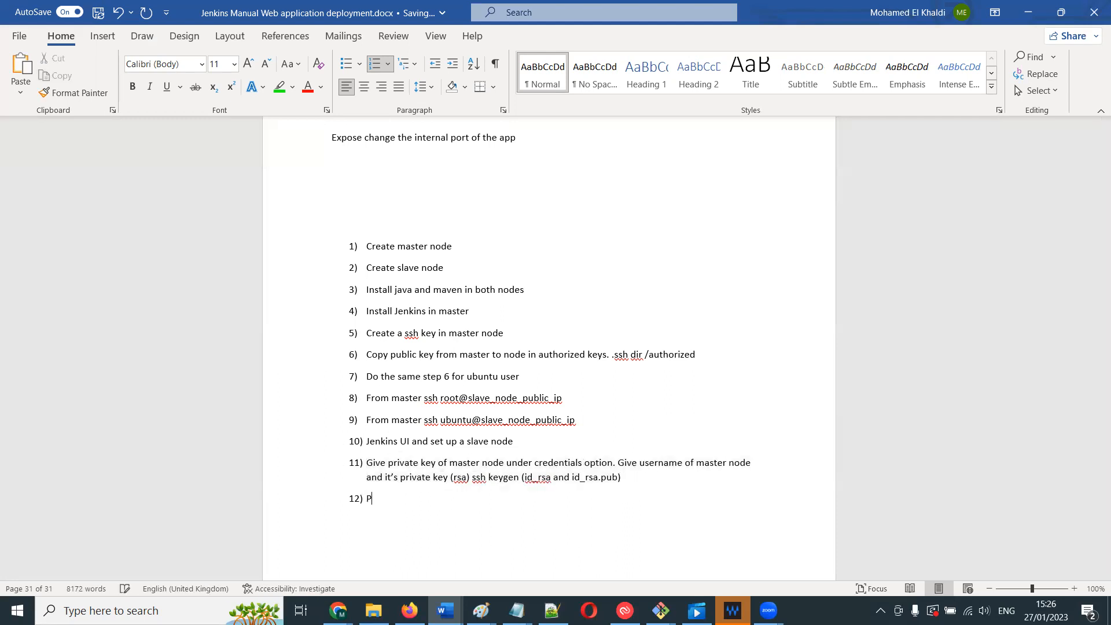
text(EM file of aws)
key(BackSpace)
key(BackSpace)
key(BackSpace)
key(BackSpace)
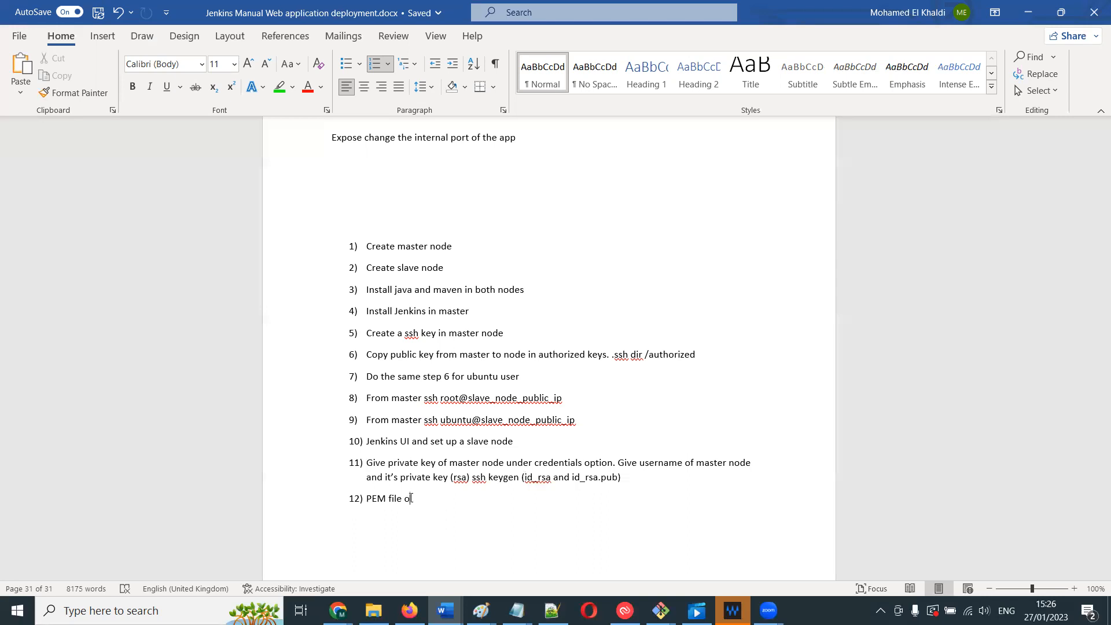
triple_click(382, 502)
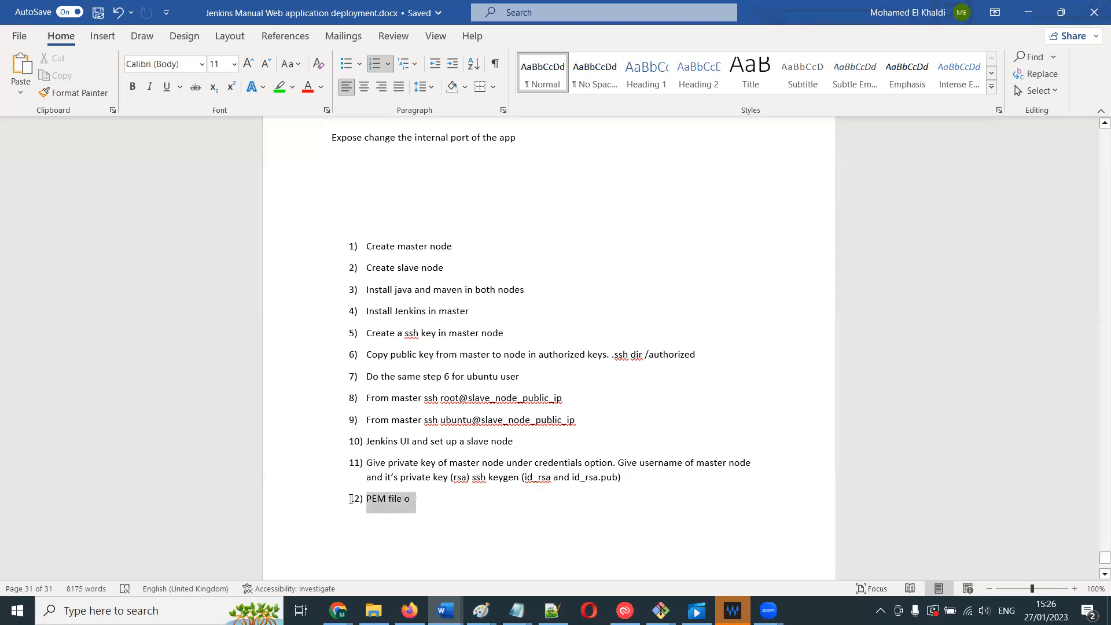
click(382, 502)
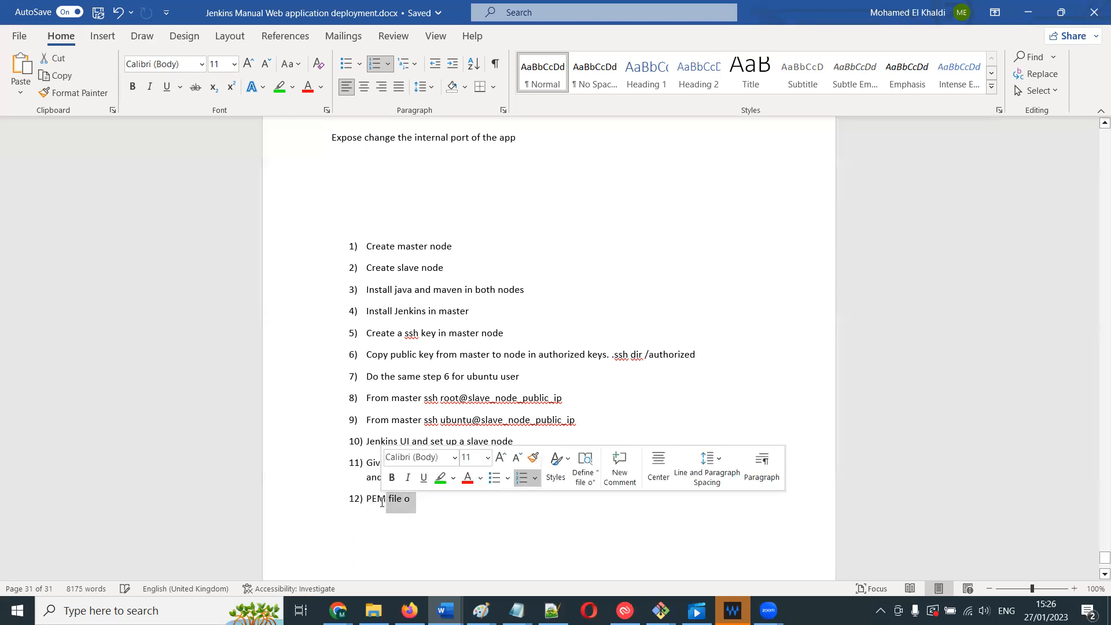
click(411, 330)
click(440, 499)
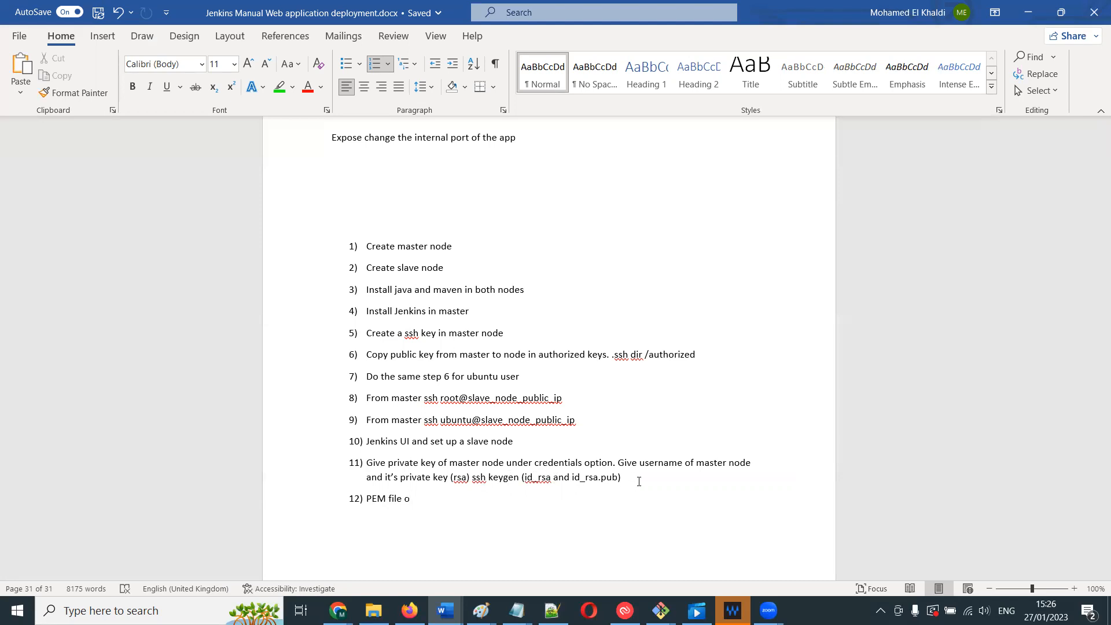
drag(622, 478, 454, 478)
drag(523, 480, 455, 478)
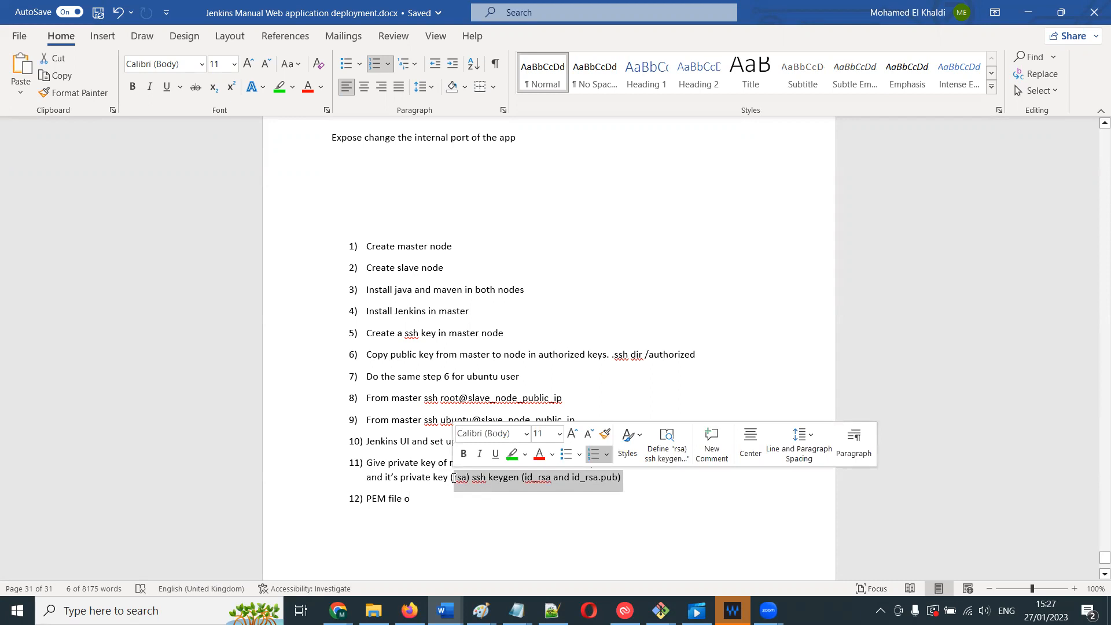
click(454, 479)
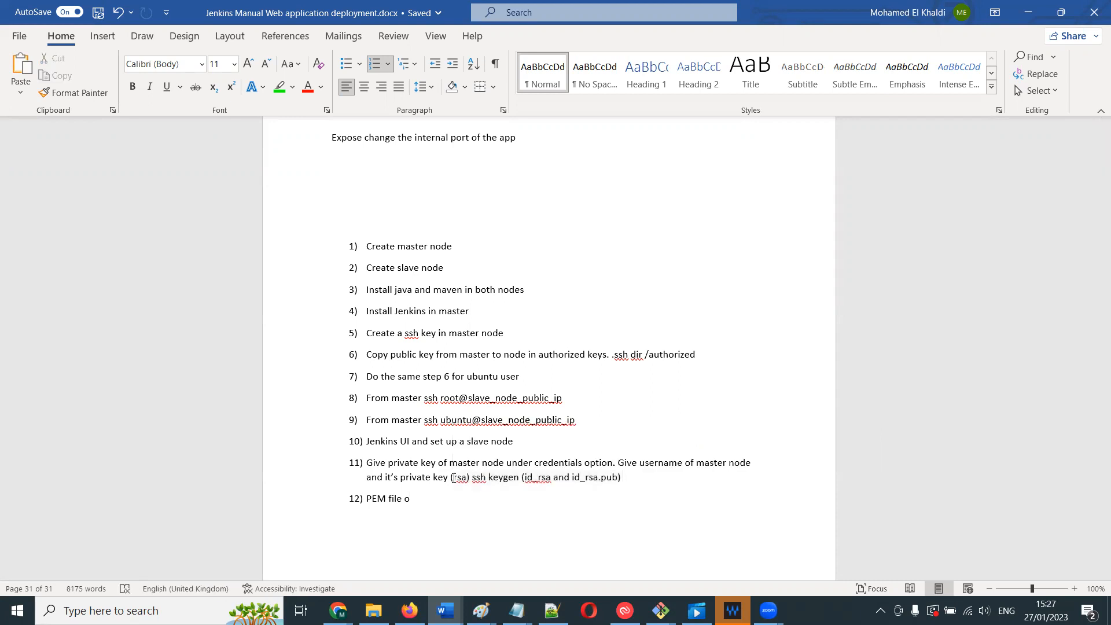
click(435, 506)
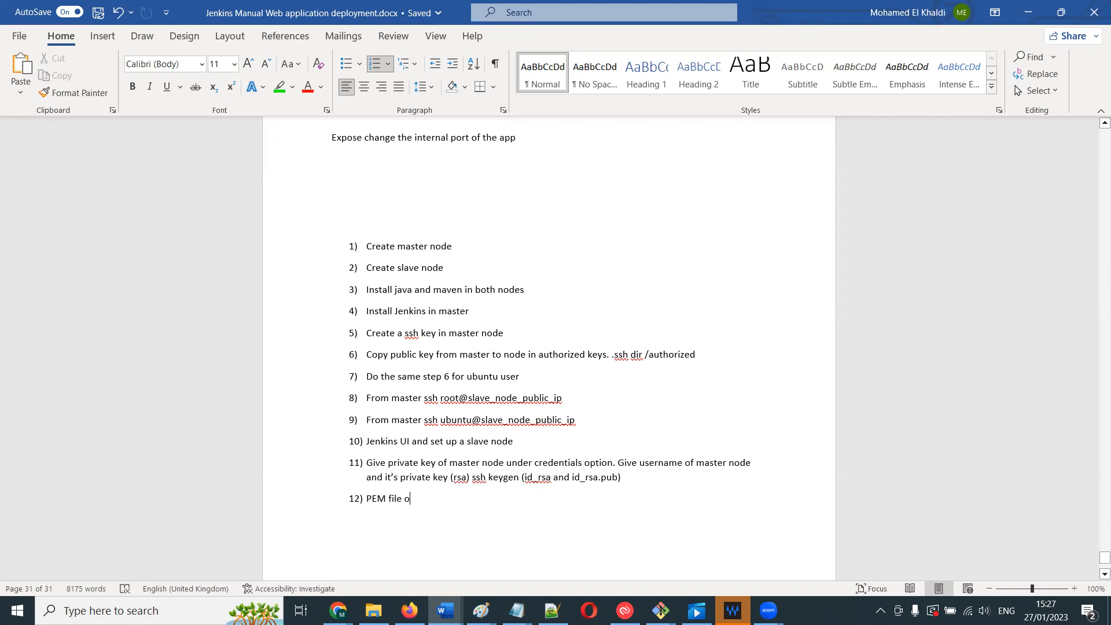
- Rewrite item 12 as Give PEM or id_rsa of master node and add an unnumbered empty line below it
key(BackSpace)
key(BackSpace)
key(BackSpace)
key(BackSpace)
key(BackSpace)
key(BackSpace)
text(or)
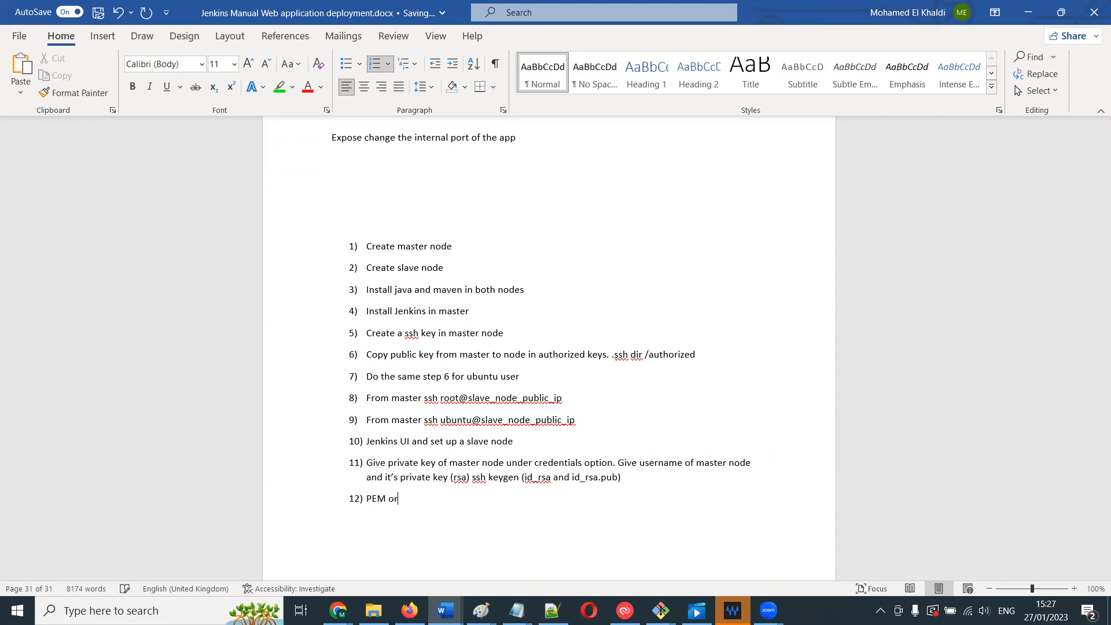
text( id_rsa of master node)
click(363, 500)
text(Give)
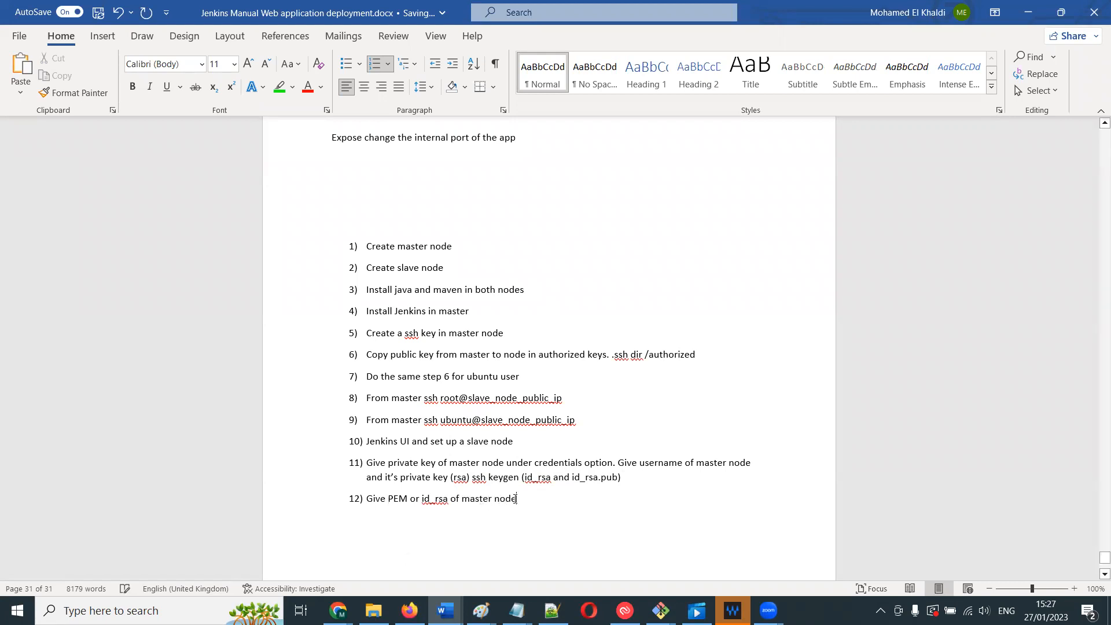
key(Return)
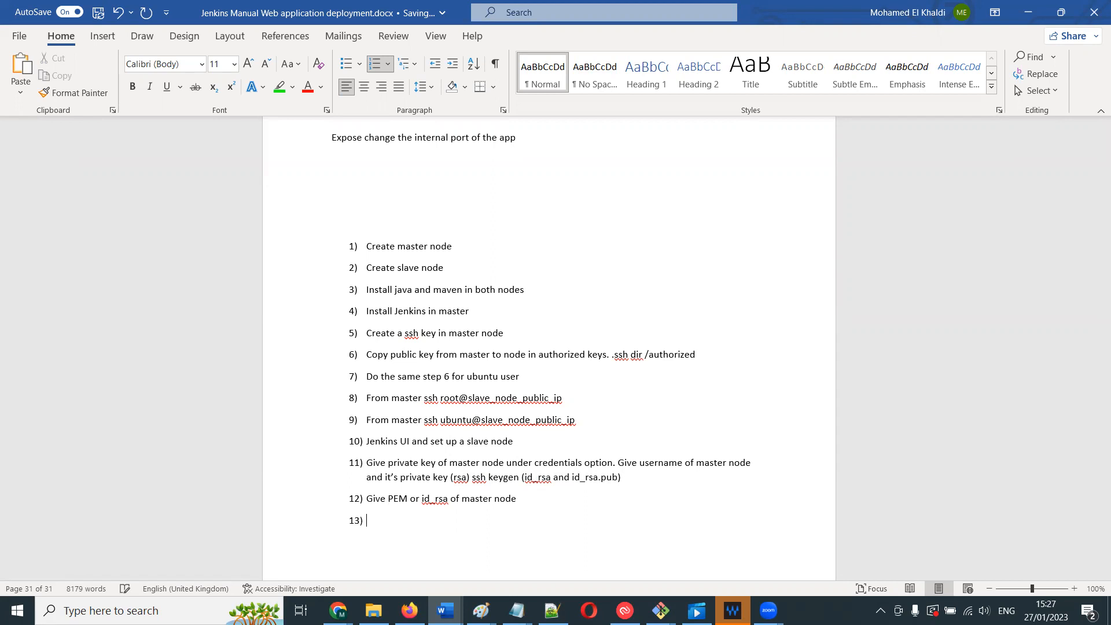
key(BackSpace)
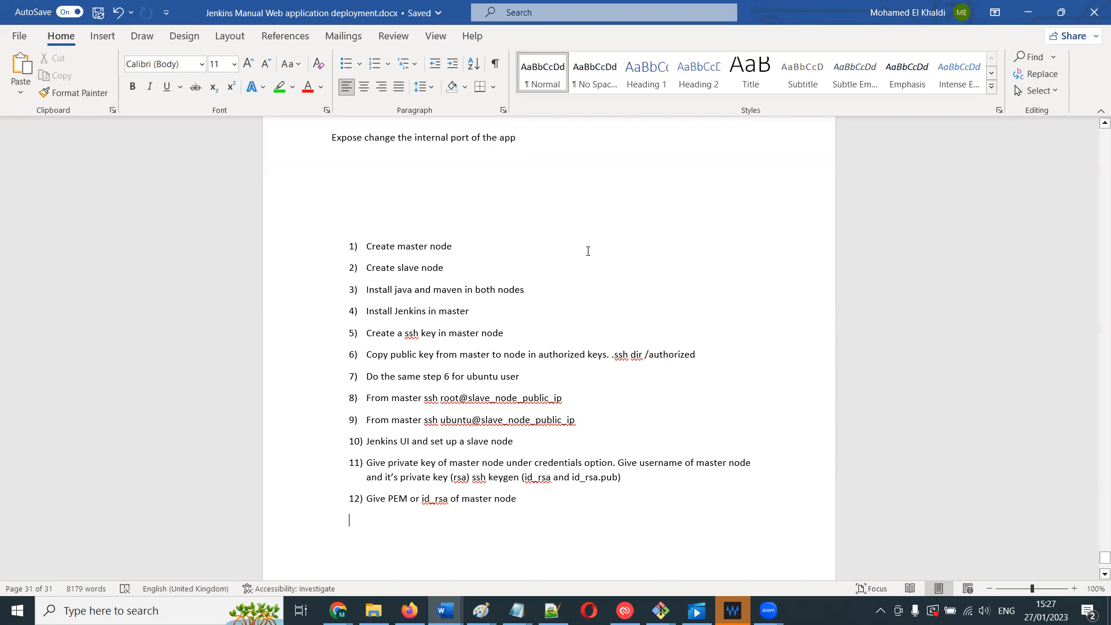
- Switch to the AWS EC2 console and copy the public IPv4 address of the jenkins_server instance
click(339, 611)
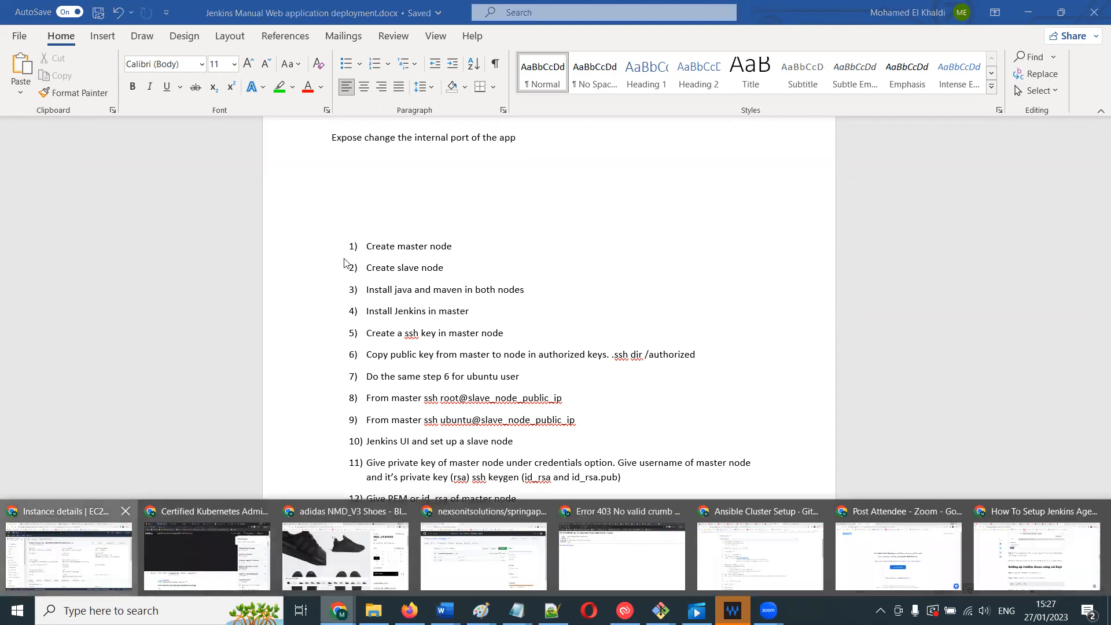
click(69, 552)
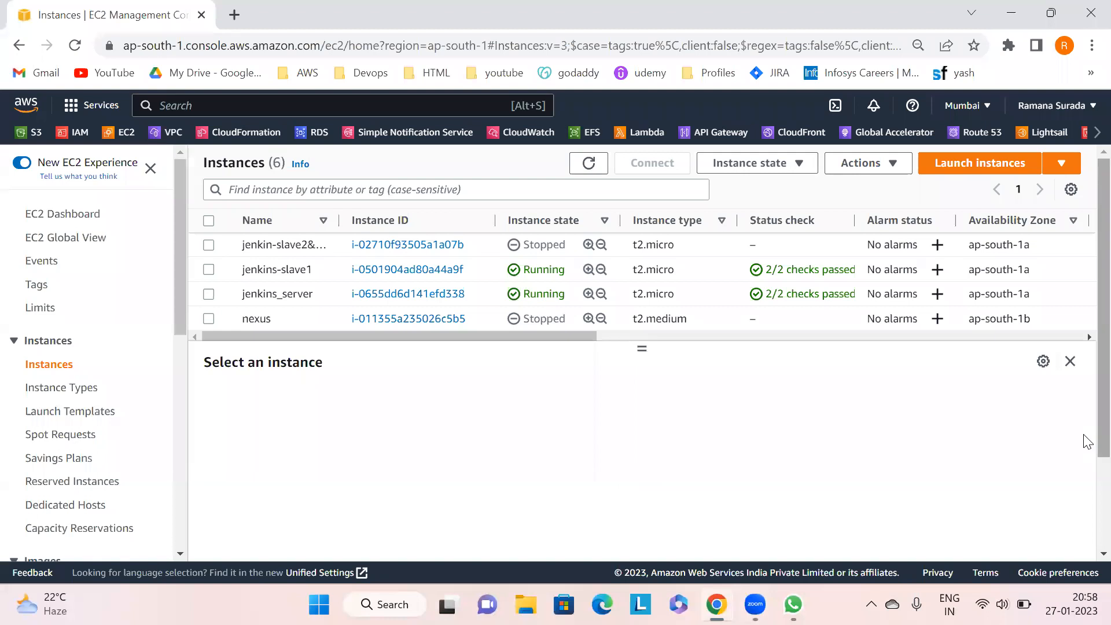
scroll(1087, 341, down, 2)
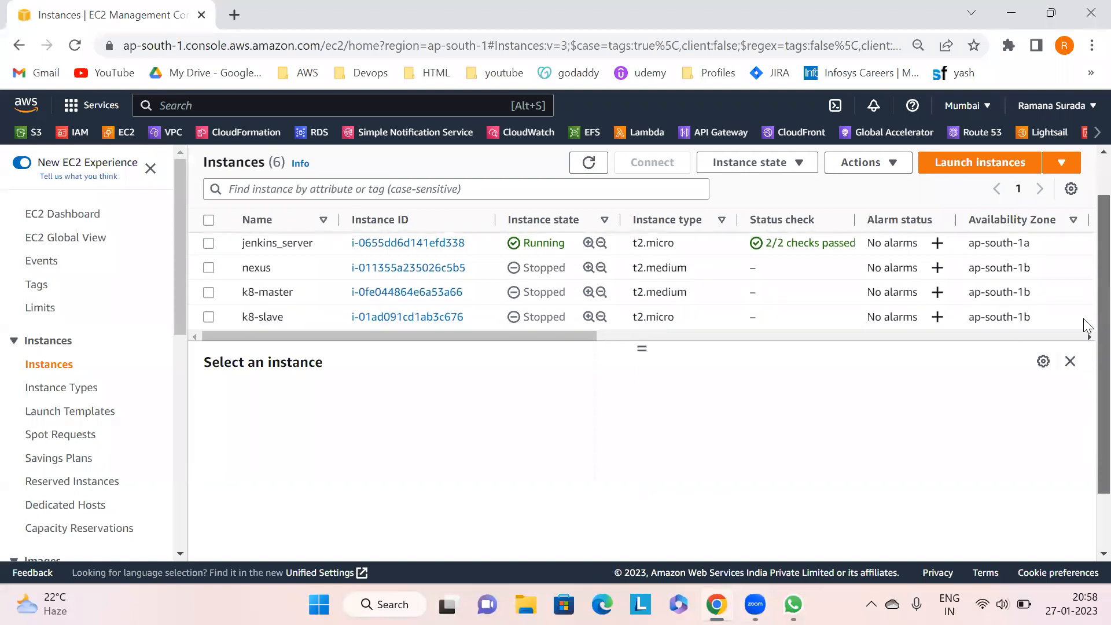
scroll(1086, 327, up, 2)
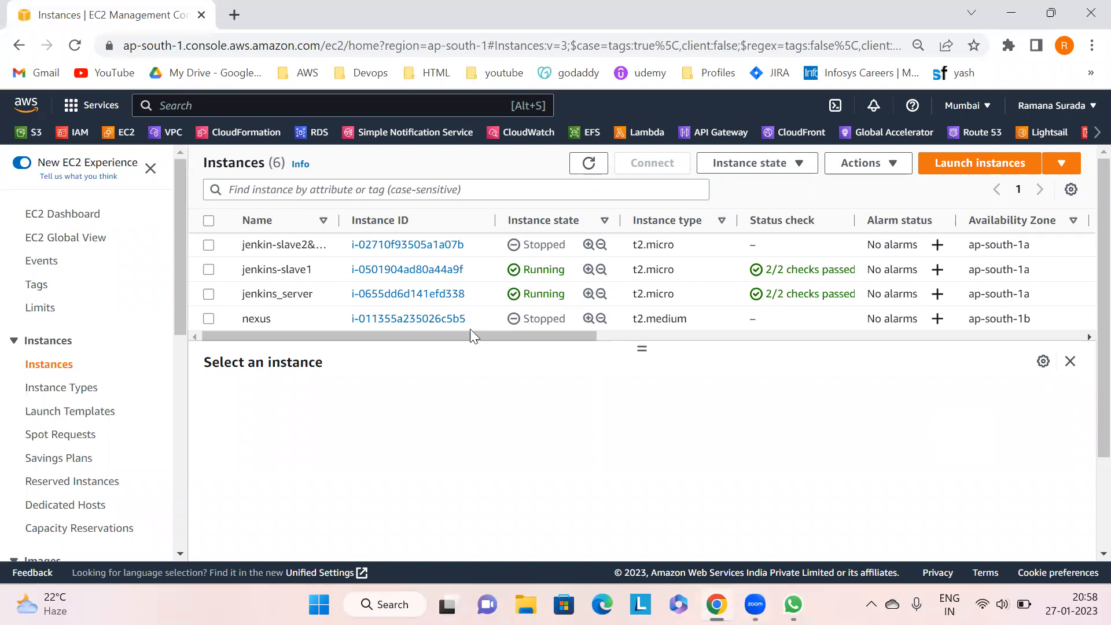
click(209, 295)
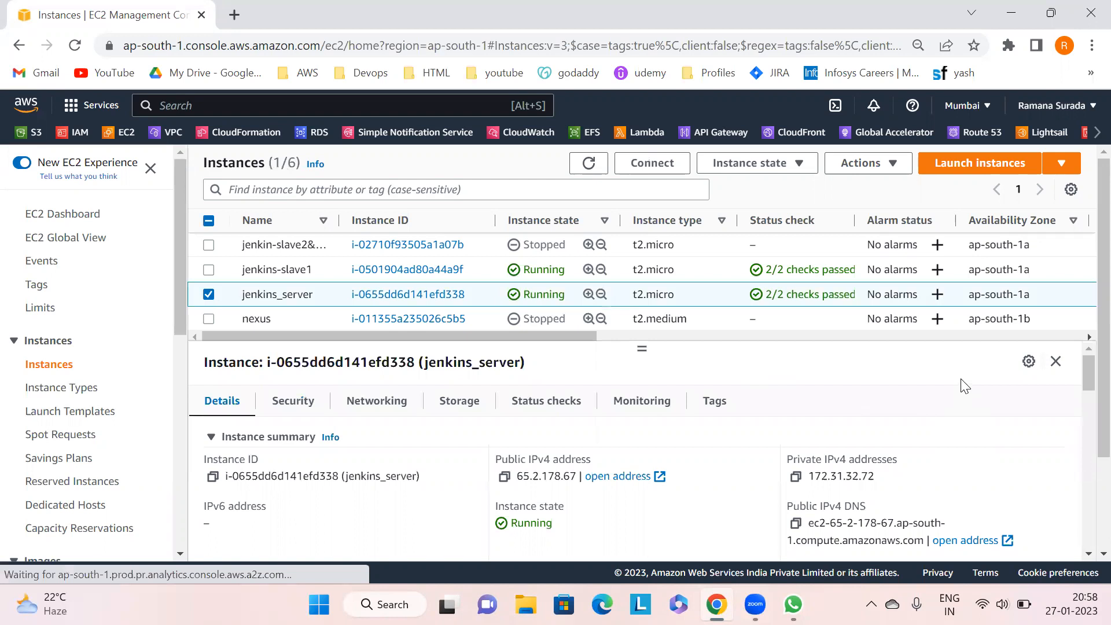
click(503, 478)
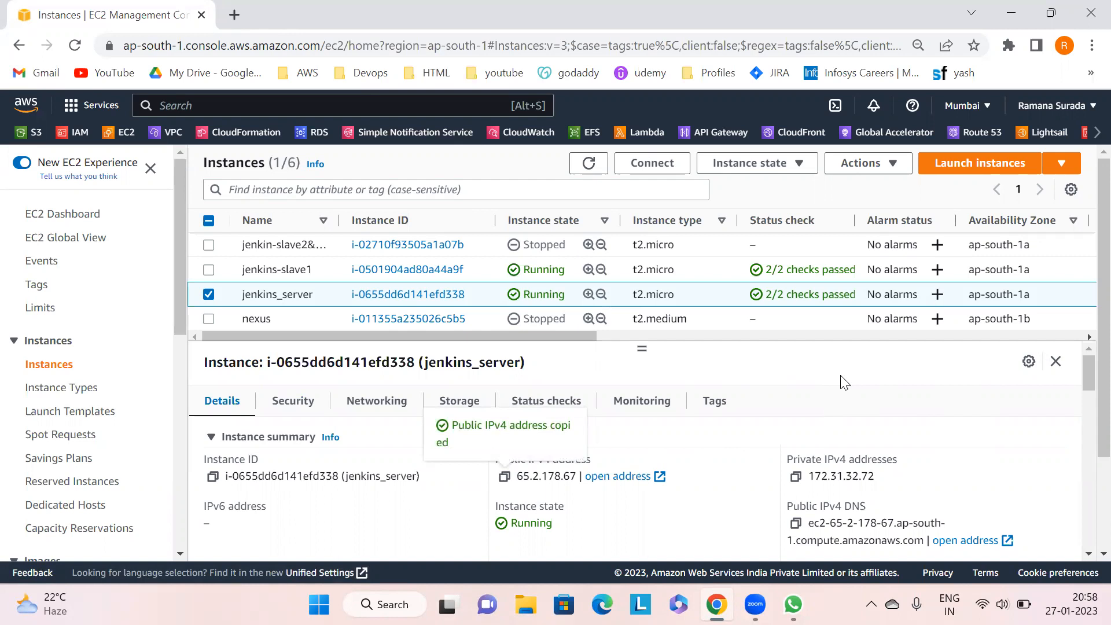
- Open a new browser tab and go to the copied address on port 8080
click(234, 15)
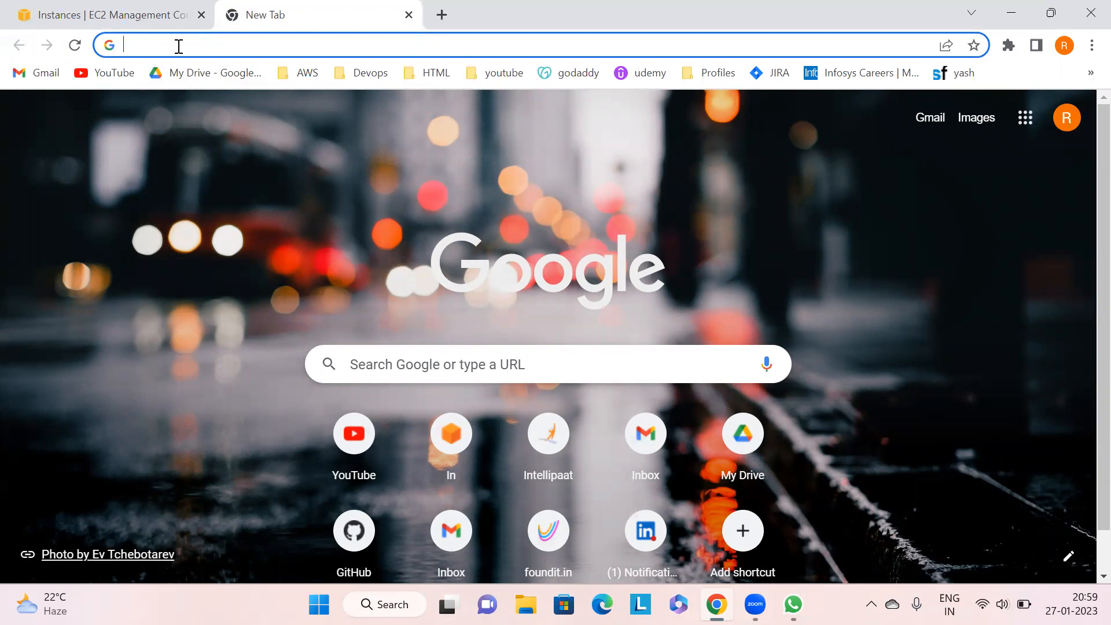
click(179, 46)
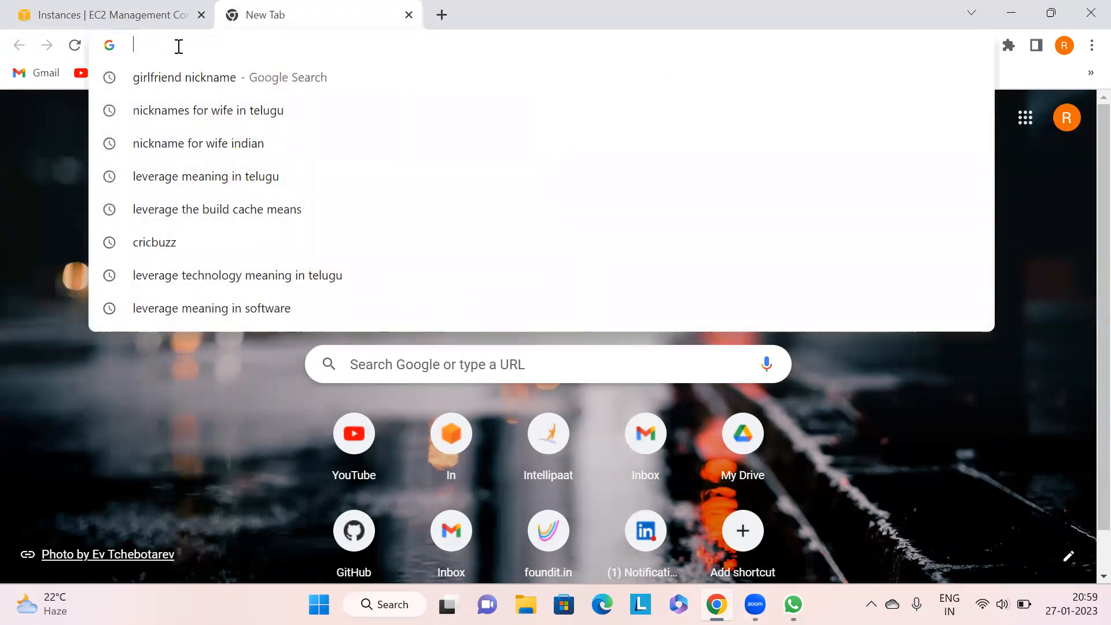
key(ctrl+v)
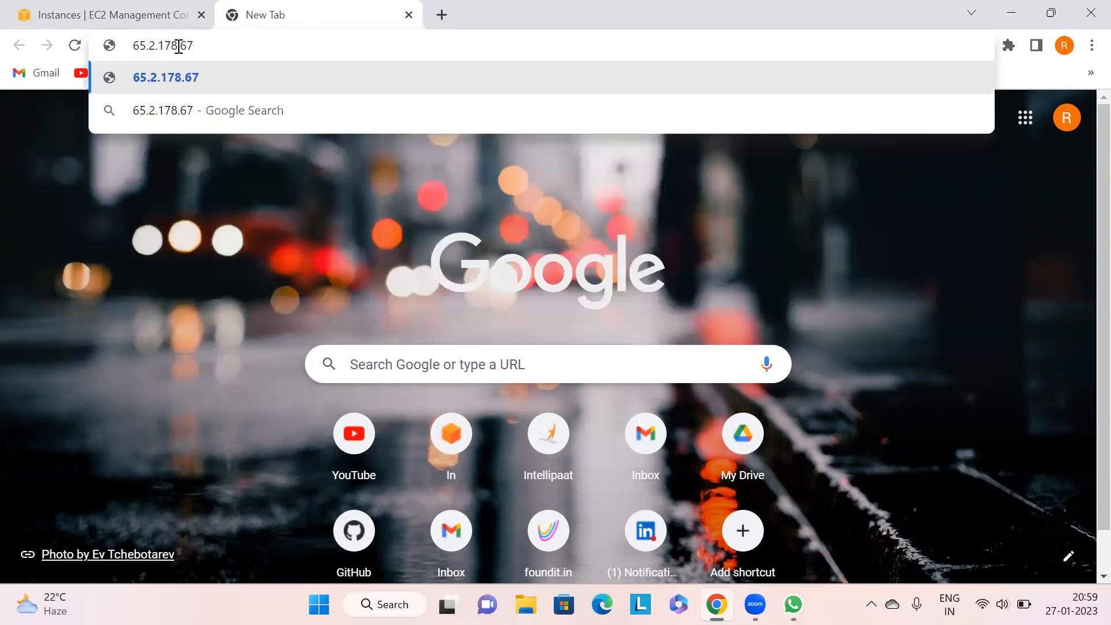
text(:8080)
key(Return)
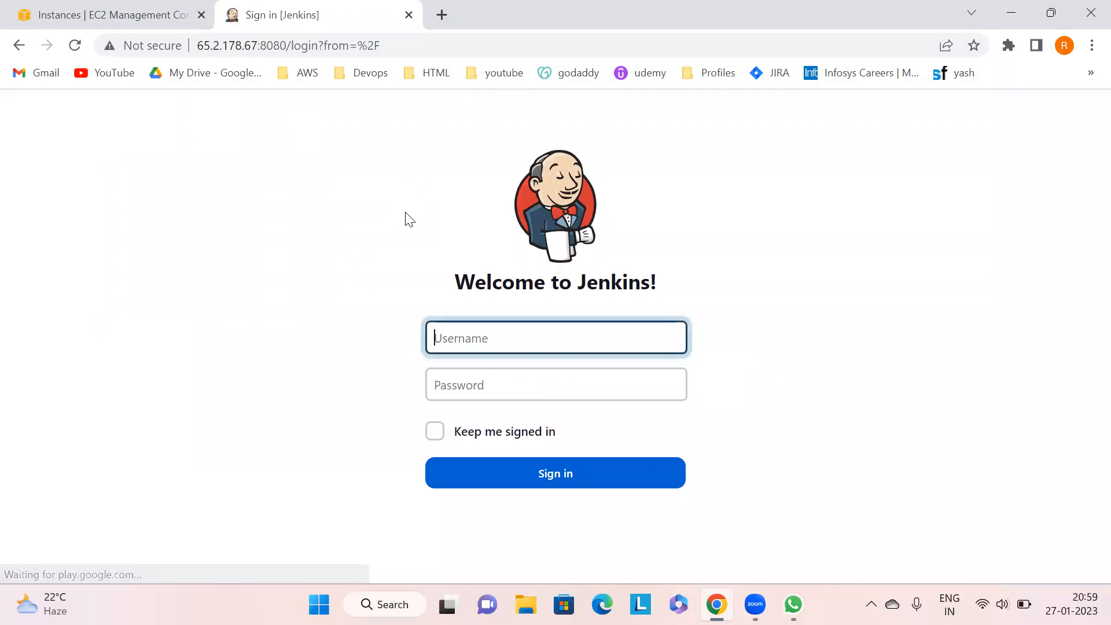
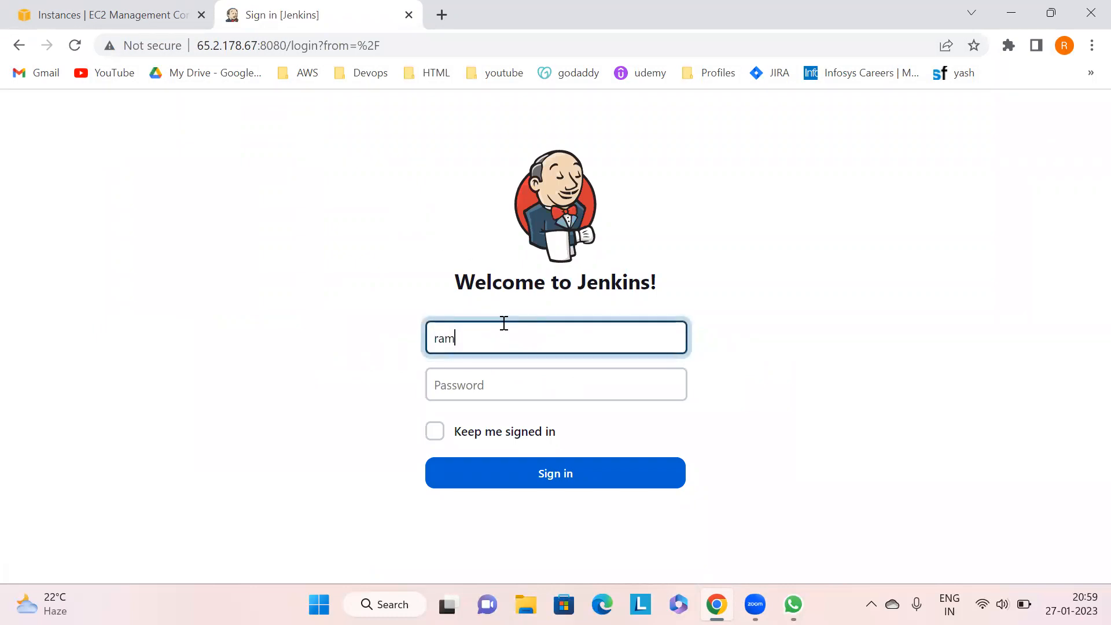
- Sign in to Jenkins with the account username and password, declining to save the password
key(Tab)
key(Return)
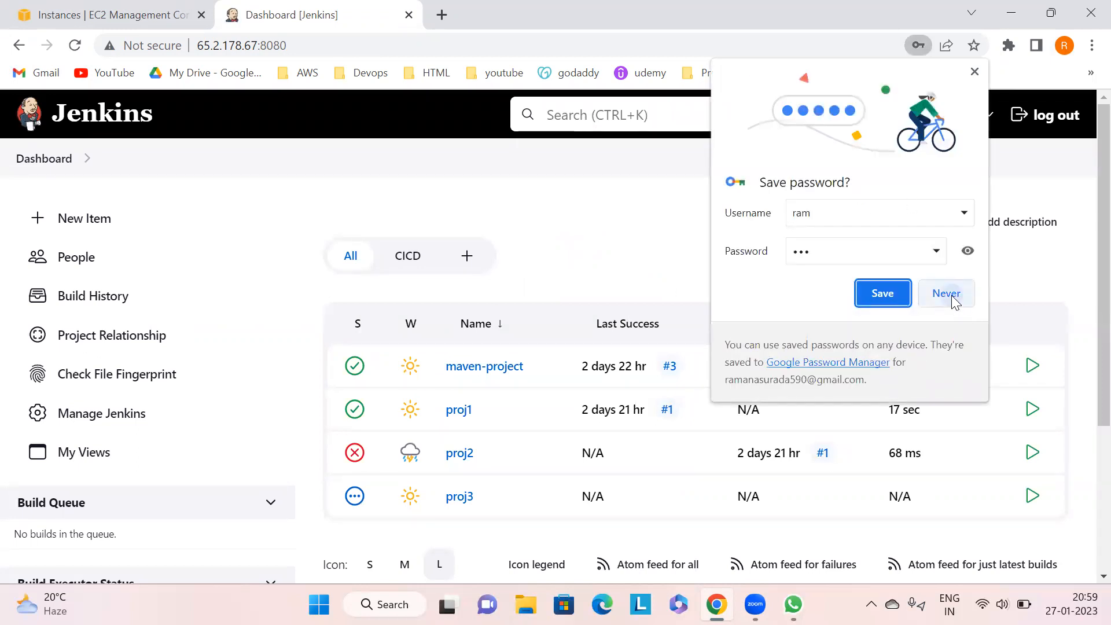
click(949, 295)
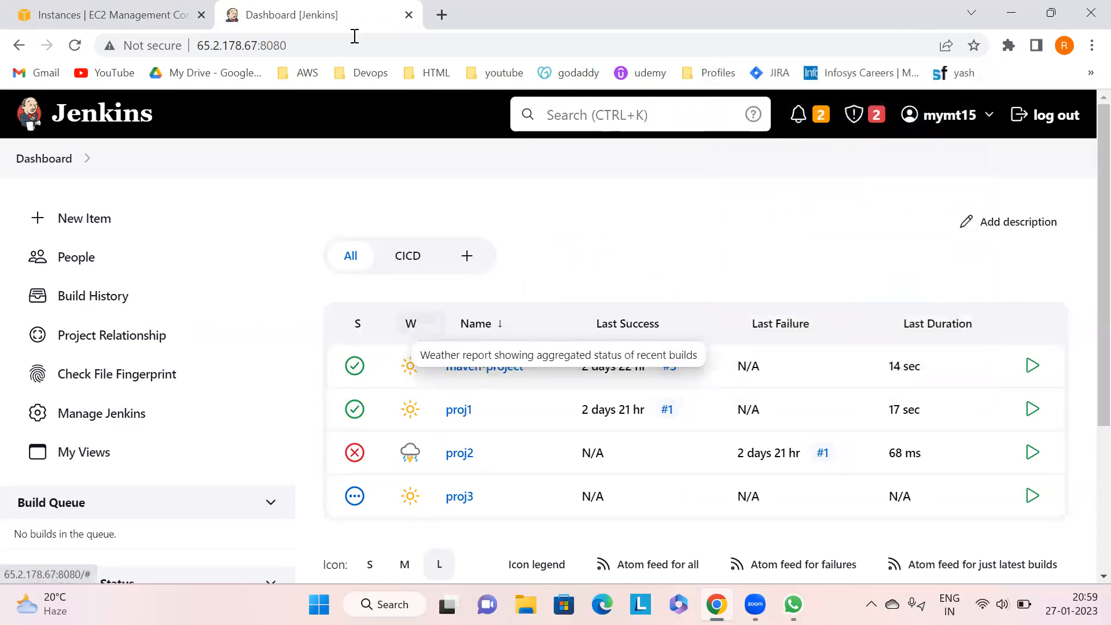
- Copy the Jenkins address and open it in Edge as well before returning to Chrome
drag(305, 44, 188, 43)
key(ctrl+c)
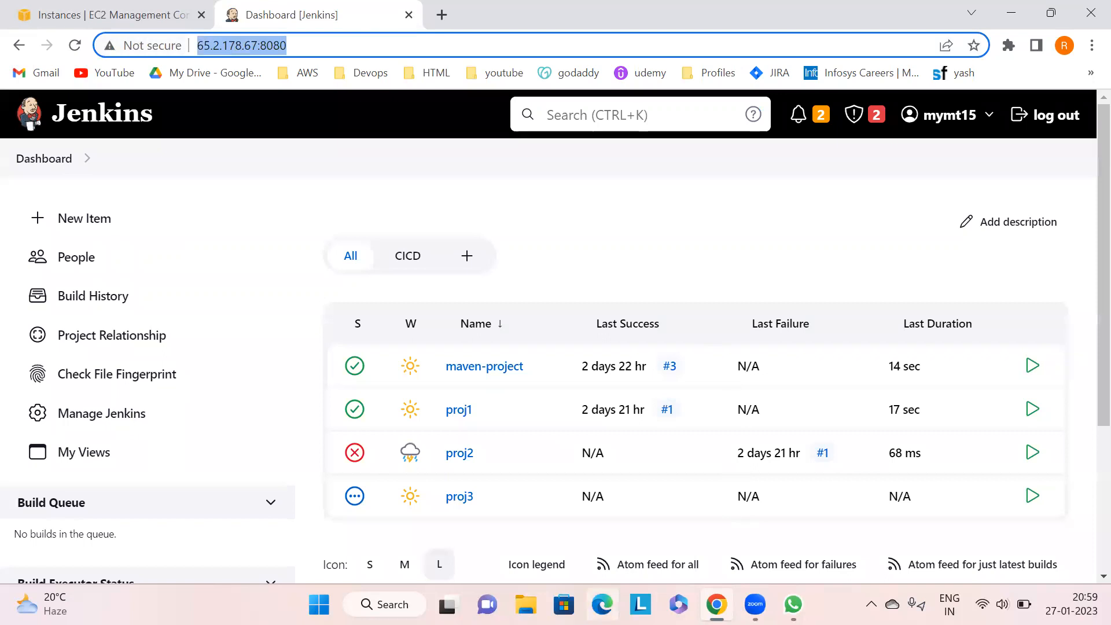
click(602, 604)
key(ctrl+v)
key(Return)
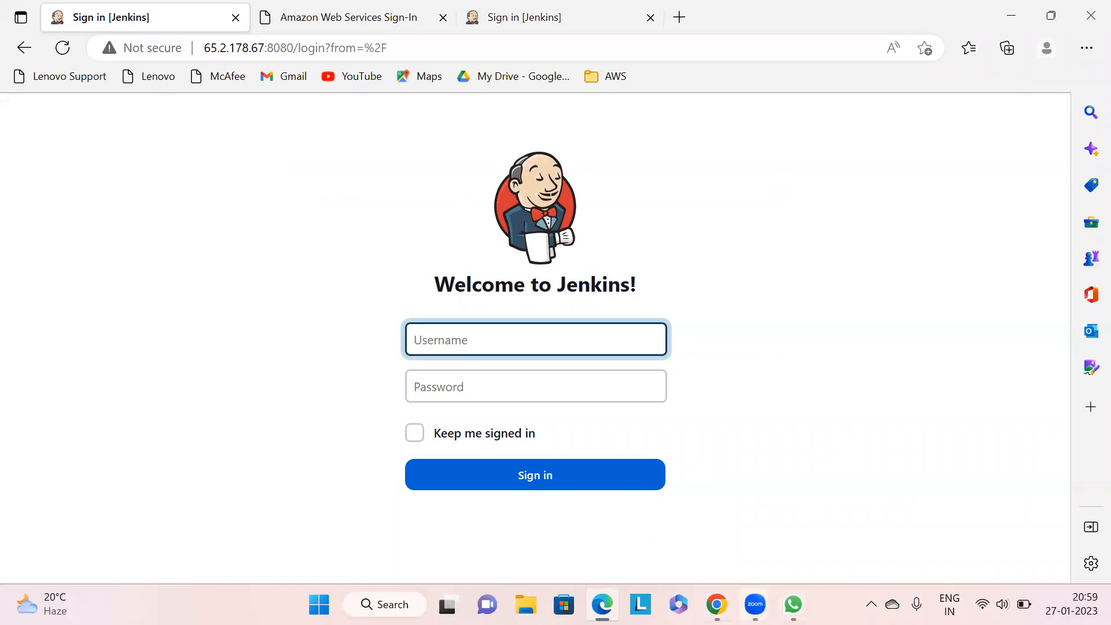
click(716, 604)
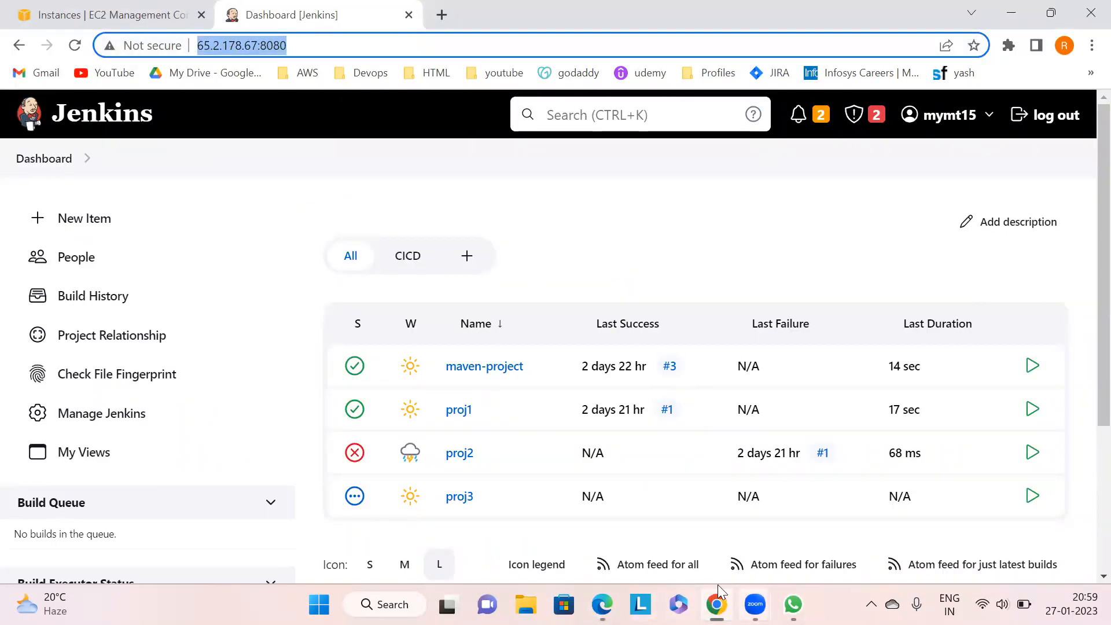
- Open Configure Global Security, enable Allow users to sign up, then apply and save the settings
click(845, 240)
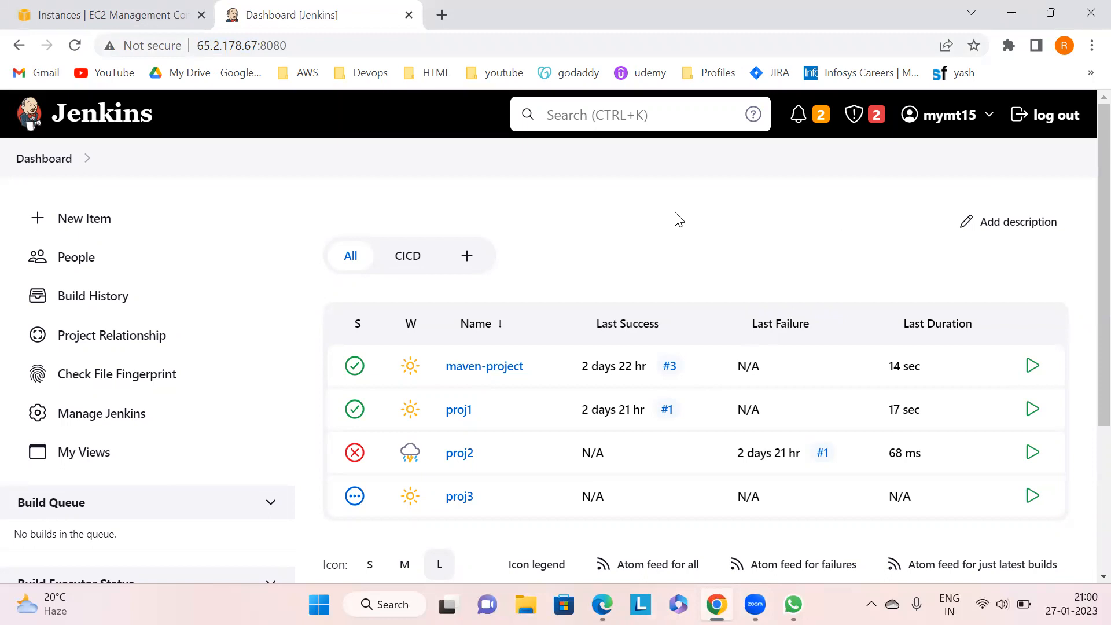
click(113, 422)
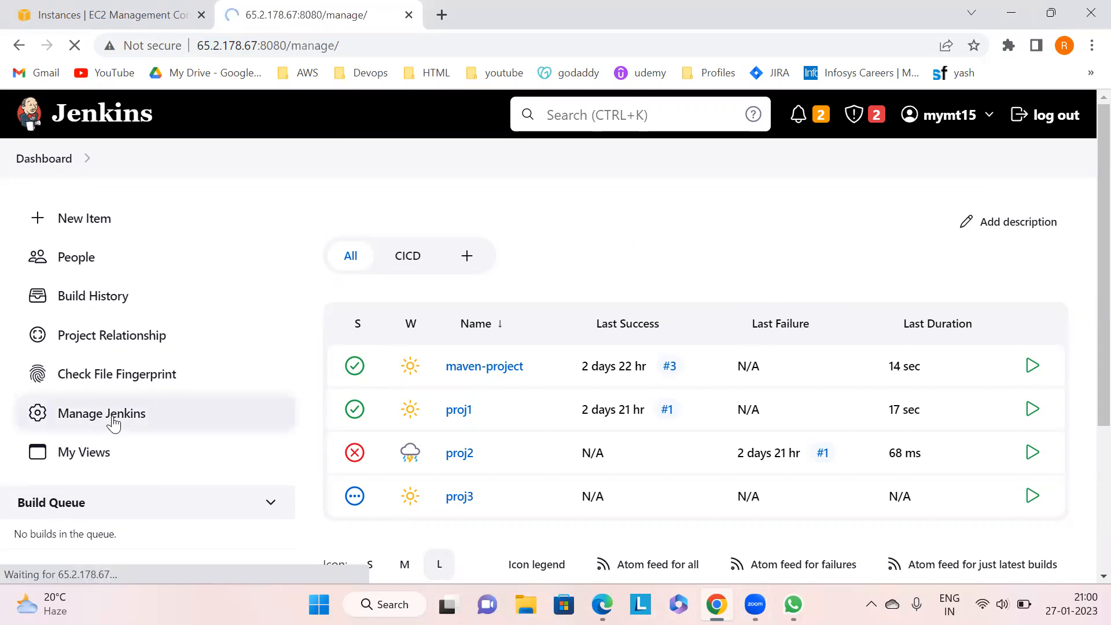
scroll(1086, 175, down, 10)
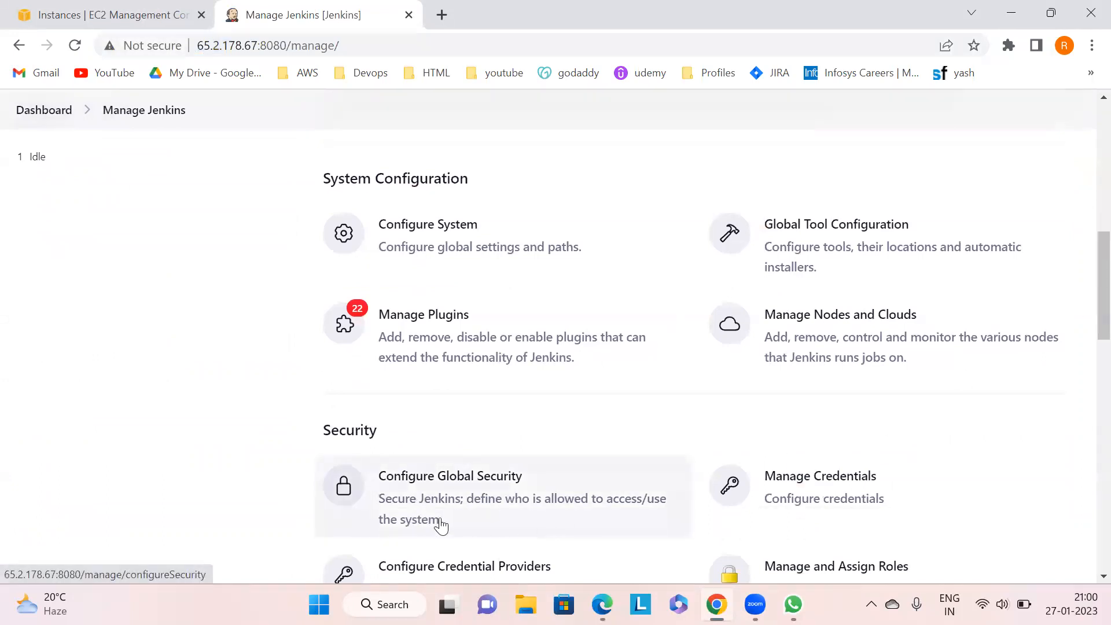
click(473, 482)
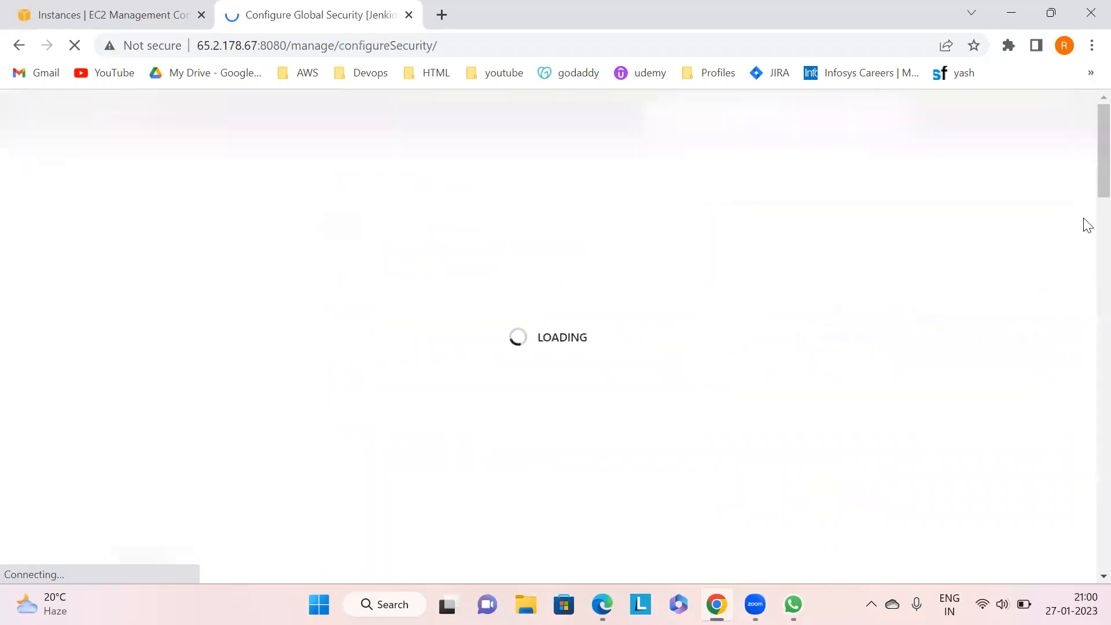
scroll(1084, 127, down, 1)
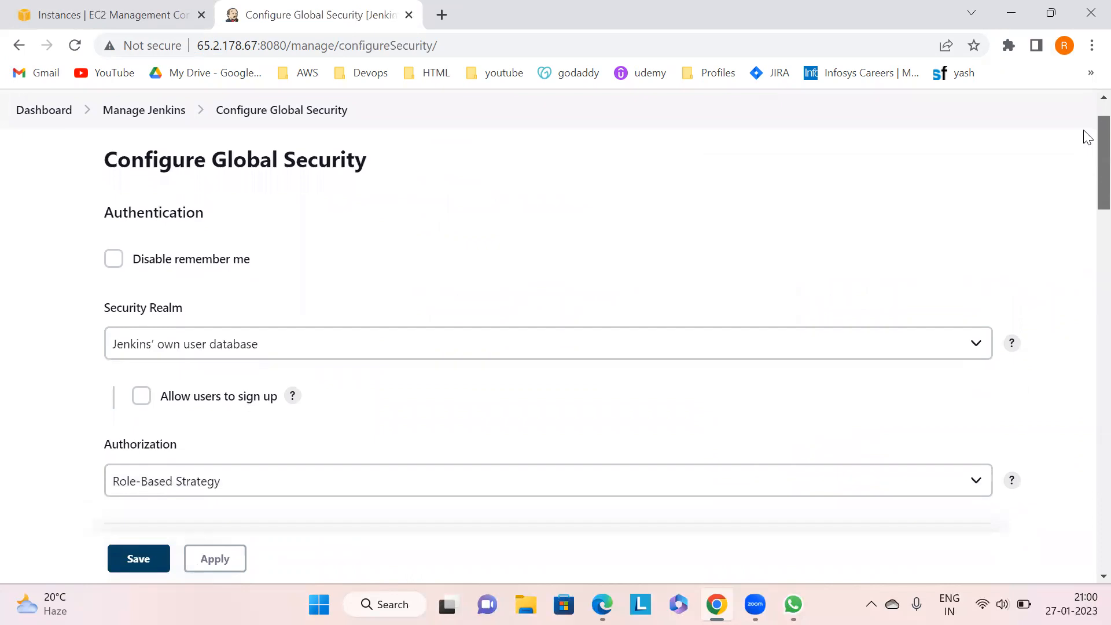
scroll(1085, 139, down, 3)
scroll(1085, 127, up, 4)
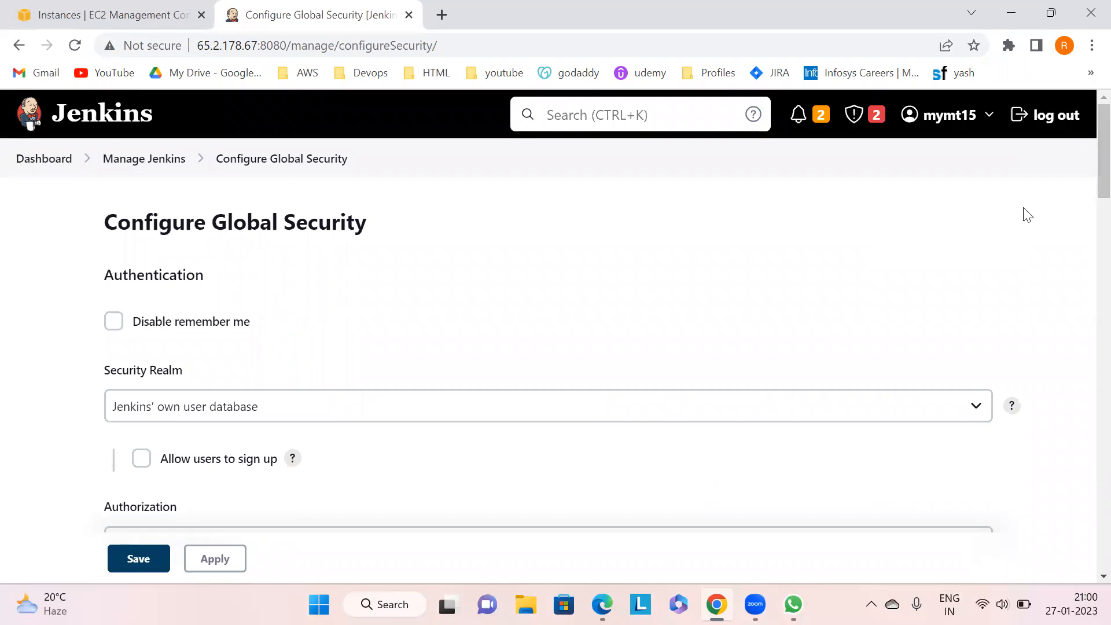
scroll(1086, 173, down, 1)
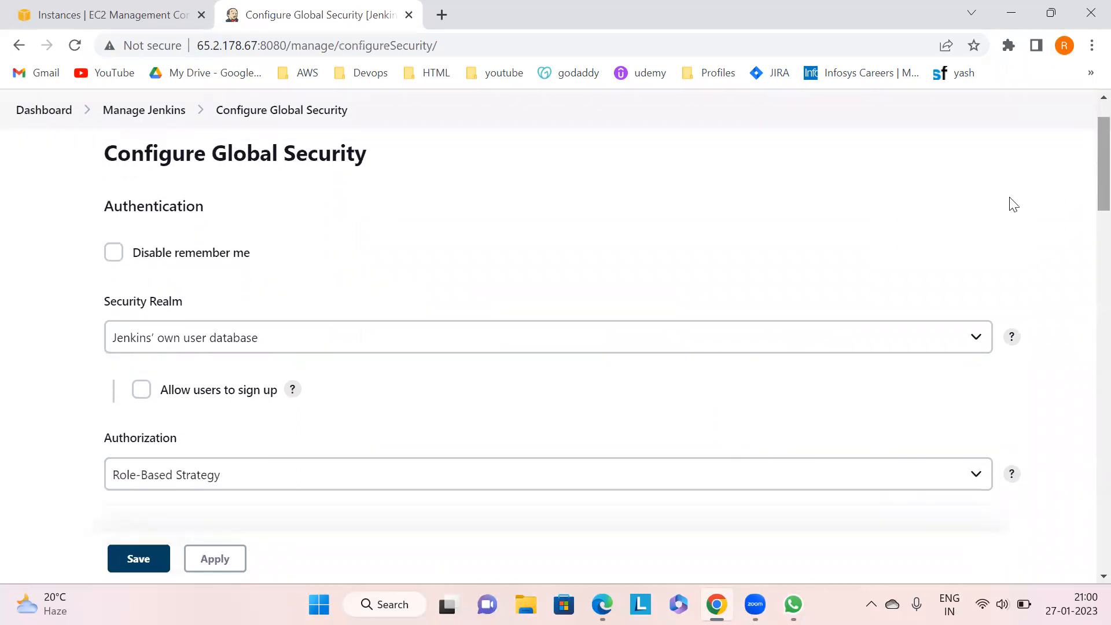
click(247, 346)
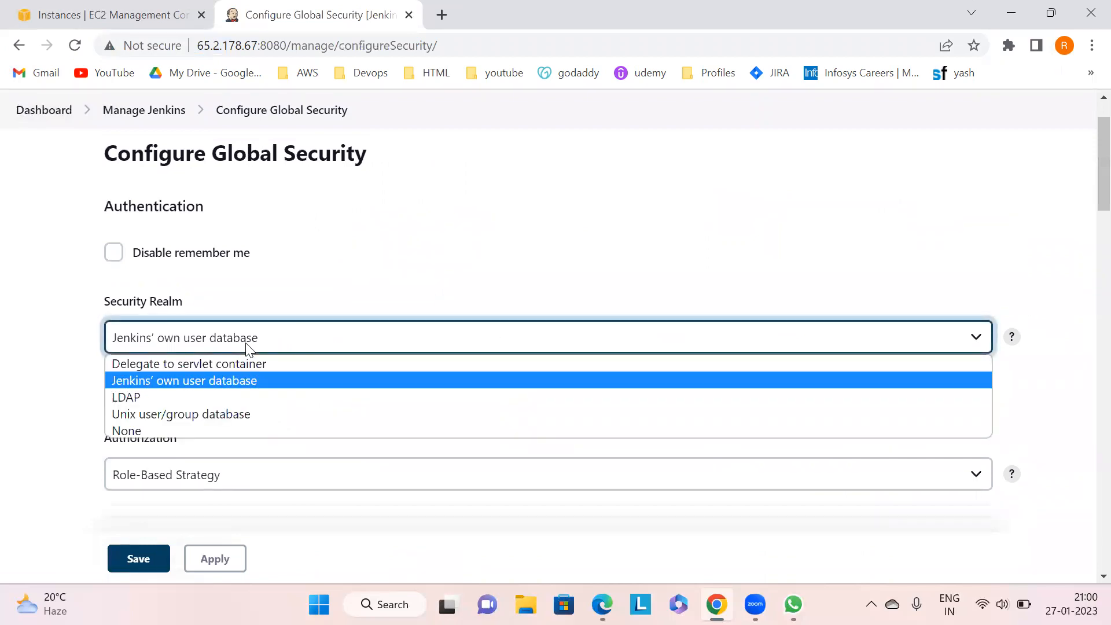
click(248, 346)
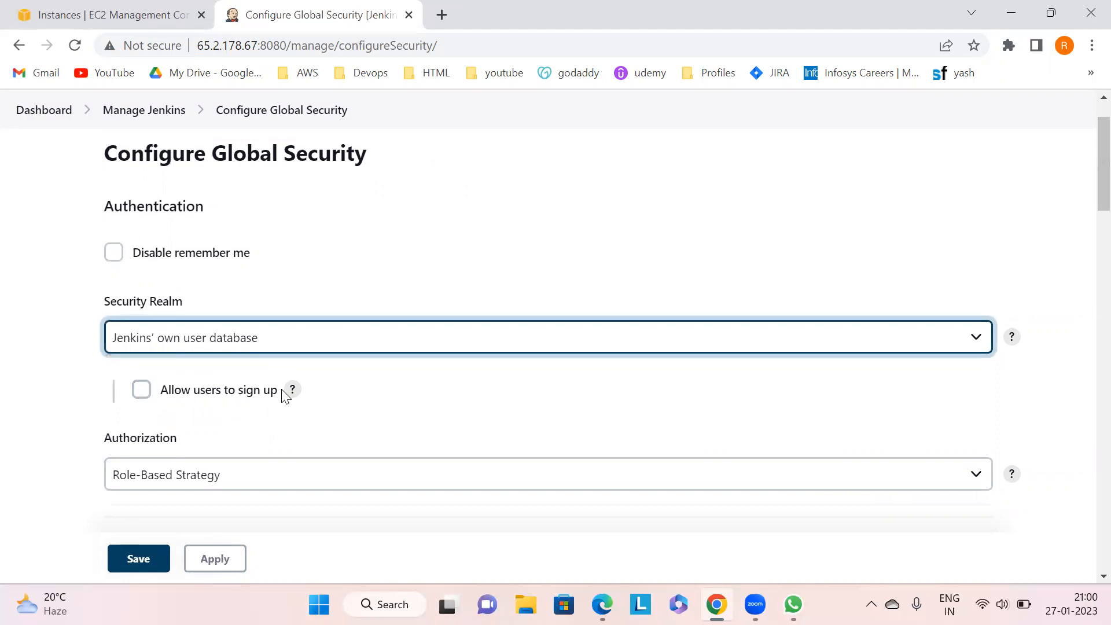
click(142, 390)
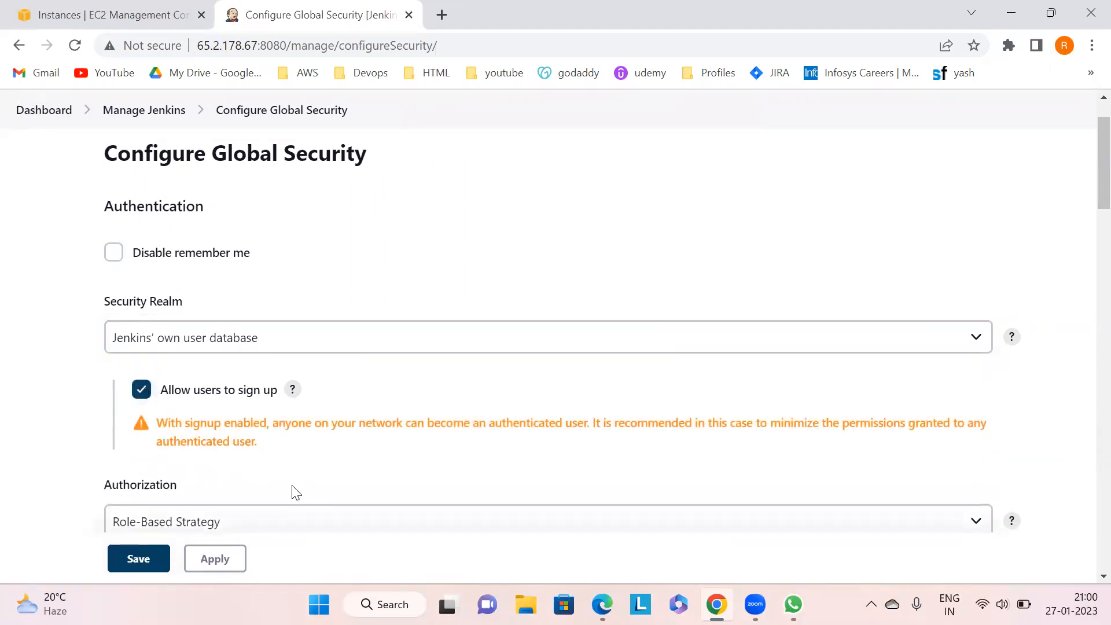
click(214, 560)
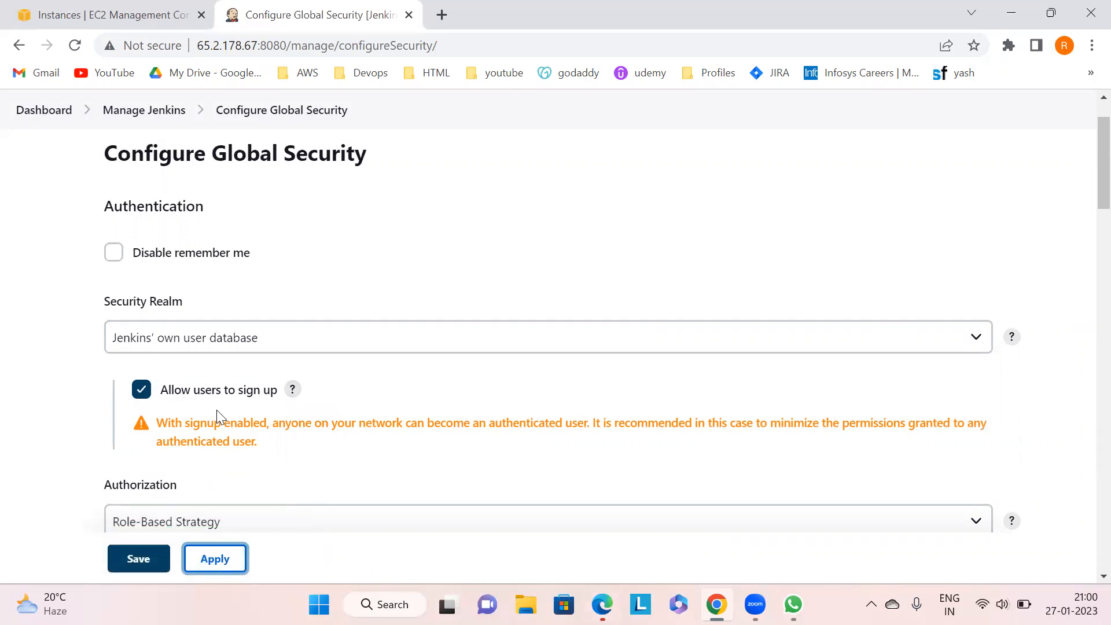
click(137, 558)
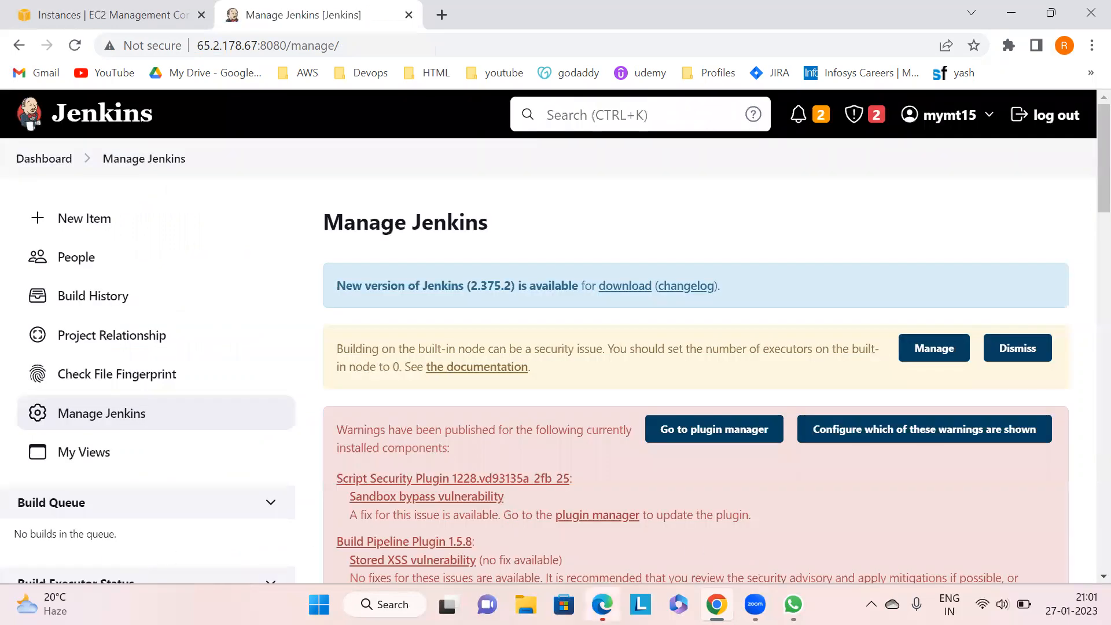
- Switch to Edge, dismiss the personalization prompt and reload the Jenkins sign-in page
click(602, 604)
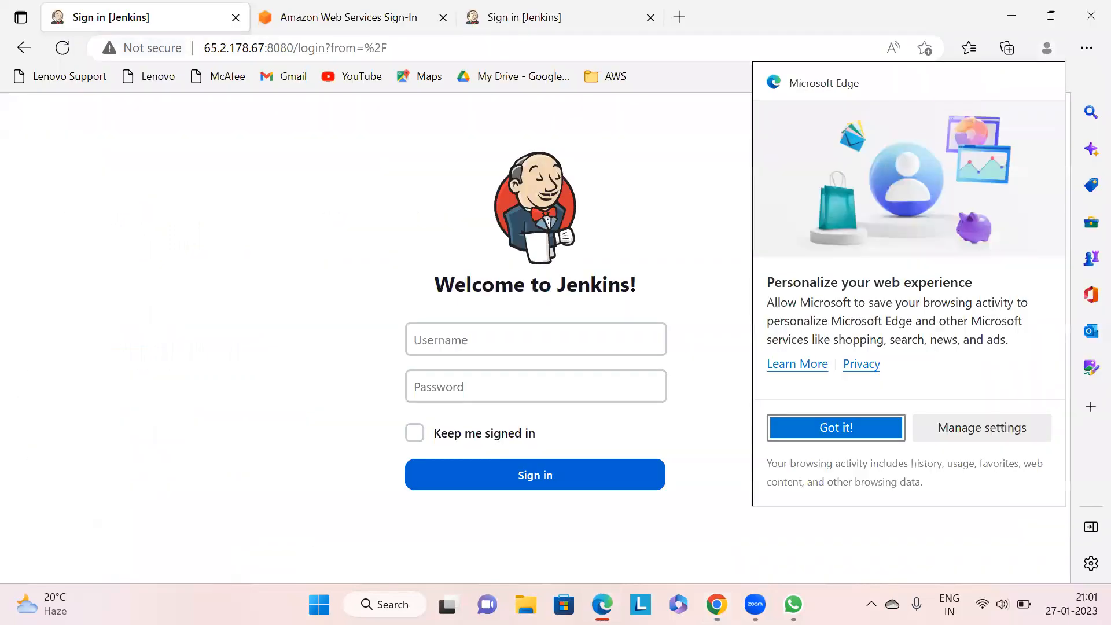
click(776, 426)
drag(436, 47, 300, 48)
key(BackSpace)
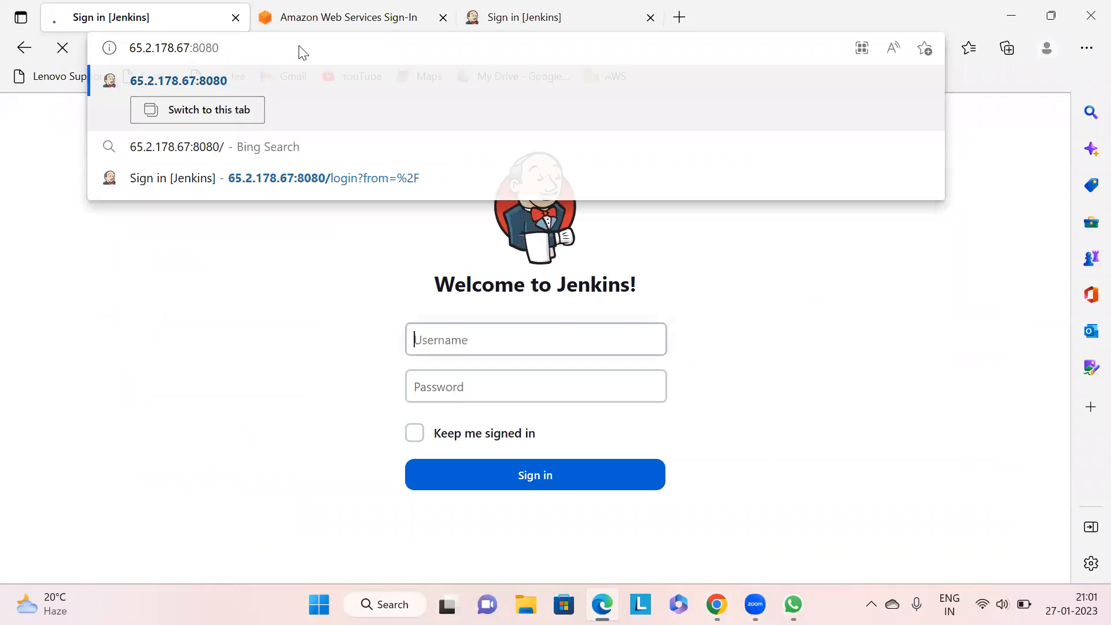
key(Return)
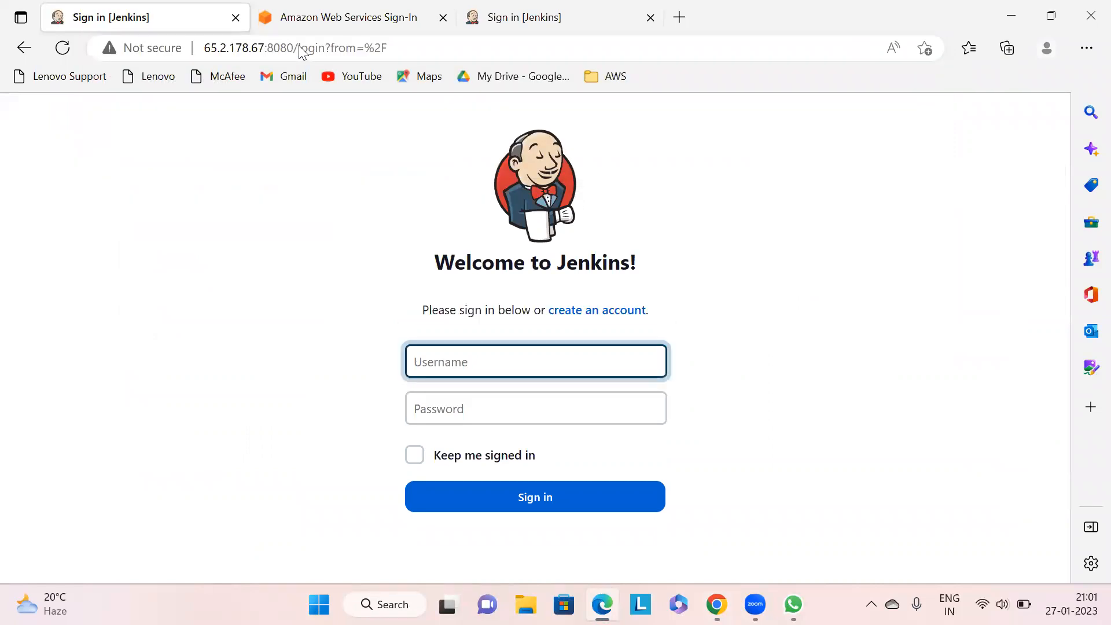
click(63, 49)
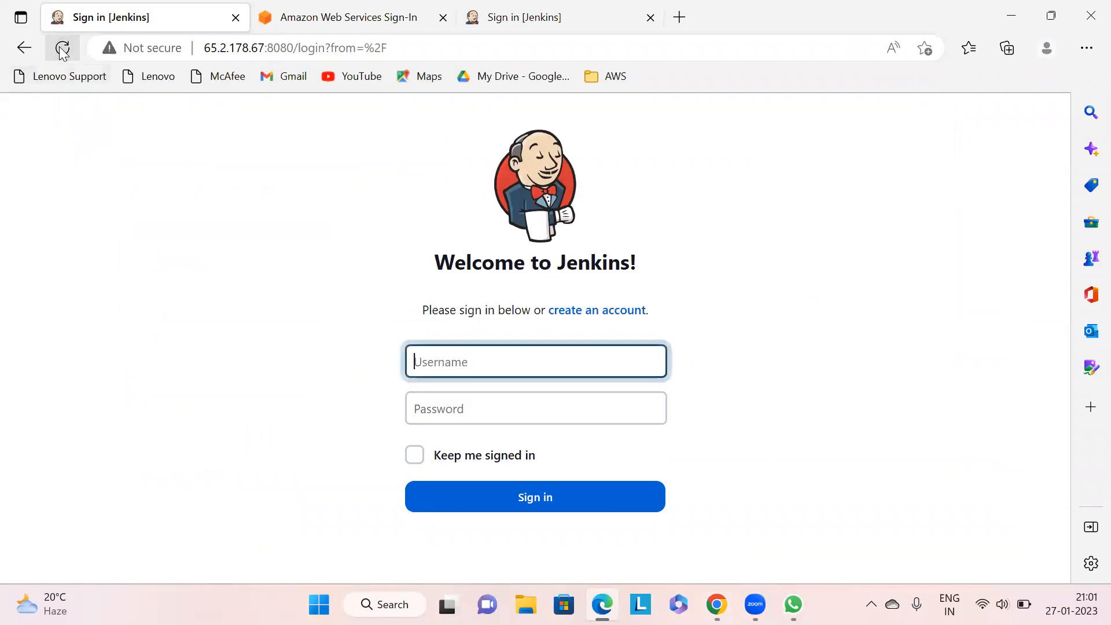
drag(669, 312, 418, 318)
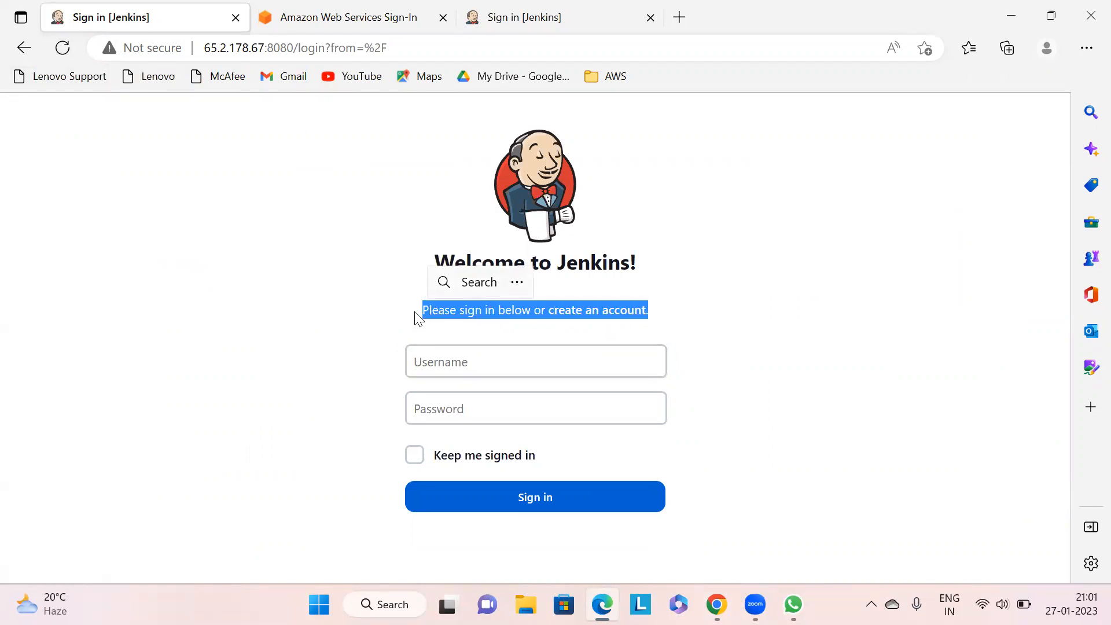
click(704, 318)
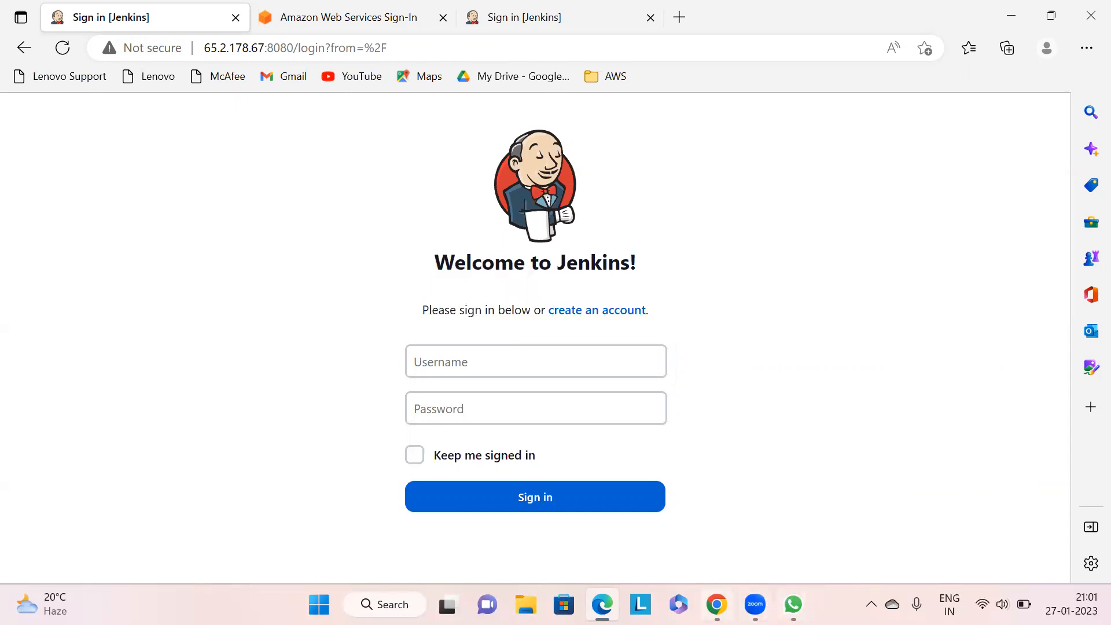
- Back in Chrome, reopen Configure Global Security, turn off Allow users to sign up, then apply and save
click(716, 604)
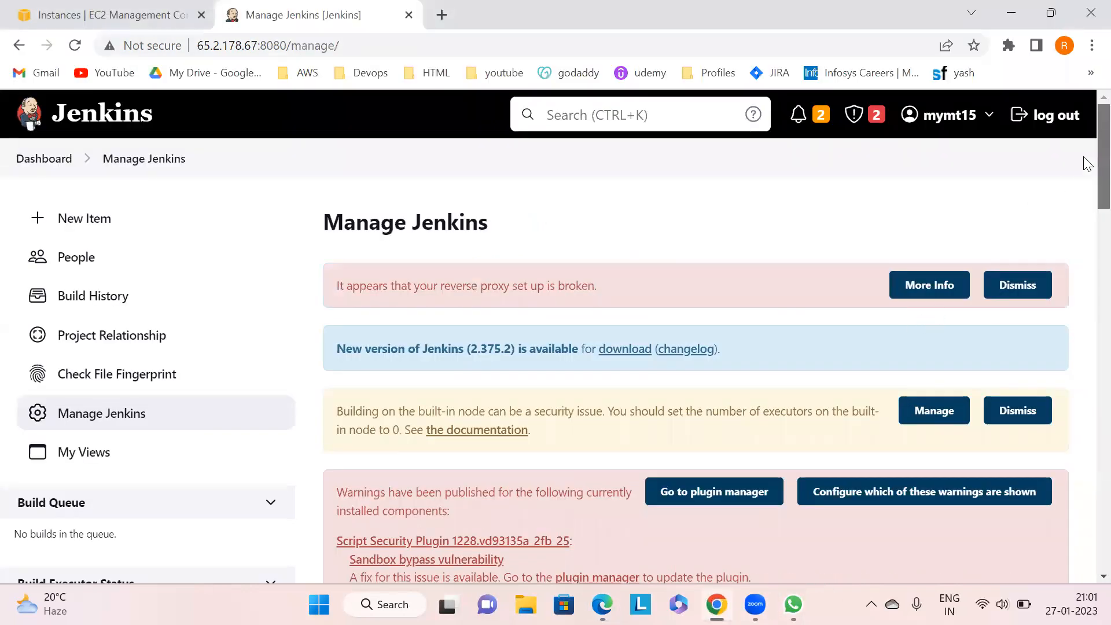
scroll(1087, 250, down, 6)
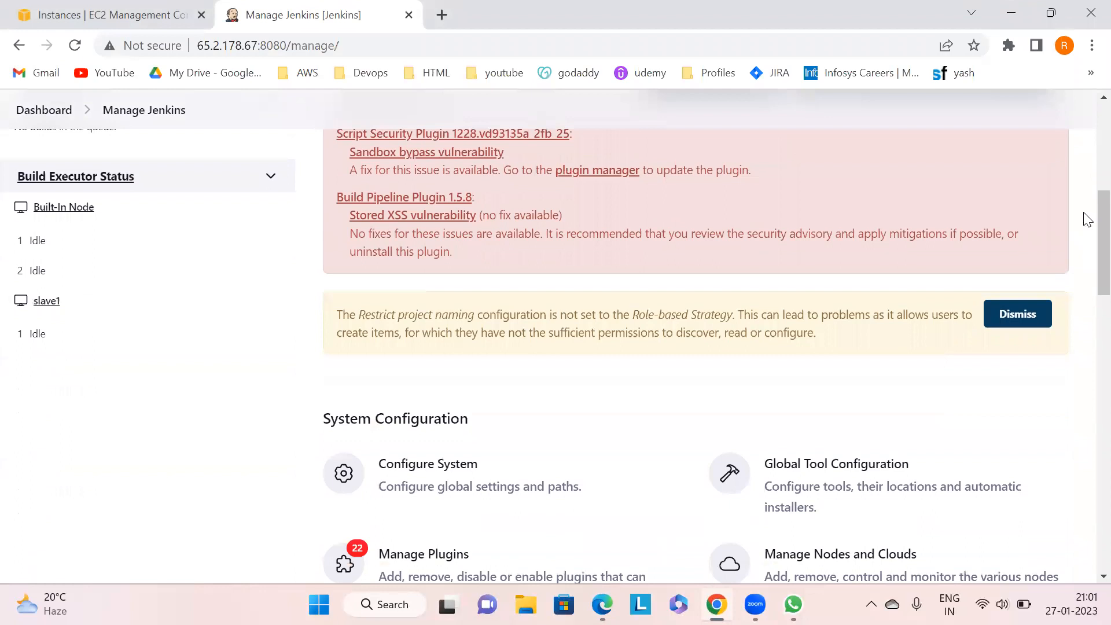
scroll(1083, 248, down, 4)
click(466, 509)
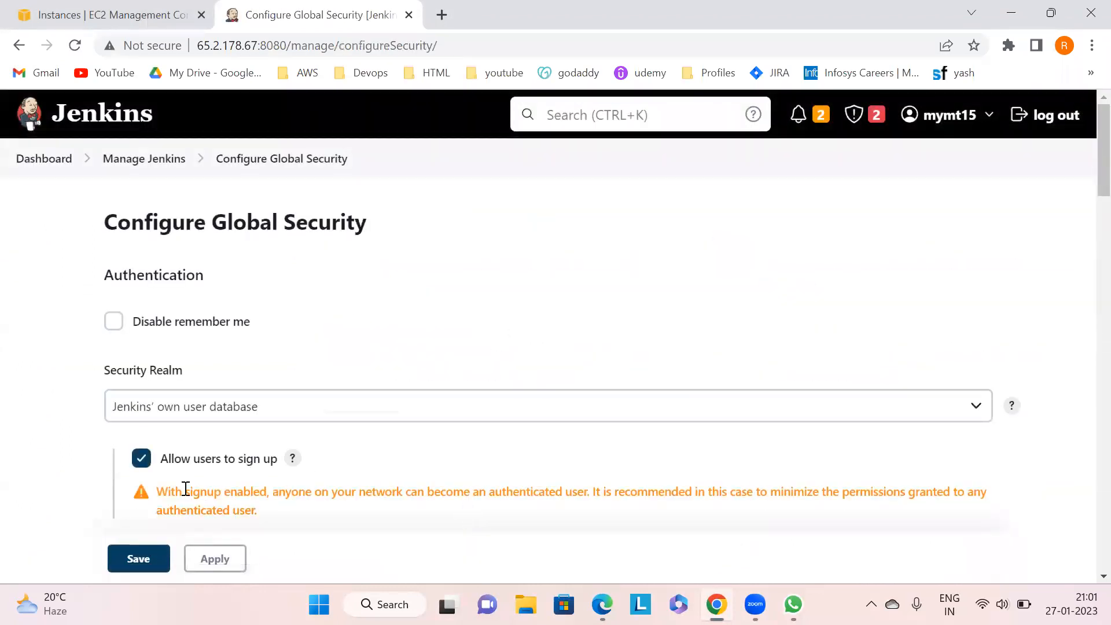
click(142, 458)
click(214, 559)
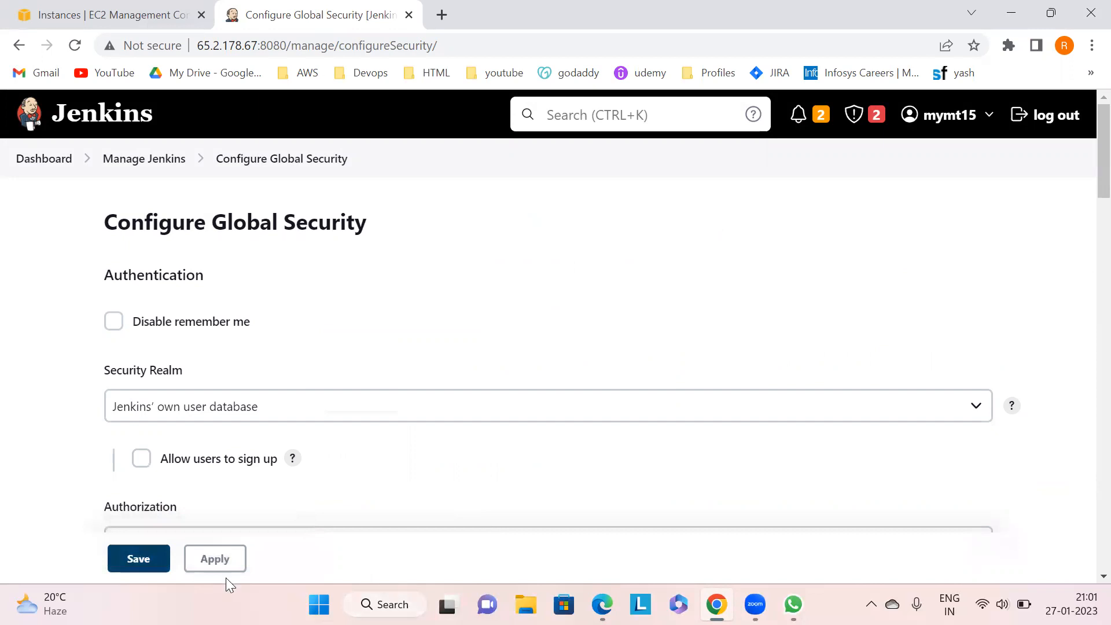
click(155, 554)
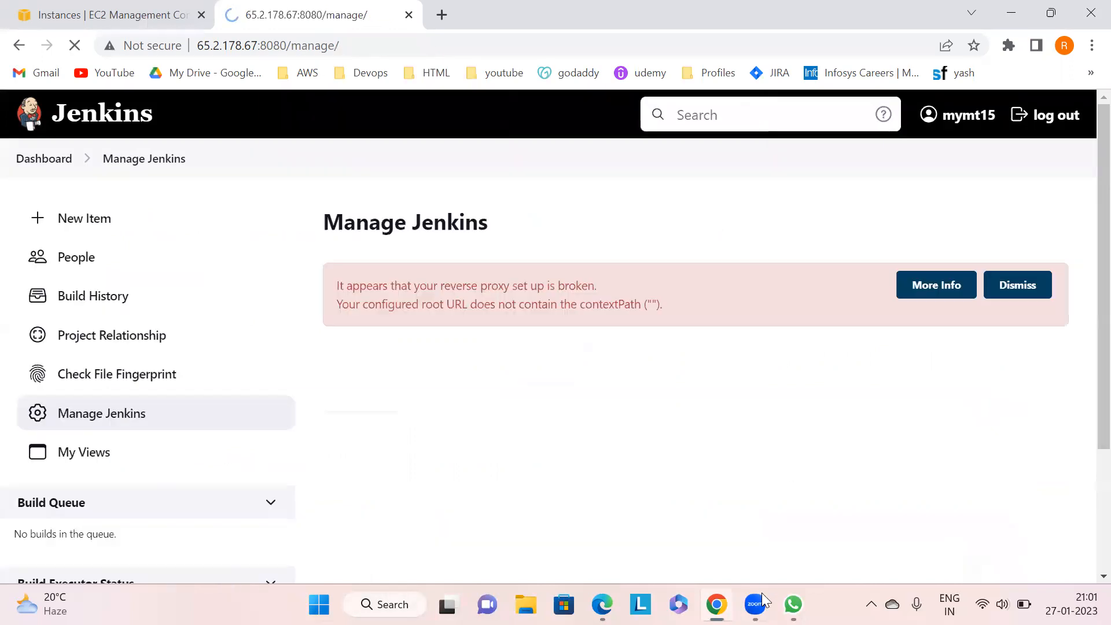
- Reload the Edge sign-in page and select the IP-and-port part of its address before returning to Chrome
click(602, 603)
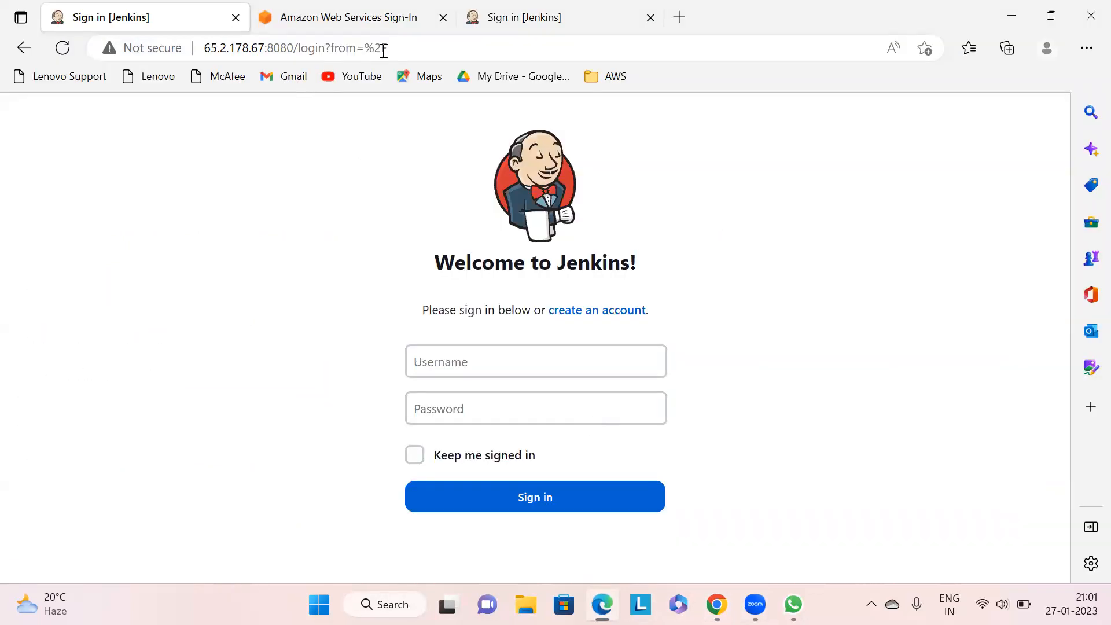
click(62, 48)
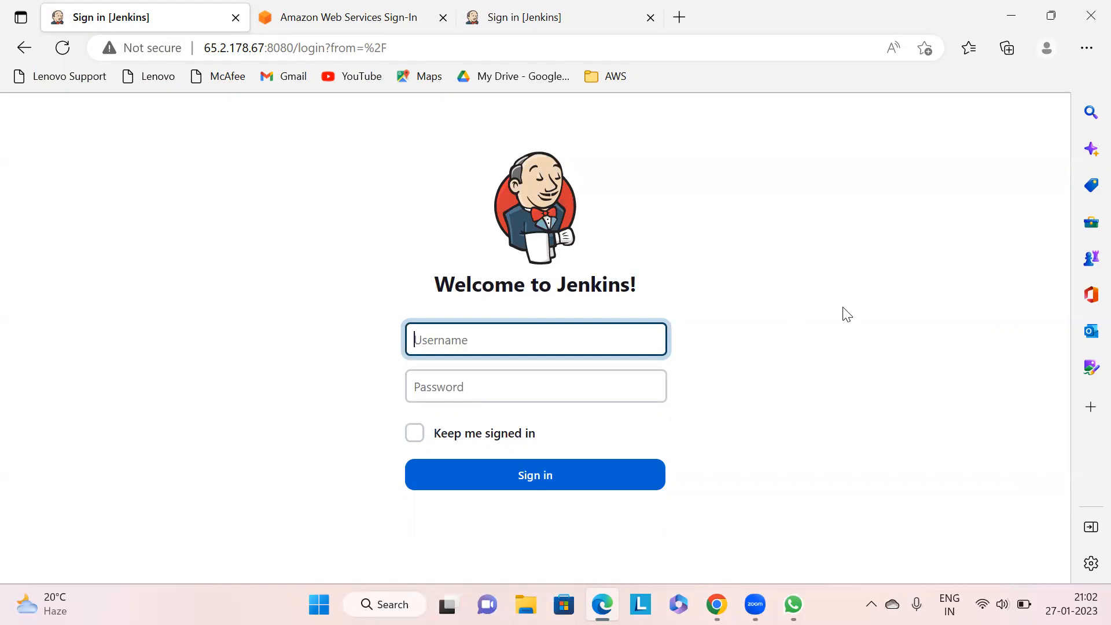
click(199, 48)
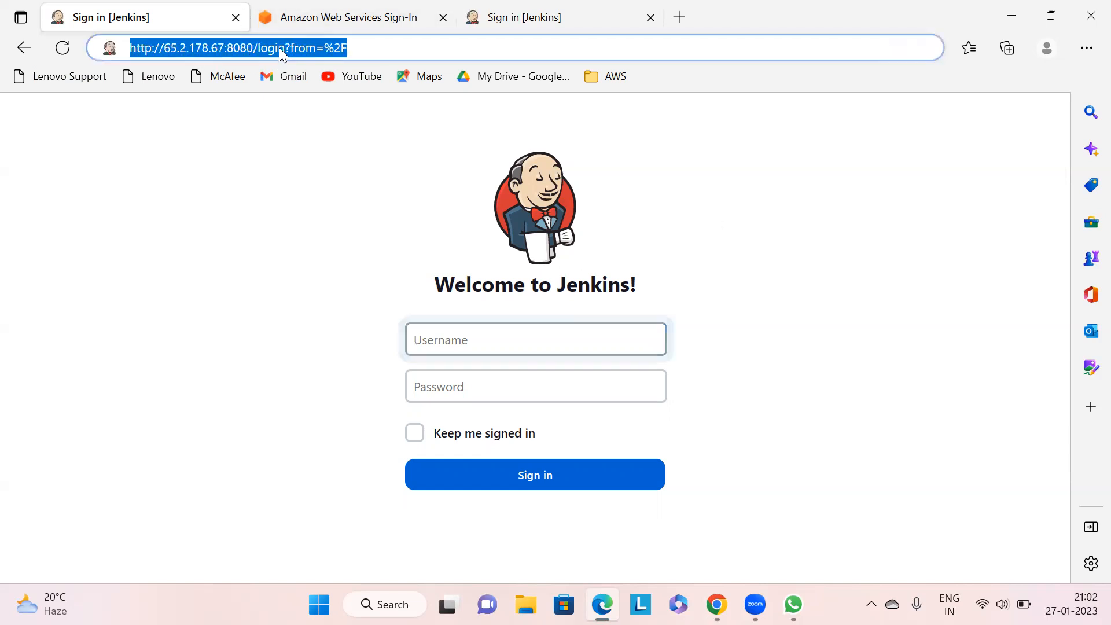
click(204, 47)
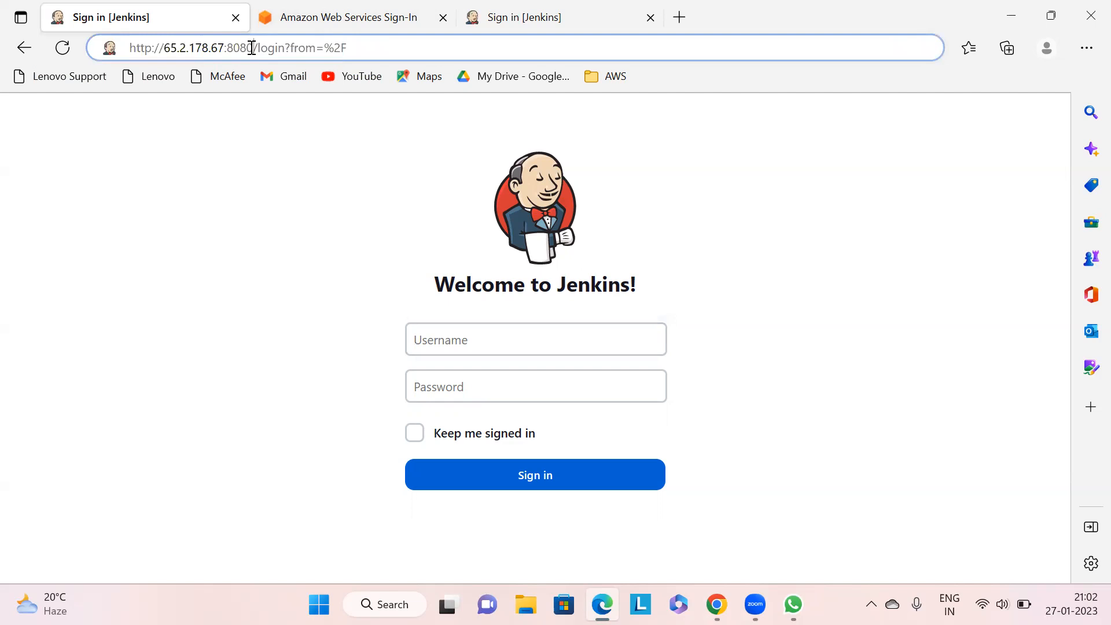
drag(253, 48, 161, 48)
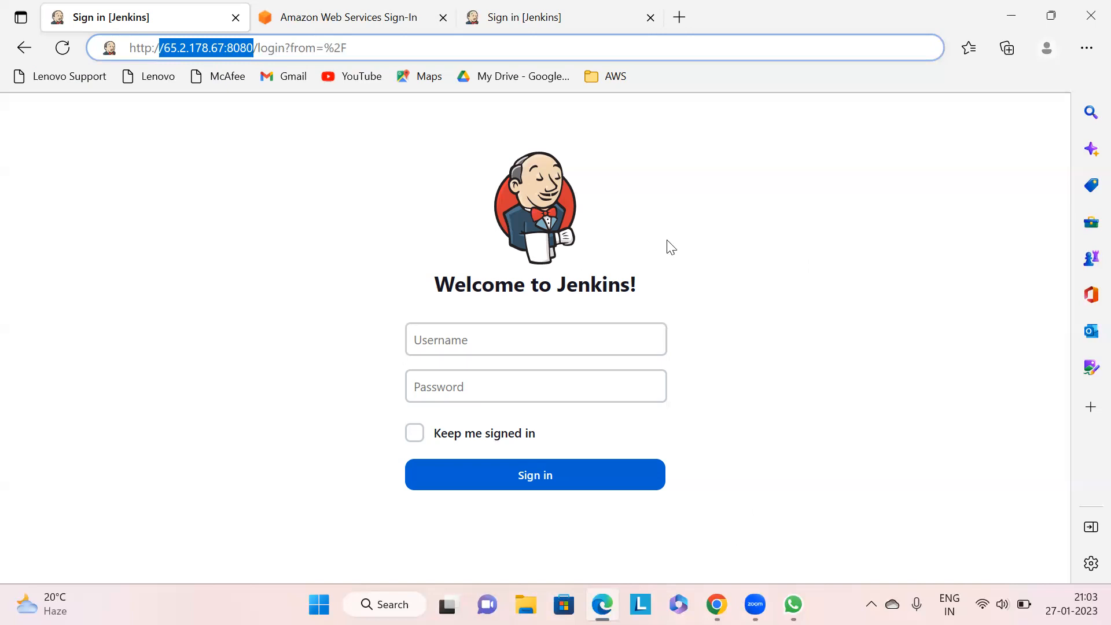
key(alt+Tab)
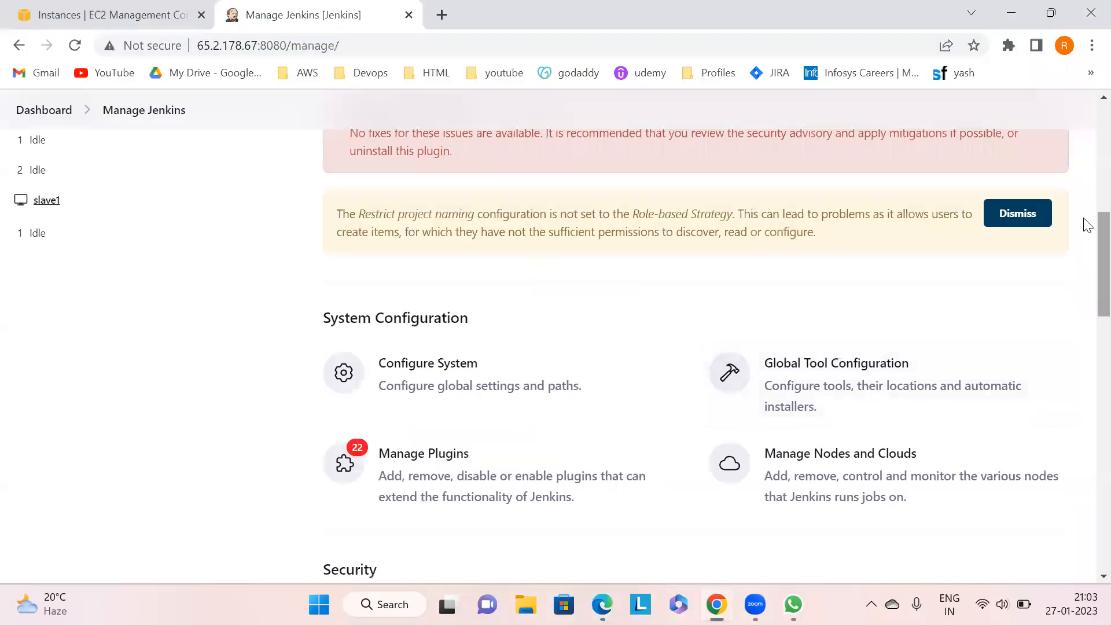
- Open Configure Global Security and enable Allow users to sign up under Jenkins' own user database
scroll(1086, 249, down, 5)
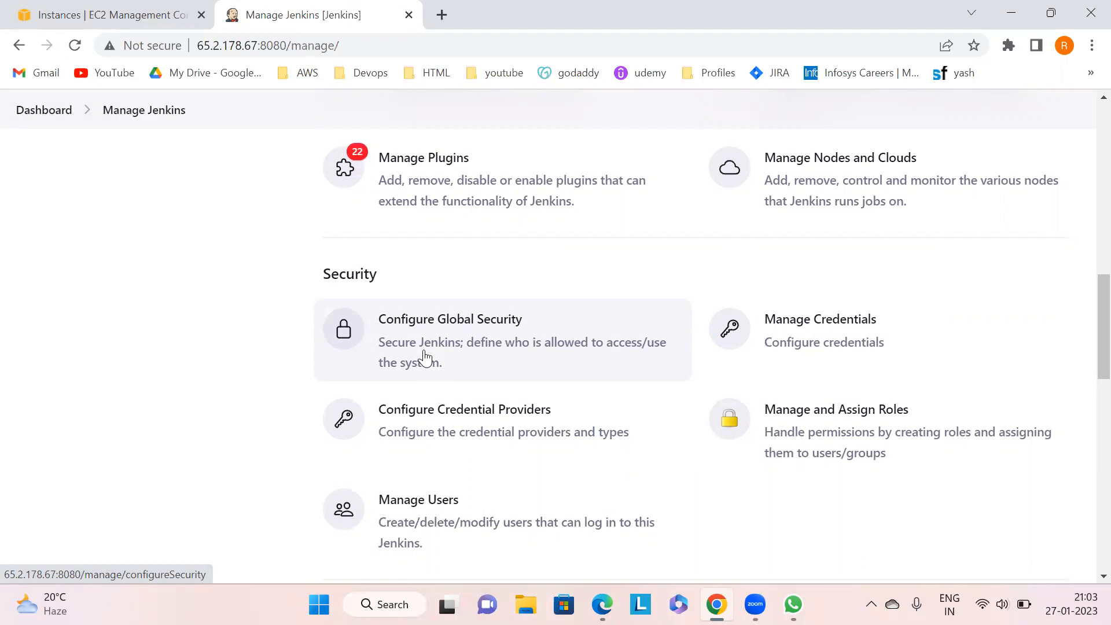
click(425, 355)
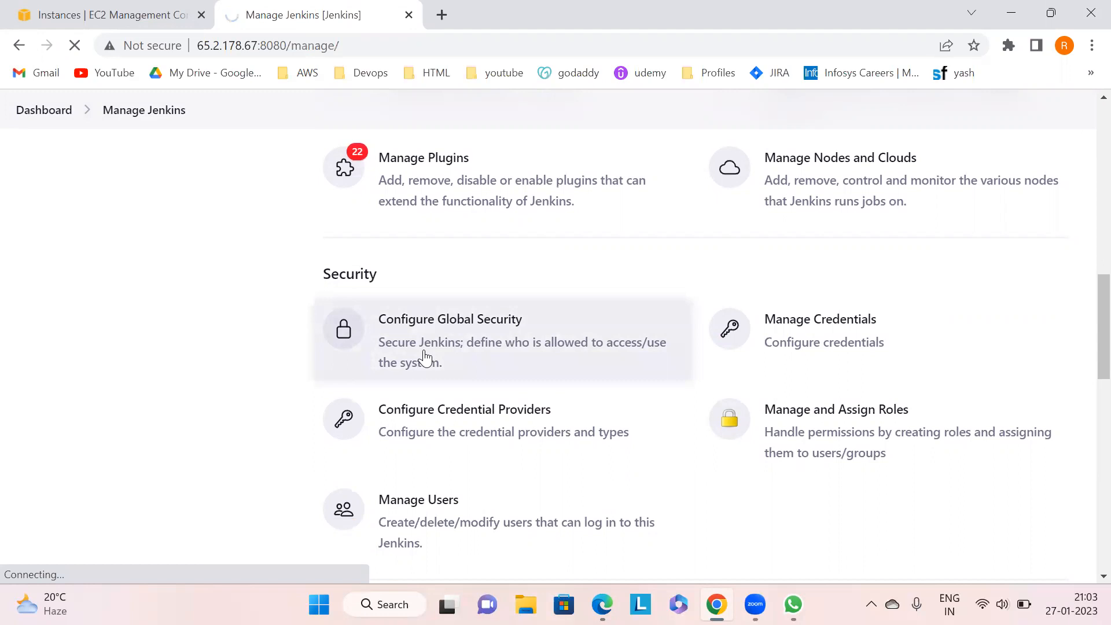
mouse_move(1099, 173)
mouse_down()
mouse_move(1099, 192)
mouse_move(1100, 175)
mouse_up()
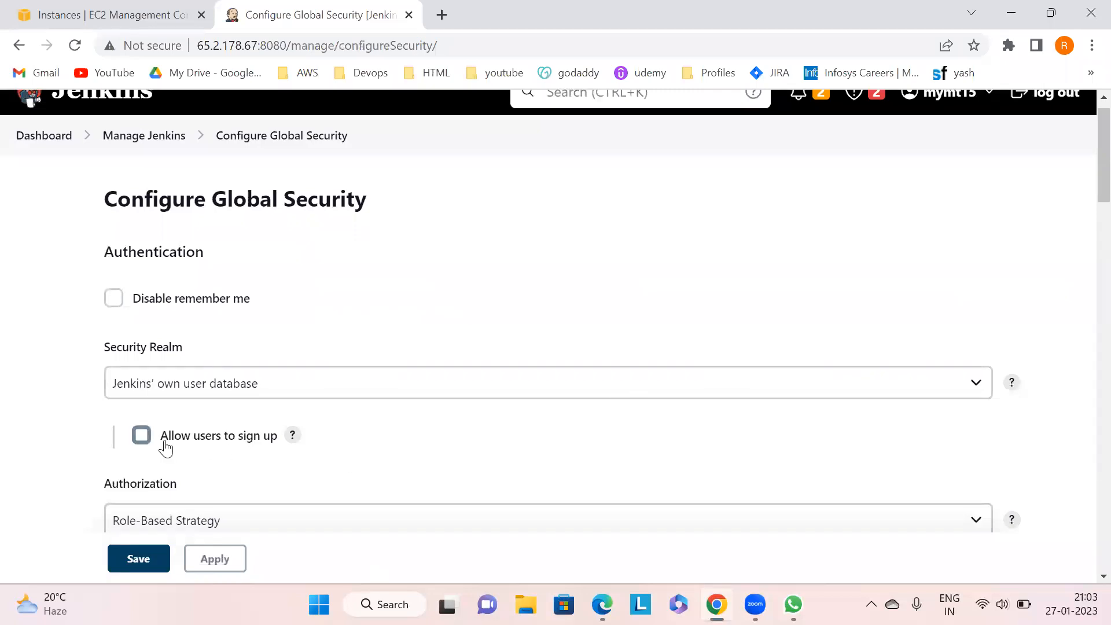
scroll(1086, 200, down, 1)
scroll(1086, 199, down, 1)
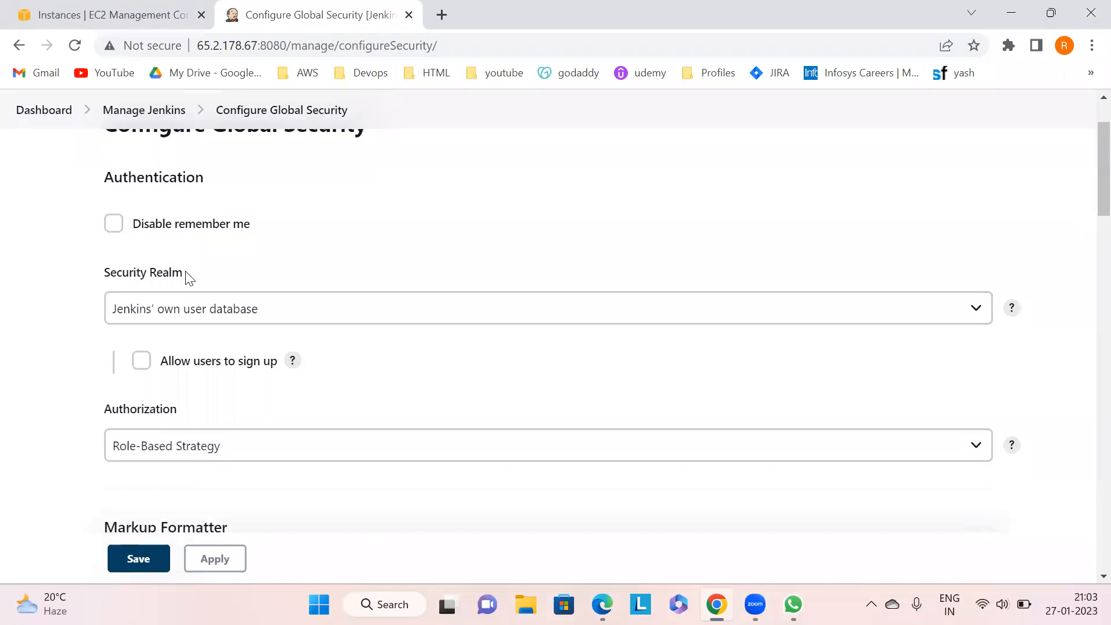
click(114, 224)
click(113, 224)
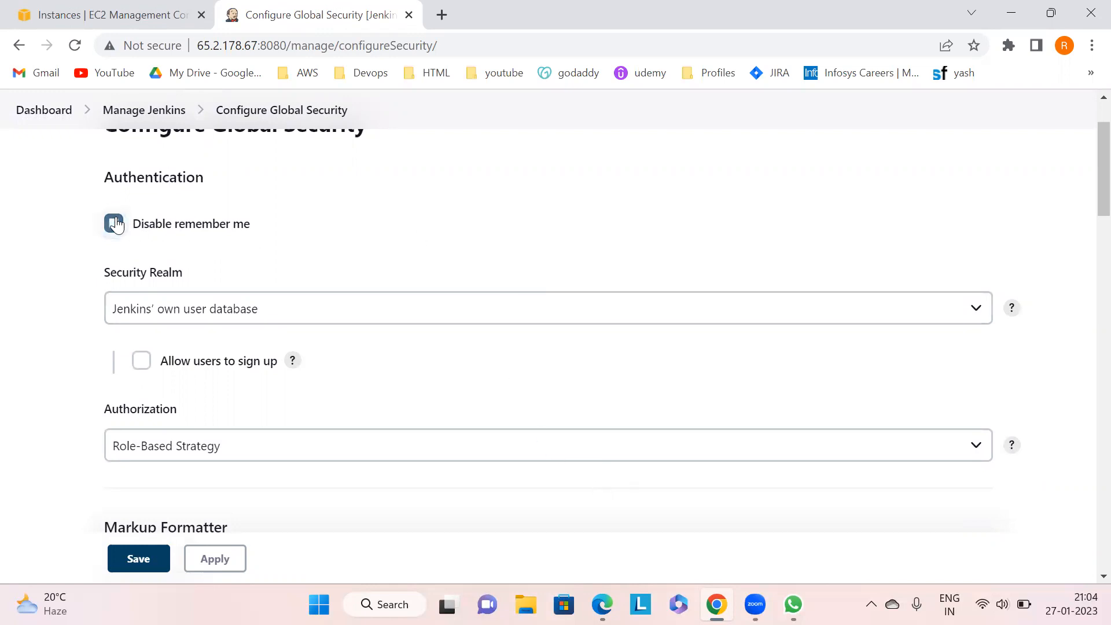
click(183, 308)
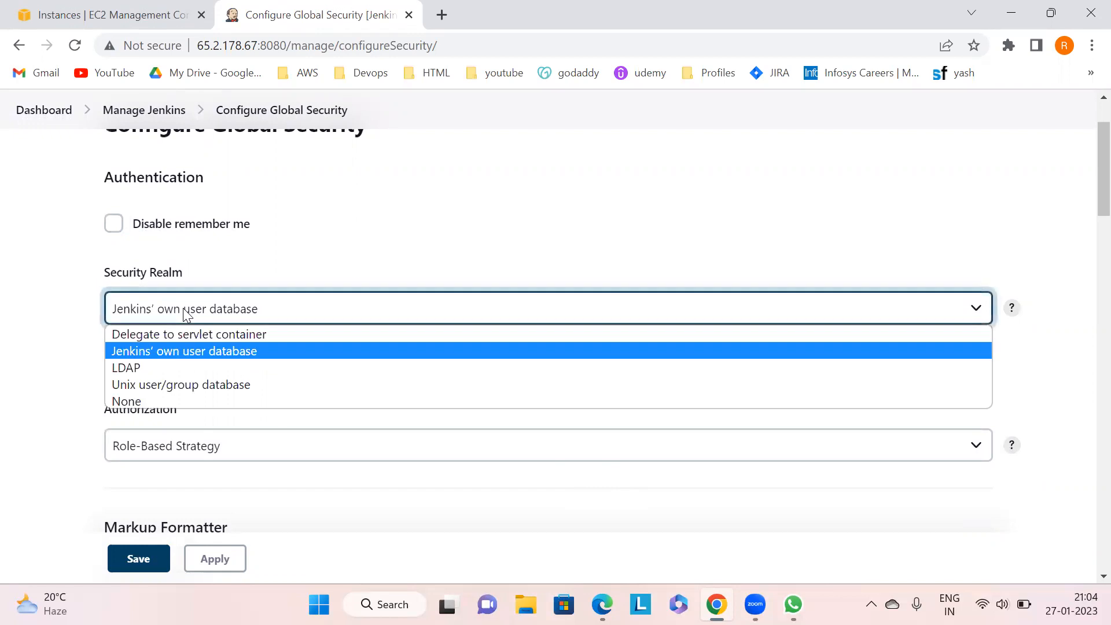
click(469, 222)
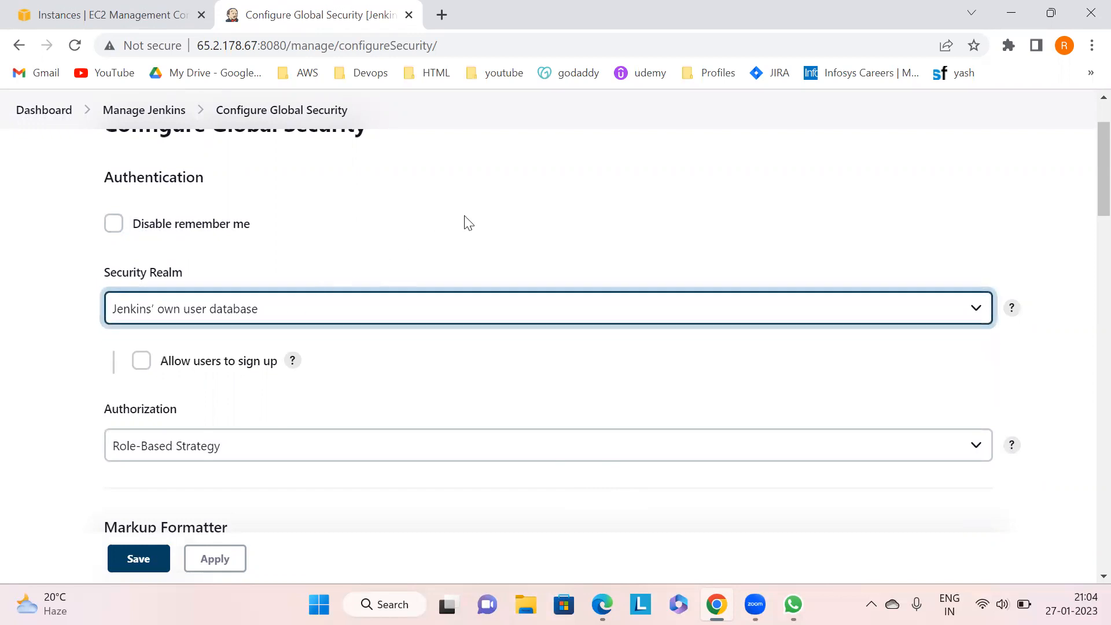
click(143, 362)
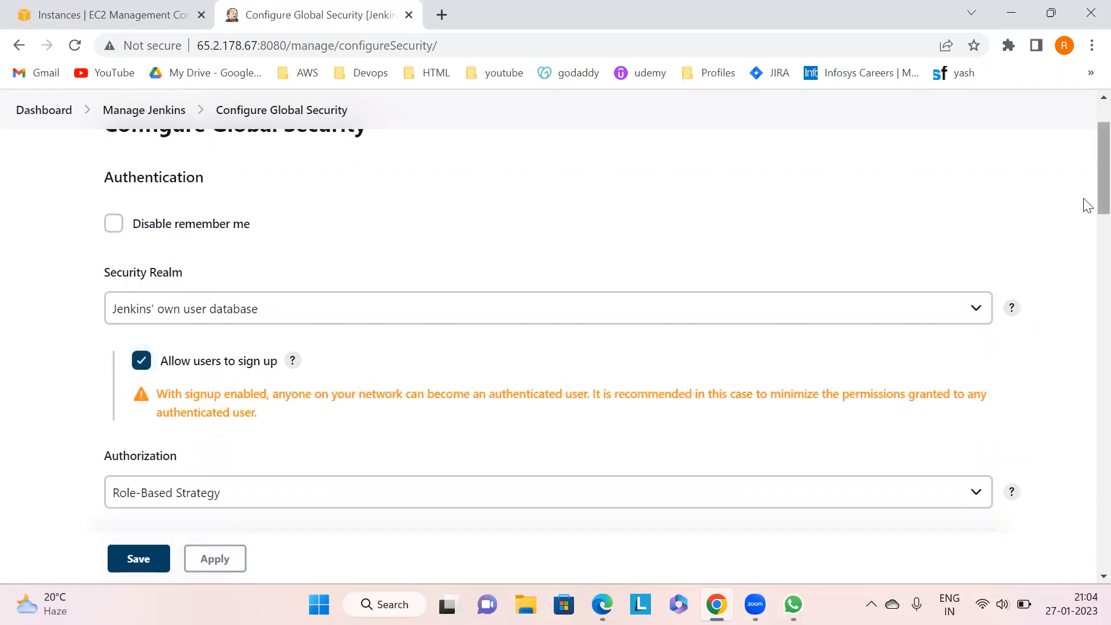
- Review the Authorization strategy options and the other security settings on the page
scroll(1086, 235, down, 1)
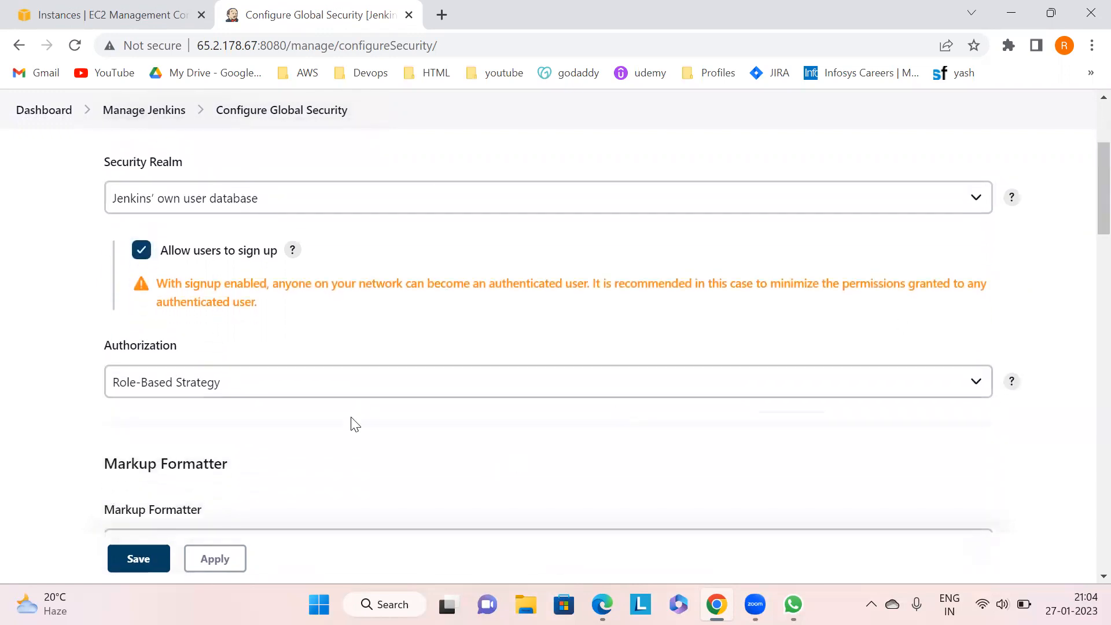
click(255, 387)
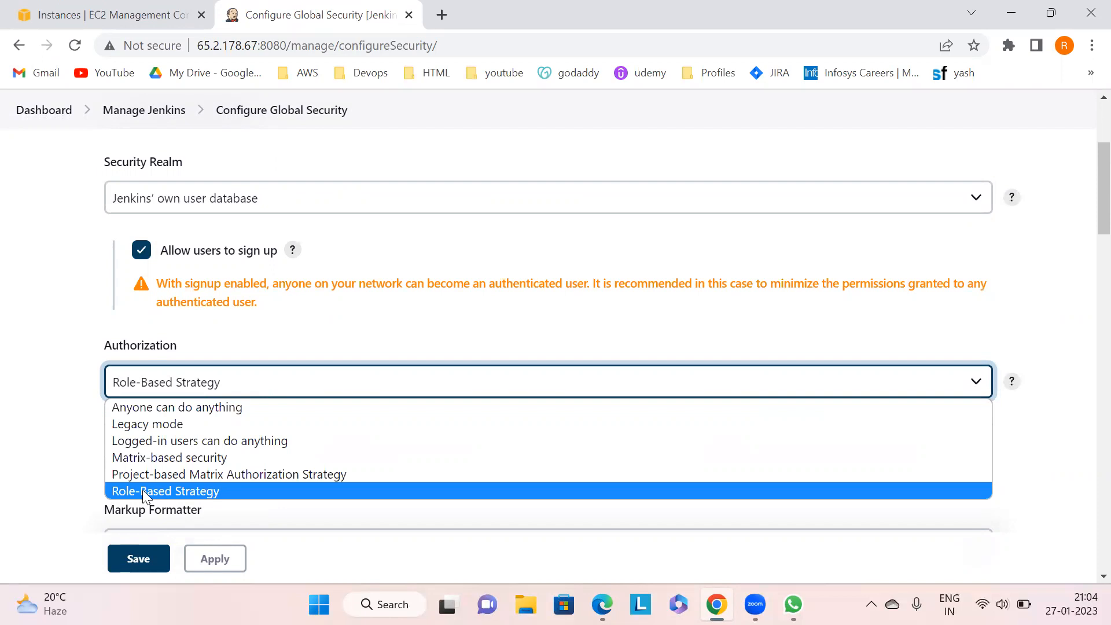
click(520, 279)
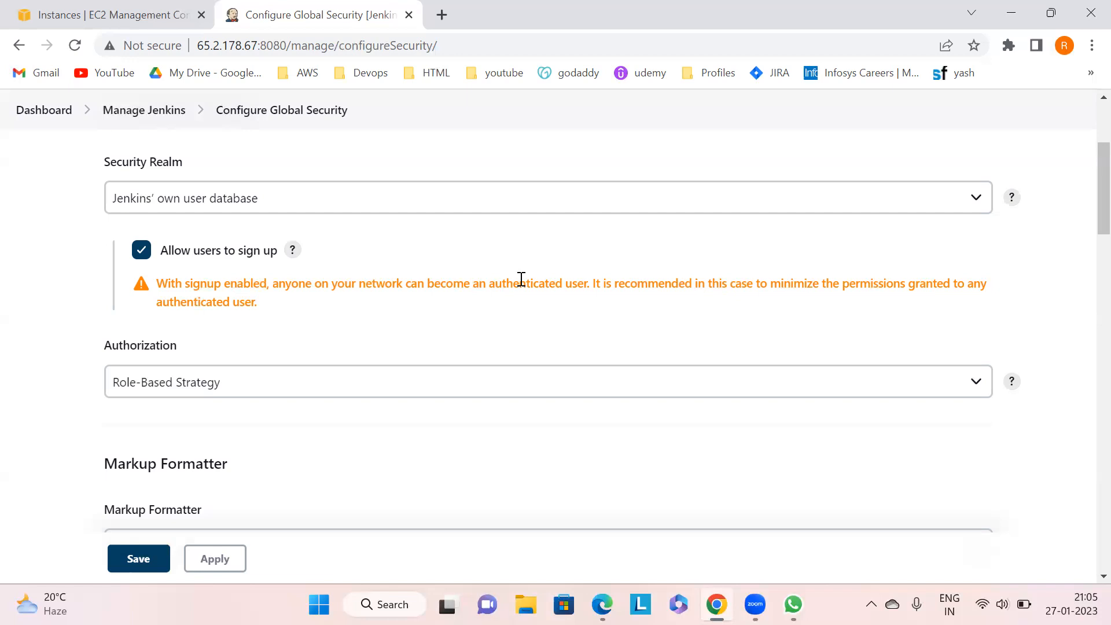
click(1003, 599)
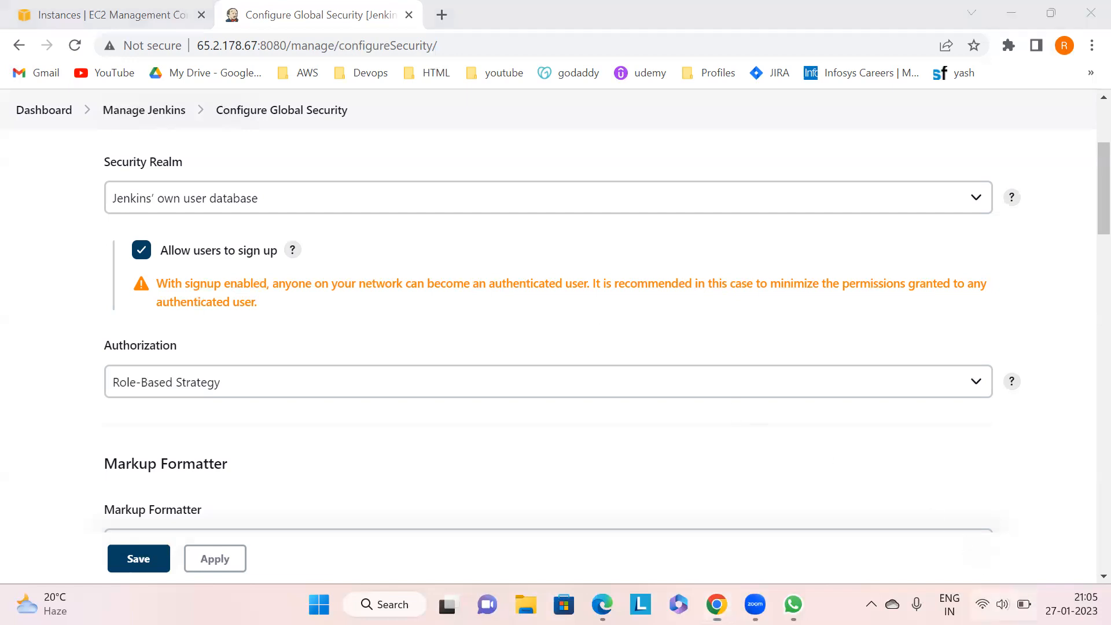
drag(952, 493, 997, 498)
click(682, 254)
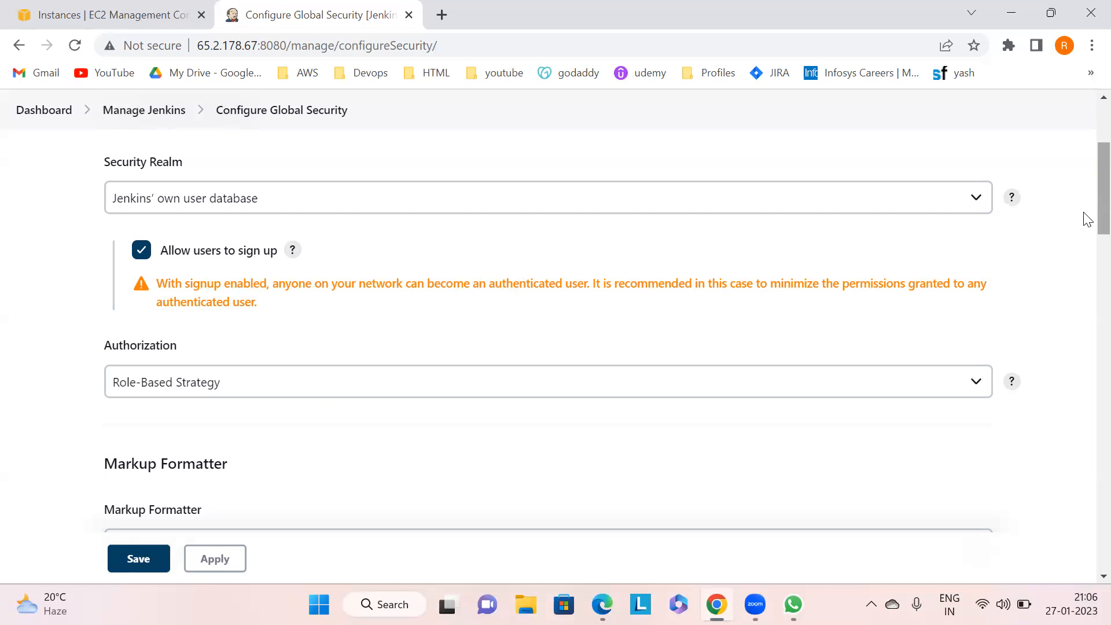
scroll(1088, 211, down, 1)
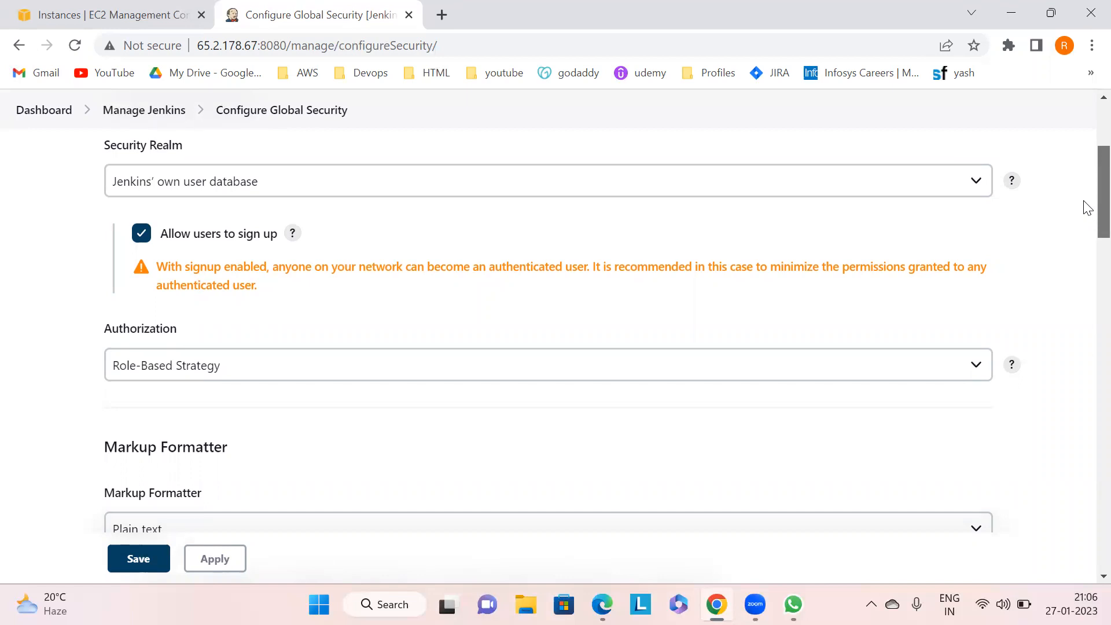
scroll(1087, 211, down, 3)
scroll(1087, 224, up, 5)
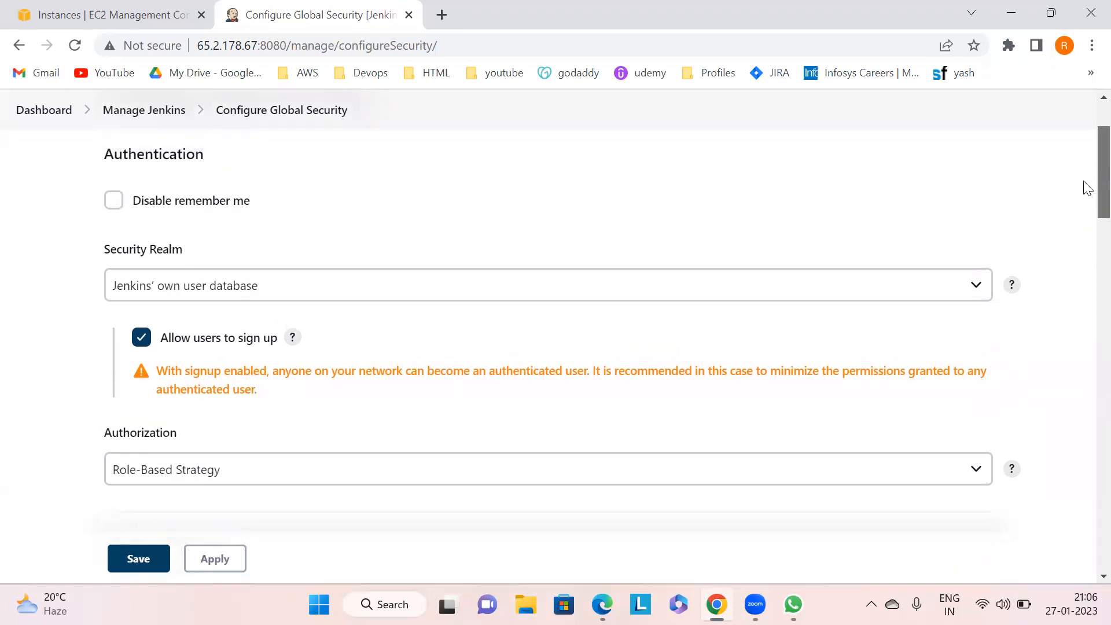
drag(1084, 181, 1084, 151)
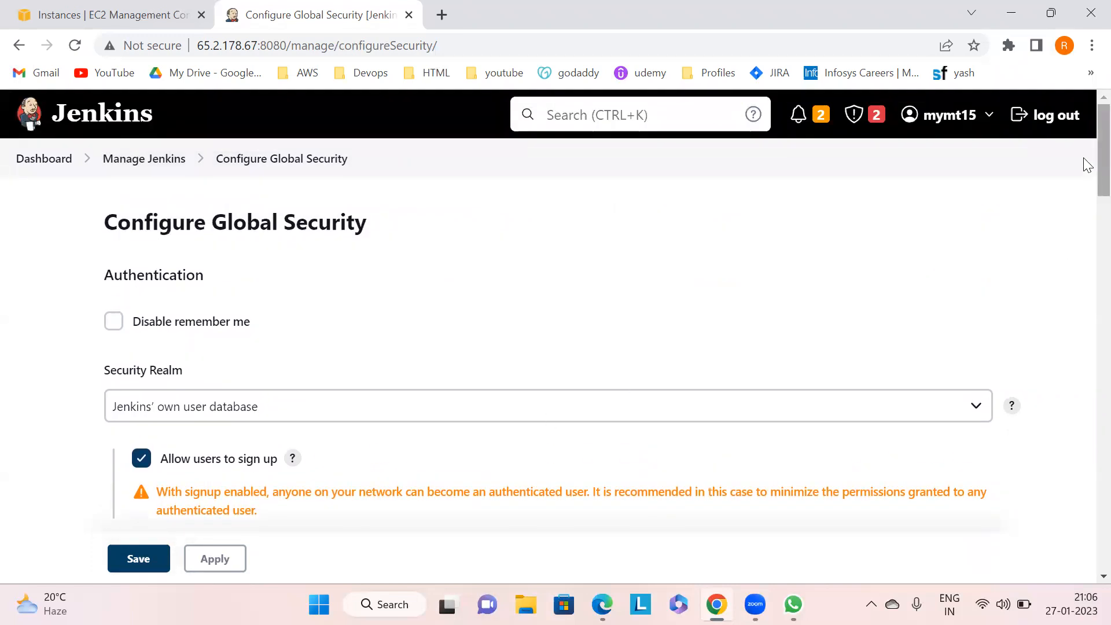
- Set the Security Realm to None and the Authorization to Legacy mode
scroll(1083, 168, down, 1)
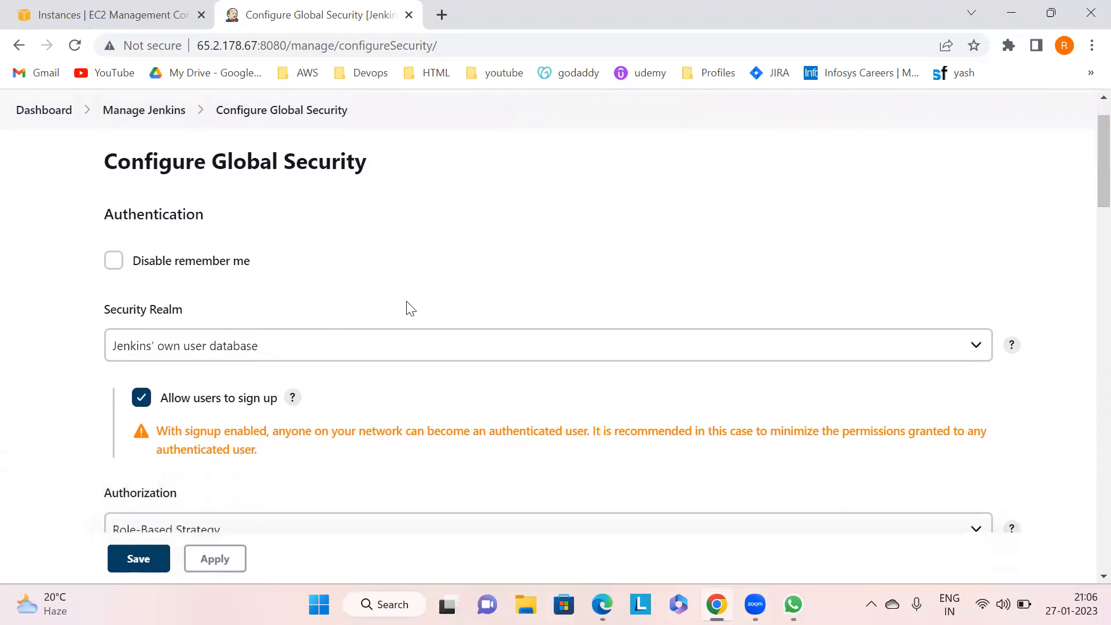
click(266, 345)
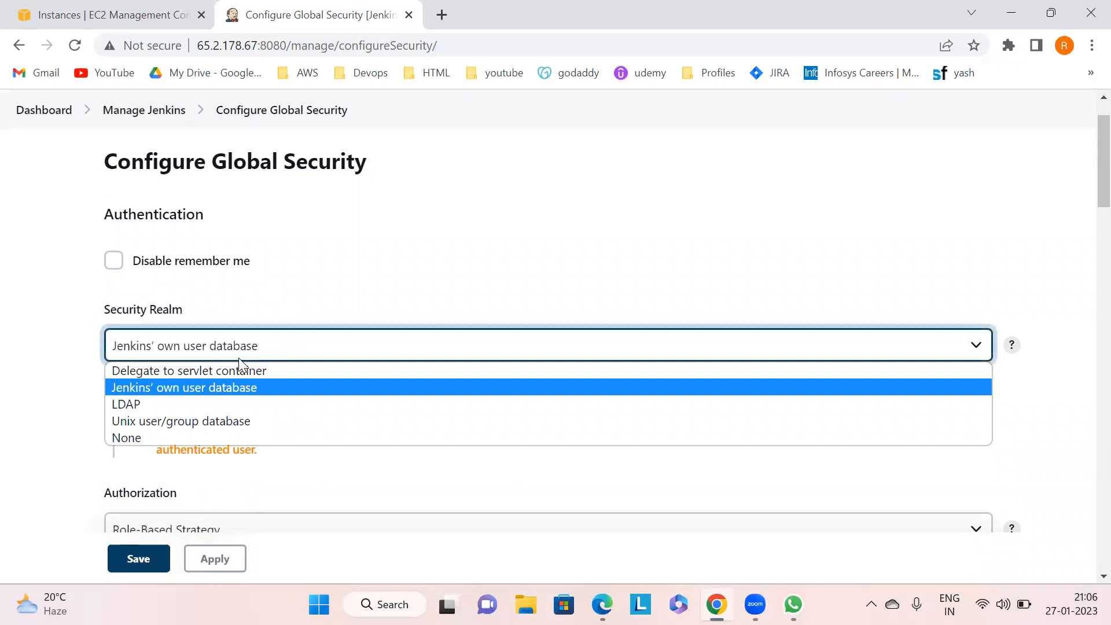
click(137, 440)
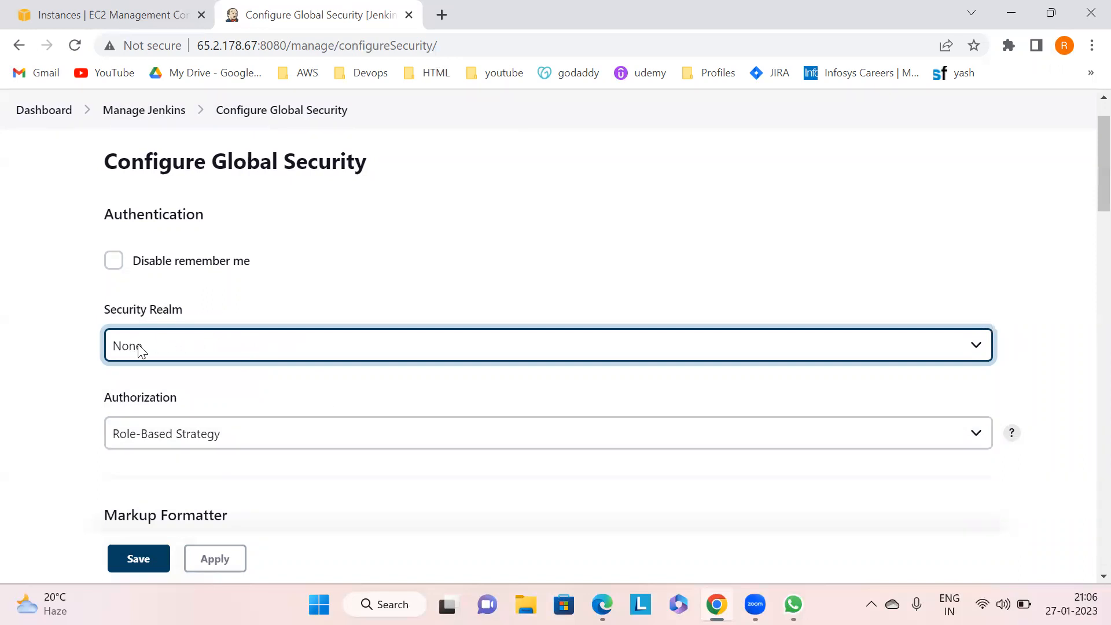
scroll(1084, 220, down, 1)
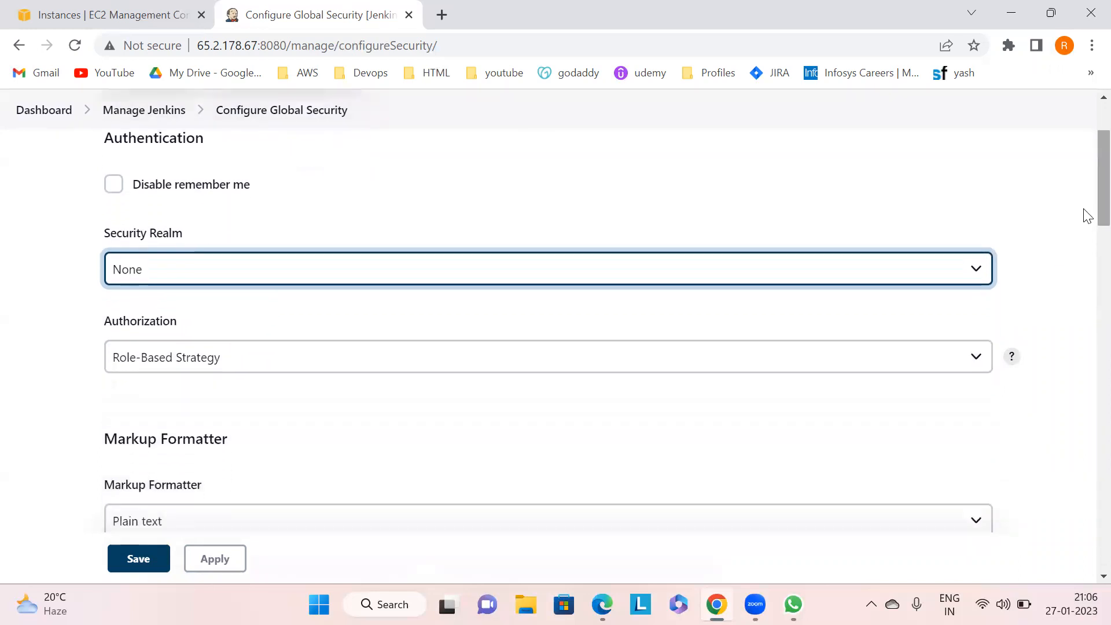
click(219, 360)
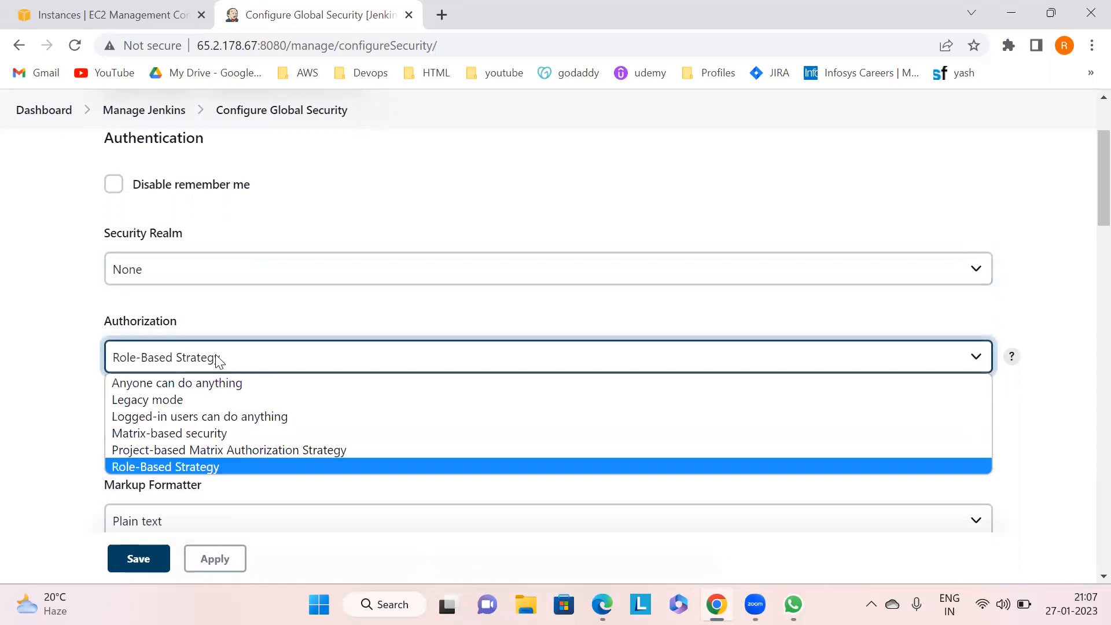
click(157, 402)
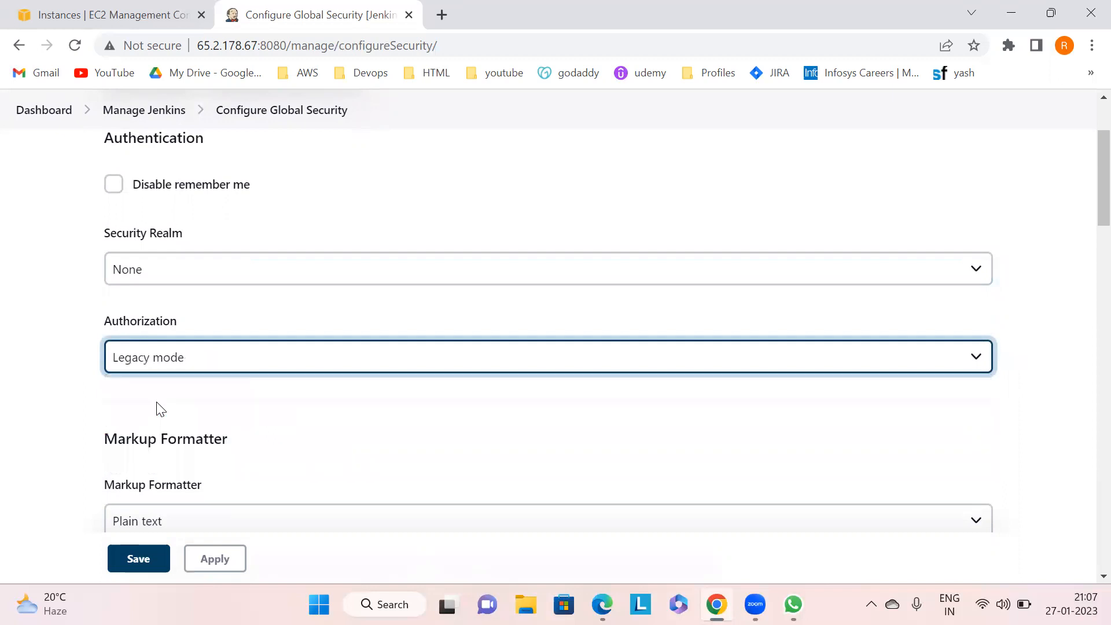
scroll(1088, 193, down, 1)
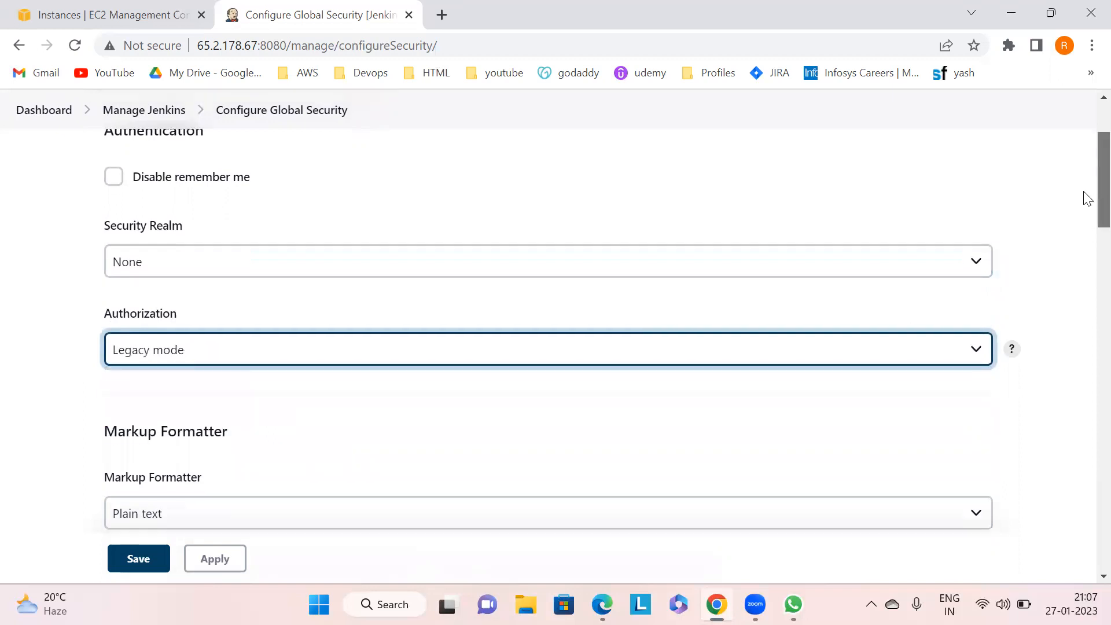
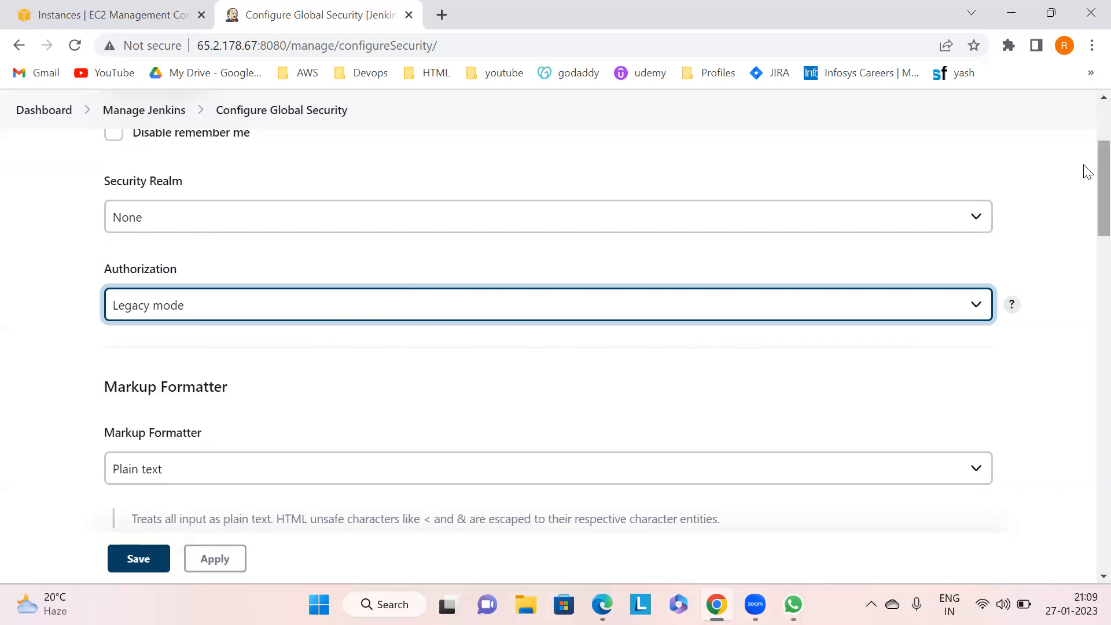
- Try to apply and save the global security settings with Security Realm None and Legacy mode authorization
drag(1085, 171, 1086, 218)
click(209, 568)
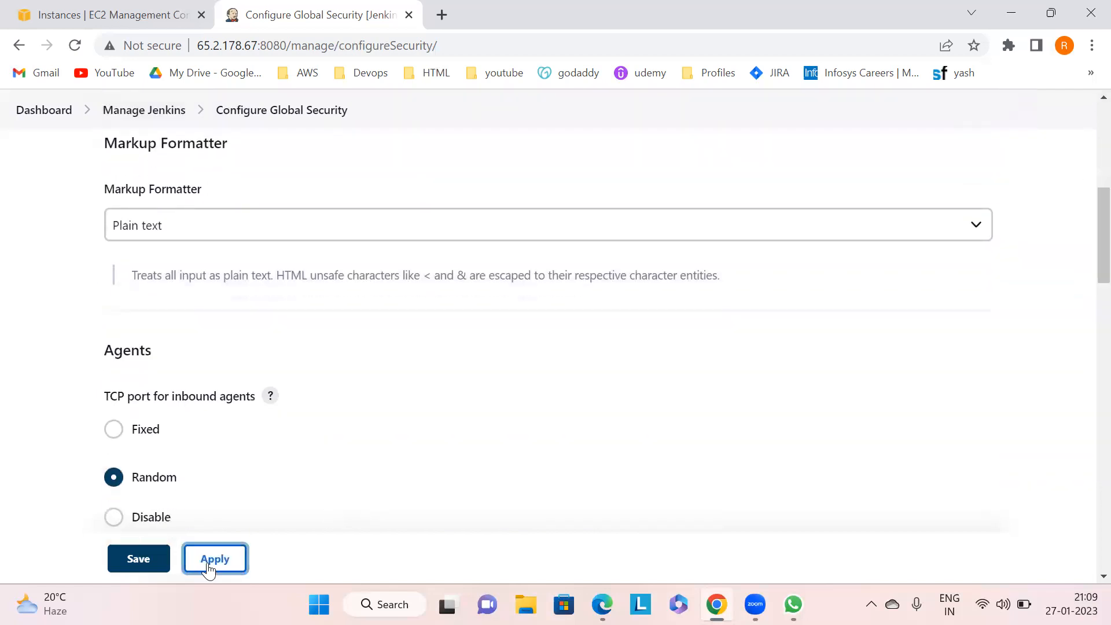
click(137, 560)
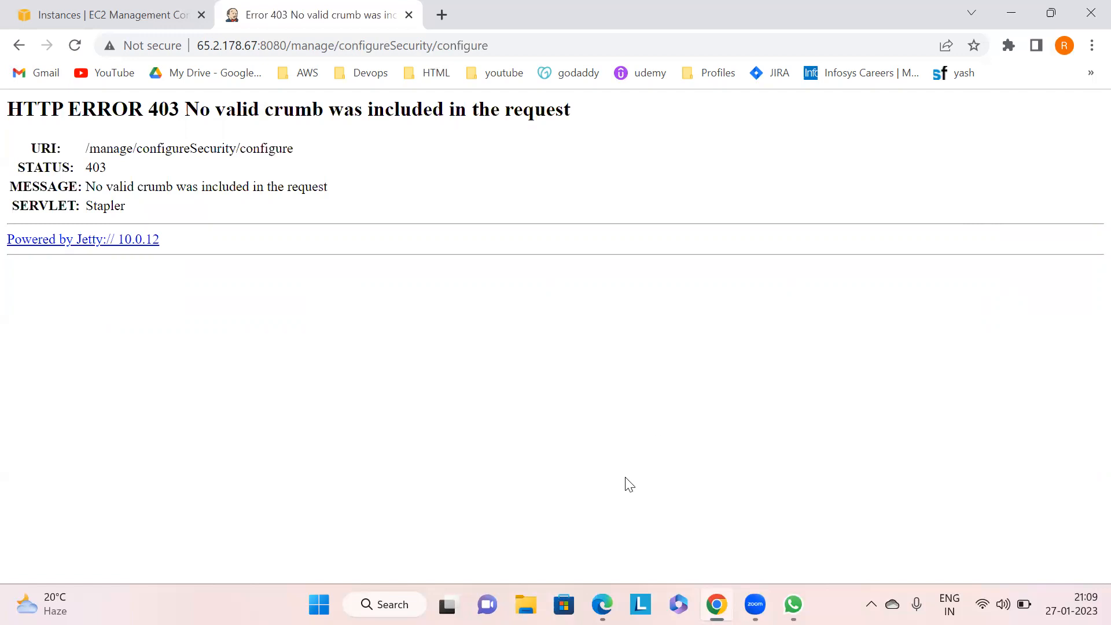
- Reload the Jenkins sign-in page in Edge and try to sign in with the account username and password
key(alt+Tab)
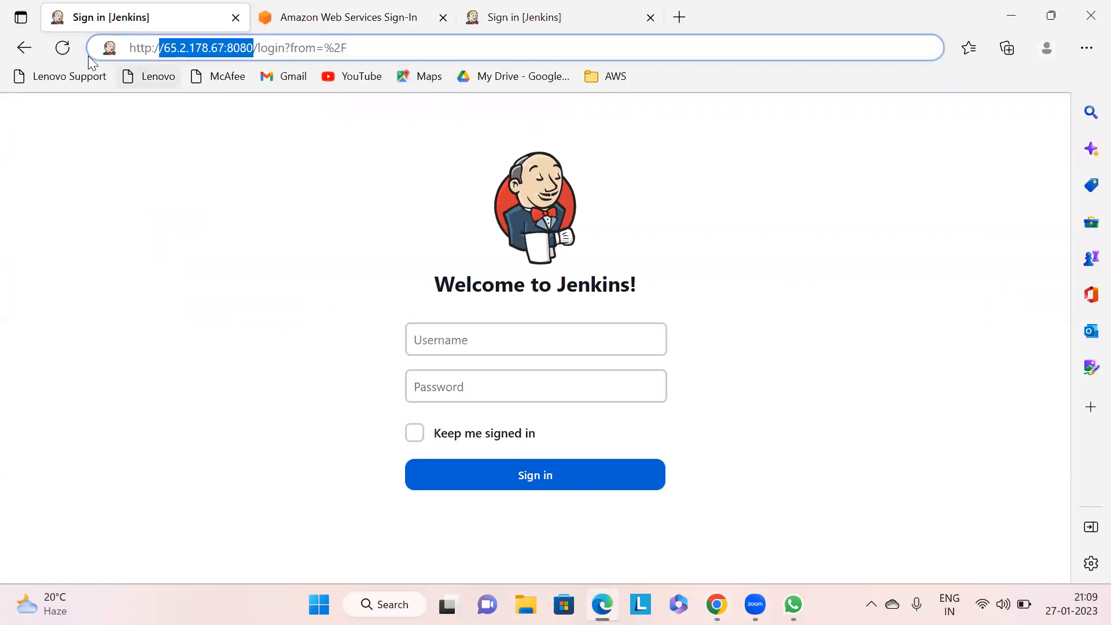
click(62, 48)
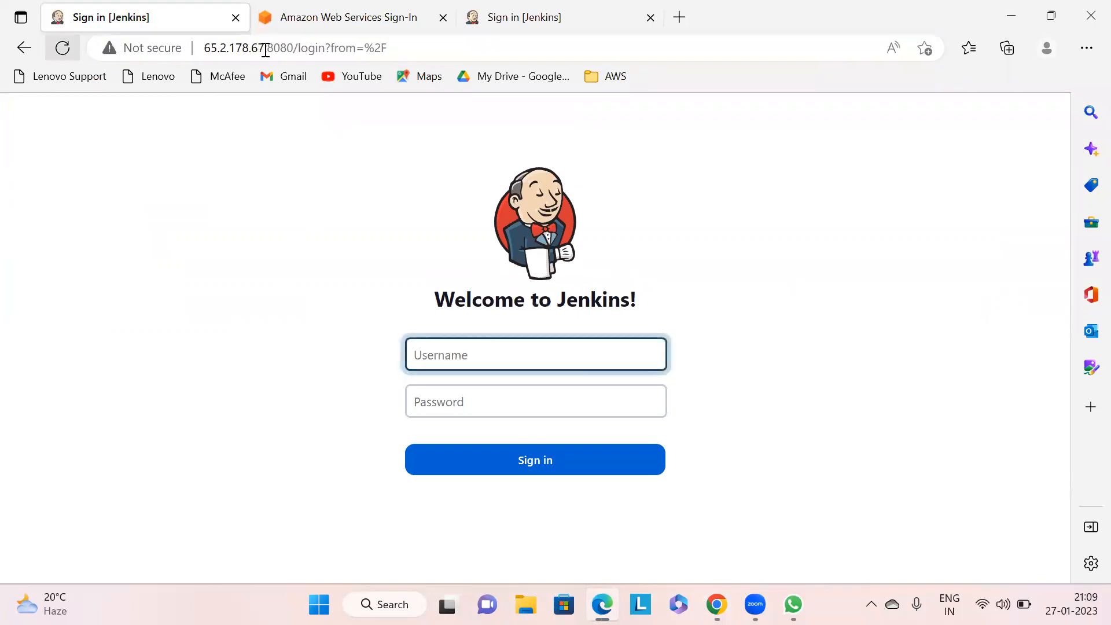
click(431, 51)
click(431, 52)
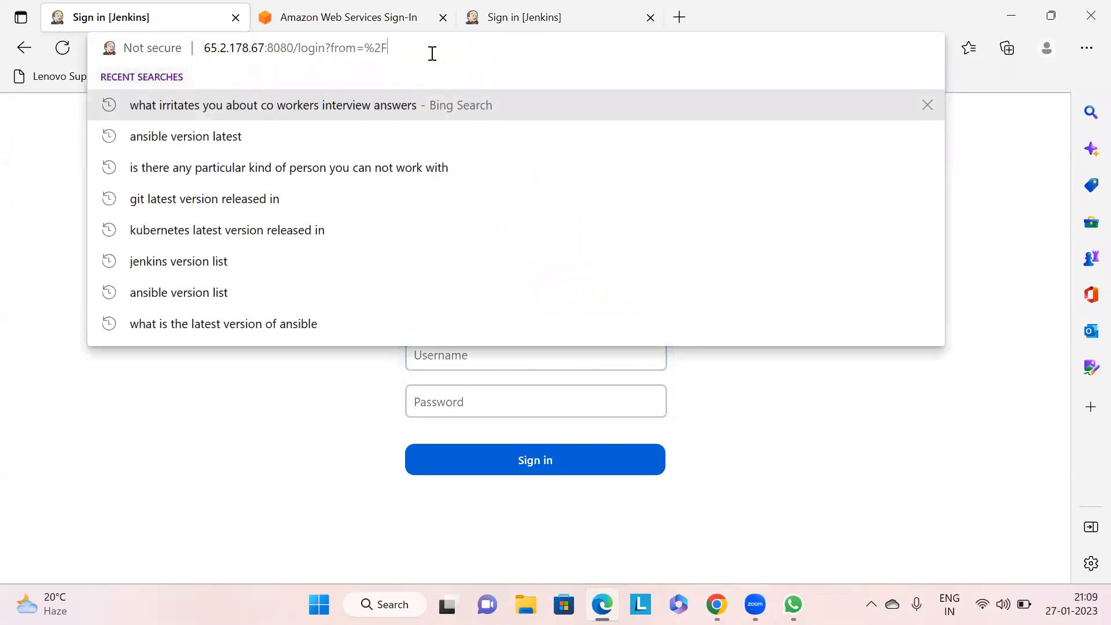
click(458, 353)
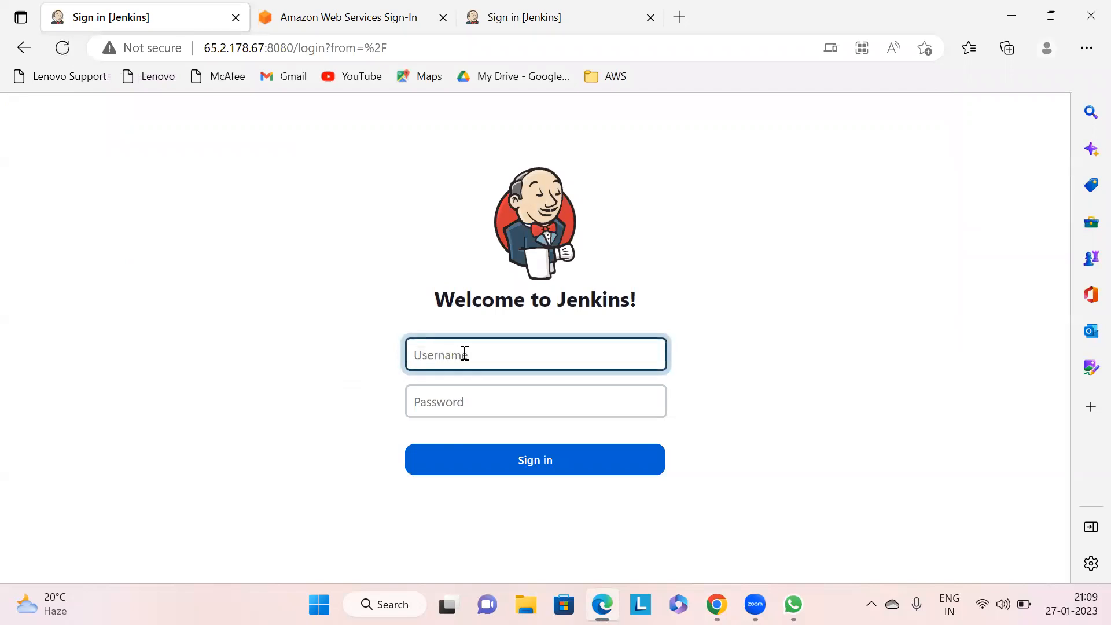
text(hish)
key(BackSpace)
key(BackSpace)
key(BackSpace)
key(BackSpace)
text(jishuu)
text(••••••)
key(Return)
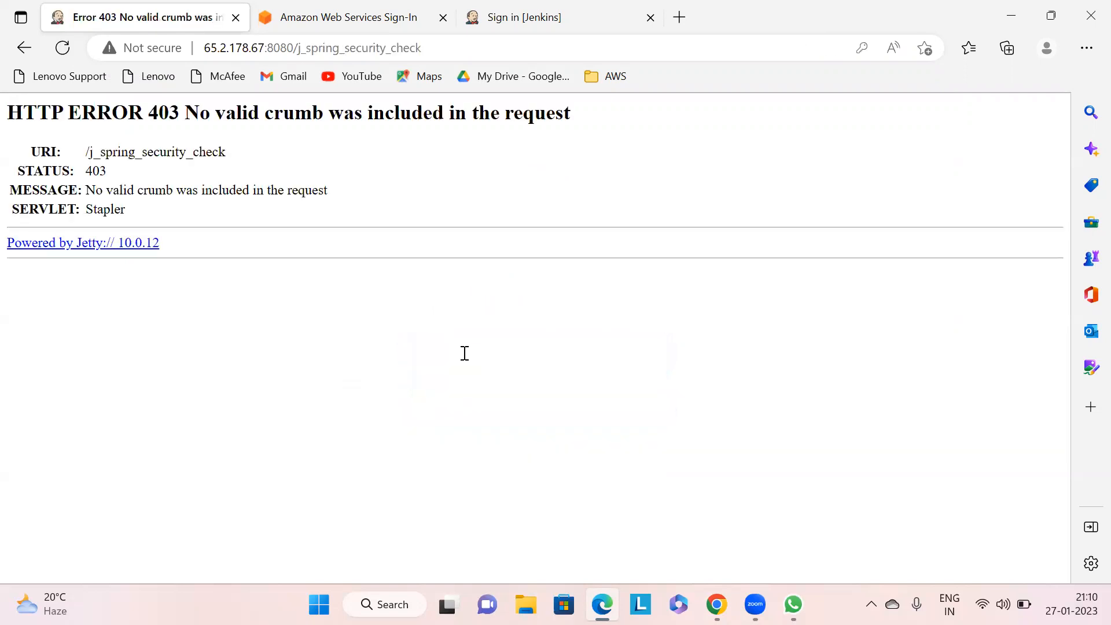
- Return to Chrome's EC2 Instances tab and copy the jenkins_server public IPv4 address
drag(139, 263, 3, 106)
click(358, 377)
click(716, 604)
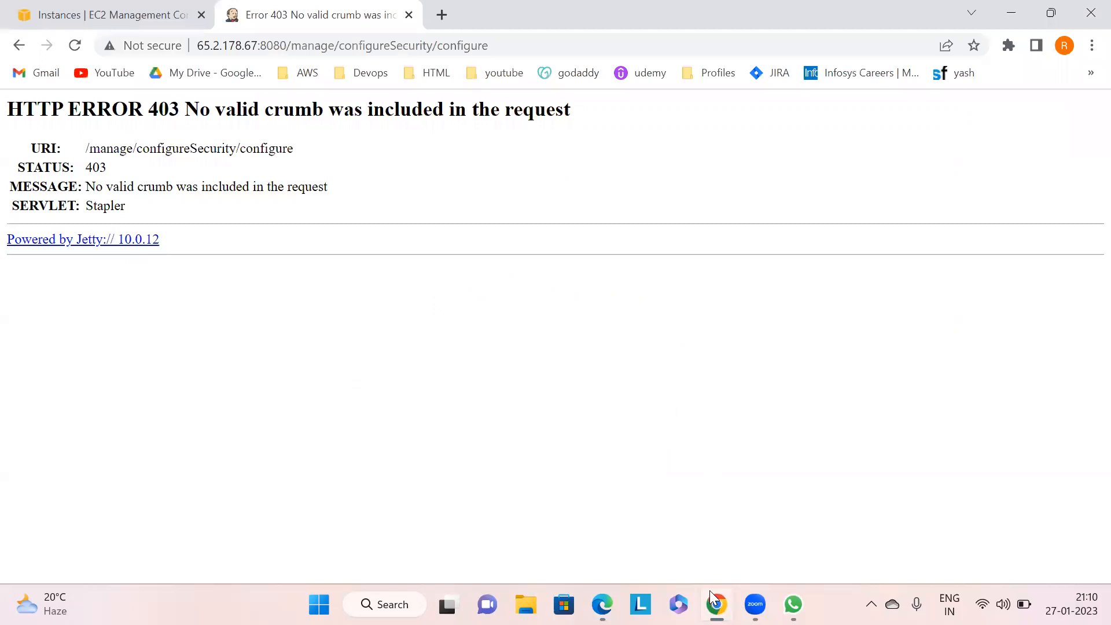
click(139, 6)
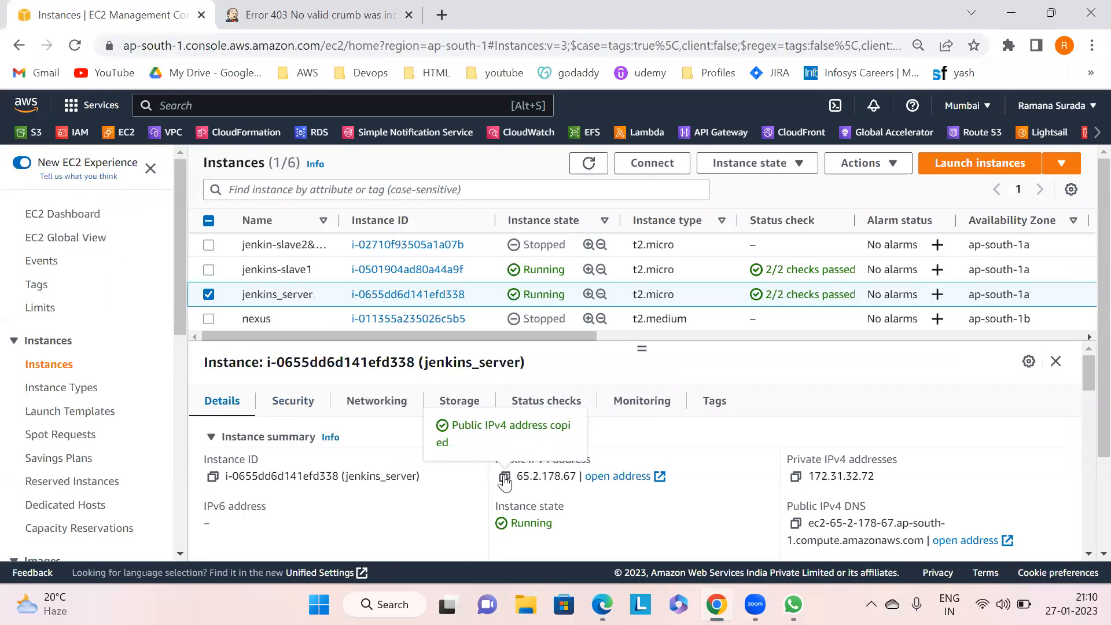
- Launch MobaXterm by searching for it in the Start menu
key(super)
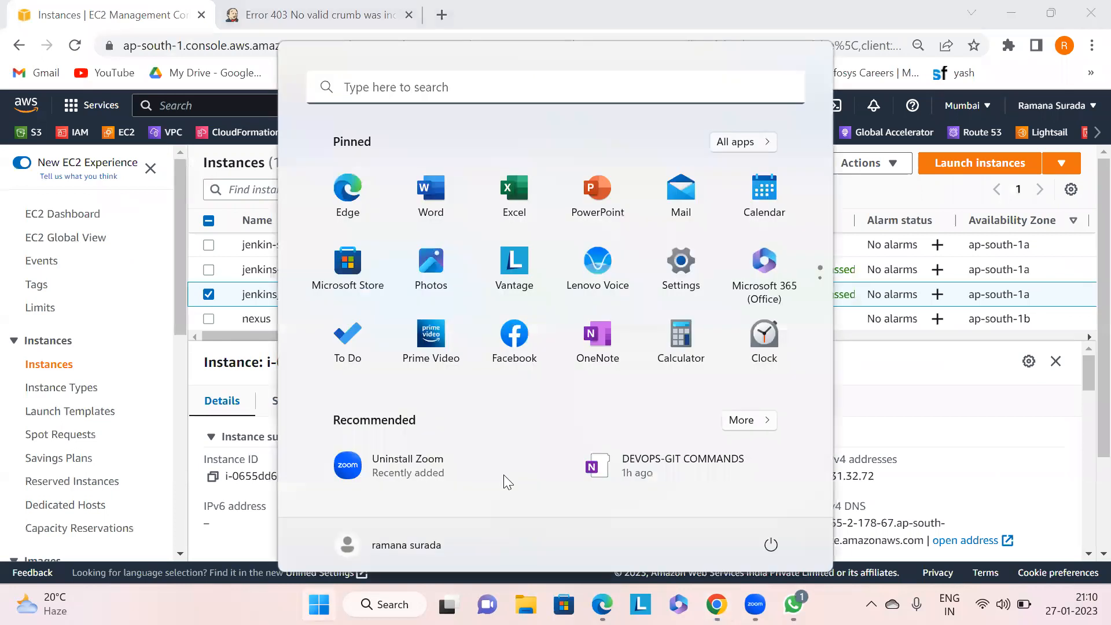
text(mob)
key(BackSpace)
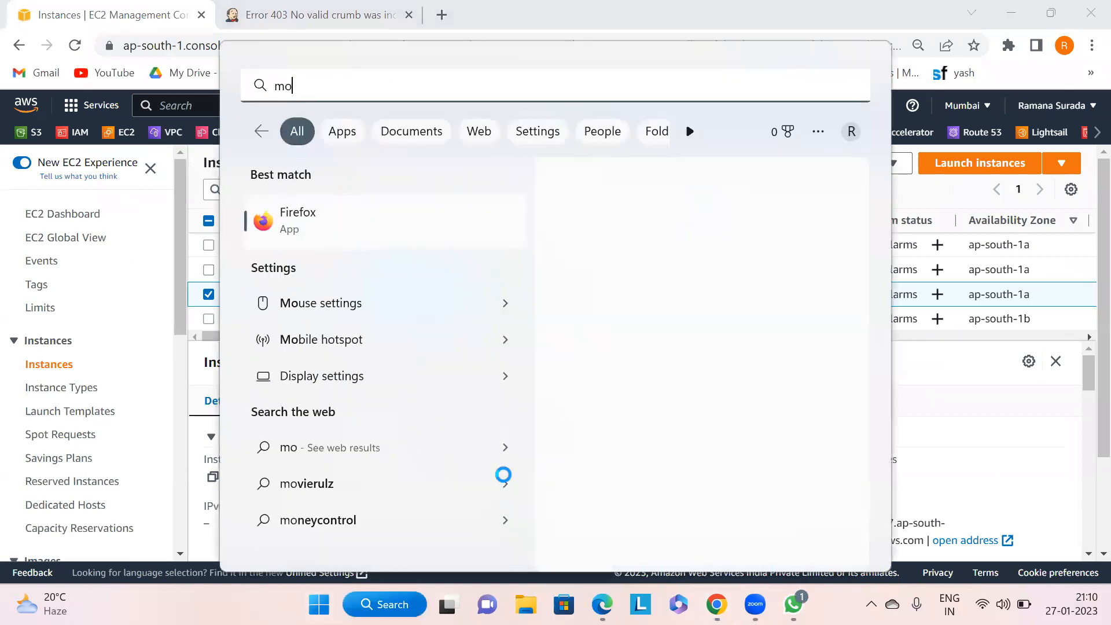
text(ba)
key(Escape)
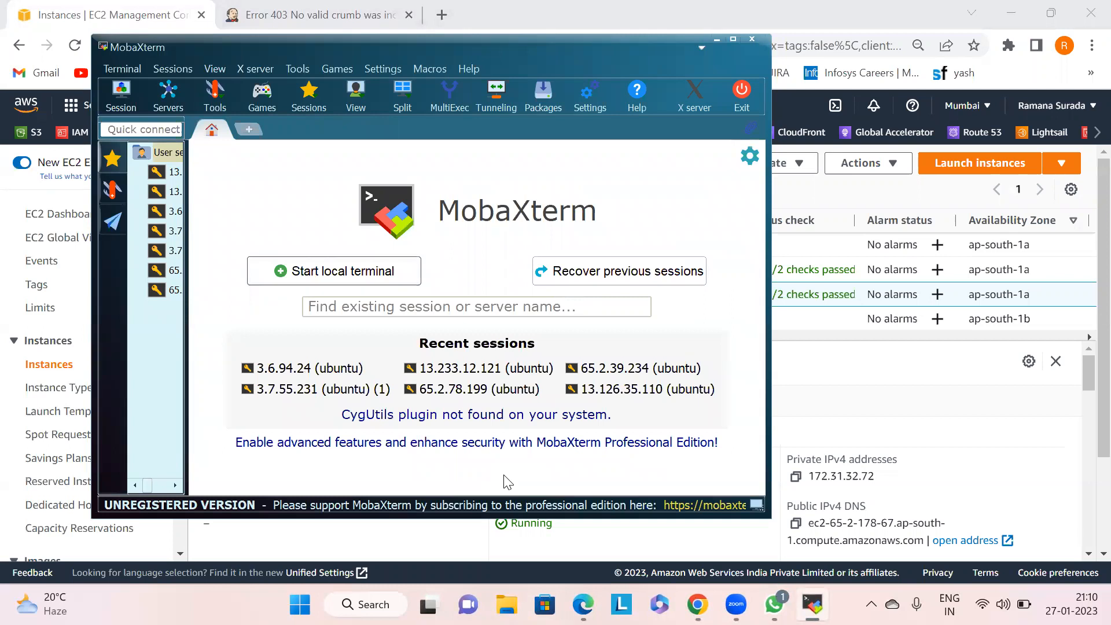
- Create an SSH session to 65.2.178.67 as user ubuntu using the private key sampleKeyPair.pem
click(124, 91)
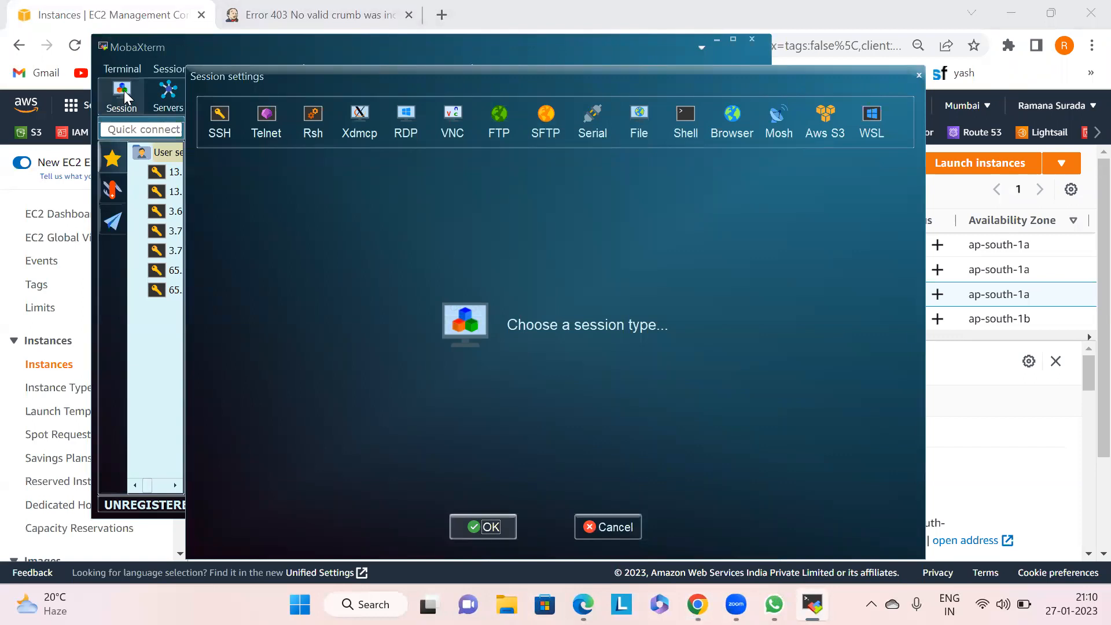
click(230, 121)
key(ctrl+v)
click(510, 224)
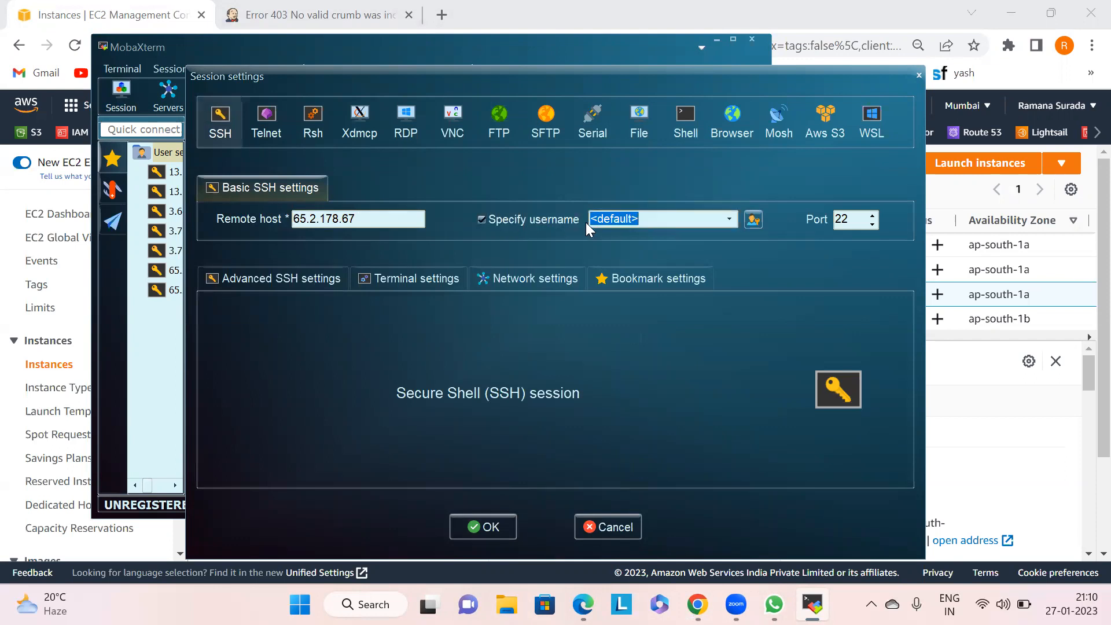
text(ubuntu)
click(293, 278)
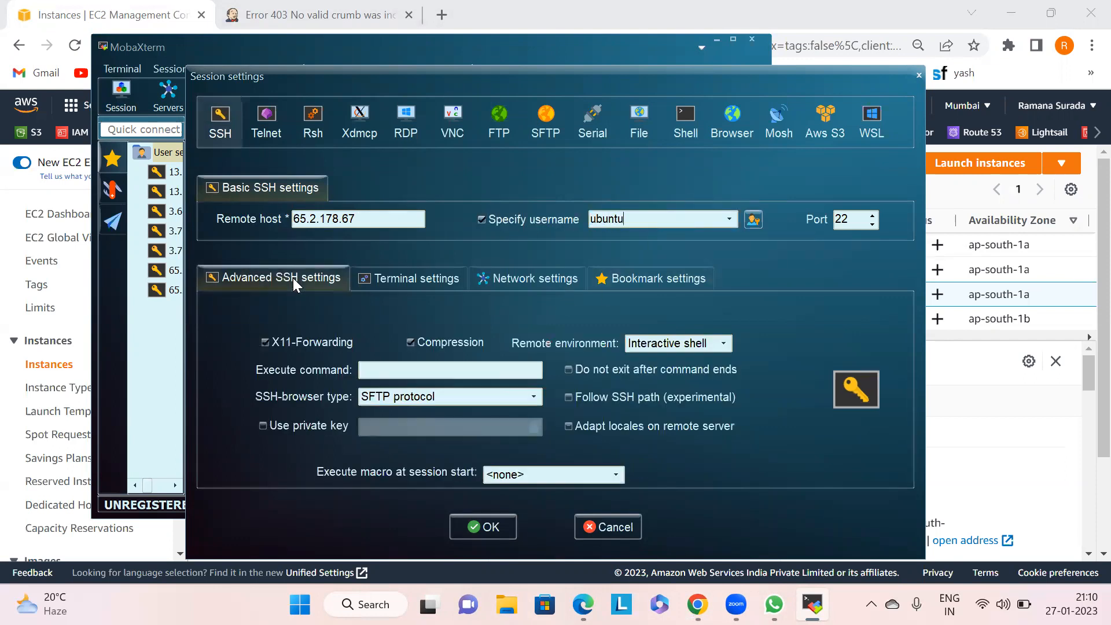
click(300, 424)
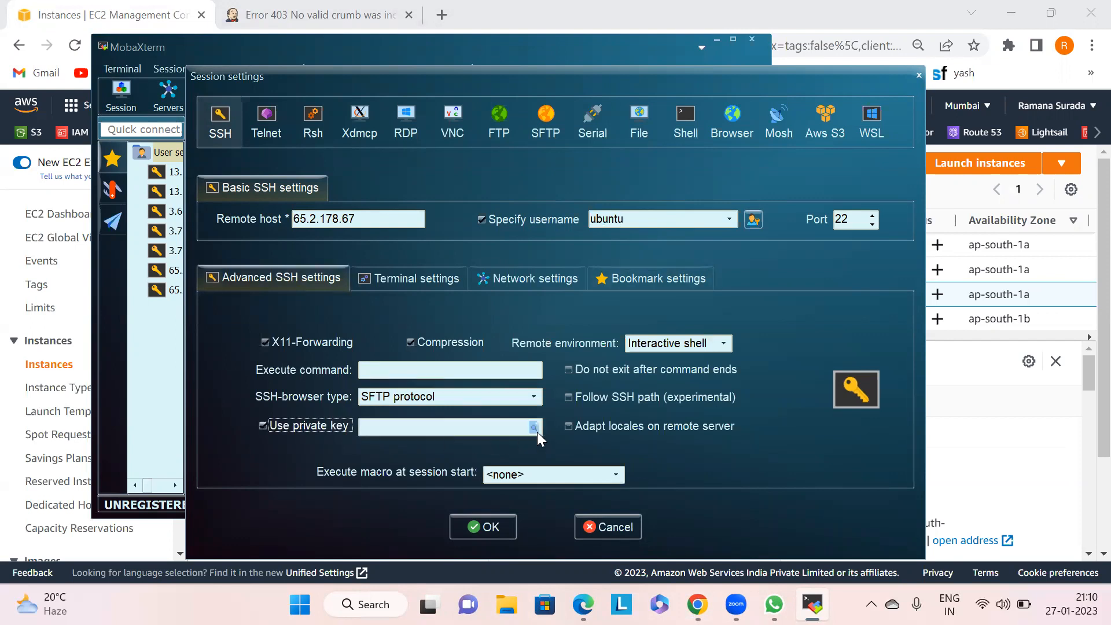
click(534, 428)
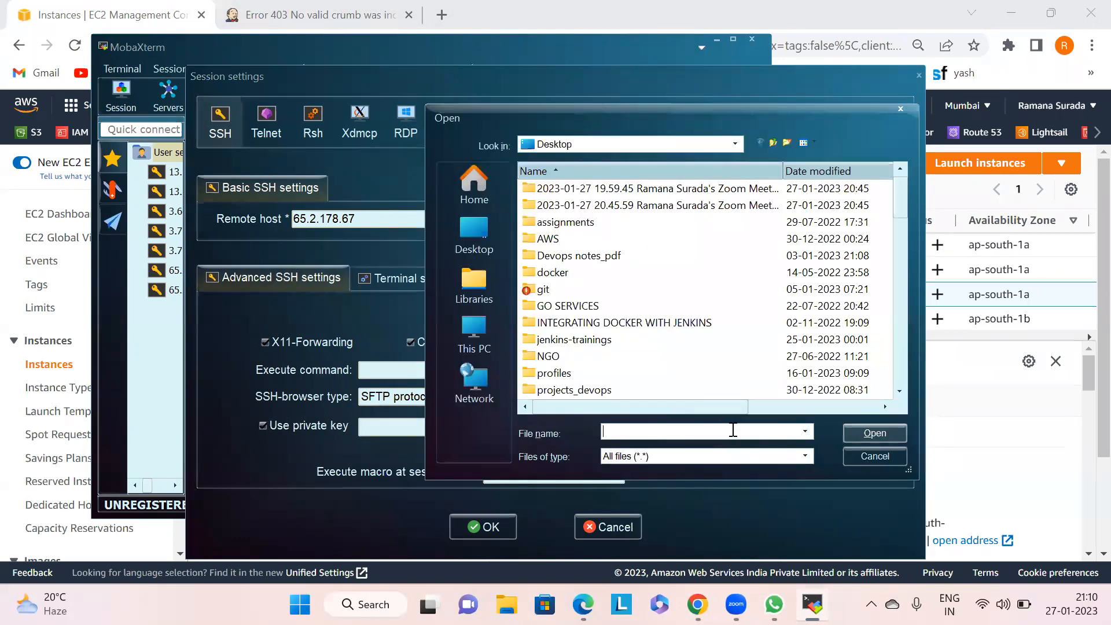
text(s)
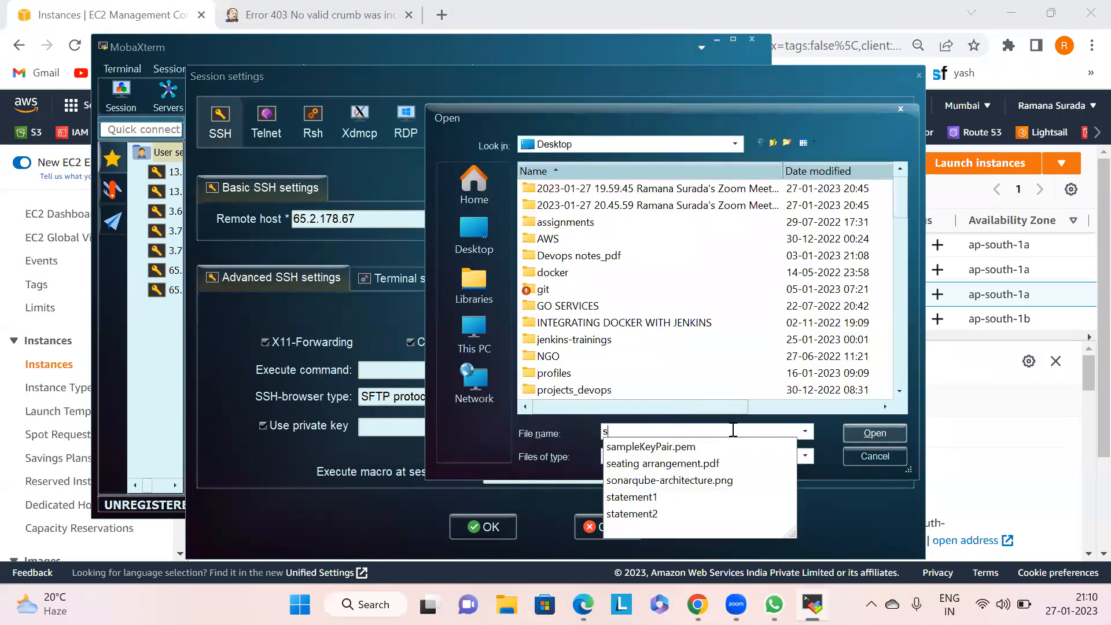
click(696, 446)
click(874, 433)
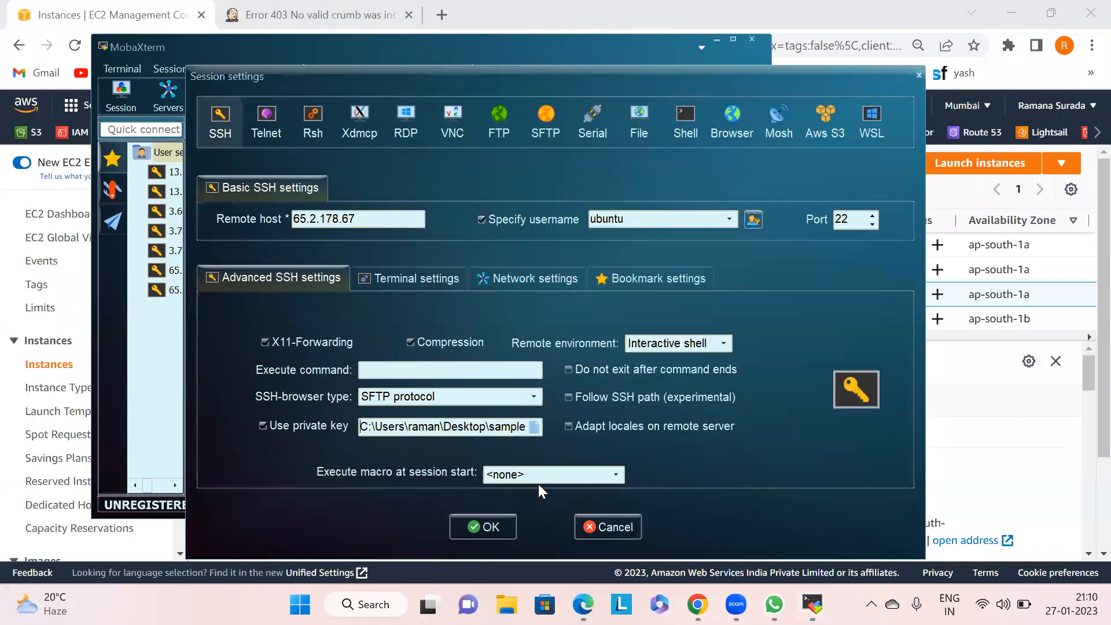
click(464, 514)
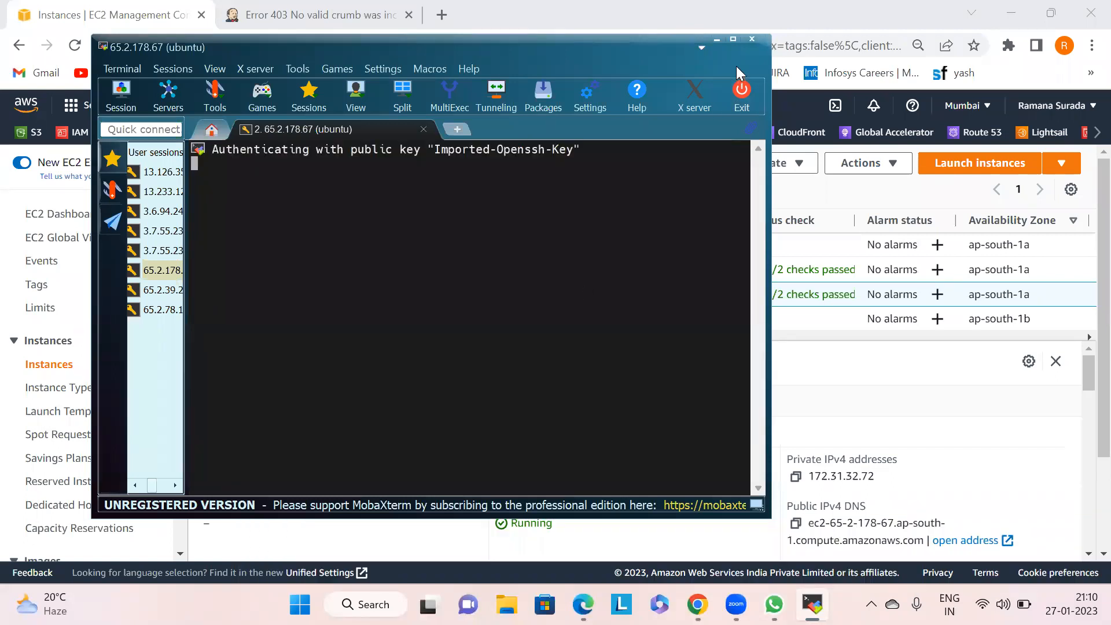
- Maximize the terminal window, switch to the root user with sudo -i, and clear the screen
click(732, 39)
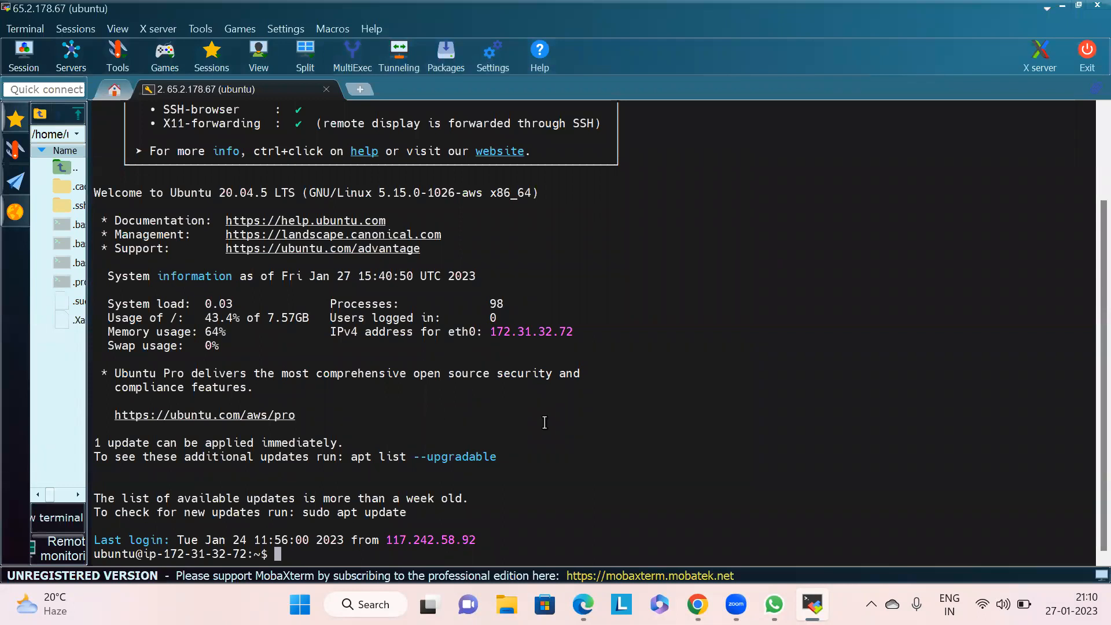
text(sudo)
key(Return)
text(clear)
key(Return)
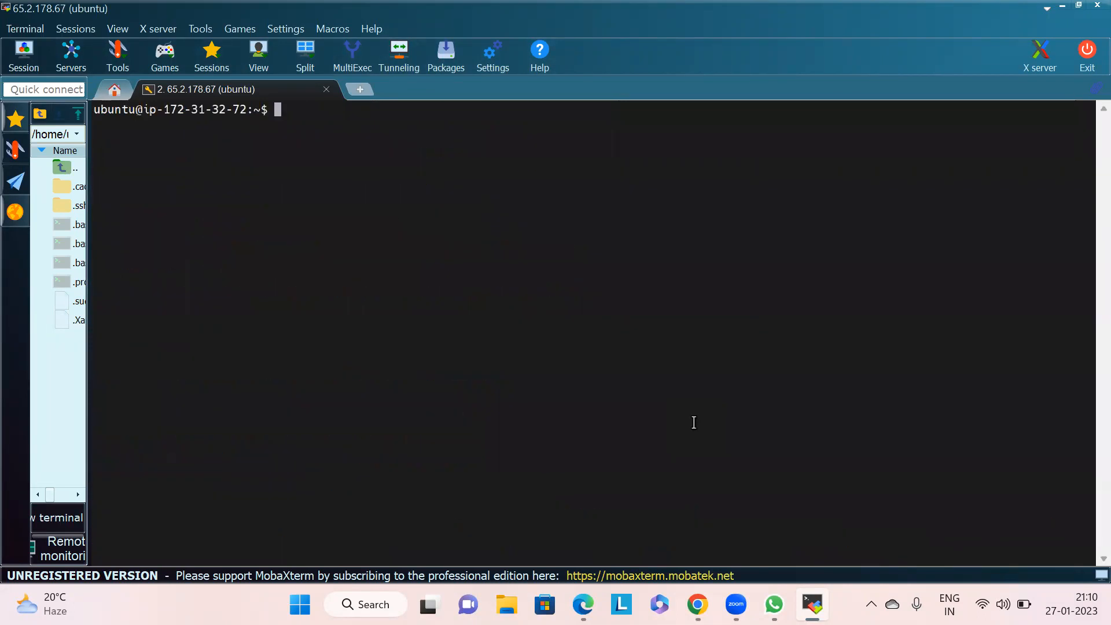
text(sudo -i)
key(Return)
text(clear)
key(Return)
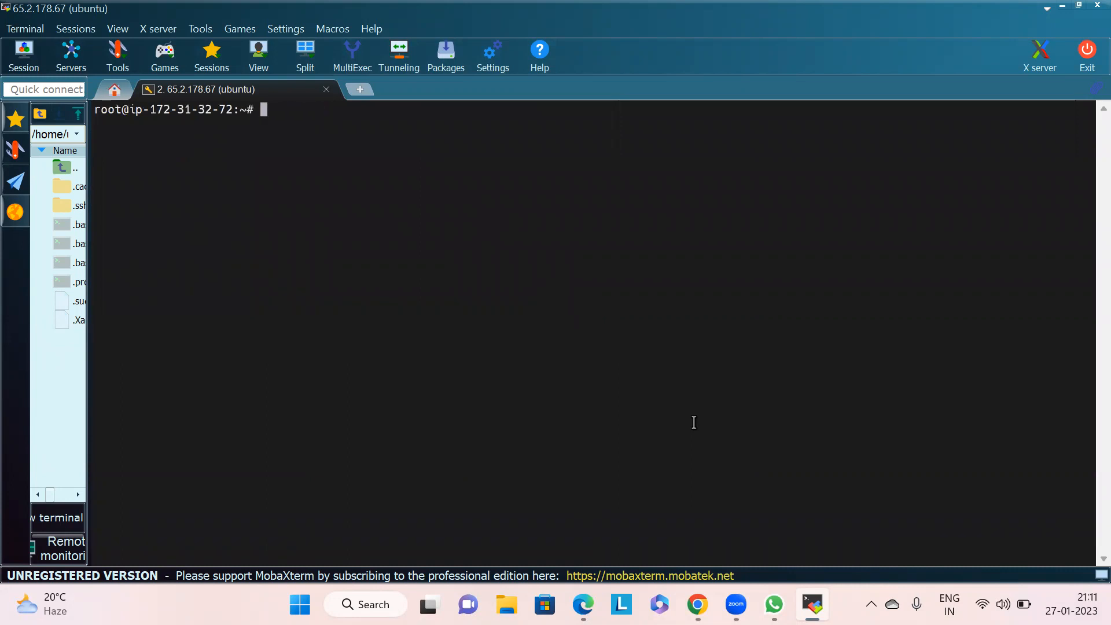
- Change to the /var/lib/jenkins directory and list its contents
text(cd /var/lib/jenkins)
key(Return)
text(ls)
key(Return)
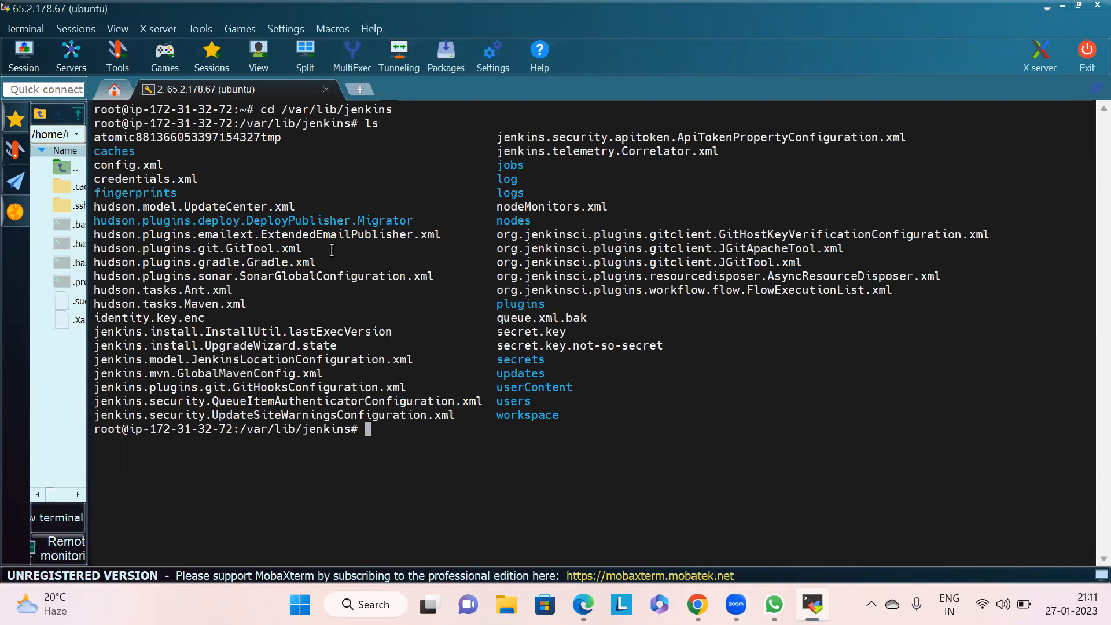
- Open config.xml from the Jenkins home directory in the nano editor
drag(168, 165, 91, 165)
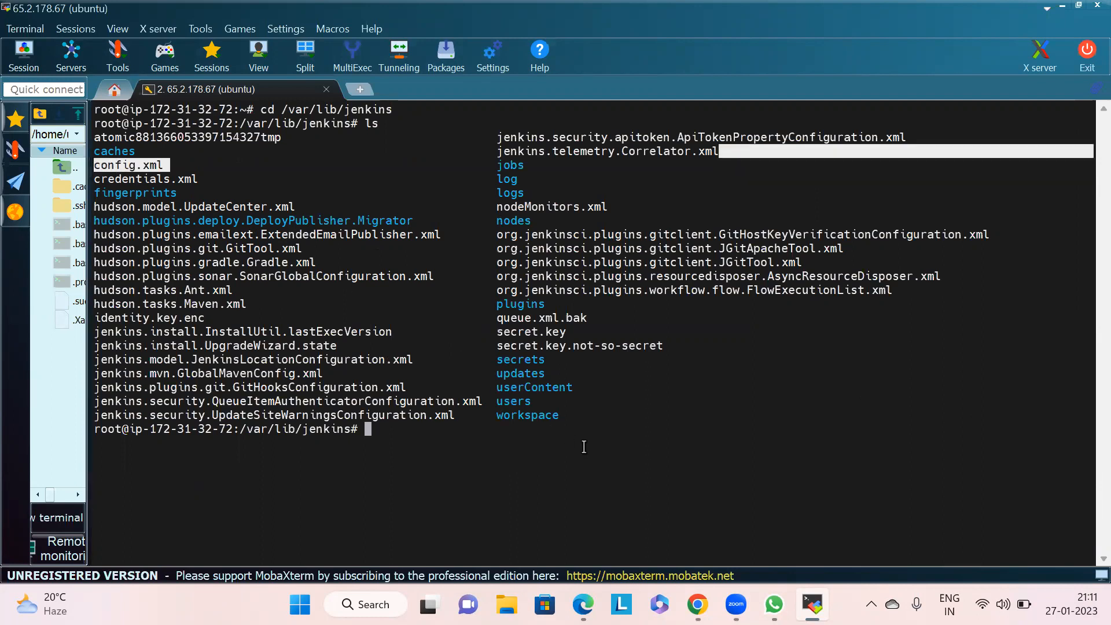
click(584, 447)
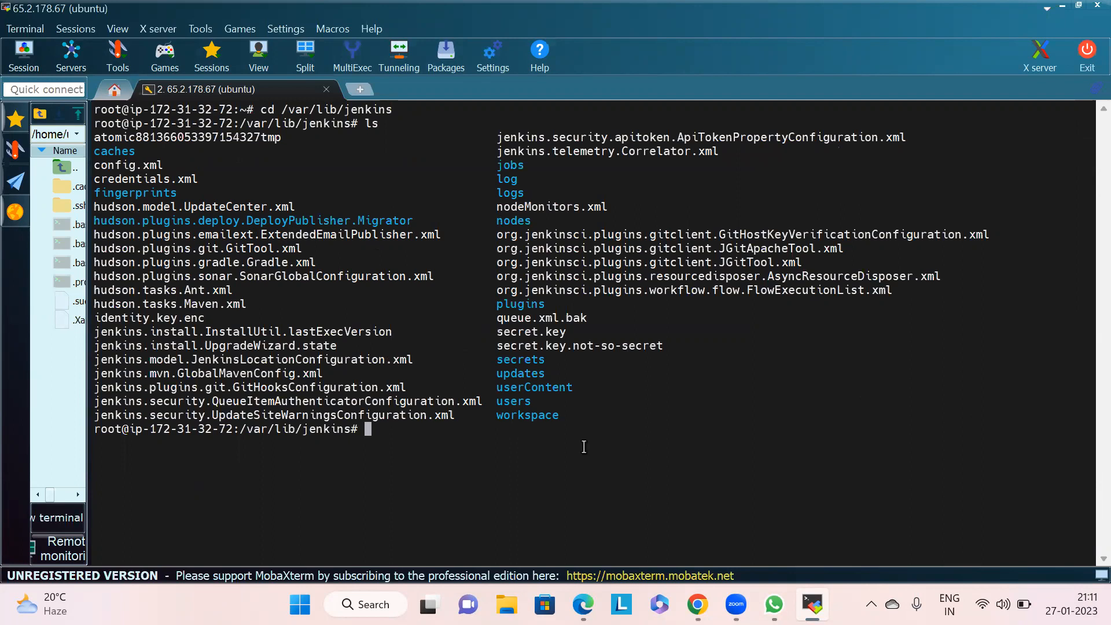
text(nano con)
key(Tab)
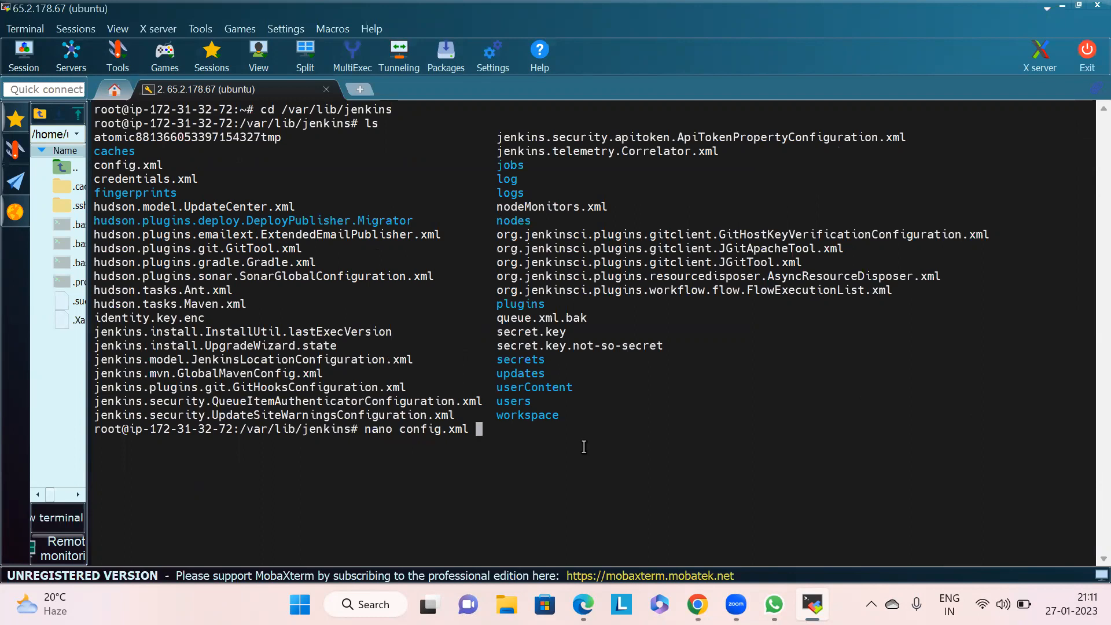
key(Return)
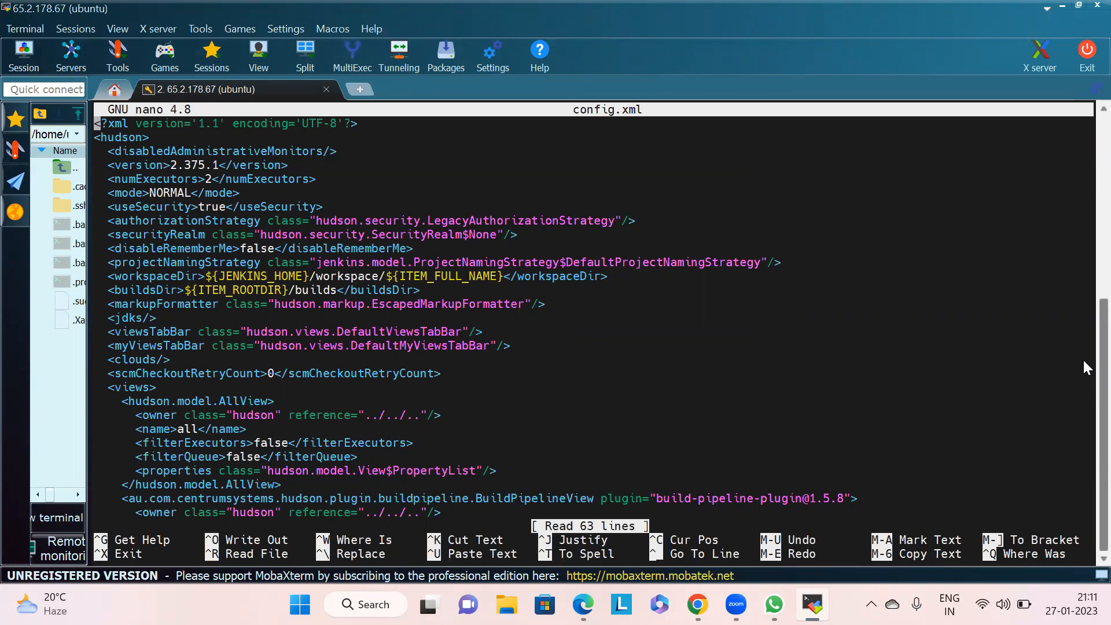
- Scroll through config.xml to examine its security realm, authorization and crumb issuer settings
scroll(1082, 324, up, 2)
scroll(1082, 329, down, 2)
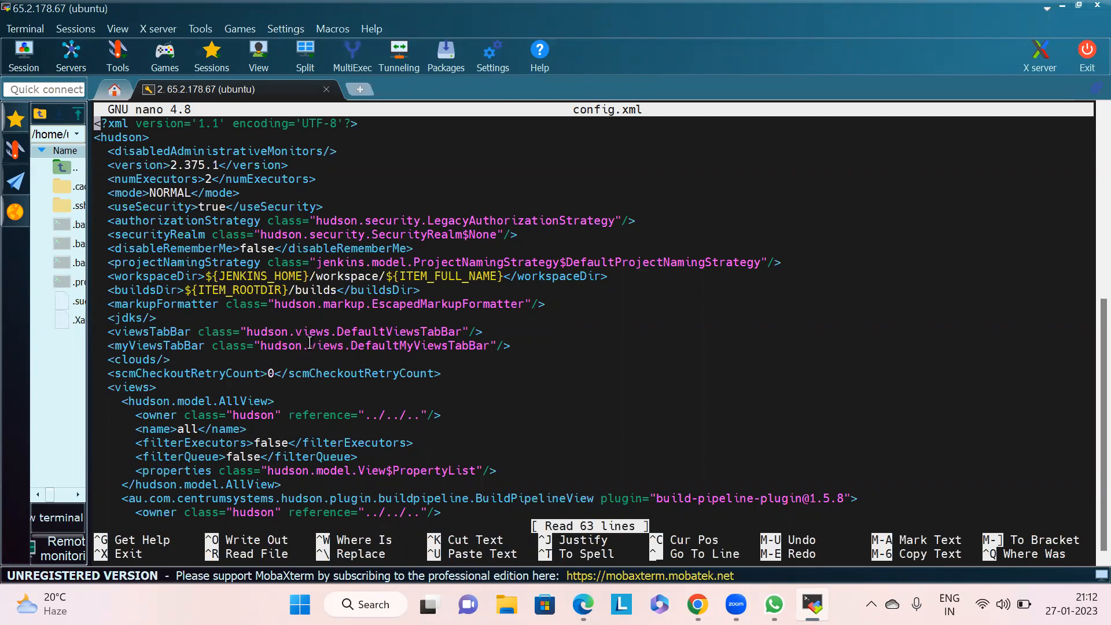
scroll(1081, 376, up, 5)
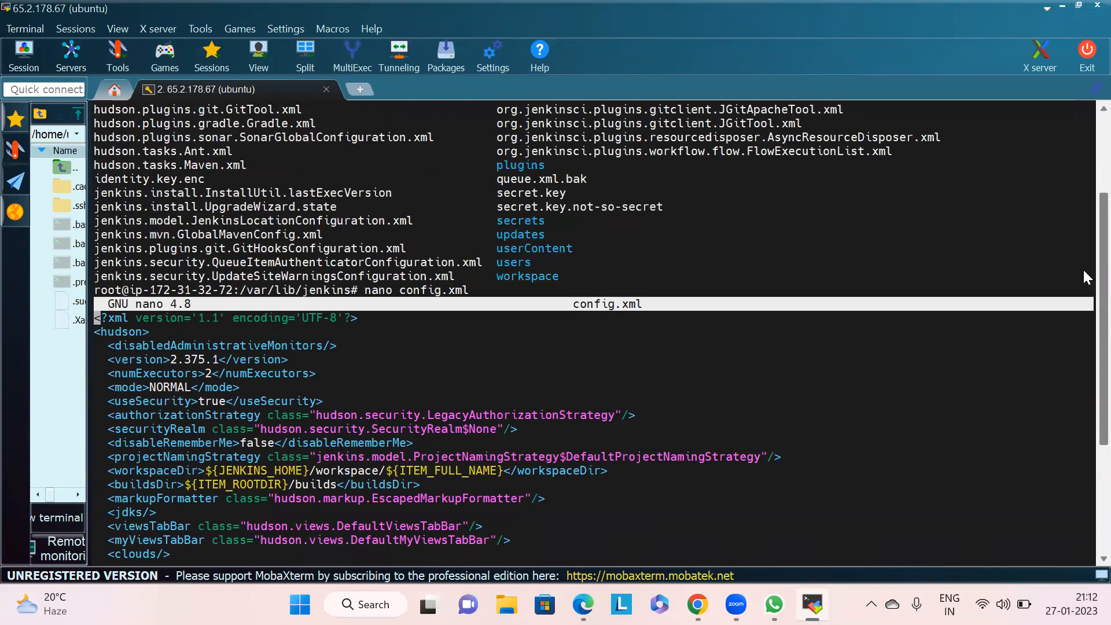
scroll(1076, 405, down, 4)
scroll(1072, 421, down, 1)
key(Down)
key(Down)
key(Down)
key(Down)
key(Down)
key(Down)
key(Down)
key(Down)
key(Down)
key(Down)
key(Down)
key(Down)
key(Down)
key(Down)
key(Down)
key(Down)
key(Down)
key(Down)
key(Down)
key(Down)
key(Down)
key(Down)
key(Down)
key(Down)
key(Down)
key(Down)
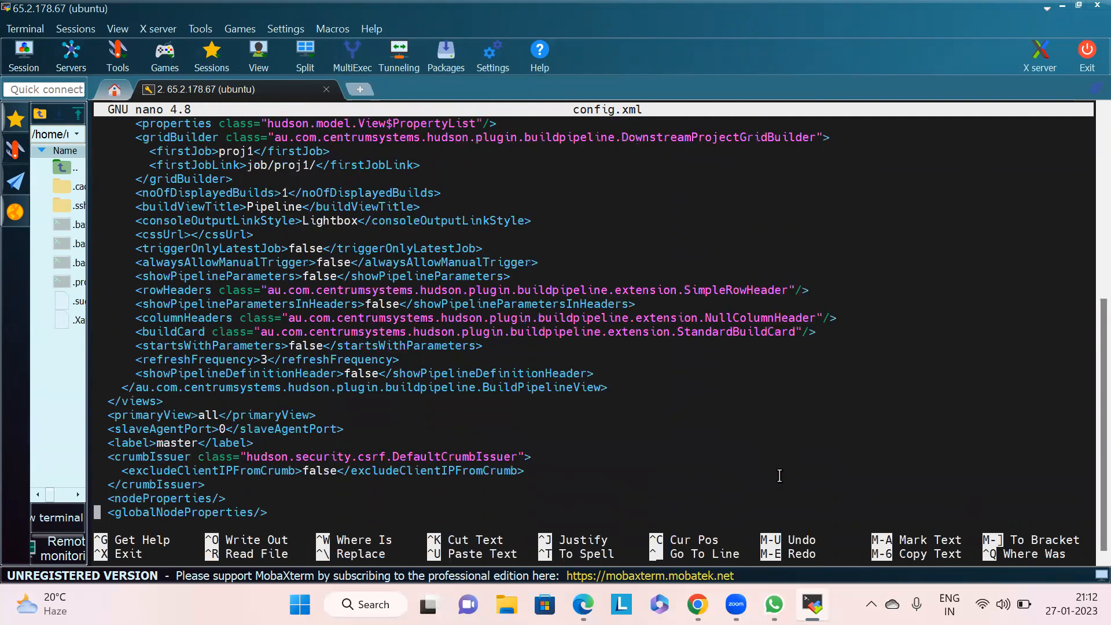
key(Down)
key(Down)
key(Down)
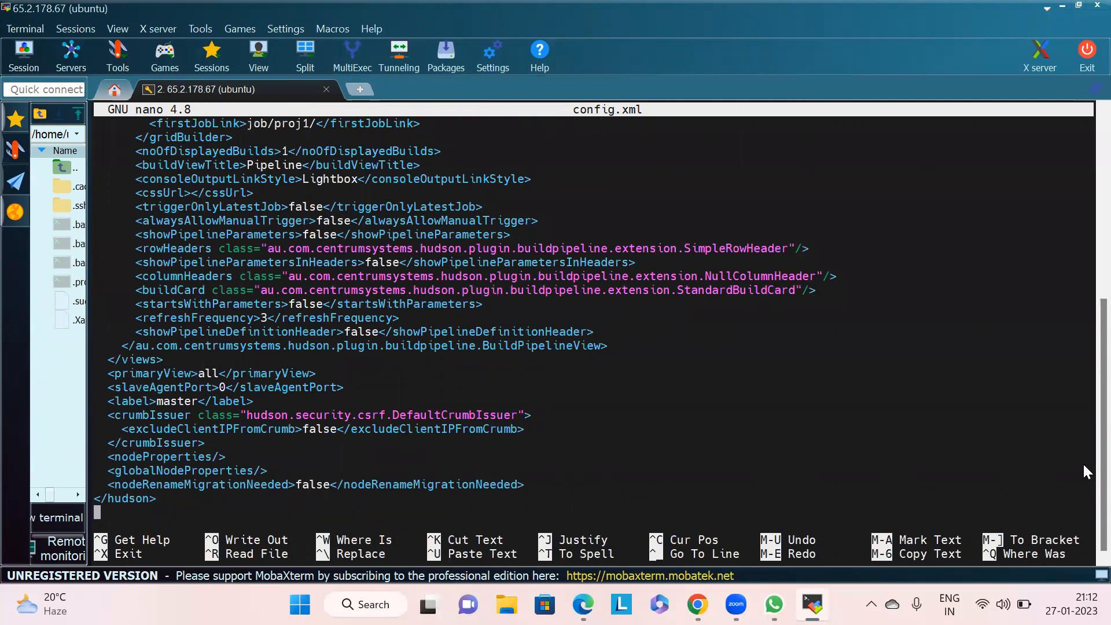
scroll(1081, 408, up, 2)
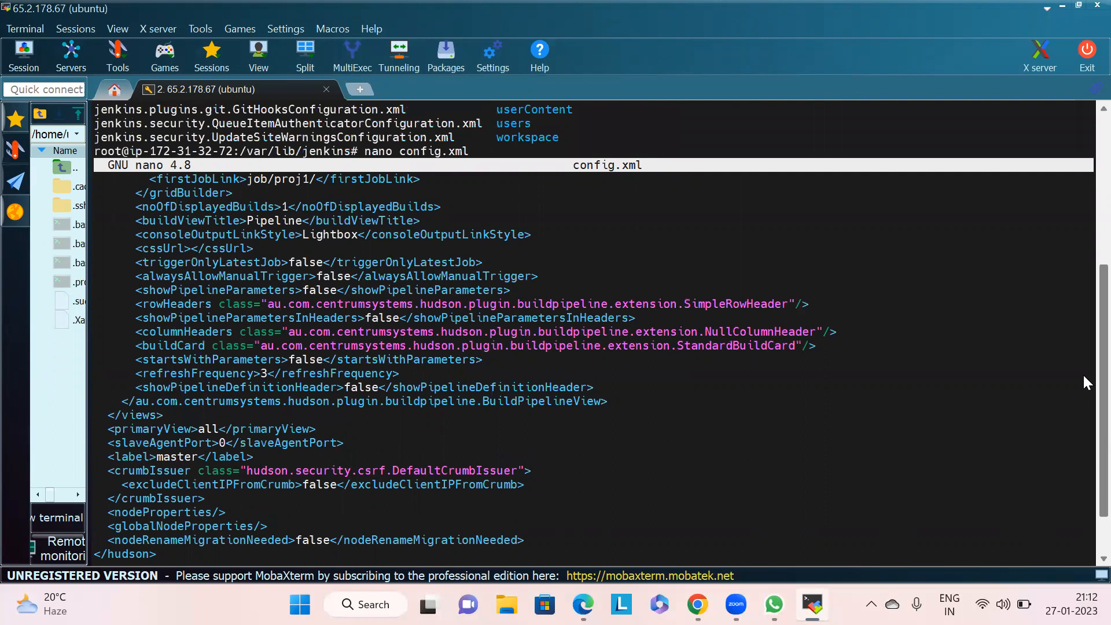
scroll(1084, 376, down, 2)
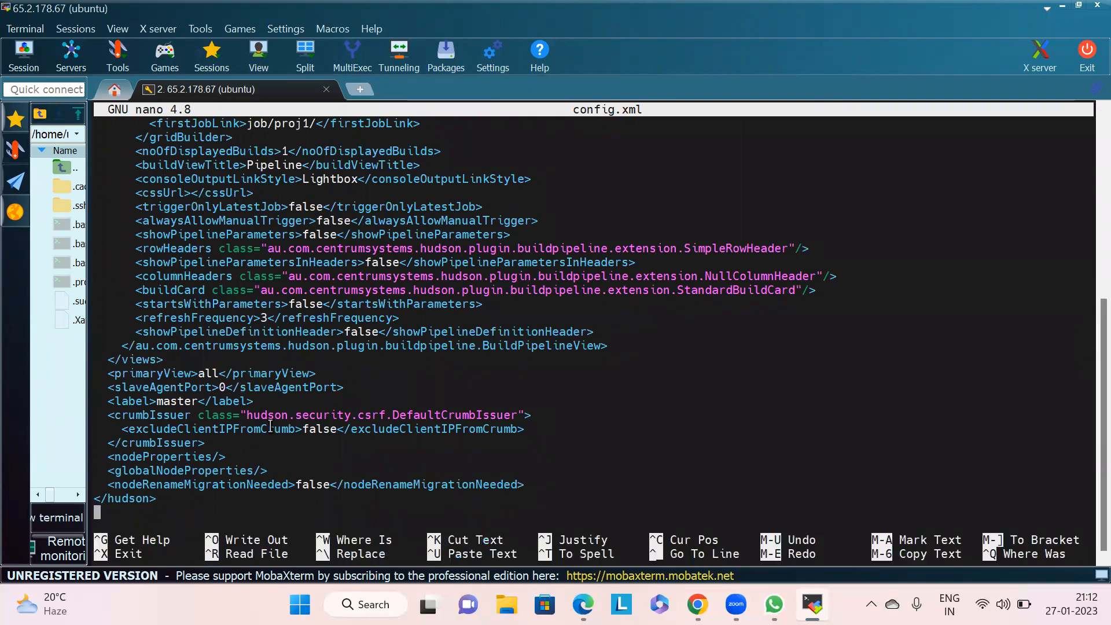
key(Up)
key(Up)
key(Up)
key(Up)
key(Up)
key(Up)
key(Up)
key(Up)
key(Up)
key(Up)
key(Up)
key(Up)
key(Up)
key(Up)
key(Up)
key(Up)
key(Up)
key(Up)
key(Up)
key(Up)
key(Up)
key(Up)
key(Up)
key(Up)
key(Up)
key(Up)
key(Up)
key(Up)
key(Up)
key(Up)
key(Up)
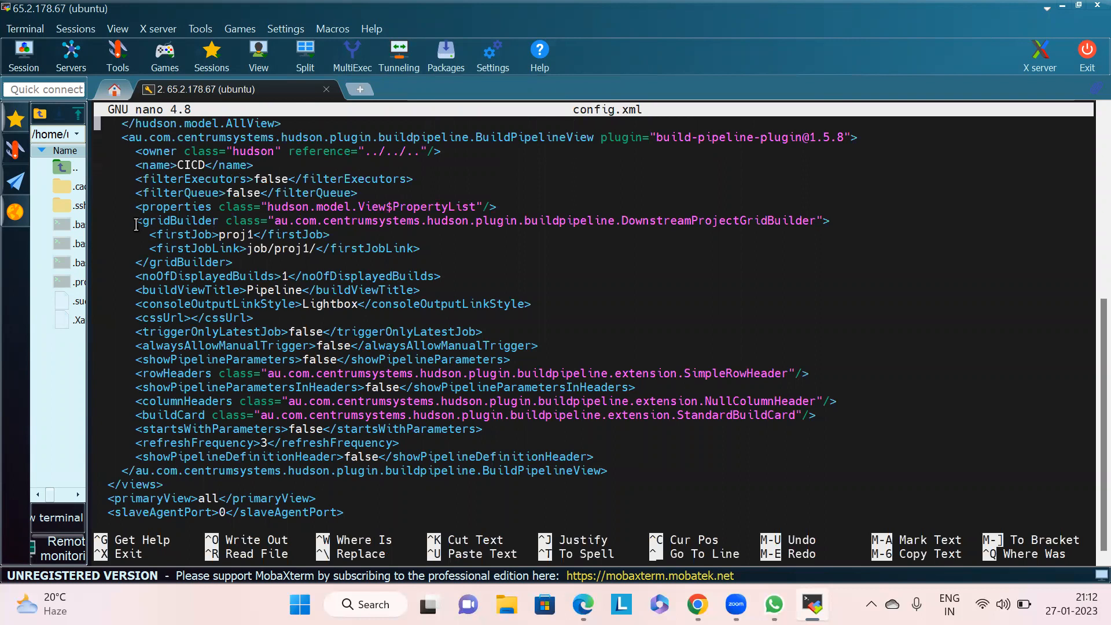
- Highlight and review the pipeline view, workspace directory and builds directory entries in config.xml
drag(141, 238, 446, 249)
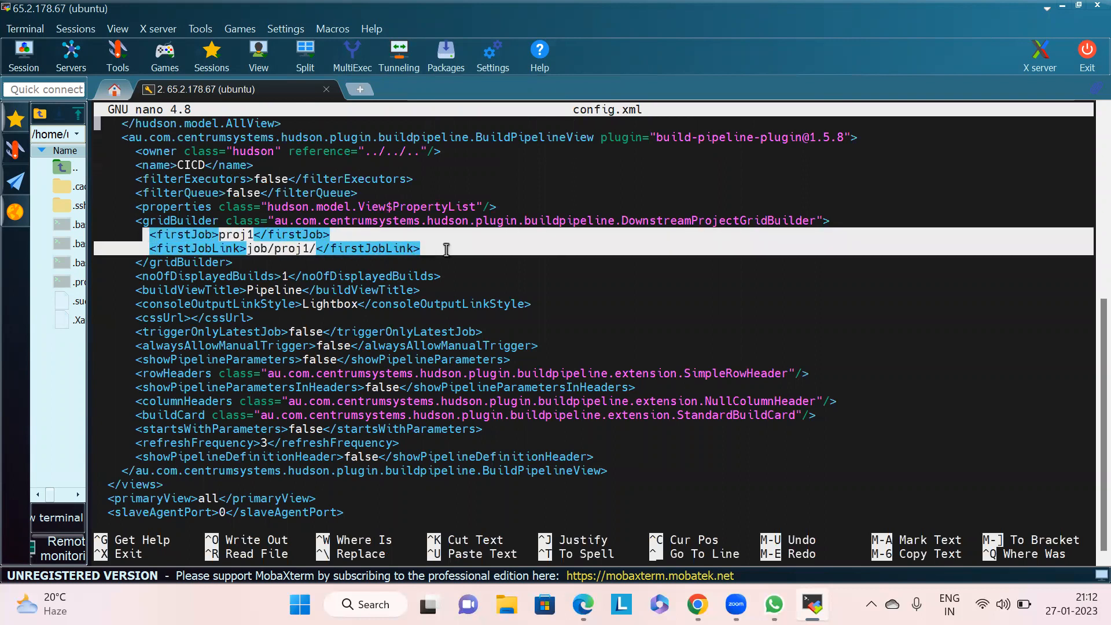
click(134, 296)
drag(133, 297, 468, 273)
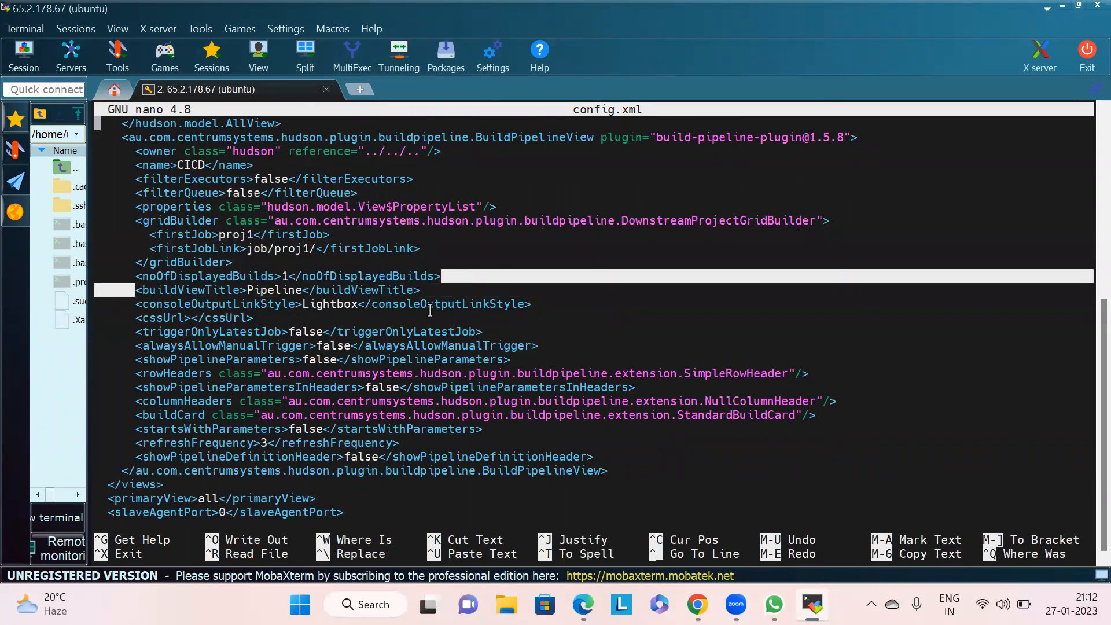
click(310, 353)
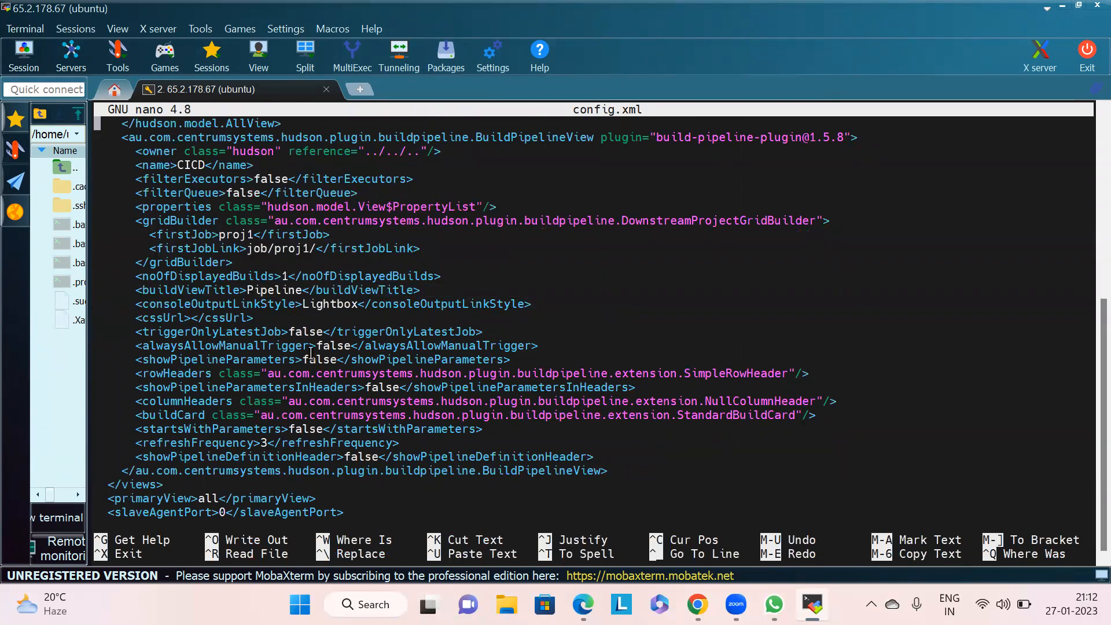
scroll(311, 352, up, 1)
scroll(311, 353, up, 8)
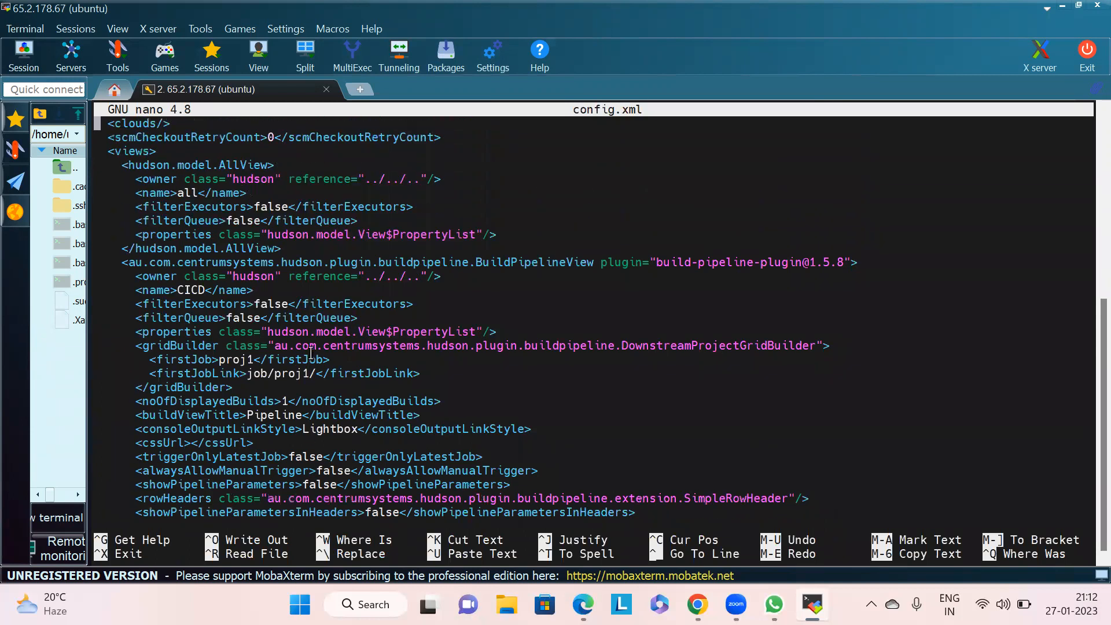
drag(130, 292, 294, 289)
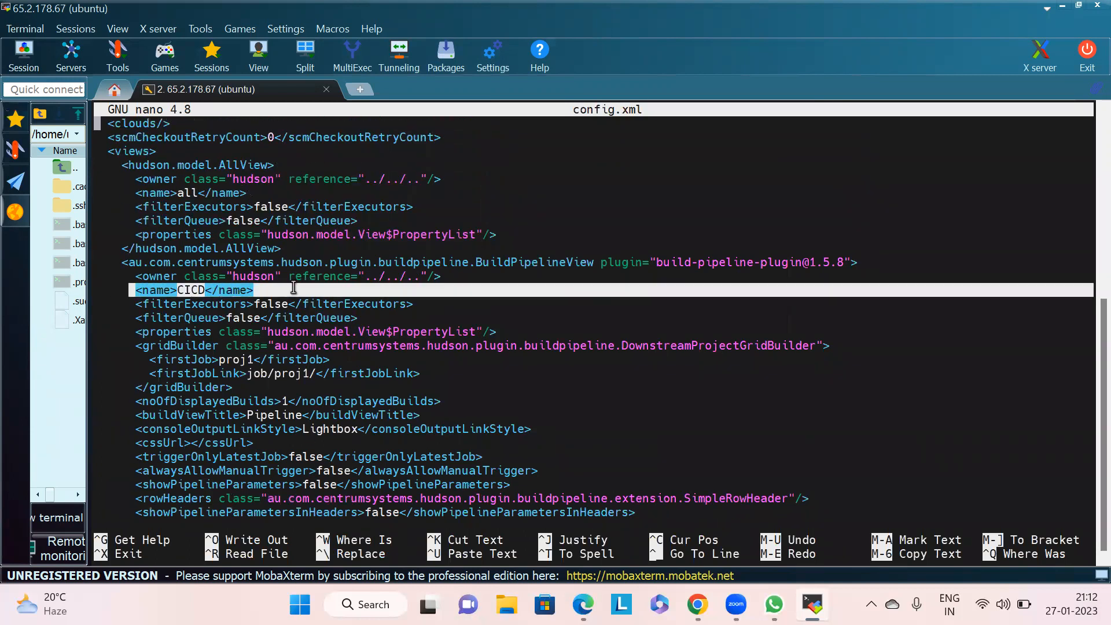
click(325, 313)
scroll(325, 313, up, 1)
scroll(326, 312, up, 7)
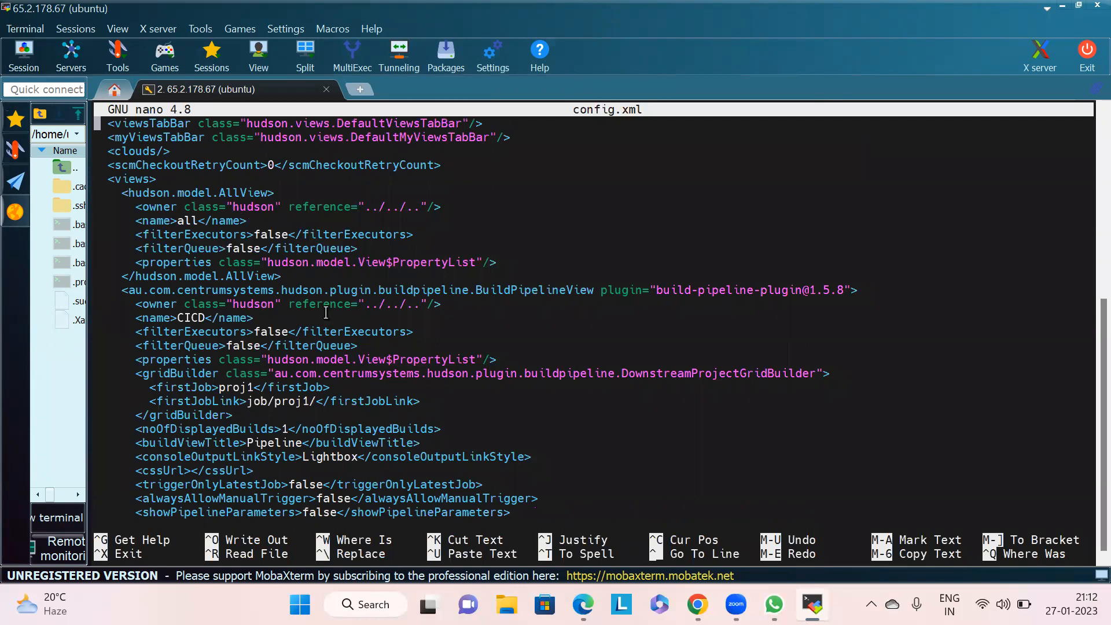
scroll(326, 313, up, 5)
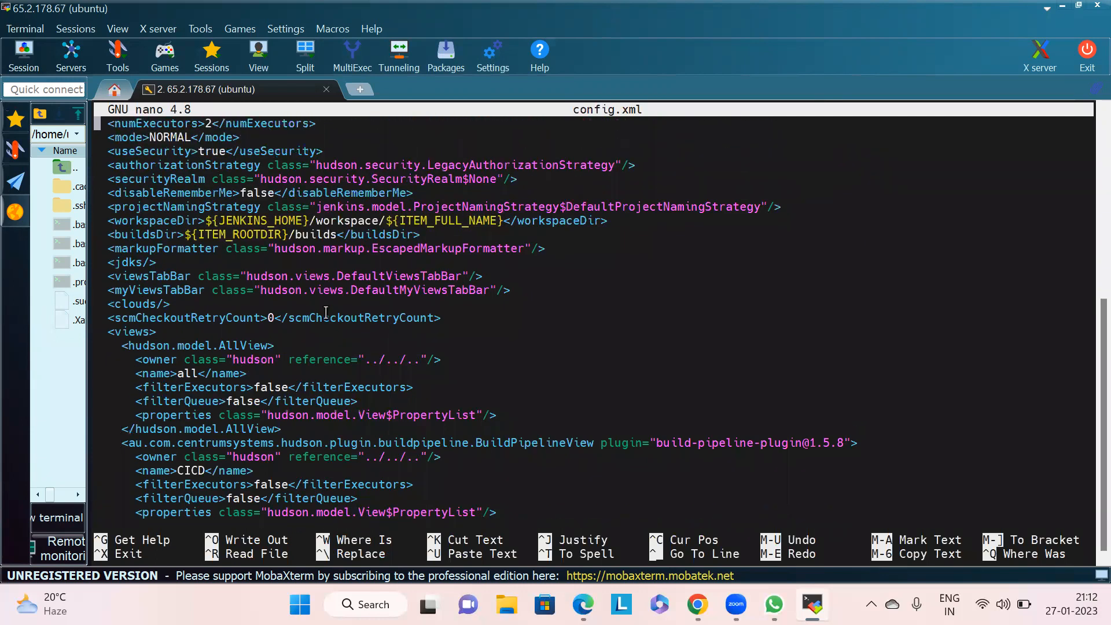
drag(108, 222, 309, 207)
drag(207, 222, 315, 221)
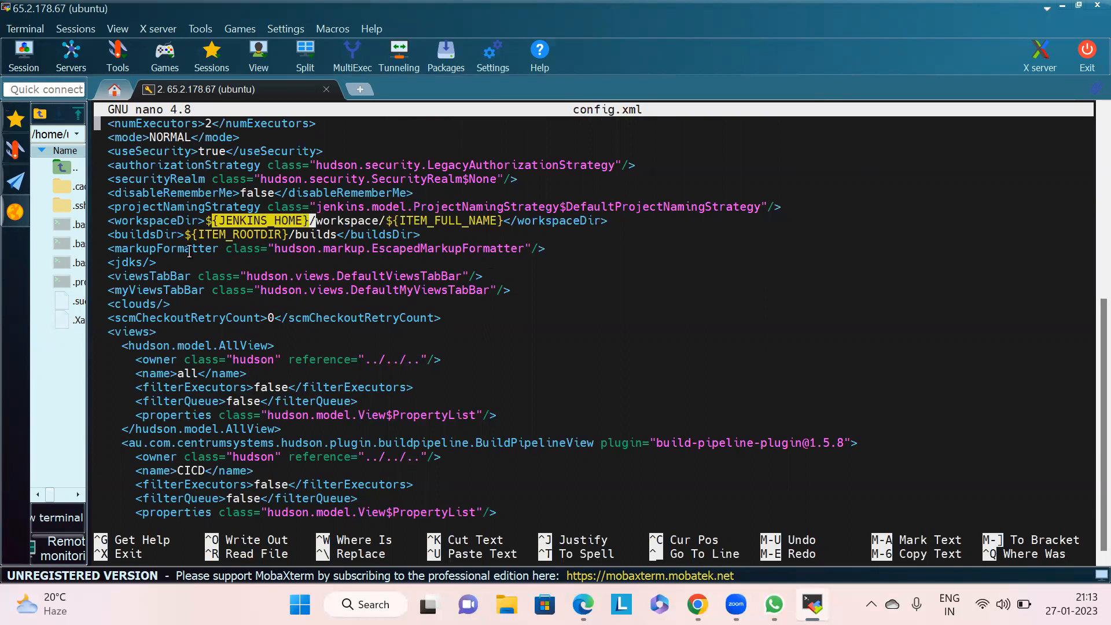
drag(115, 236, 257, 228)
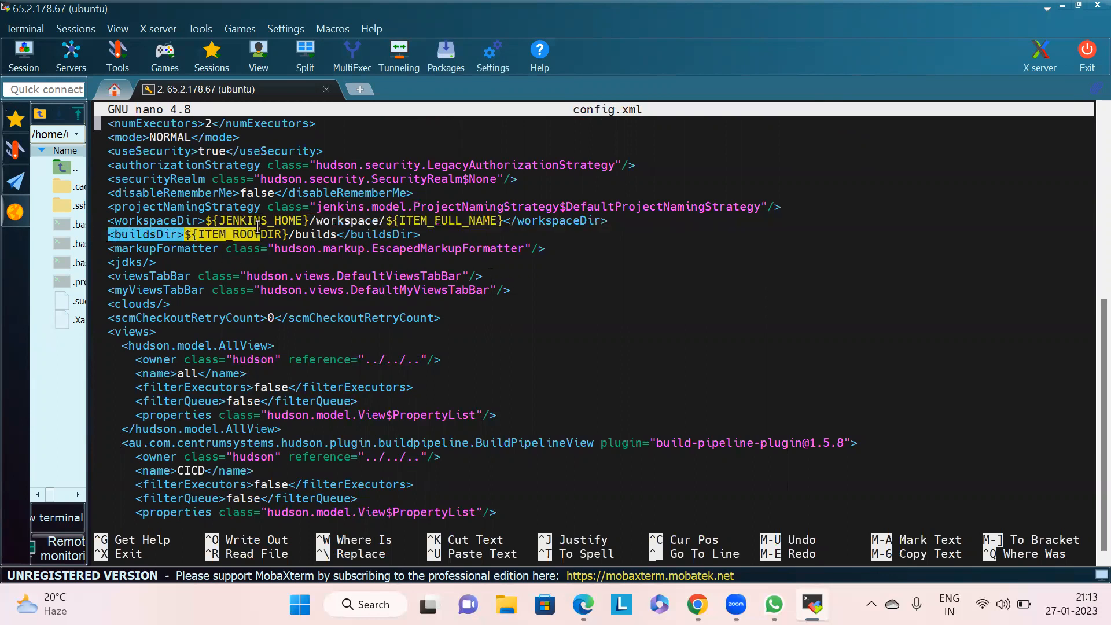
click(305, 330)
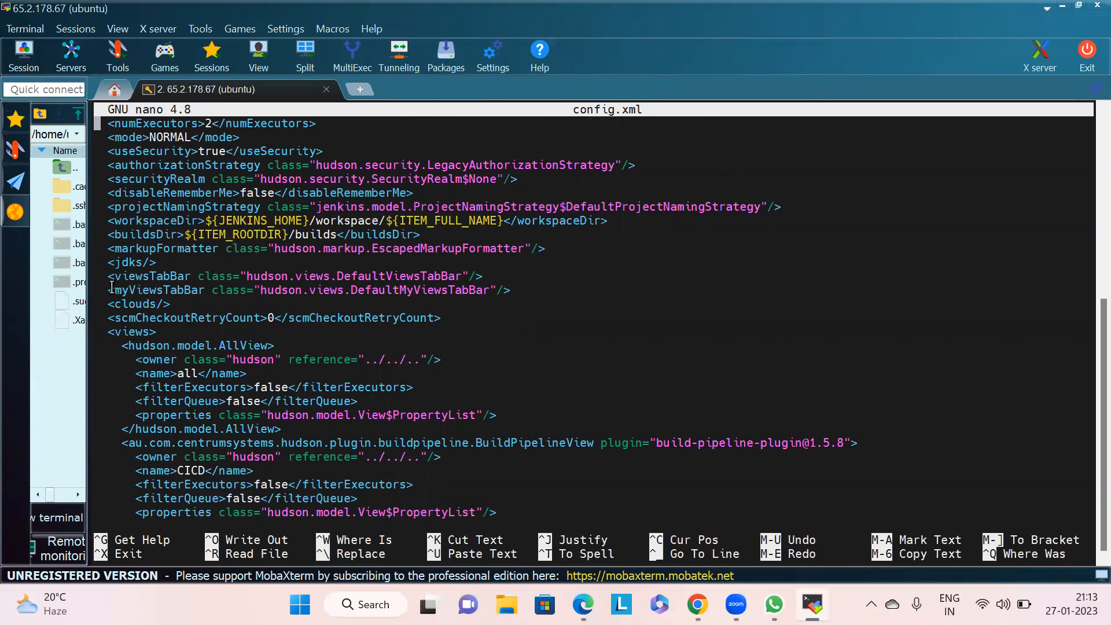
drag(112, 287, 184, 289)
click(272, 307)
scroll(272, 308, up, 2)
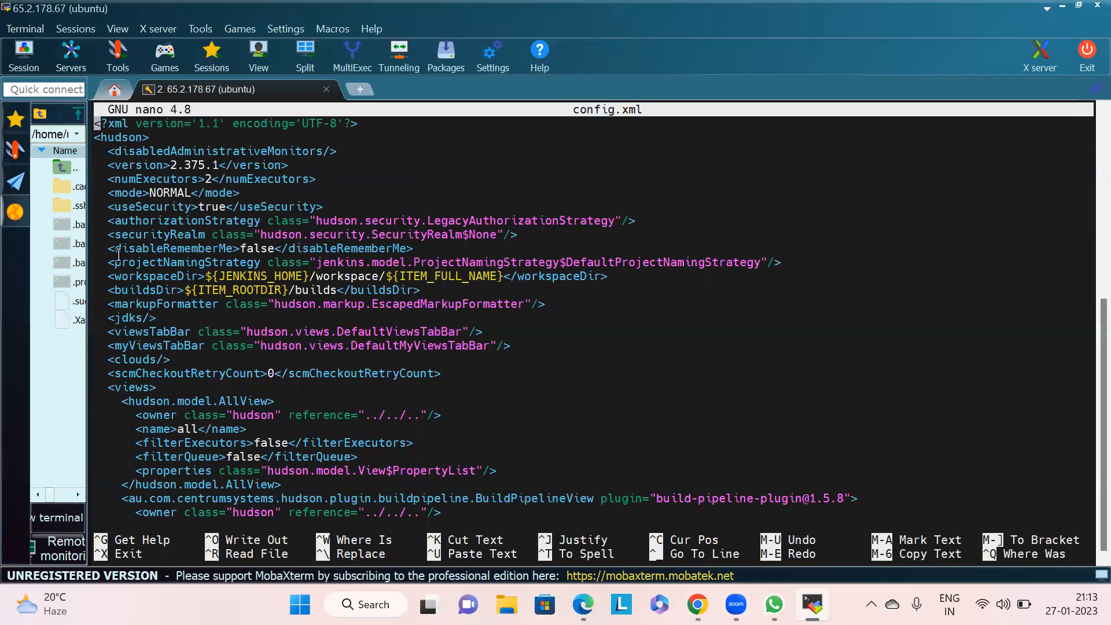
- Review the useSecurity, authorizationStrategy, securityRealm and related entries at the top of config.xml
drag(104, 234, 254, 234)
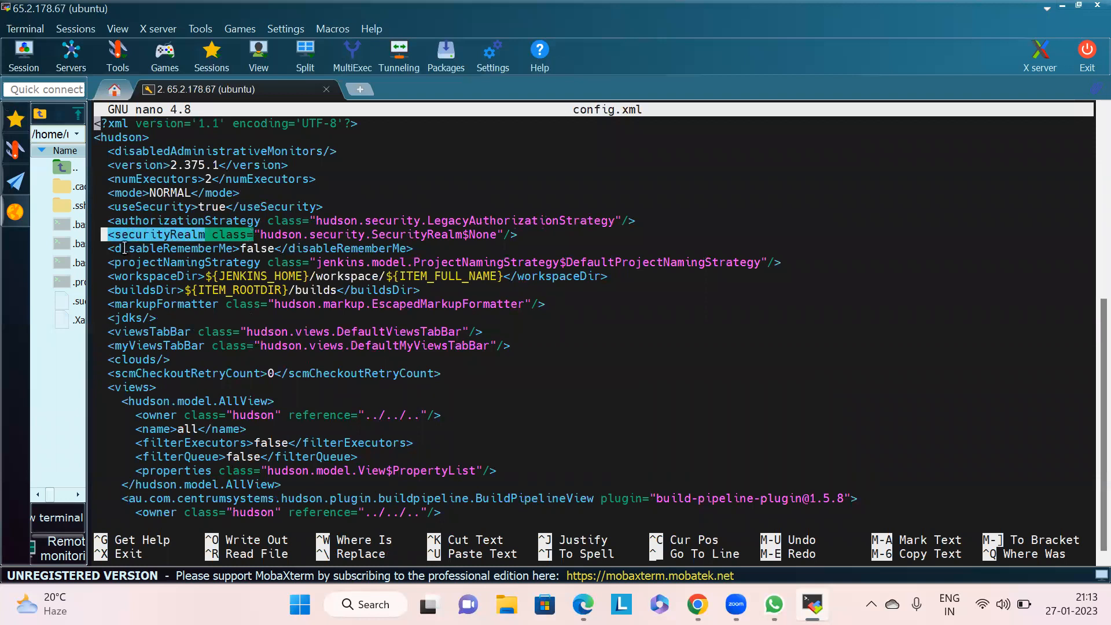
click(102, 248)
drag(101, 248, 239, 248)
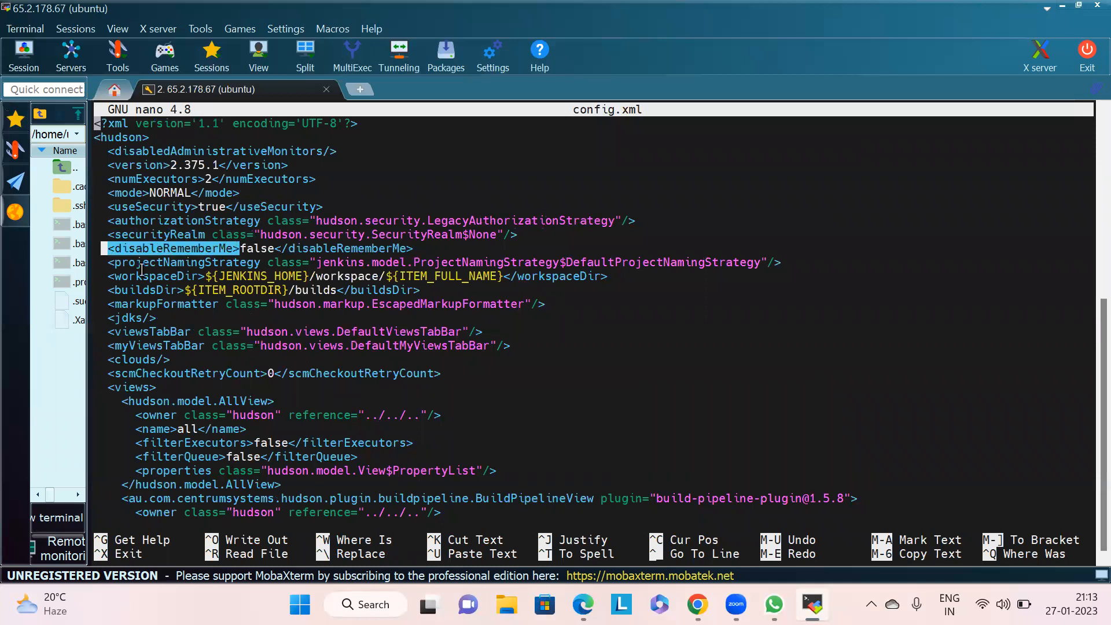
drag(101, 262, 261, 262)
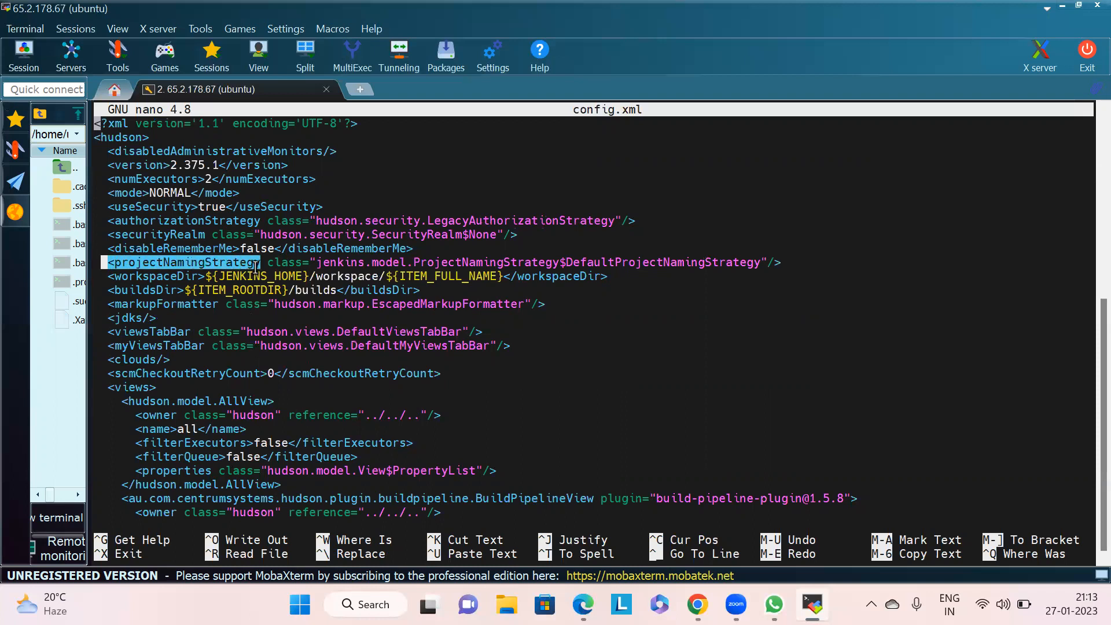
click(106, 210)
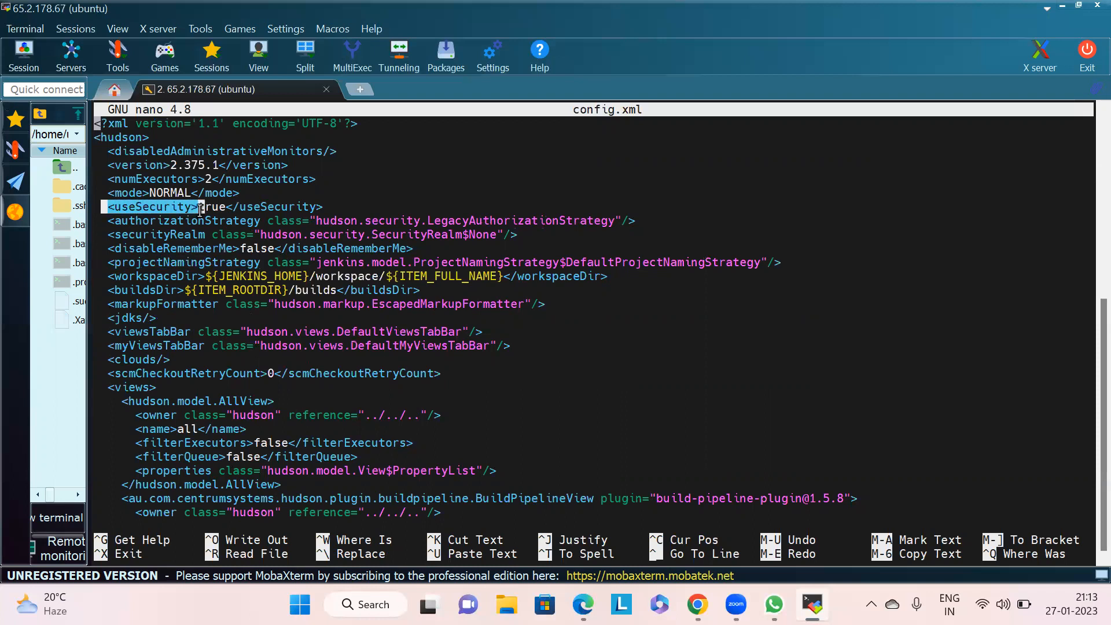
drag(104, 166, 170, 167)
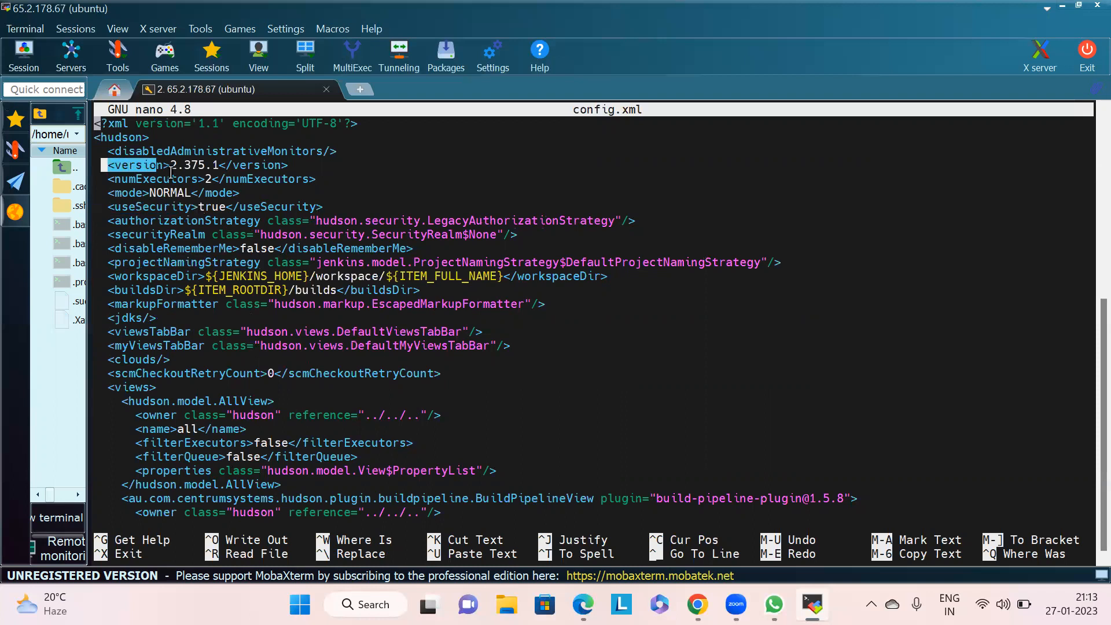
click(467, 313)
key(Down)
key(Down)
key(Down)
key(Down)
key(Down)
key(Down)
key(Down)
key(Down)
key(Down)
key(Down)
key(Down)
key(Down)
key(Down)
key(Down)
key(Down)
key(Down)
key(Down)
key(Down)
key(Down)
key(Down)
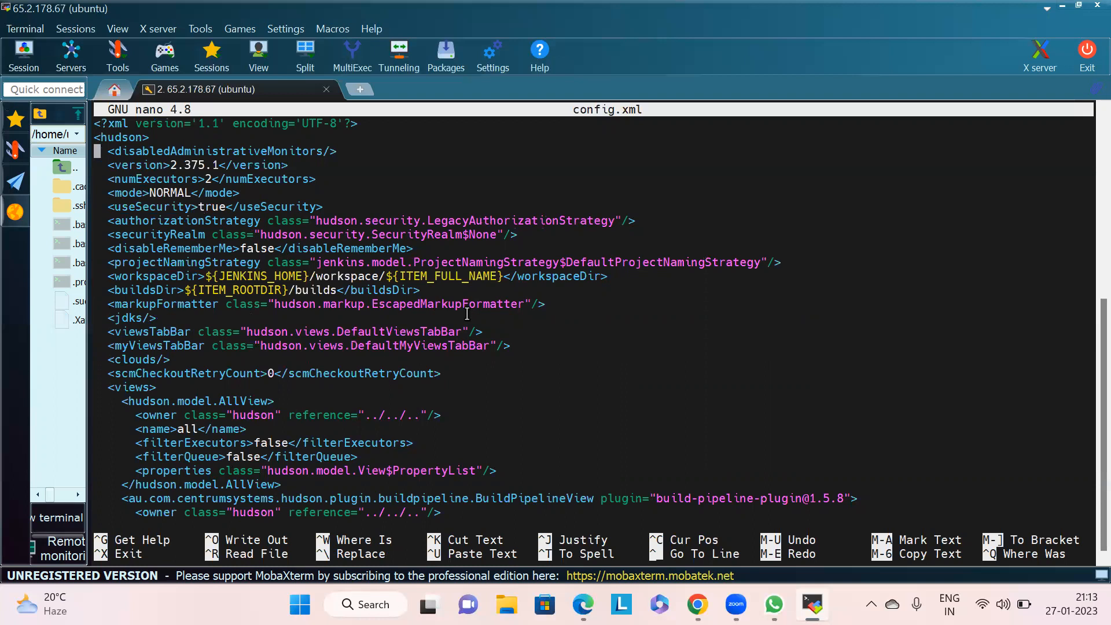
key(Down)
key(Down)
key(Down)
key(Down)
key(Down)
key(Down)
key(Down)
key(Down)
key(Down)
key(Down)
key(Down)
key(Down)
key(Down)
key(Down)
key(Down)
key(Down)
key(Down)
key(Down)
key(Down)
key(Down)
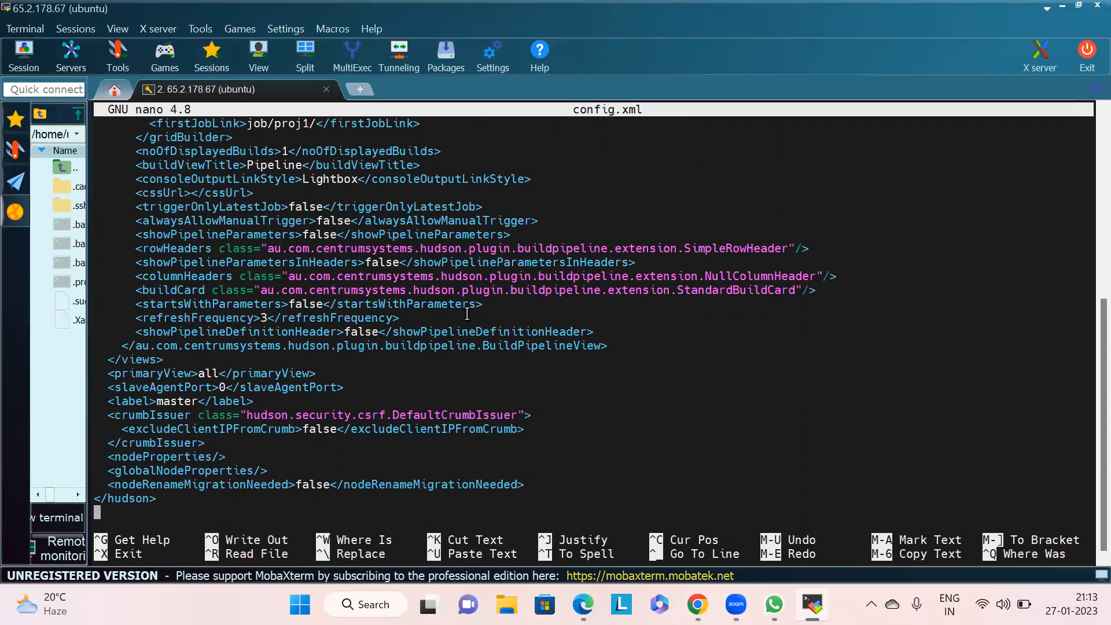
scroll(467, 314, up, 15)
scroll(467, 315, up, 7)
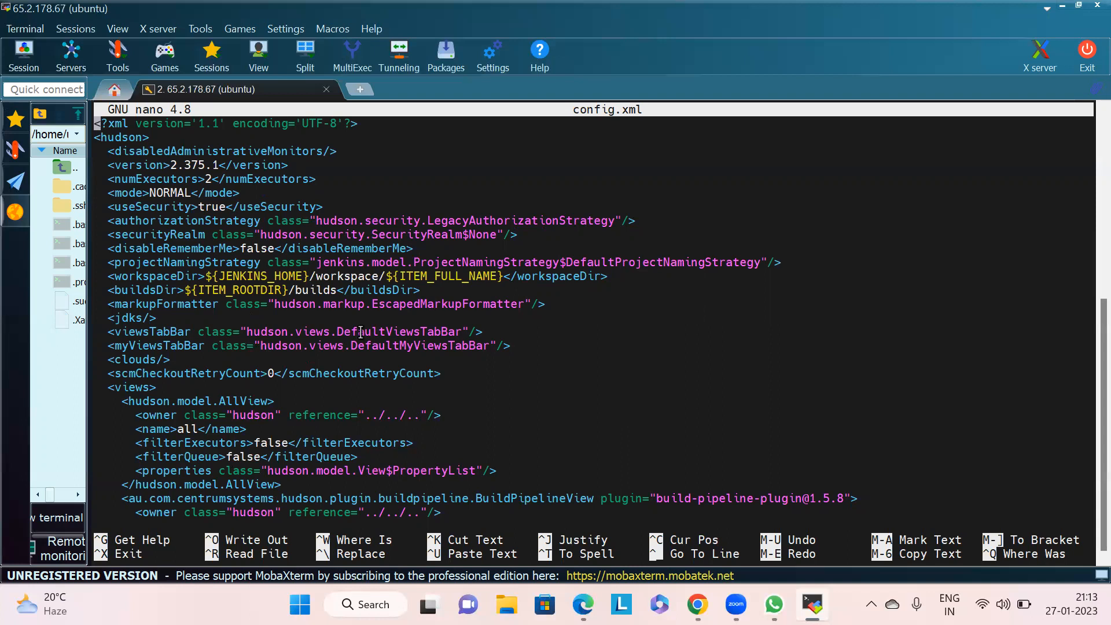
- Set the useSecurity value in config.xml to false
key(Down)
key(Down)
key(Down)
key(Down)
key(Down)
key(Down)
key(Right)
key(Right)
key(Right)
key(Right)
key(Right)
key(Right)
key(Right)
key(Right)
key(Right)
key(Right)
key(Right)
key(Right)
key(Right)
key(Right)
key(Right)
key(Right)
key(Right)
key(Right)
key(Right)
key(Right)
key(Right)
key(Right)
key(Right)
key(Right)
key(Right)
key(Right)
key(Left)
key(Left)
key(Left)
key(Left)
key(Left)
key(Left)
key(Left)
key(BackSpace)
key(BackSpace)
key(BackSpace)
key(BackSpace)
text(fla)
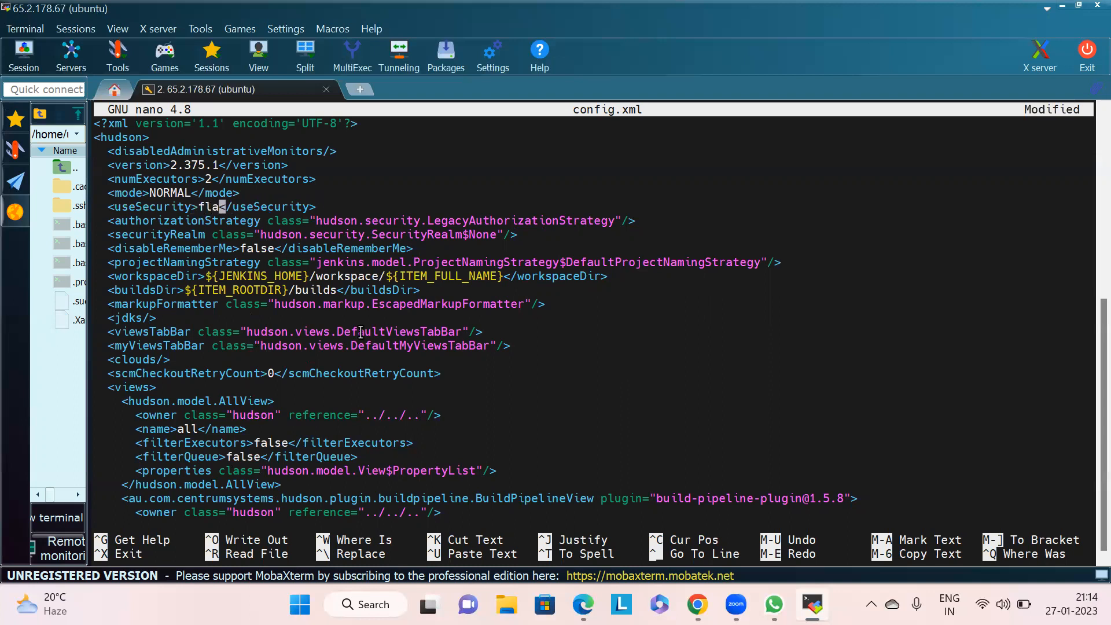
text(se)
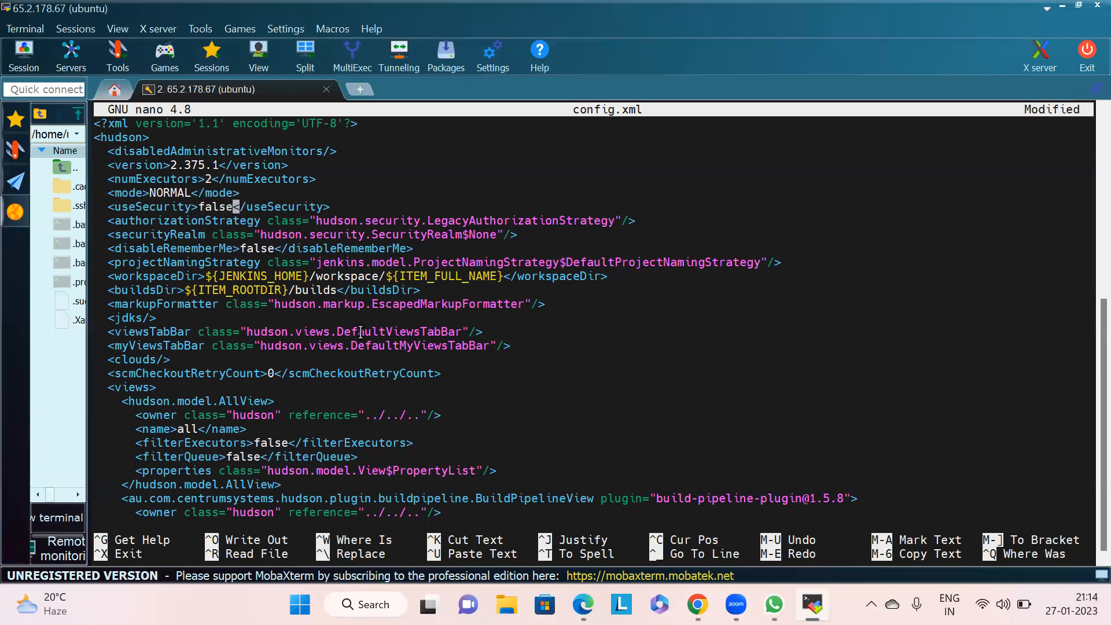
- Delete the authorizationStrategy line below useSecurity in config.xml
key(Down)
key(Left)
key(Left)
key(Left)
key(Left)
key(Left)
key(Left)
key(Left)
key(Left)
key(Left)
key(Left)
key(Left)
key(Left)
key(Left)
key(Left)
key(Left)
key(Left)
key(Left)
key(Left)
drag(428, 218, 470, 224)
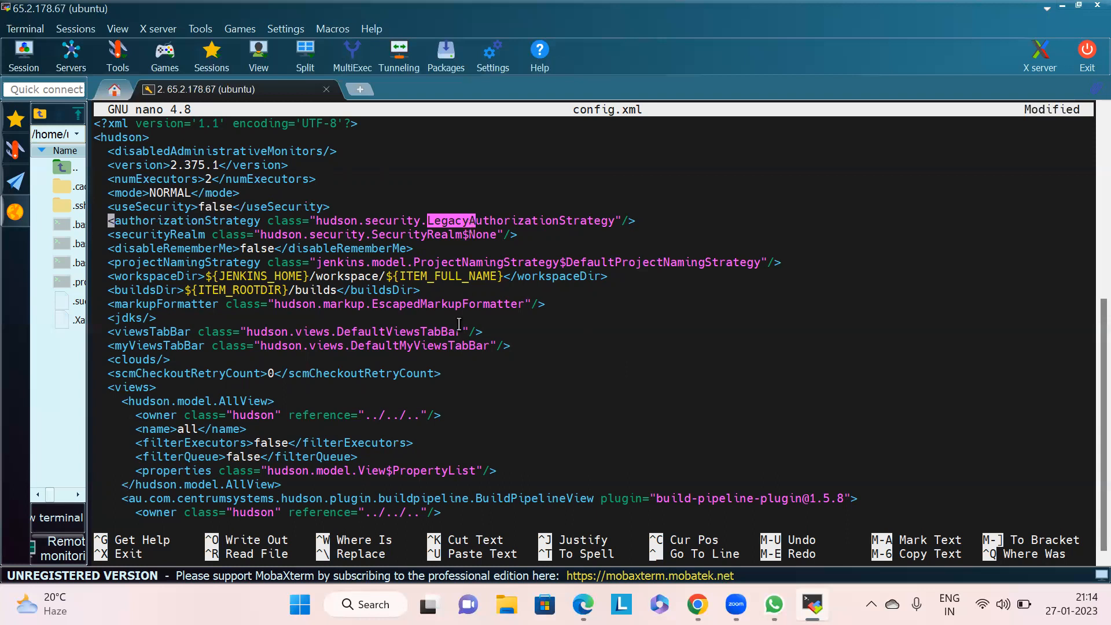
key(Delete)
key(Delete)
key(Delete)
key(Delete)
key(Delete)
key(Delete)
key(Delete)
key(Delete)
key(Delete)
key(Delete)
key(Delete)
key(Delete)
key(Delete)
key(Delete)
key(Delete)
key(Delete)
key(Delete)
key(Delete)
key(Delete)
key(Delete)
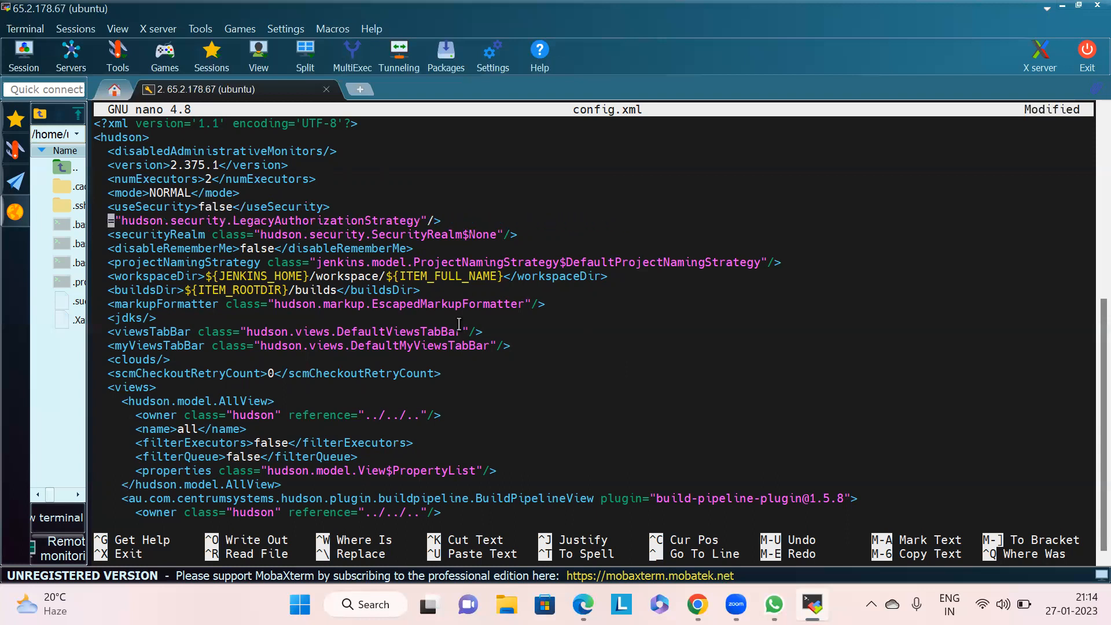
key(Delete)
key(Delete)
key(Delete)
key(Delete)
key(Delete)
key(Delete)
key(Delete)
key(Delete)
key(Delete)
key(Delete)
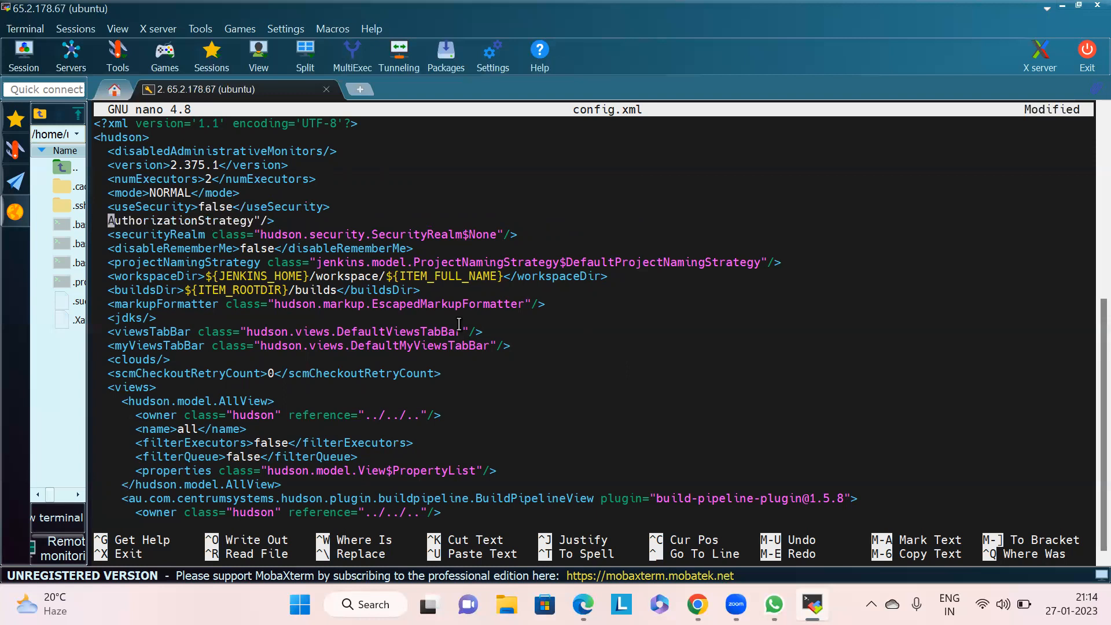
key(Delete)
key(Delete)
key(Delete)
key(Delete)
key(Delete)
key(Delete)
key(Delete)
key(Delete)
key(Delete)
key(Delete)
key(Delete)
key(Delete)
key(Delete)
key(Delete)
key(Delete)
key(Delete)
key(Delete)
key(Delete)
key(Delete)
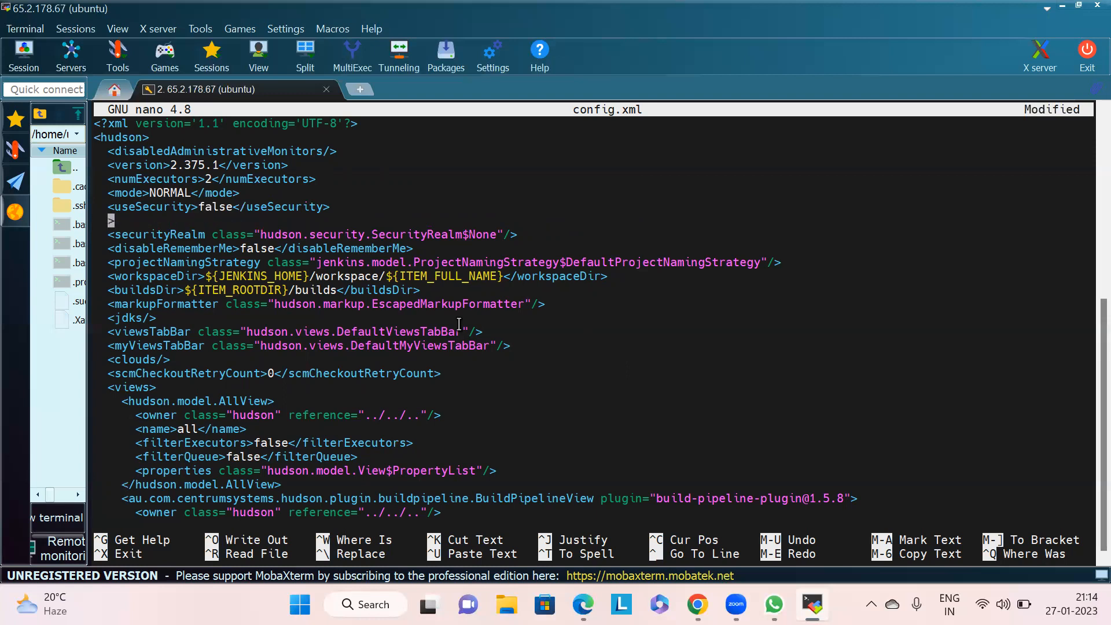
key(Delete)
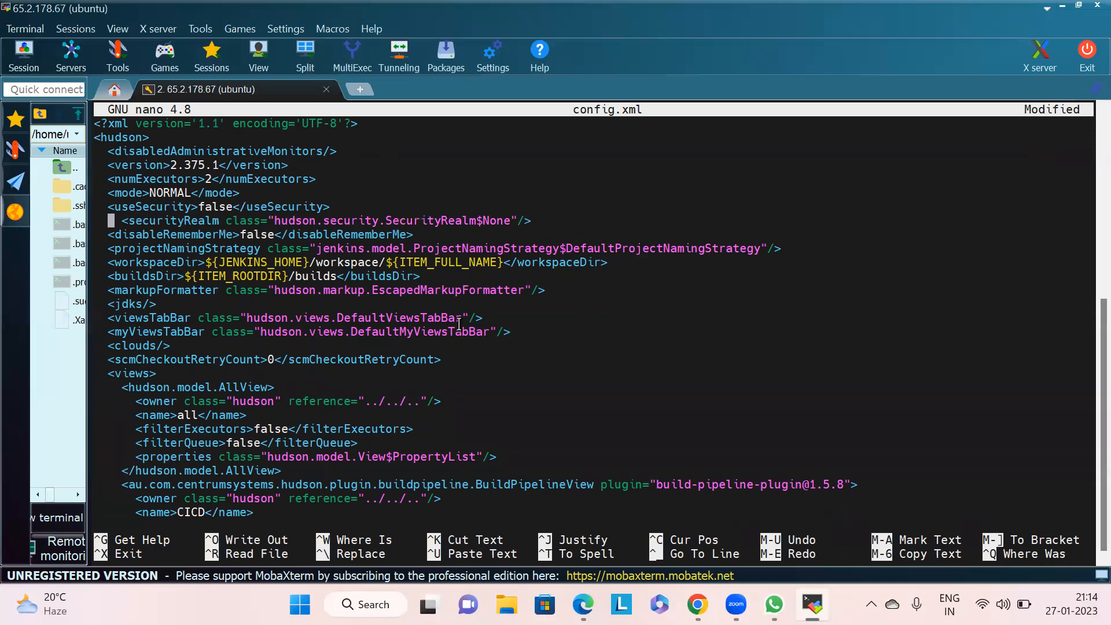
- Remove the blank line and indentation left where the authorizationStrategy line was deleted in config.xml
key(BackSpace)
key(BackSpace)
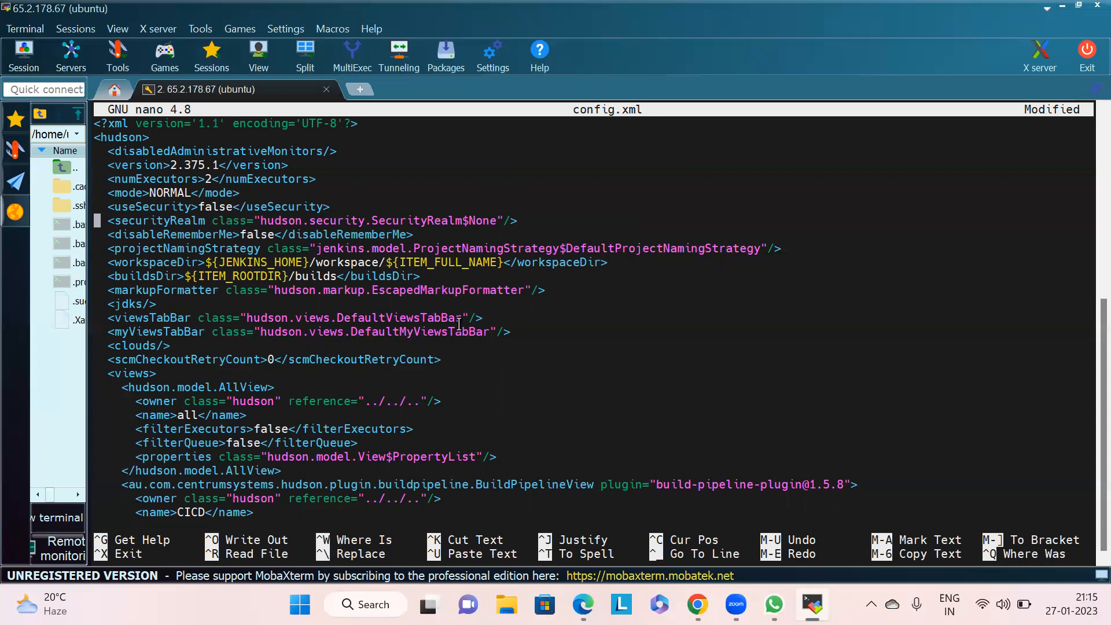
- Delete the securityRealm line with class hudson.security.SecurityRealm$None below useSecurity in config.xml
key(Right)
drag(469, 219, 504, 220)
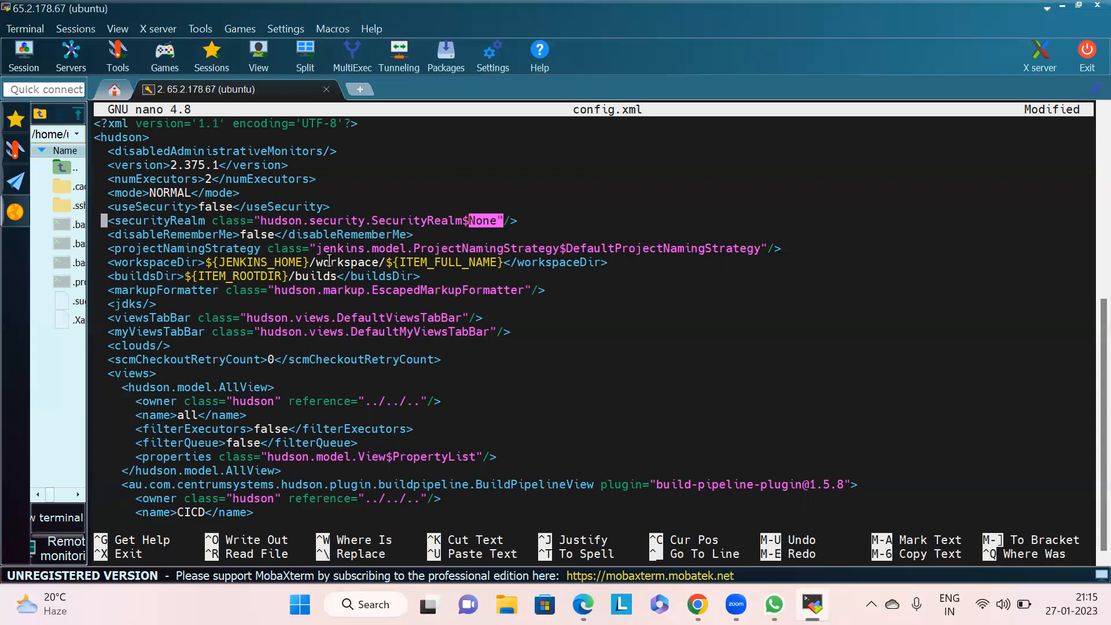
key(Delete)
key(Delete)
key(Delete)
key(Delete)
key(Delete)
key(Delete)
key(Delete)
key(Delete)
key(Delete)
key(Delete)
key(Delete)
key(Delete)
key(Delete)
key(Delete)
key(Delete)
key(Delete)
key(Delete)
key(Delete)
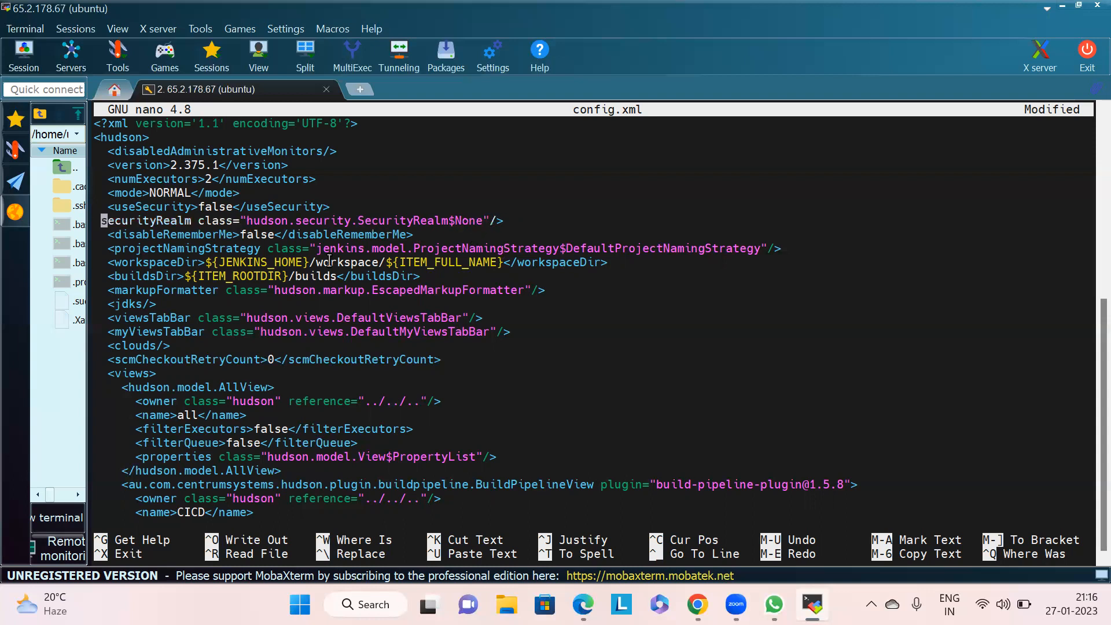
key(Delete)
key(Delete)
key(Delete)
key(Delete)
key(Delete)
key(Delete)
key(Delete)
key(Delete)
key(Delete)
key(Delete)
key(Delete)
key(Delete)
key(Delete)
key(Delete)
key(Delete)
key(Delete)
key(Delete)
key(Delete)
key(Delete)
key(Delete)
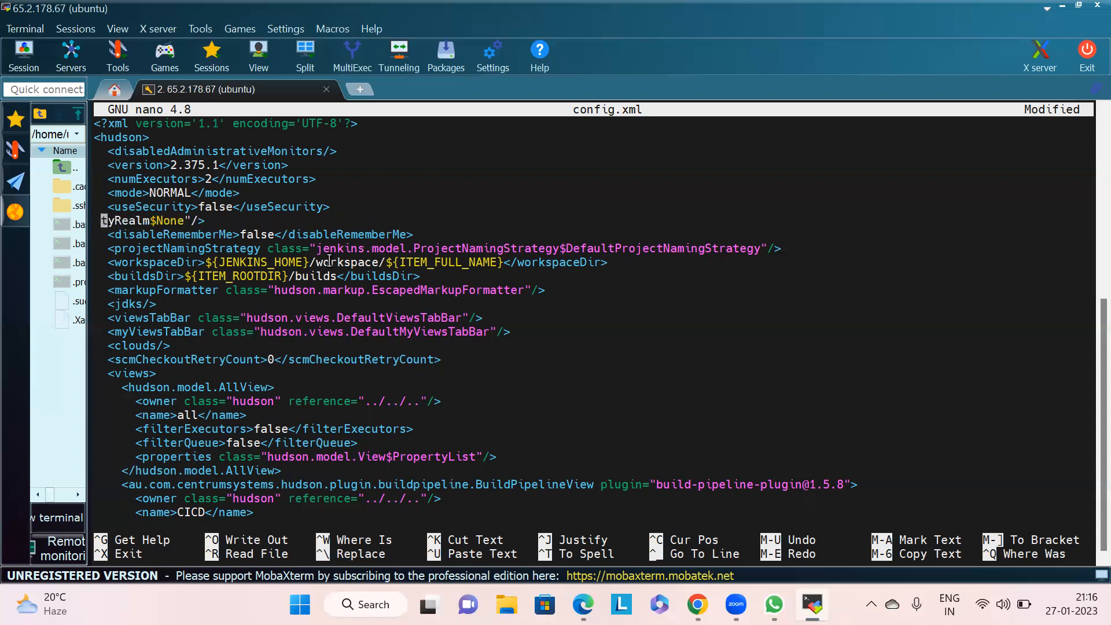
key(Delete)
key(Delete)
key(Delete)
key(Delete)
key(Delete)
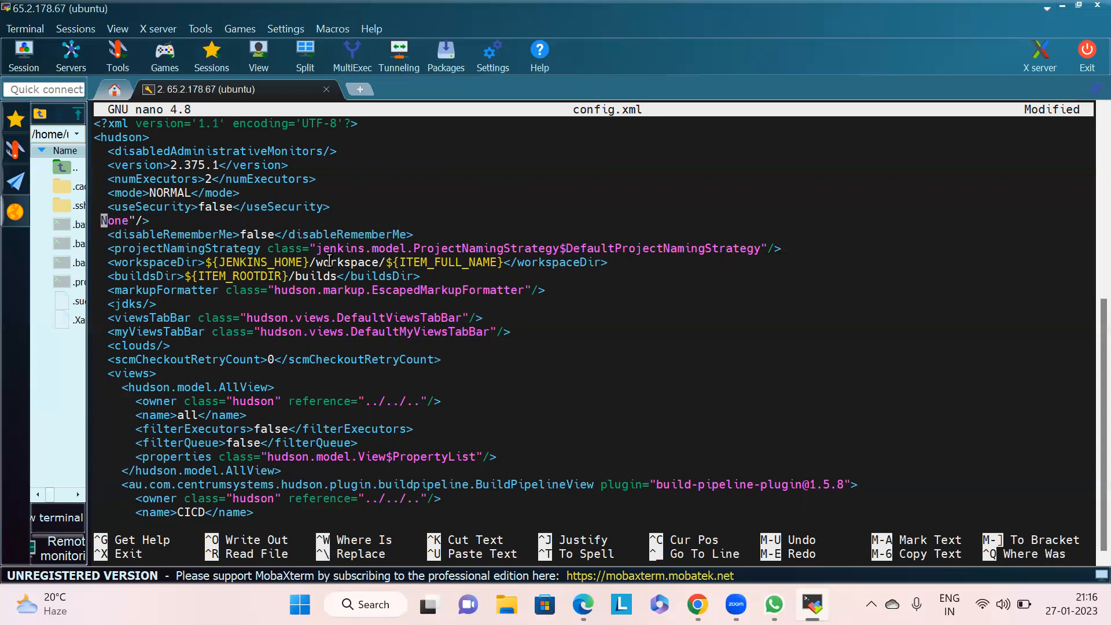
key(Delete)
key(Delete)
key(Delete)
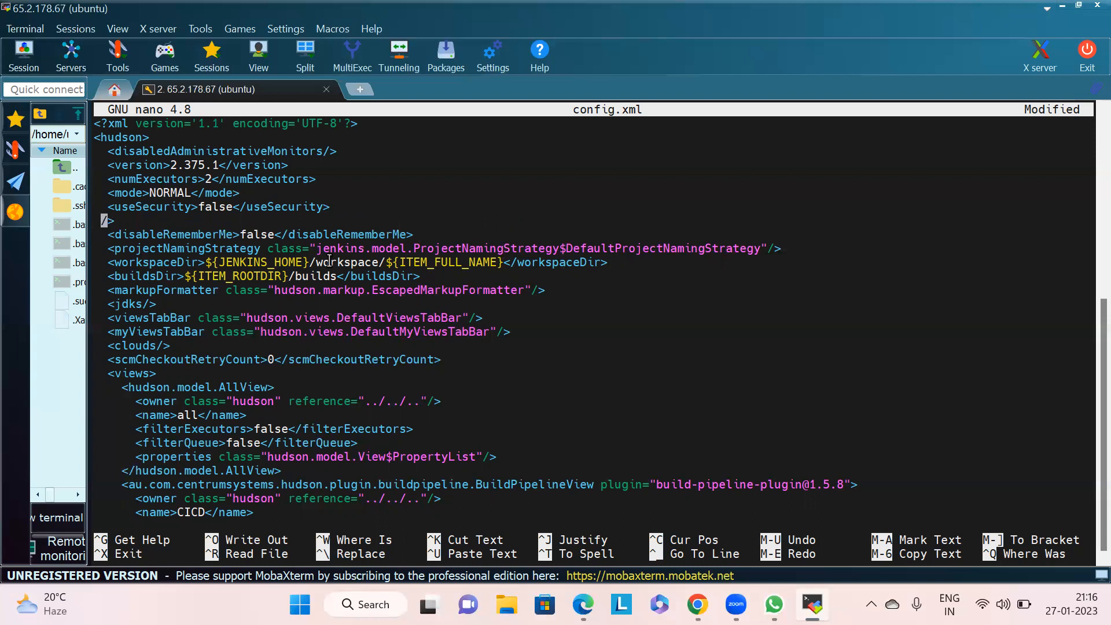
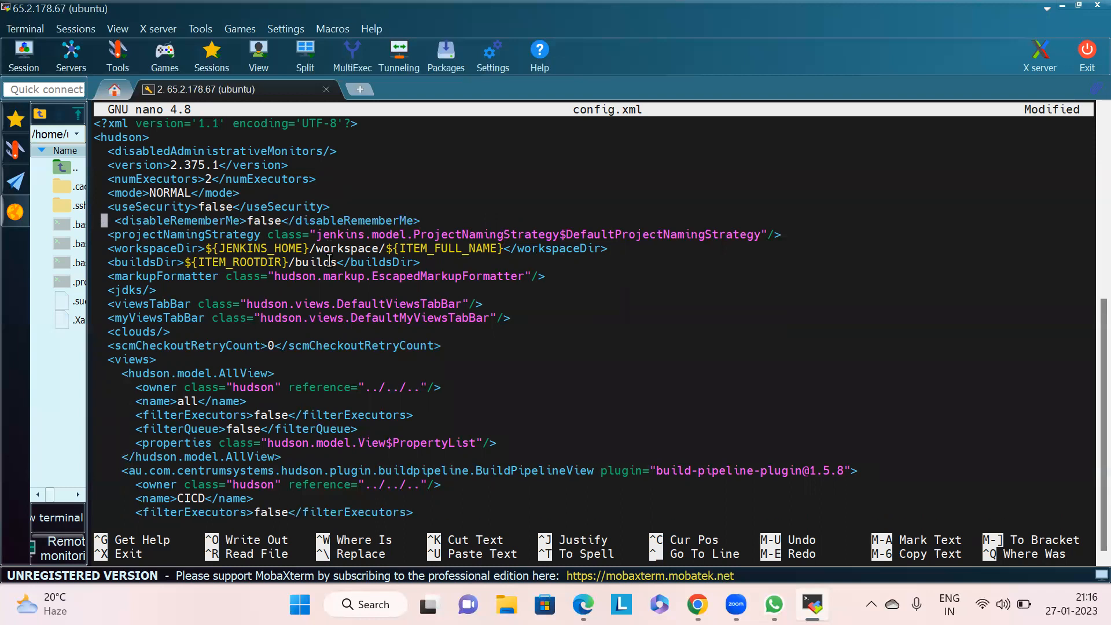
- Remove the indentation before the disableRememberMe line, then save config.xml and exit nano
key(Delete)
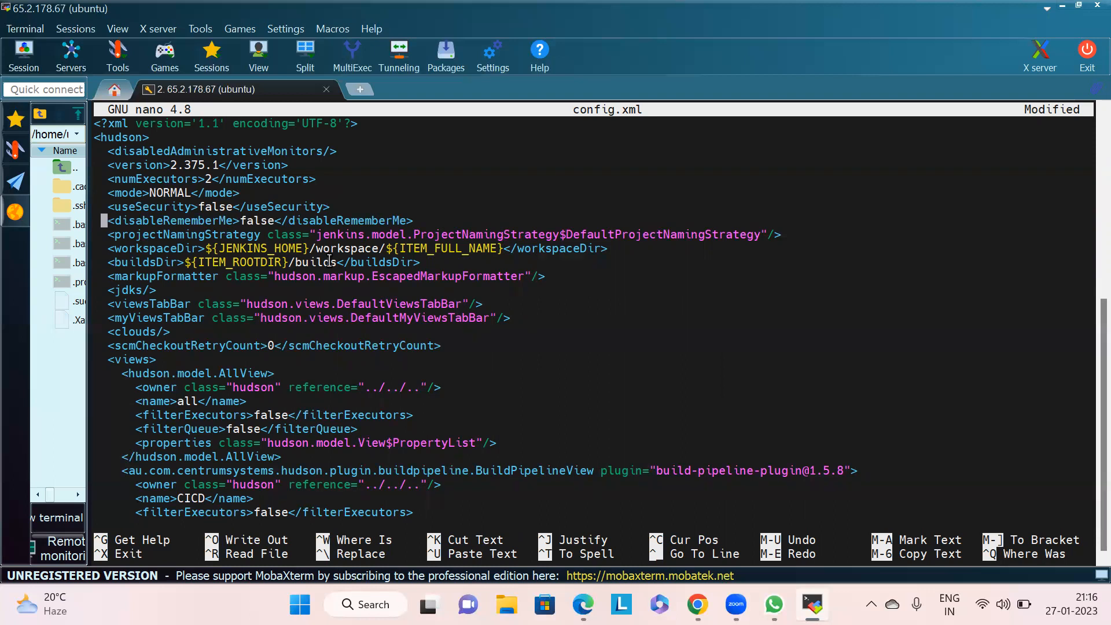
key(ctrl+x)
key(y)
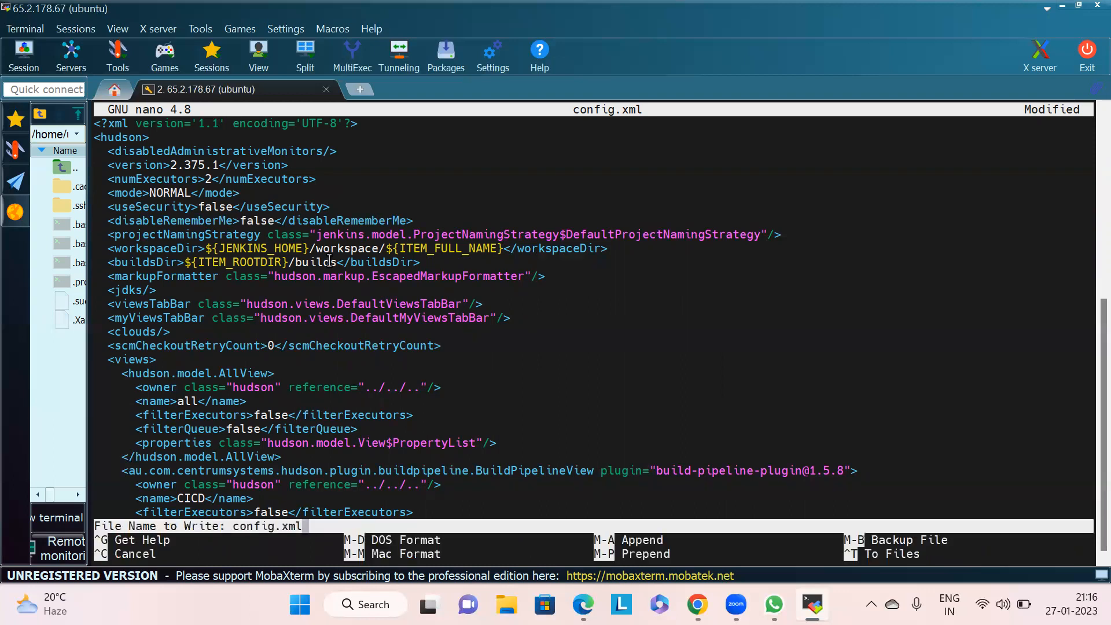
key(Return)
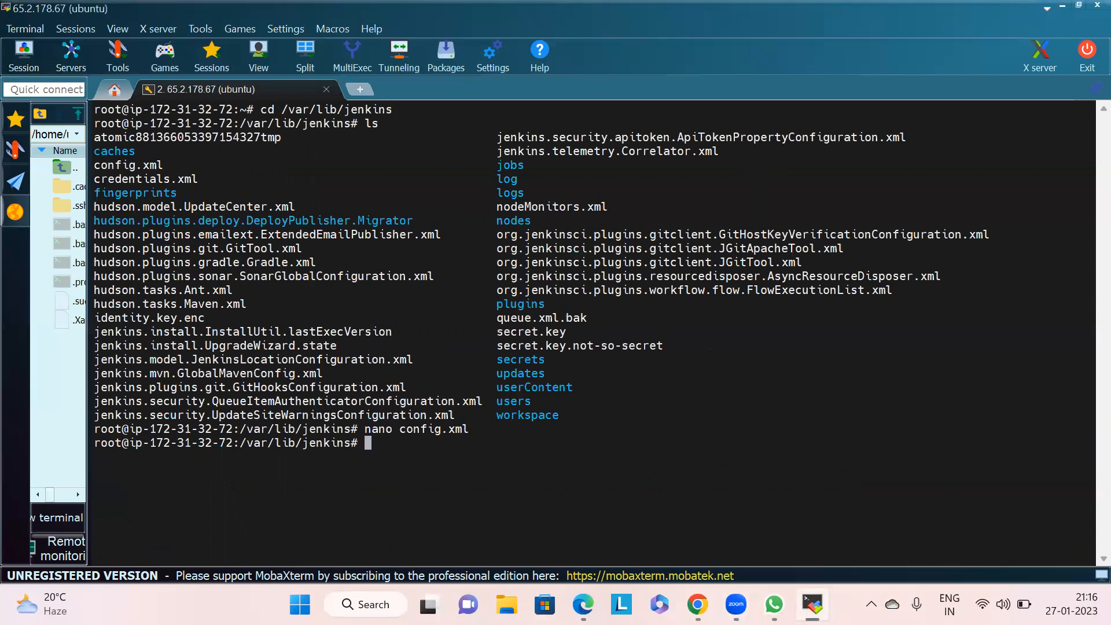
- Switch to the browser's Jenkins tab and reload the configureSecurity page, confirming the form resubmission
click(697, 604)
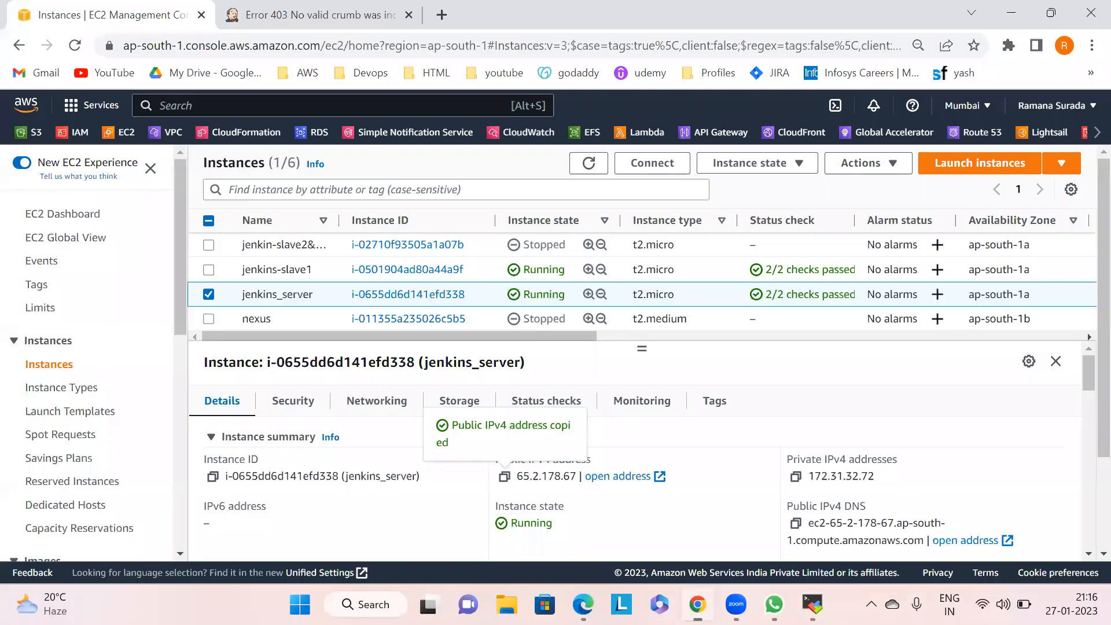
click(368, 4)
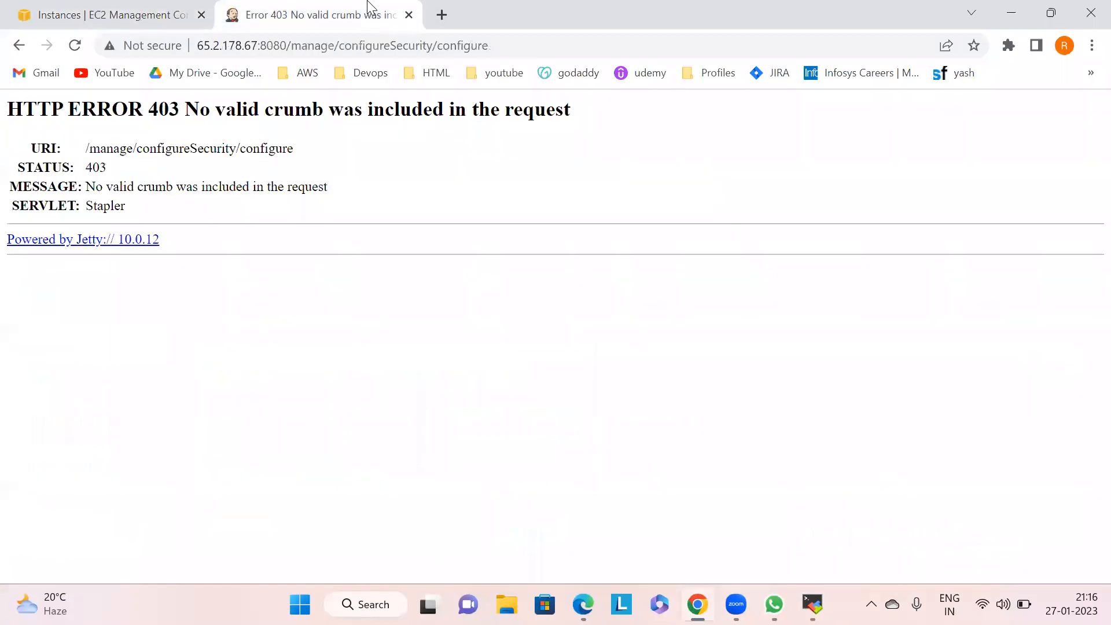
click(75, 46)
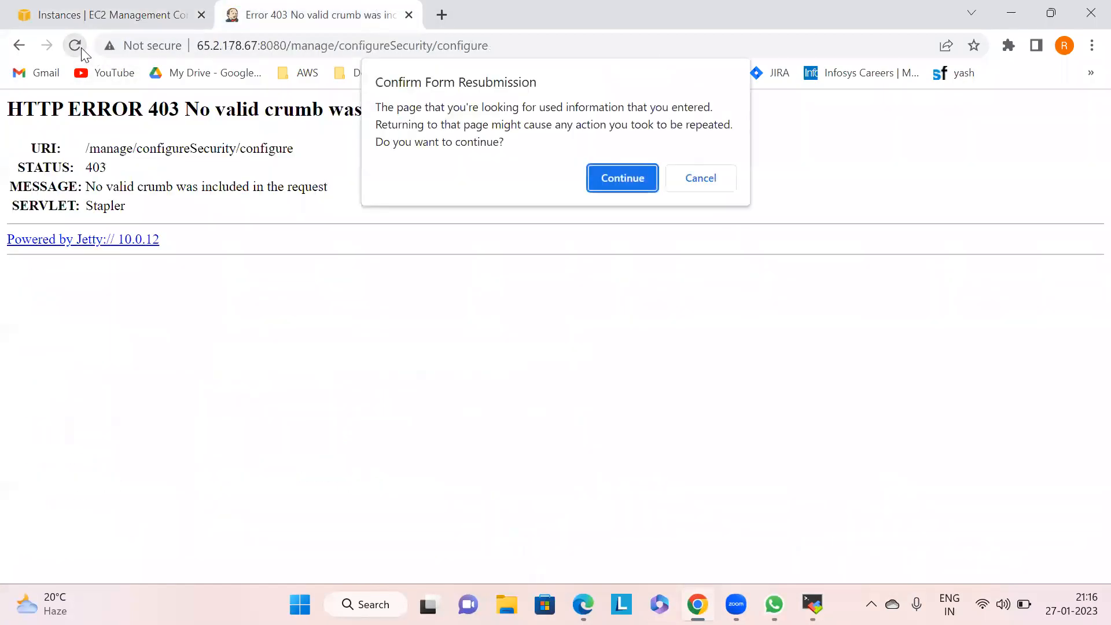
click(596, 176)
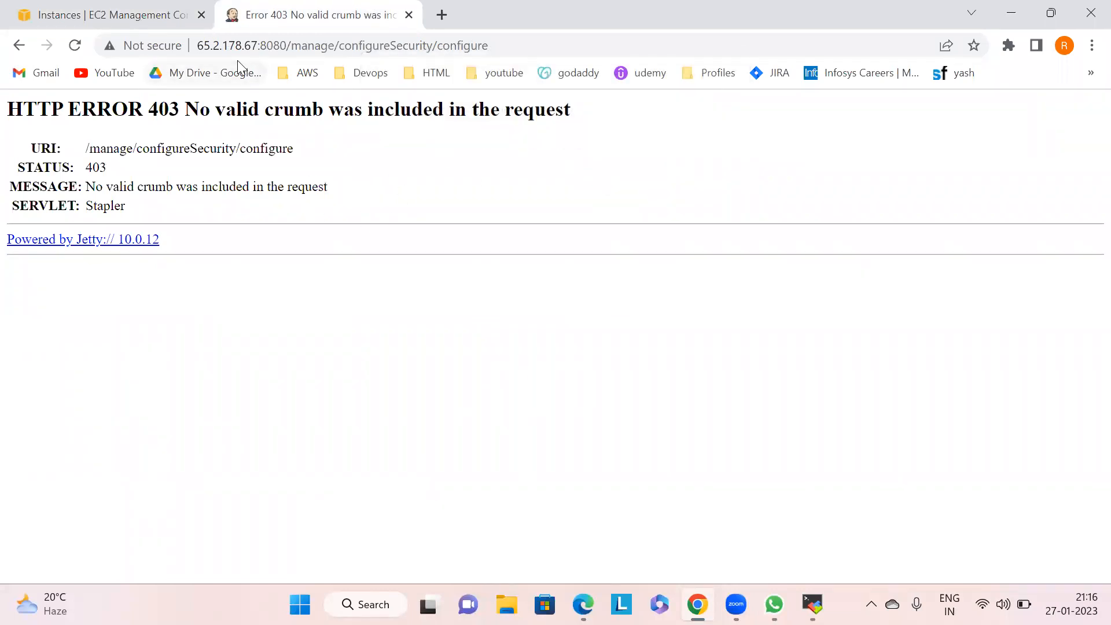
- Start entering the service command at the terminal prompt, then return to the browser
drag(190, 45, 225, 42)
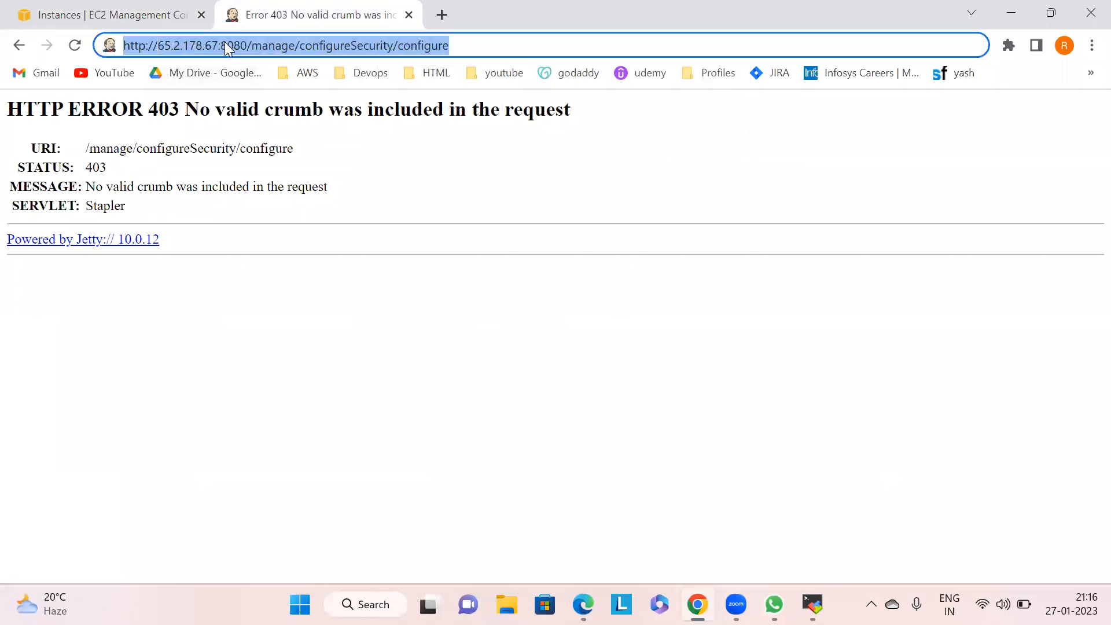
key(alt+Tab)
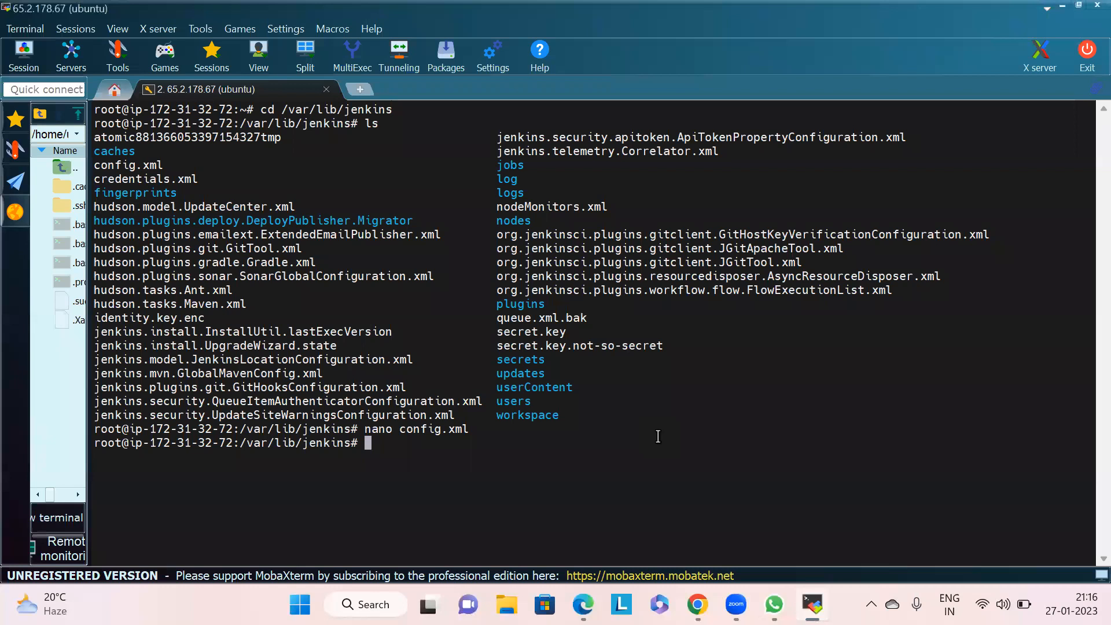
text(sre)
key(BackSpace)
key(BackSpace)
text(ervice)
key(alt+Tab)
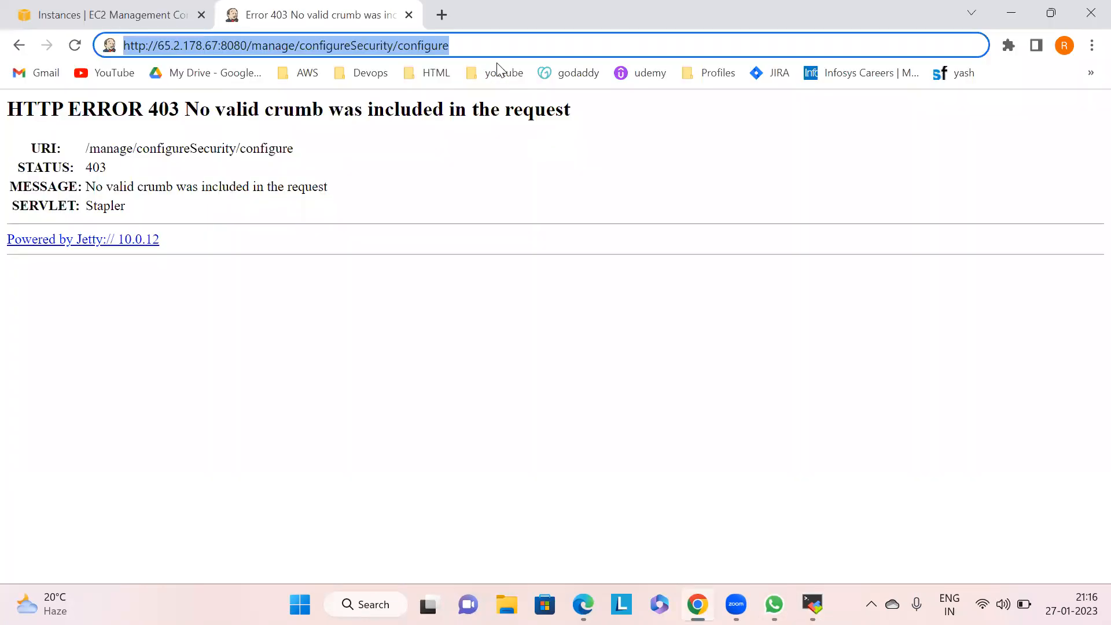
- Try restarting Jenkins by appending /restart to the configureSecurity page address
double_click(466, 44)
drag(465, 42, 259, 46)
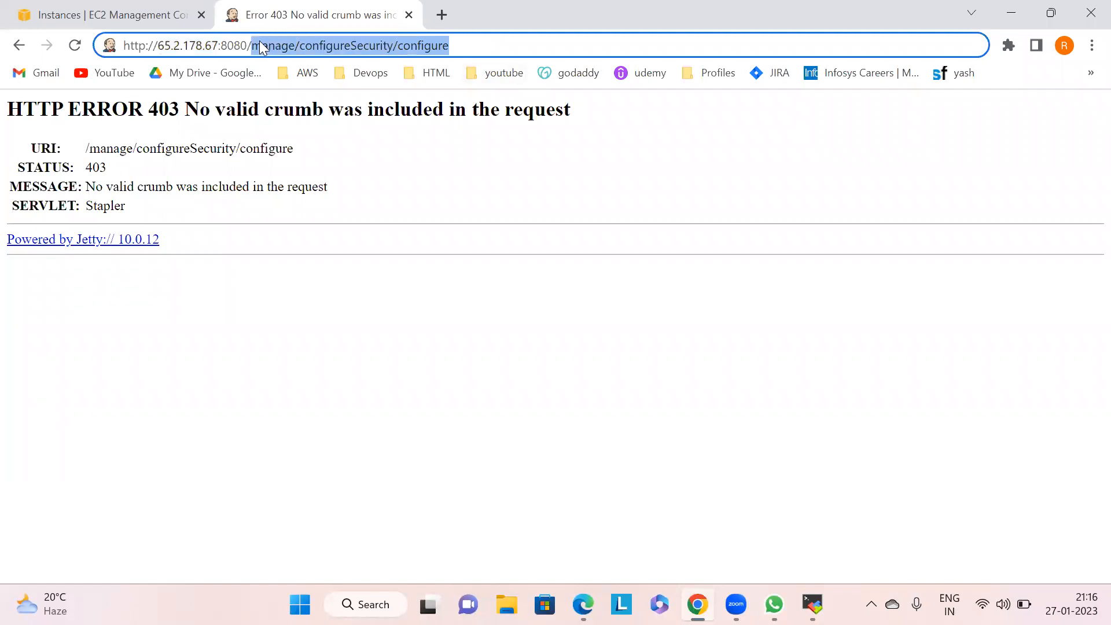
key(BackSpace)
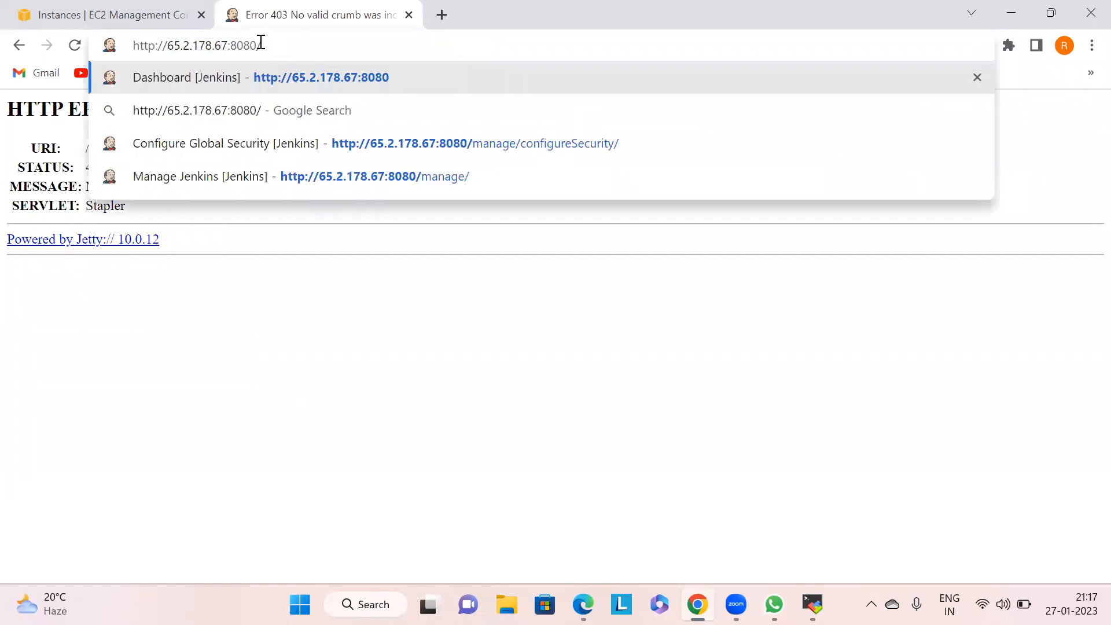
key(ctrl+z)
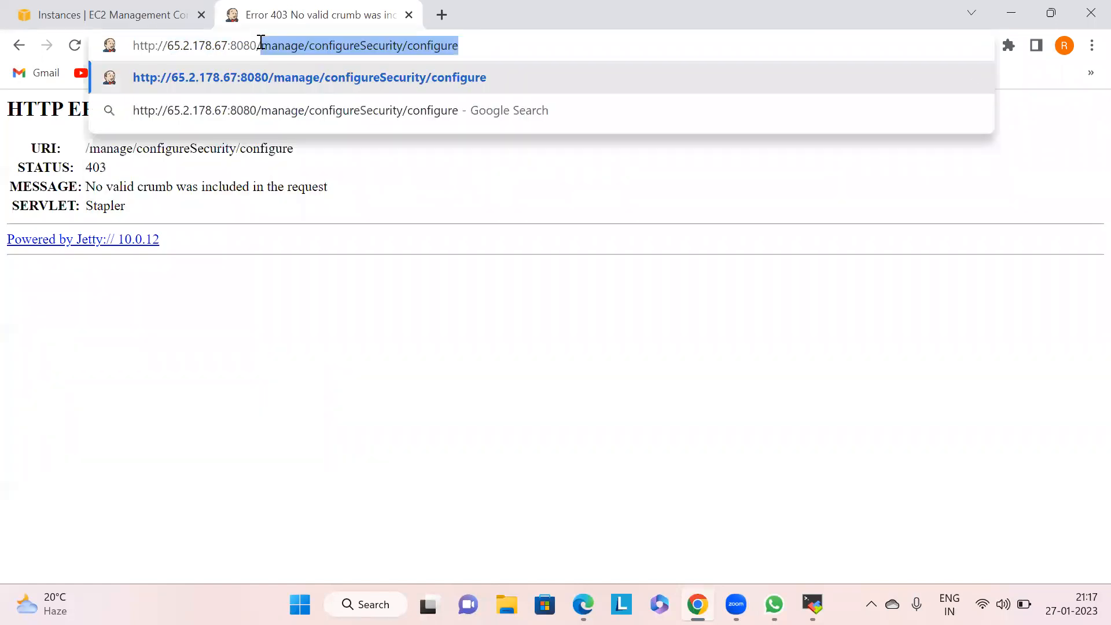
click(496, 40)
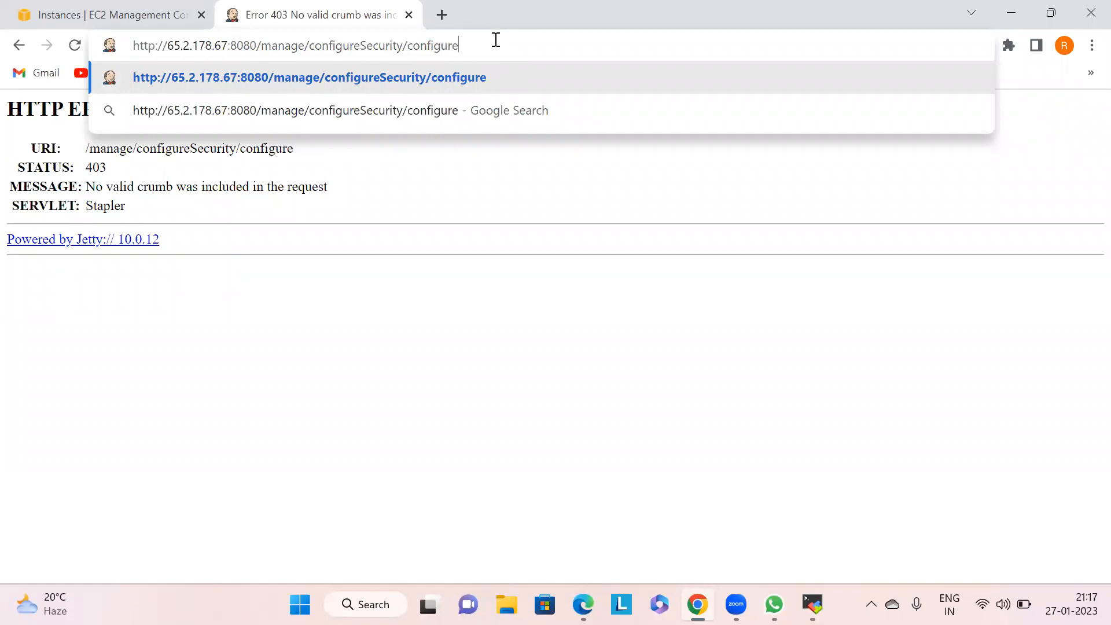
text(/restart)
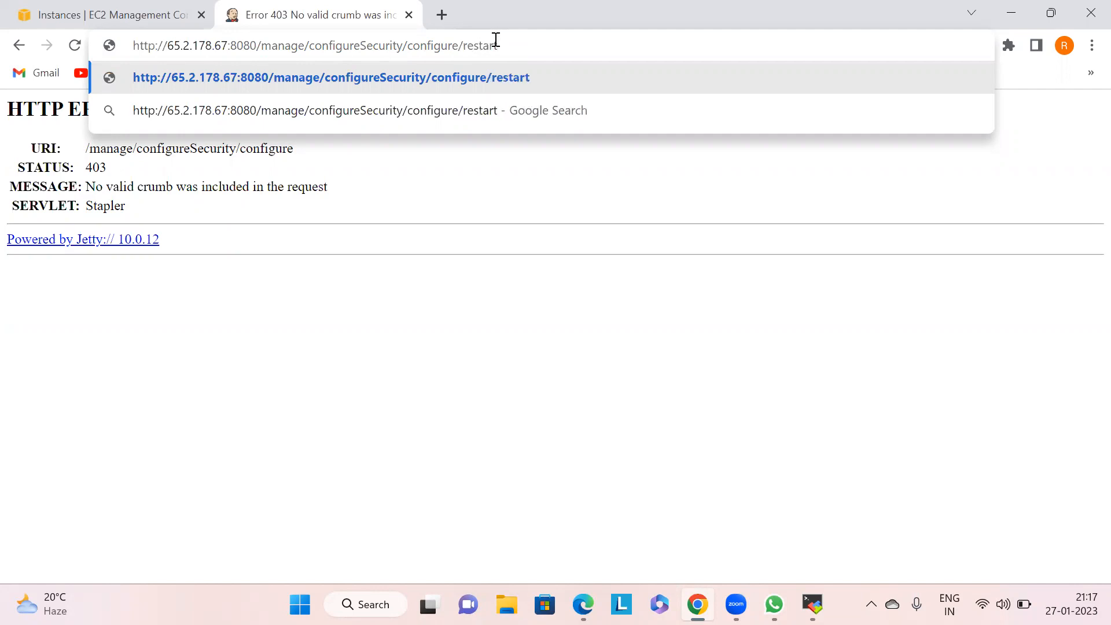
key(Return)
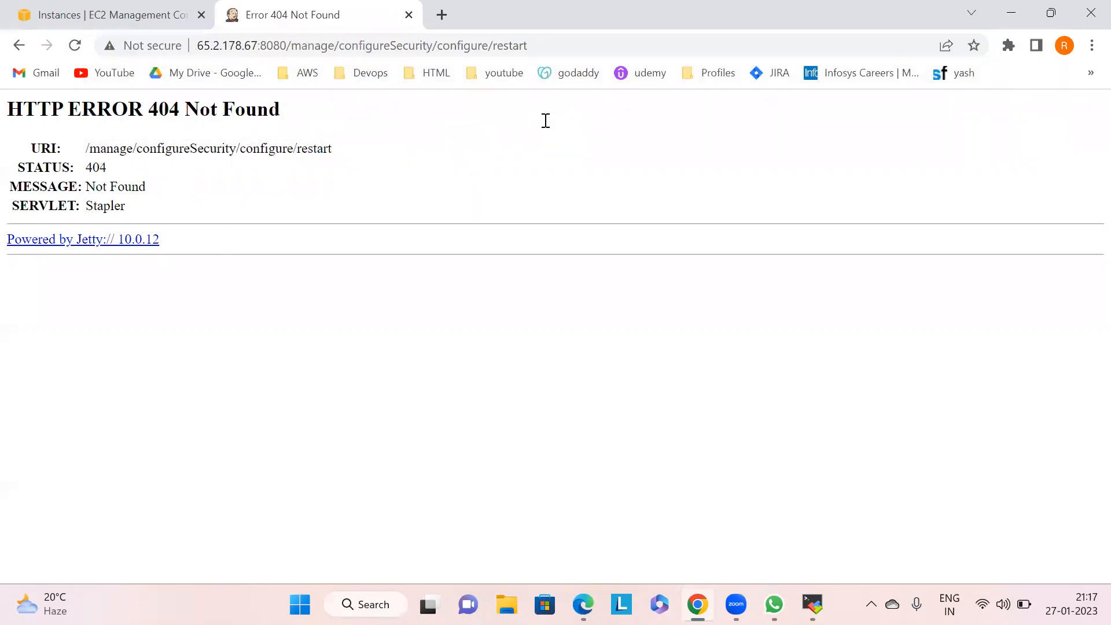
- Open the Jenkins restart address 65.2.178.67:8080/restart in the browser
click(561, 42)
double_click(560, 42)
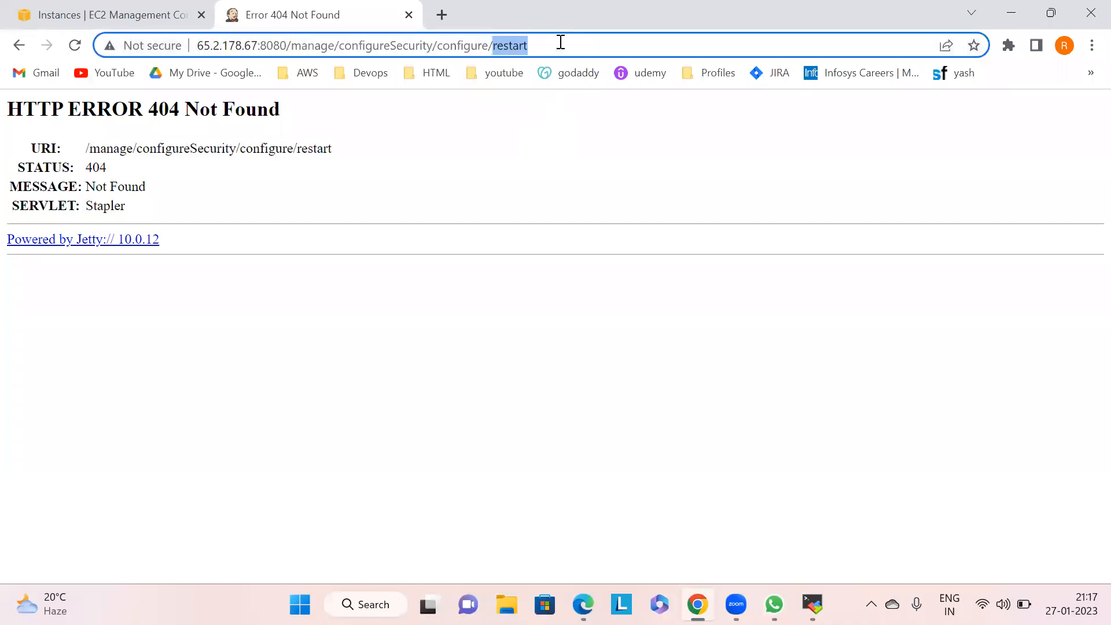
click(561, 42)
key(Return)
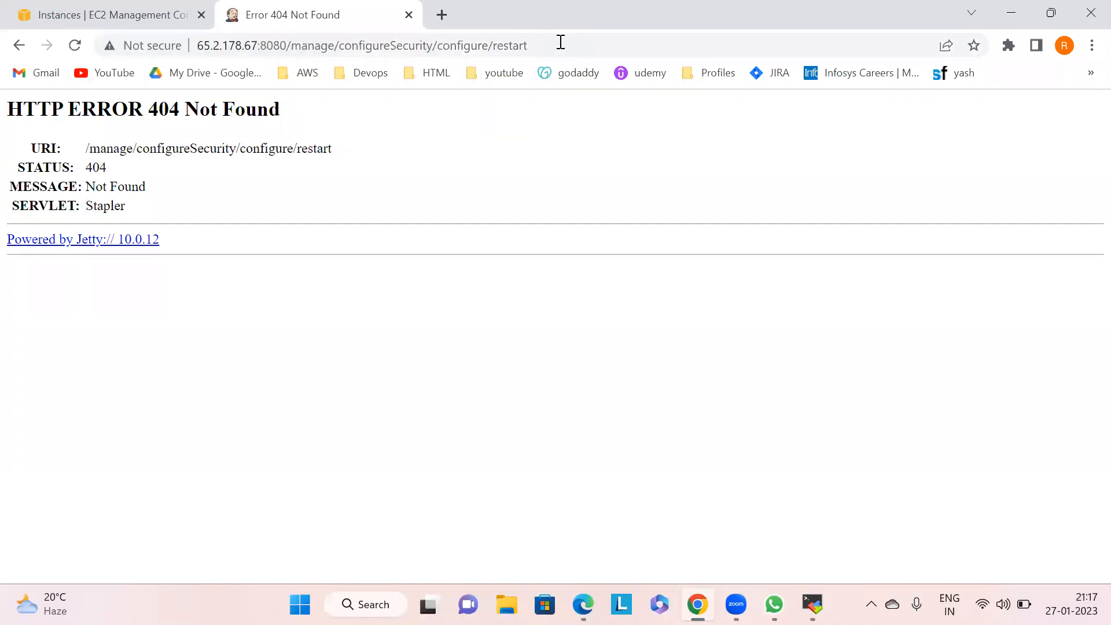
click(560, 42)
click(561, 42)
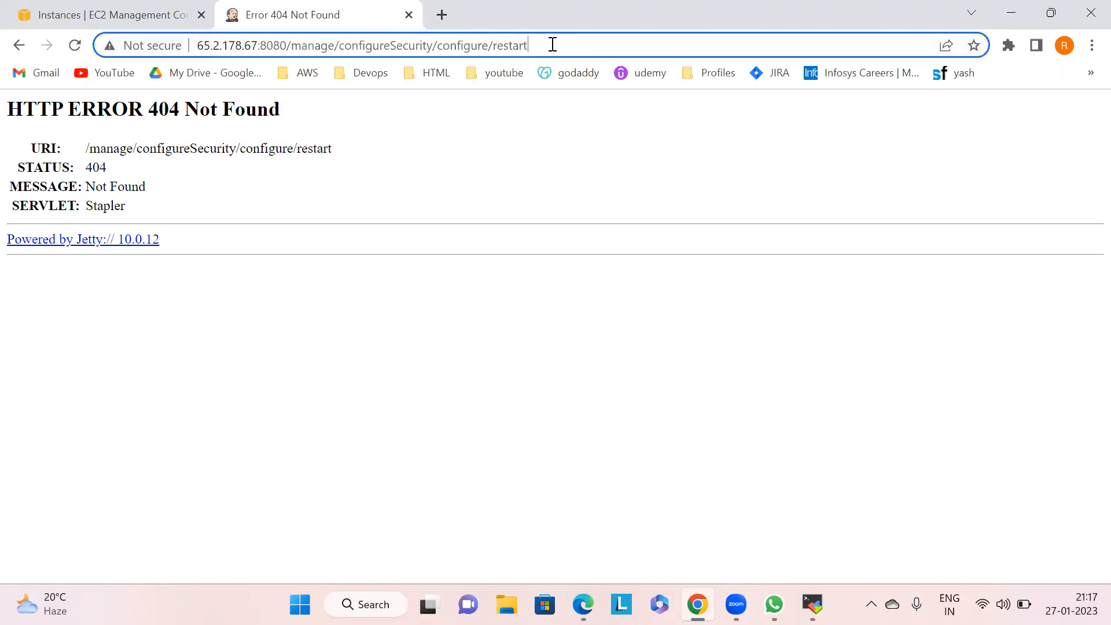
drag(541, 44, 495, 45)
key(BackSpace)
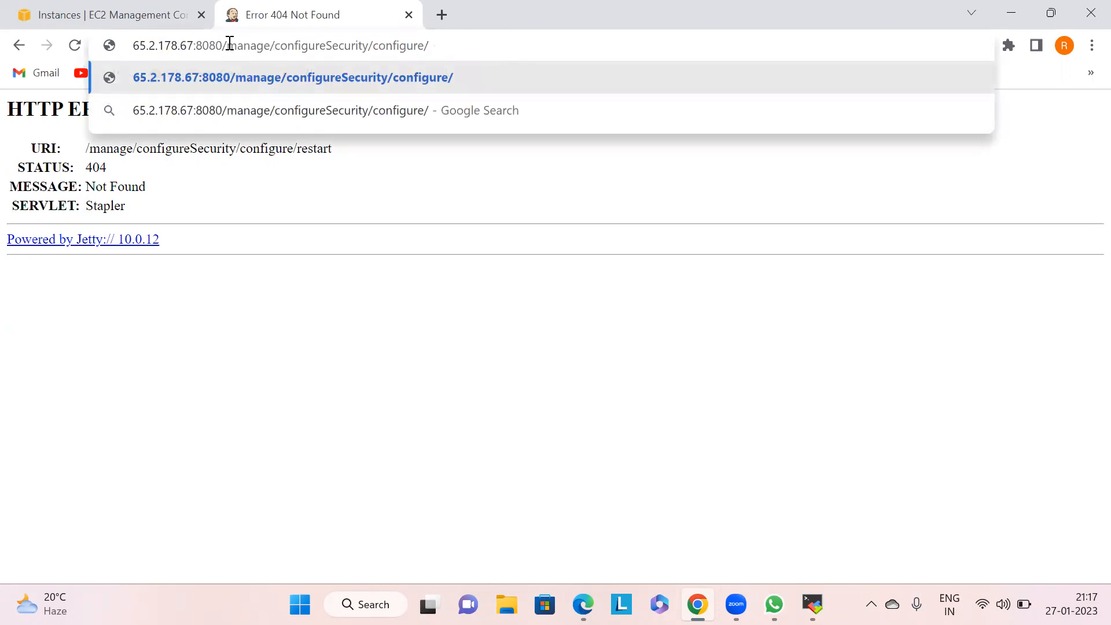
text(restr)
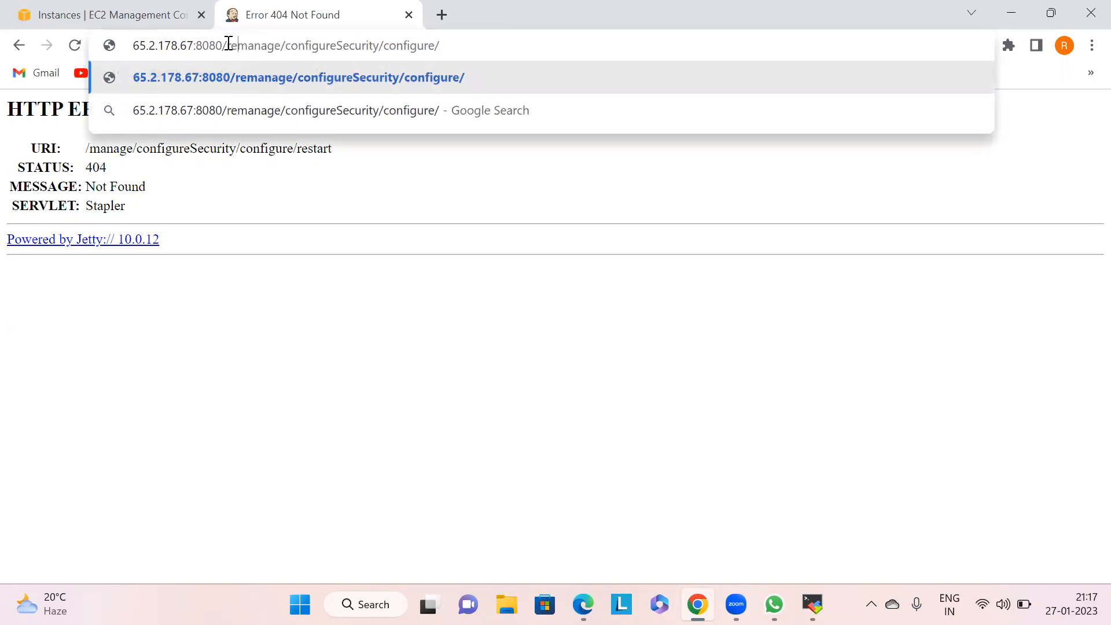
key(BackSpace)
text(art)
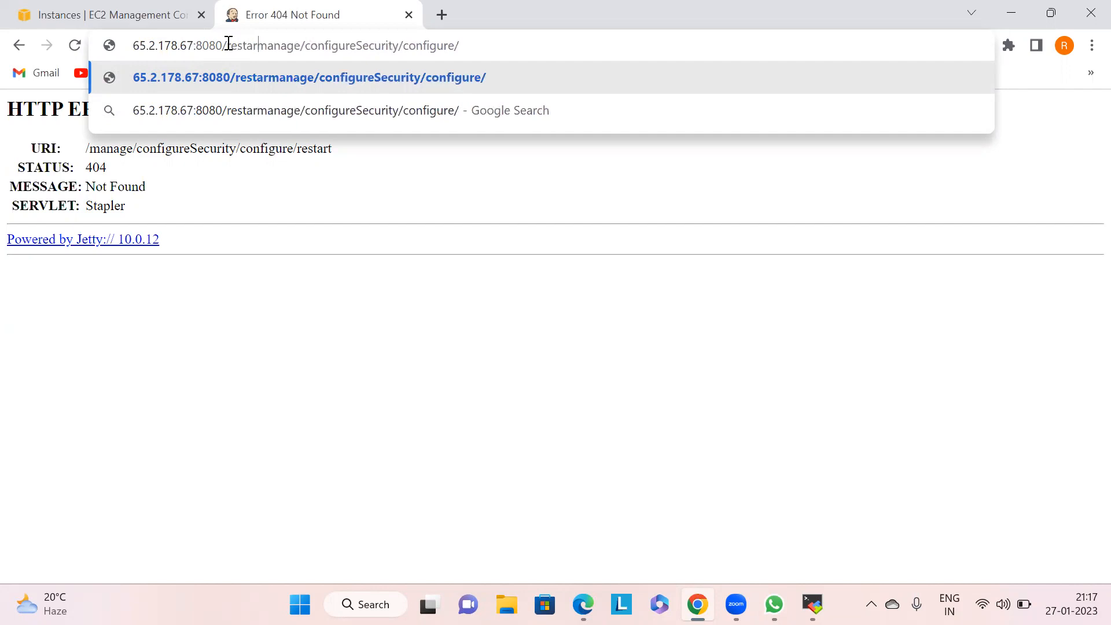
key(Delete)
key(Delete)
key(Delete)
key(Delete)
key(Delete)
key(Delete)
key(Delete)
key(Delete)
key(Delete)
key(Delete)
key(Delete)
key(Delete)
key(Delete)
key(Delete)
key(Delete)
key(Delete)
key(Delete)
key(Delete)
key(Delete)
key(Delete)
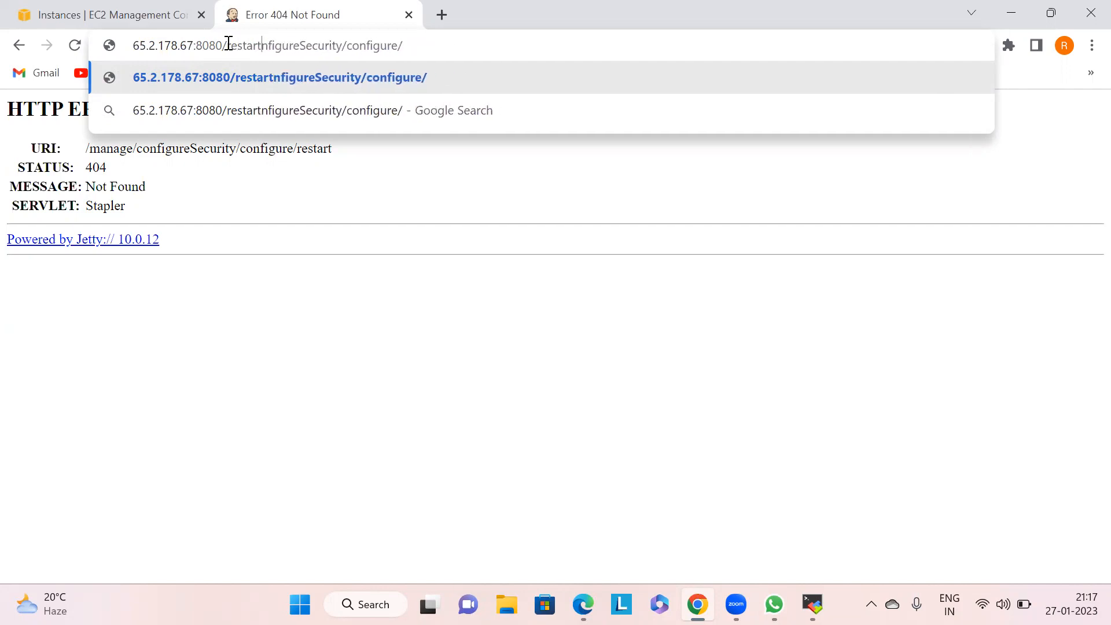
key(Delete)
key(Delete)
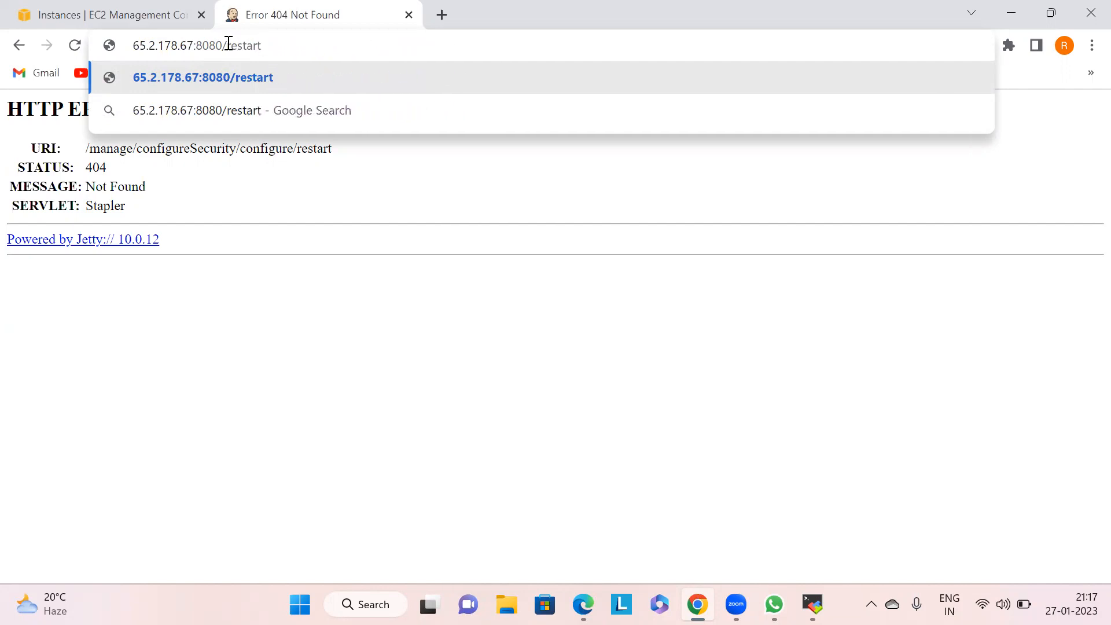
key(Return)
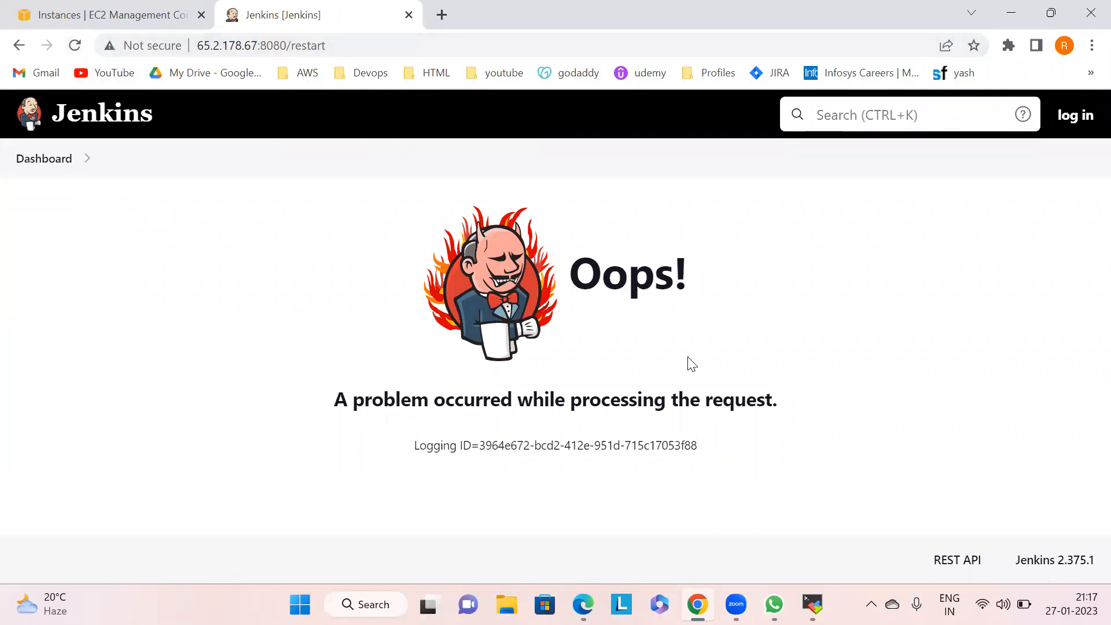
- Reload the restart address with a trailing slash added
click(356, 37)
click(356, 37)
text(/)
key(Return)
click(356, 37)
click(355, 37)
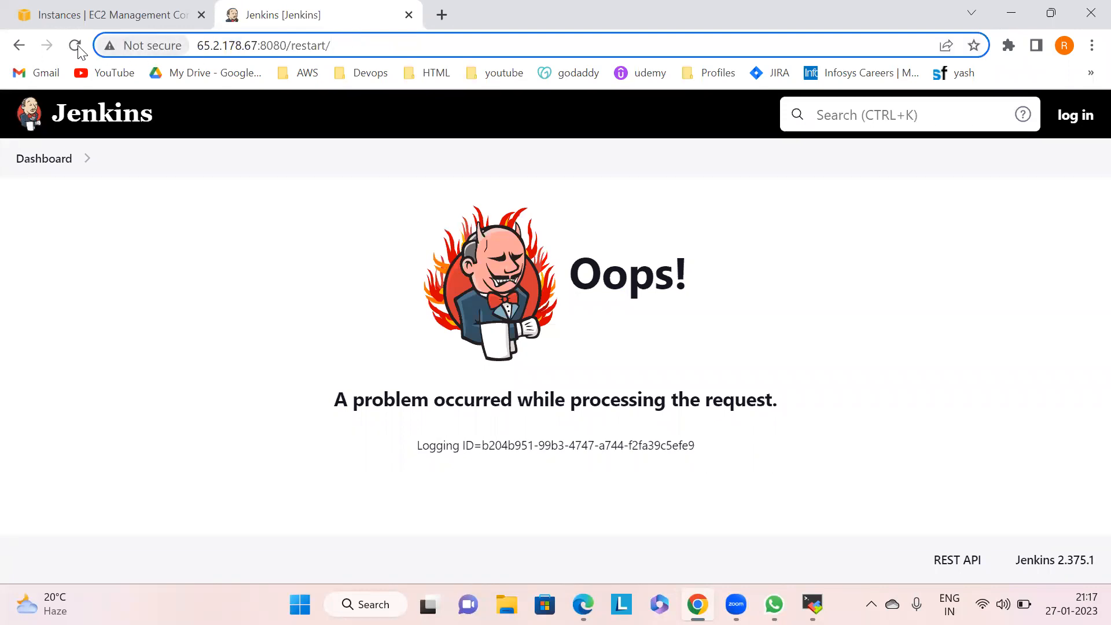
- Try the stop address 65.2.178.67:8080/stop/ instead of restart
click(75, 46)
click(74, 45)
click(358, 45)
click(358, 45)
key(BackSpace)
key(BackSpace)
key(BackSpace)
key(BackSpace)
key(BackSpace)
key(BackSpace)
key(BackSpace)
key(BackSpace)
text(stop/)
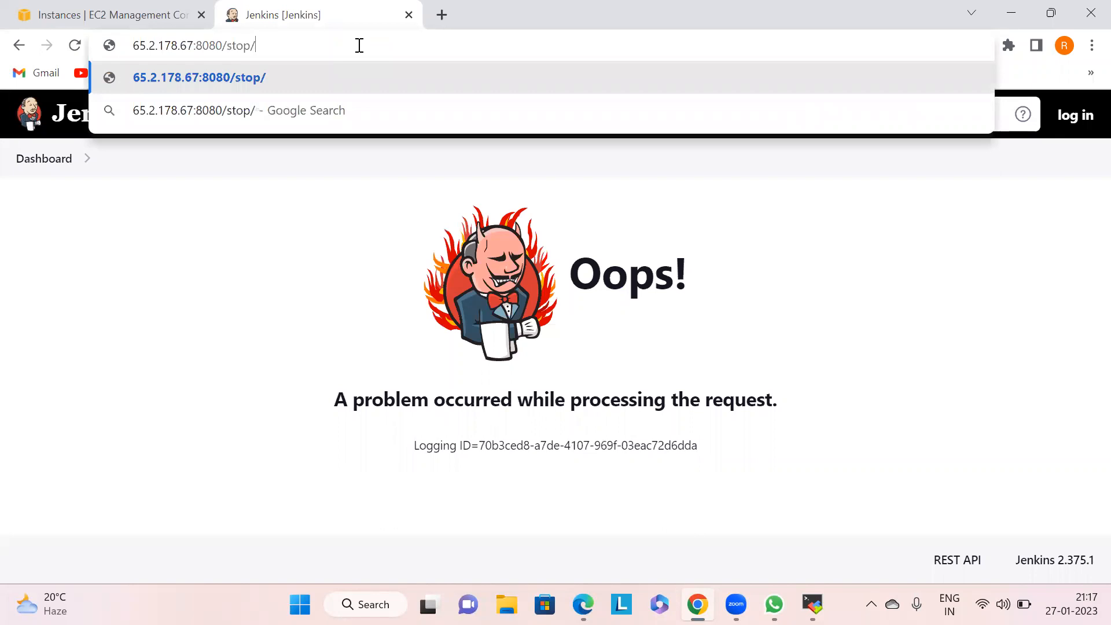
key(Return)
- Open 65.2.178.67:8080/restart again in the browser
click(359, 45)
click(357, 45)
key(BackSpace)
key(BackSpace)
key(BackSpace)
key(BackSpace)
key(BackSpace)
text(rs)
key(BackSpace)
text(estart)
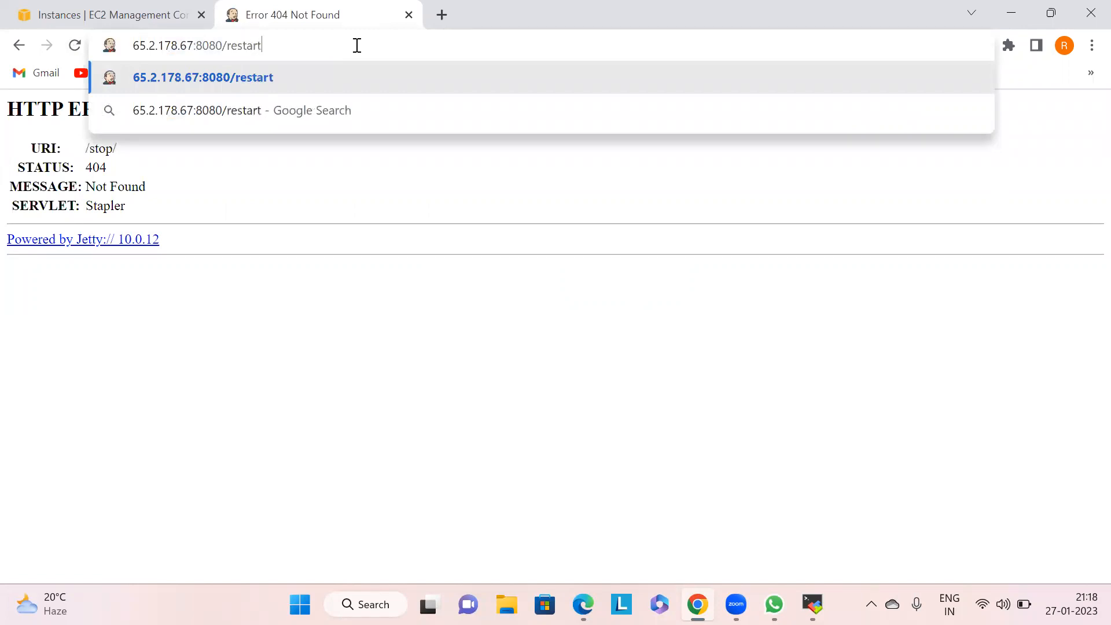
key(Return)
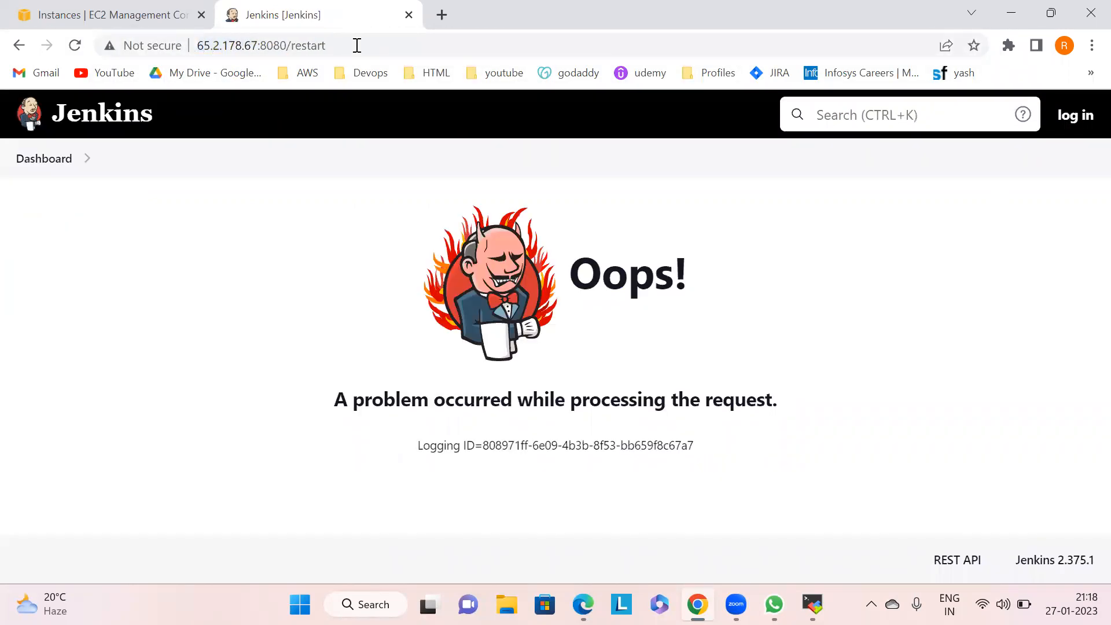
- Open the Jenkins login page and sign in with the account username and password
click(1090, 124)
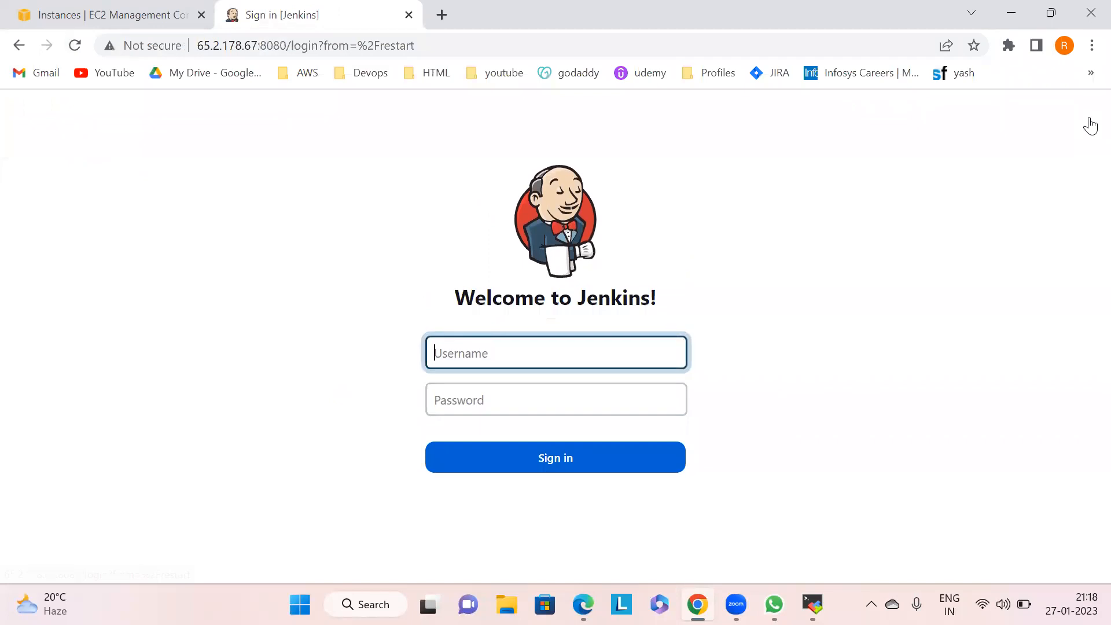
key(Tab)
key(Return)
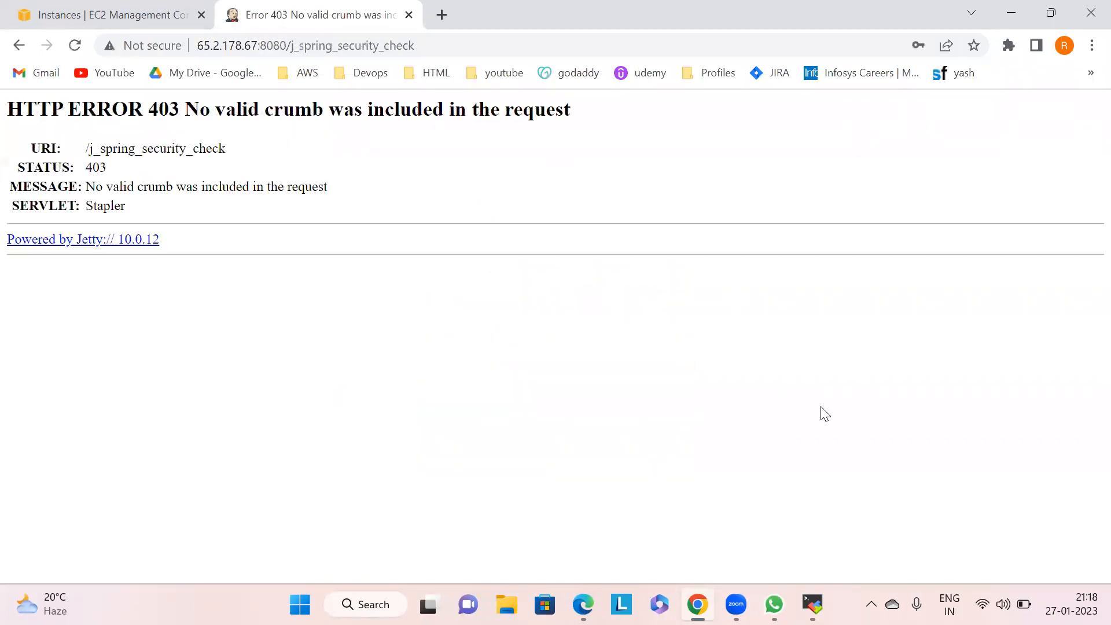
- Stop the Jenkins service from the terminal with service jenkins stop
key(alt+Tab)
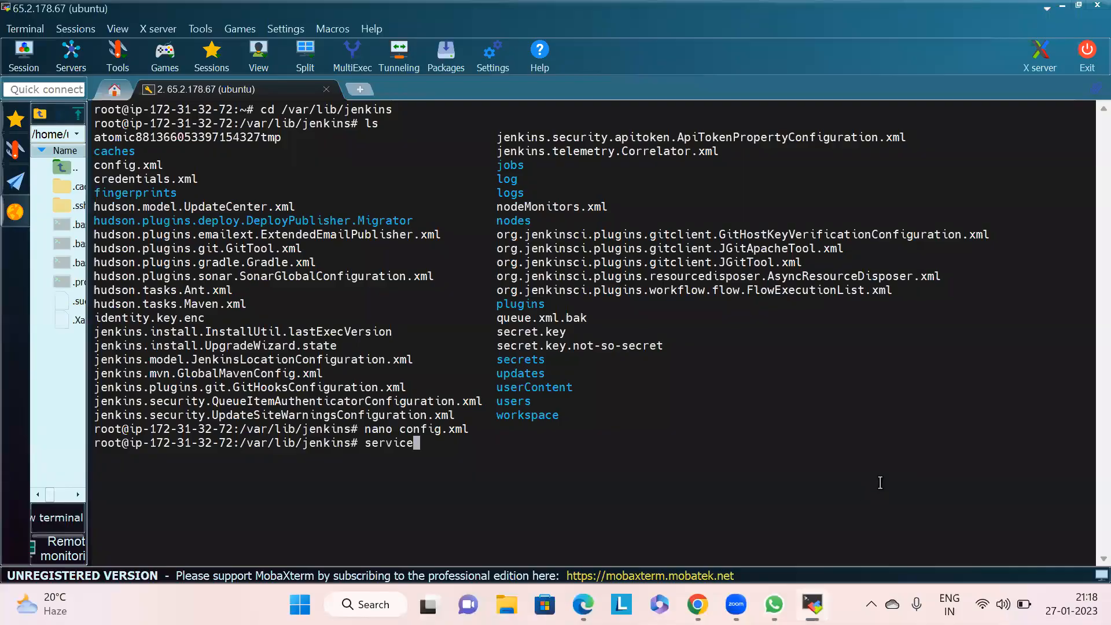
text(jenkins stop)
key(Return)
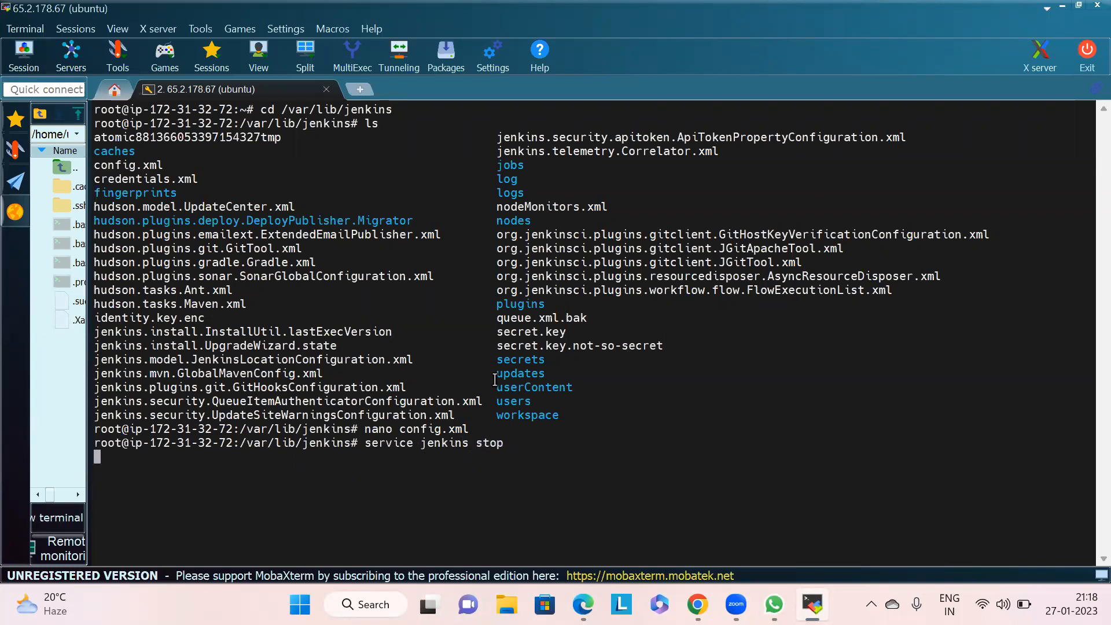
- Start the Jenkins service again with service jenkins start
text(ser)
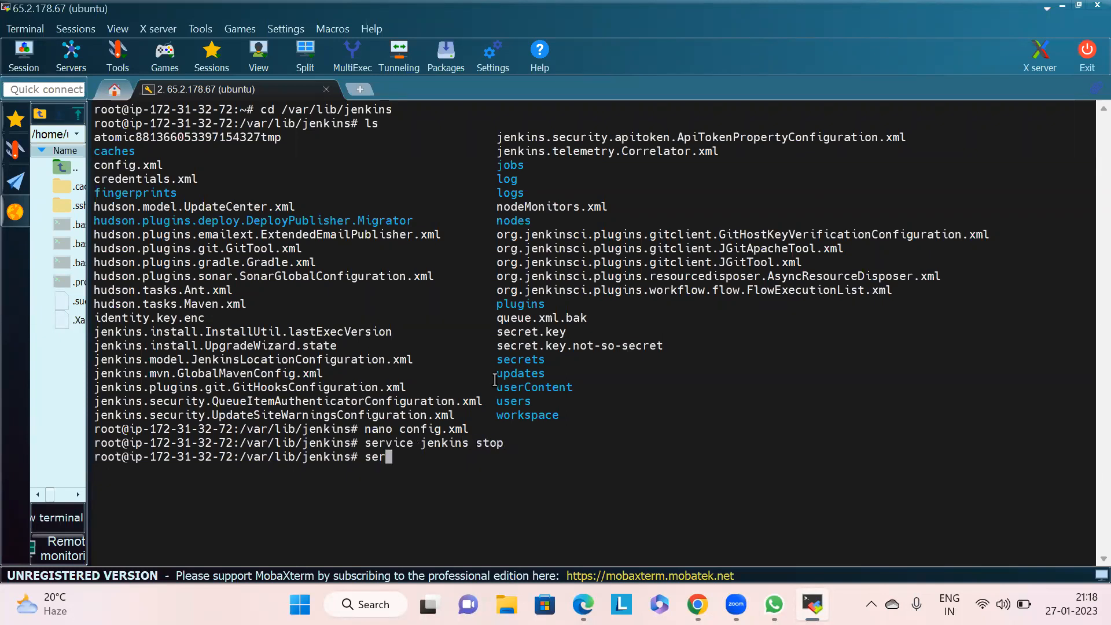
text(vice jenkins start)
key(Return)
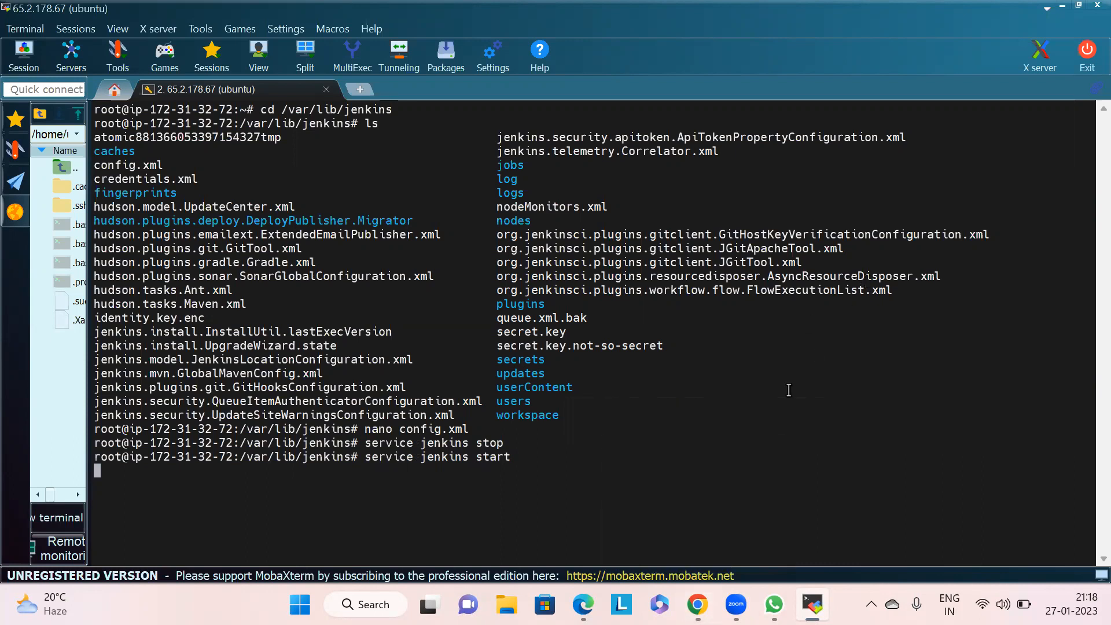
- Switch to the browser and reopen 65.2.178.67:8080 to reach the Jenkins dashboard
key(alt+Tab)
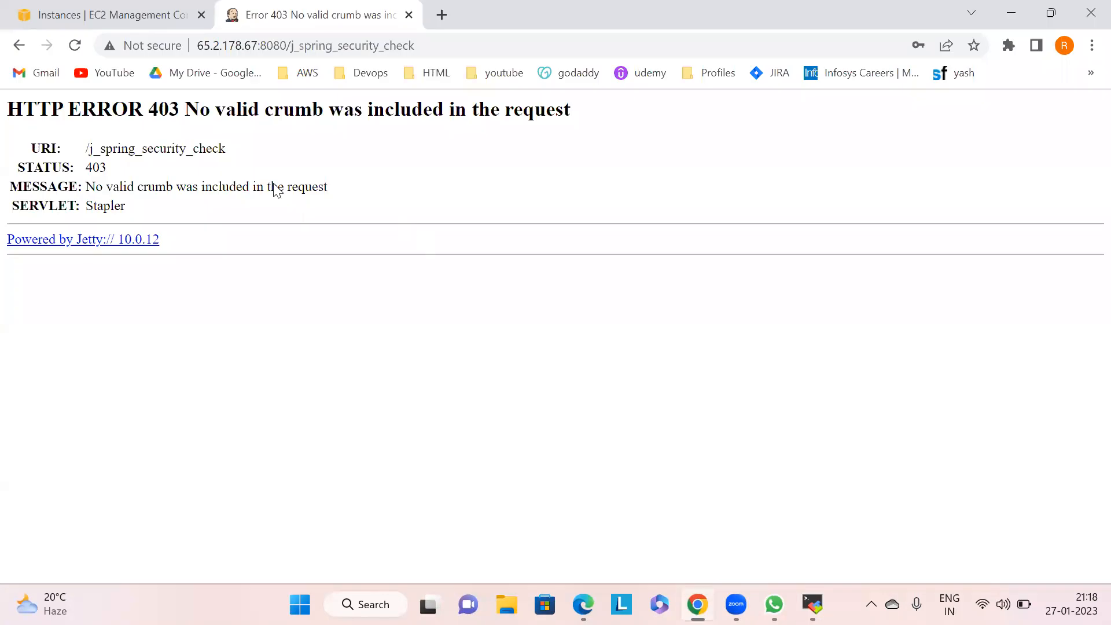
click(75, 45)
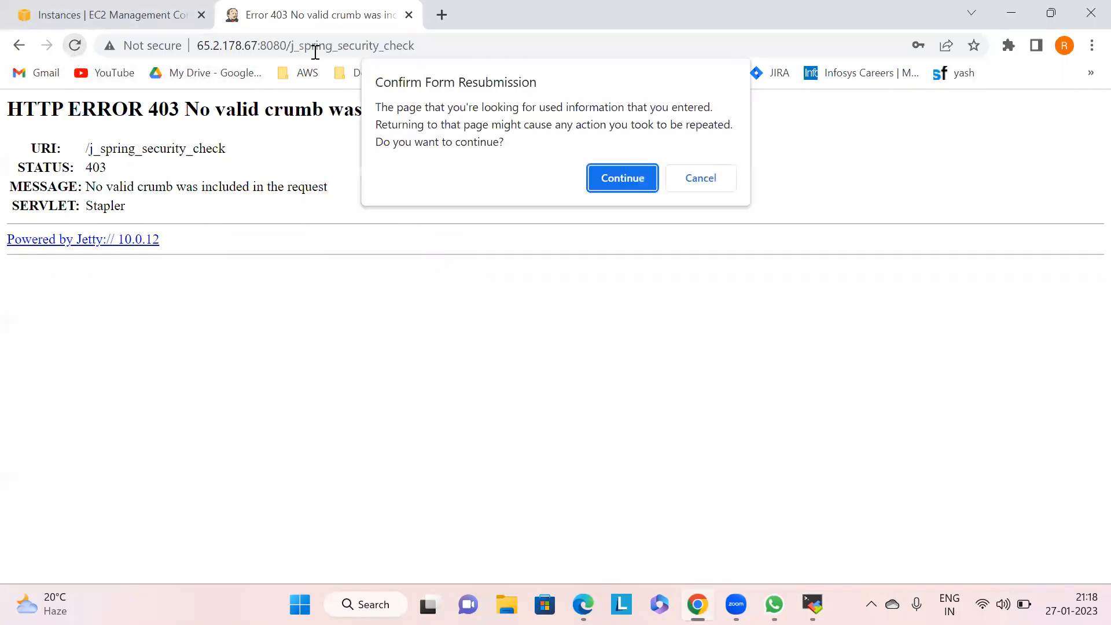
click(598, 186)
drag(442, 46, 287, 51)
key(BackSpace)
key(Return)
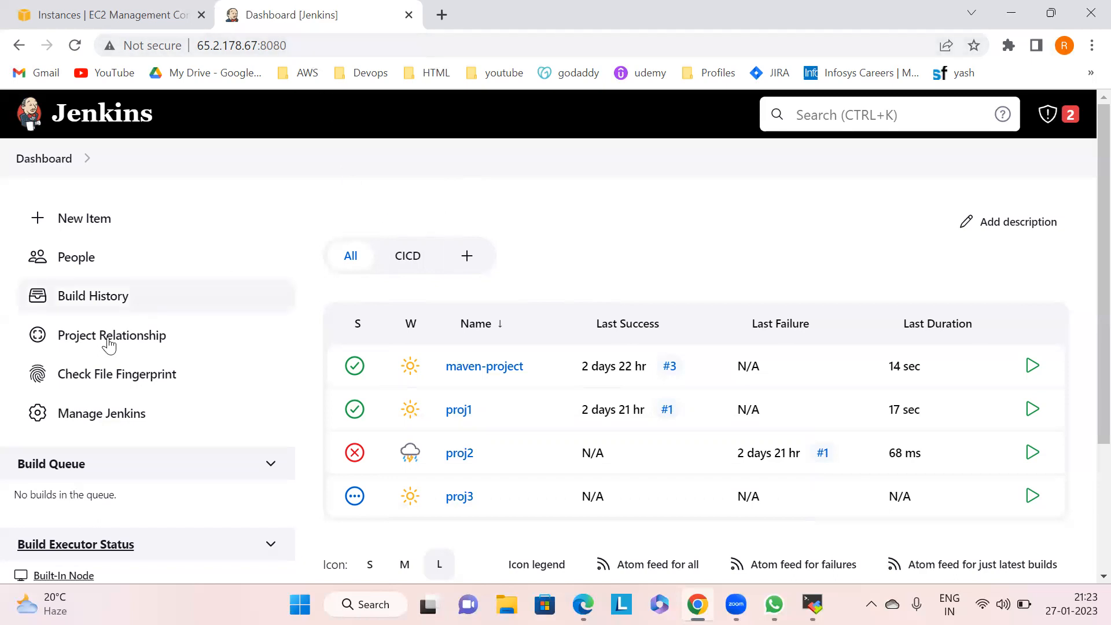
- In Configure Global Security, set Security Realm to Jenkins' own user database and Authorization to Logged-in users can do anything
click(85, 424)
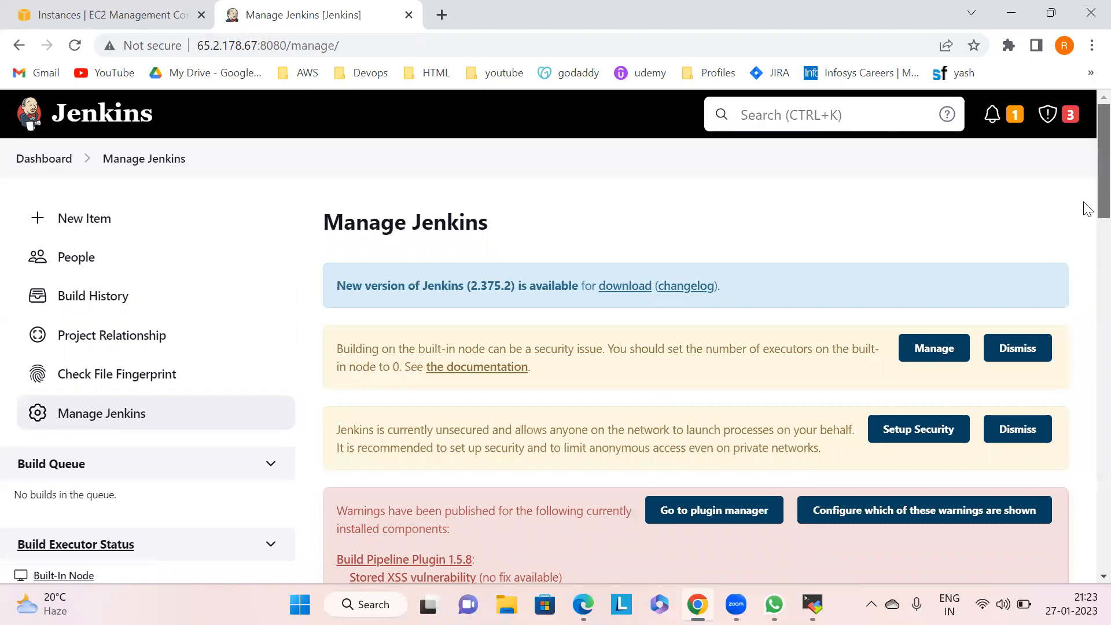
scroll(1088, 209, down, 14)
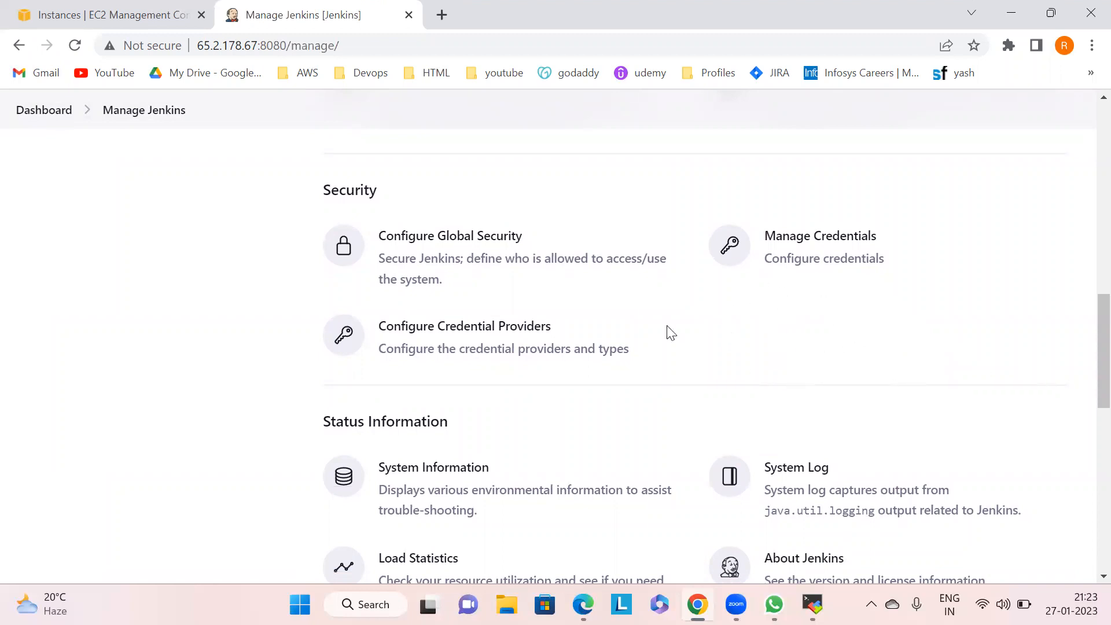
scroll(1086, 334, up, 2)
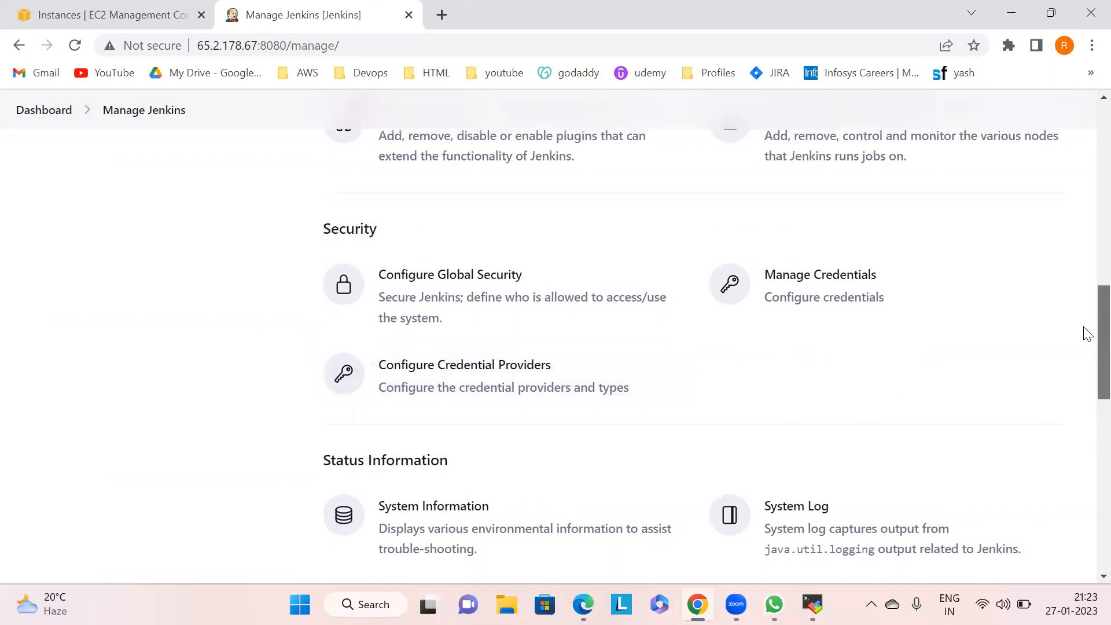
scroll(1086, 312, up, 3)
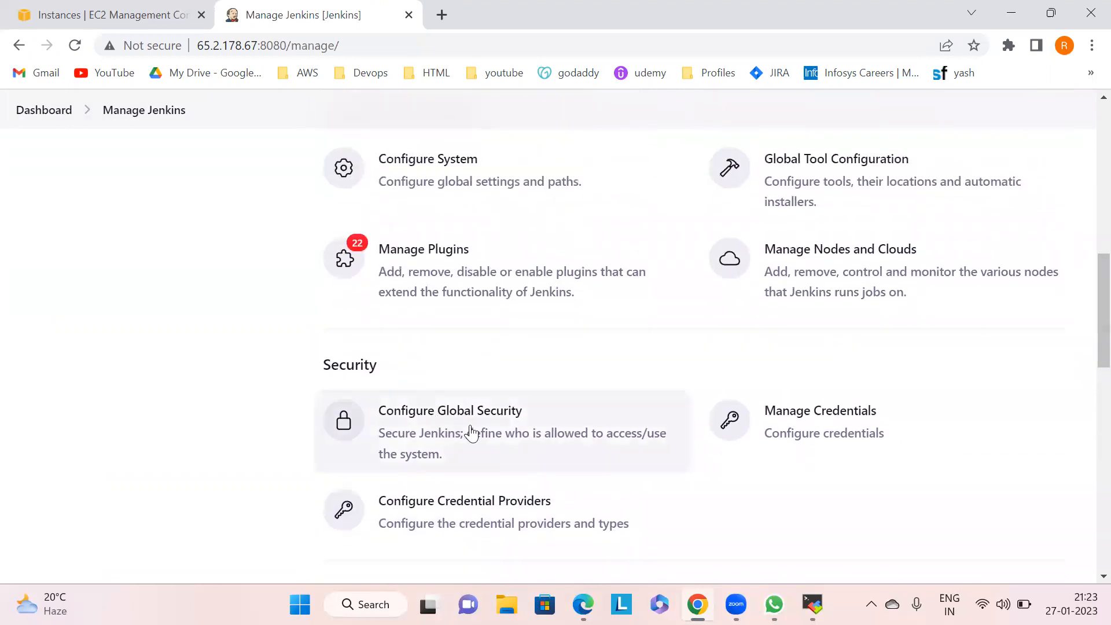
click(444, 423)
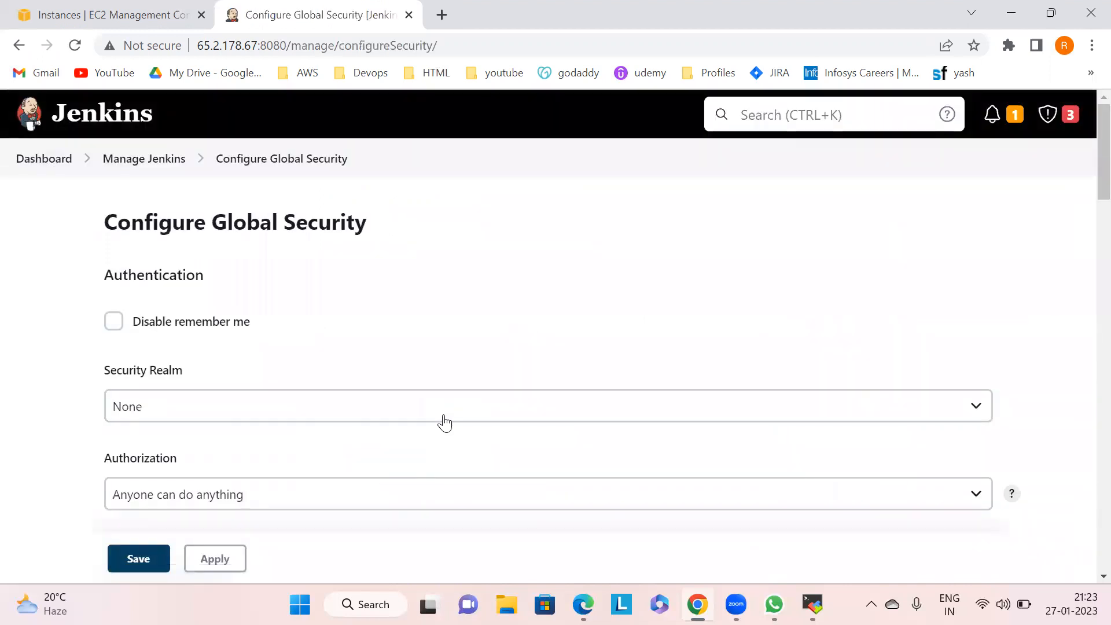
scroll(1084, 196, down, 2)
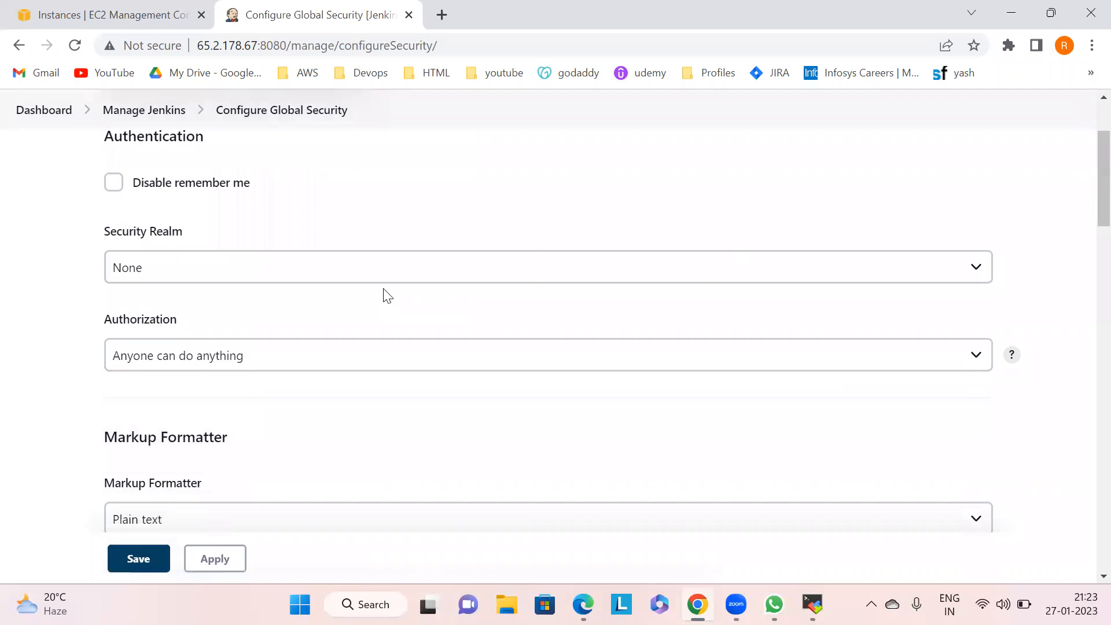
click(196, 276)
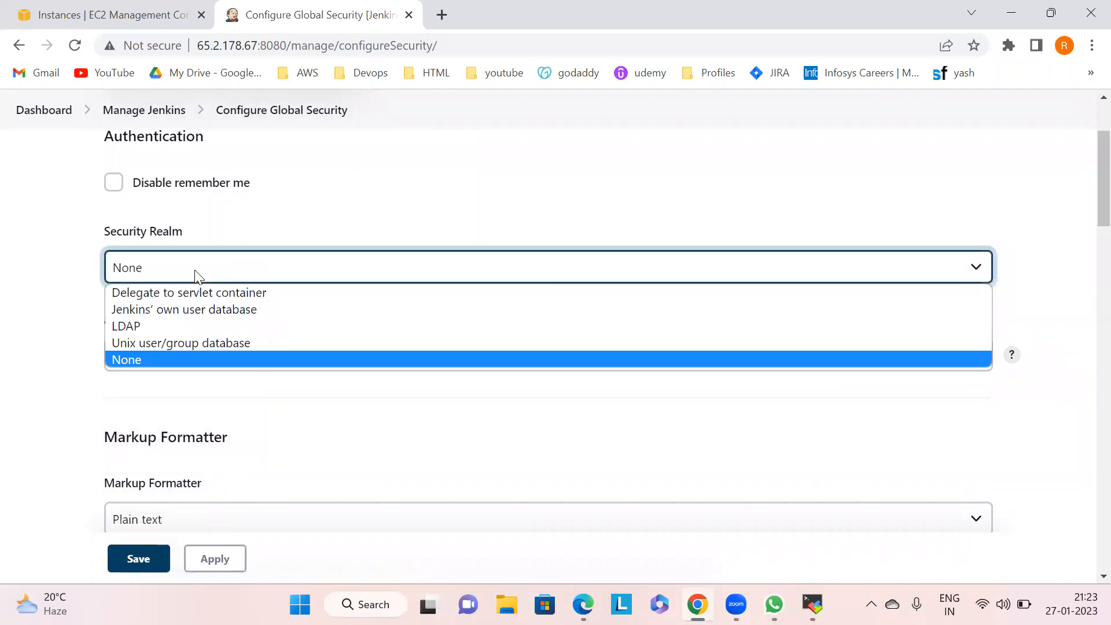
click(195, 309)
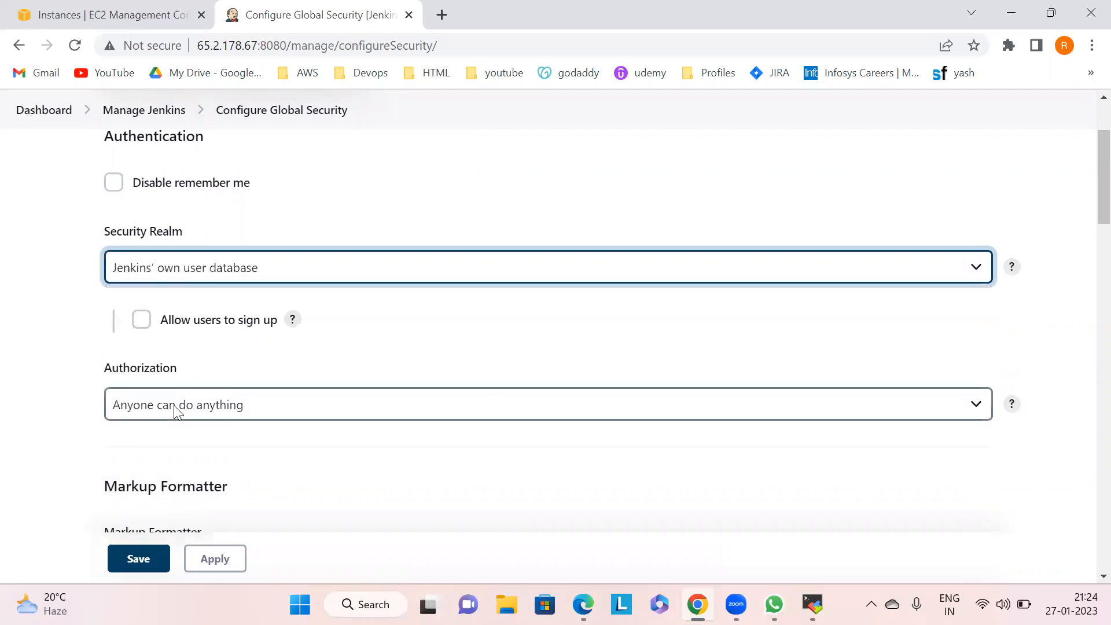
click(176, 408)
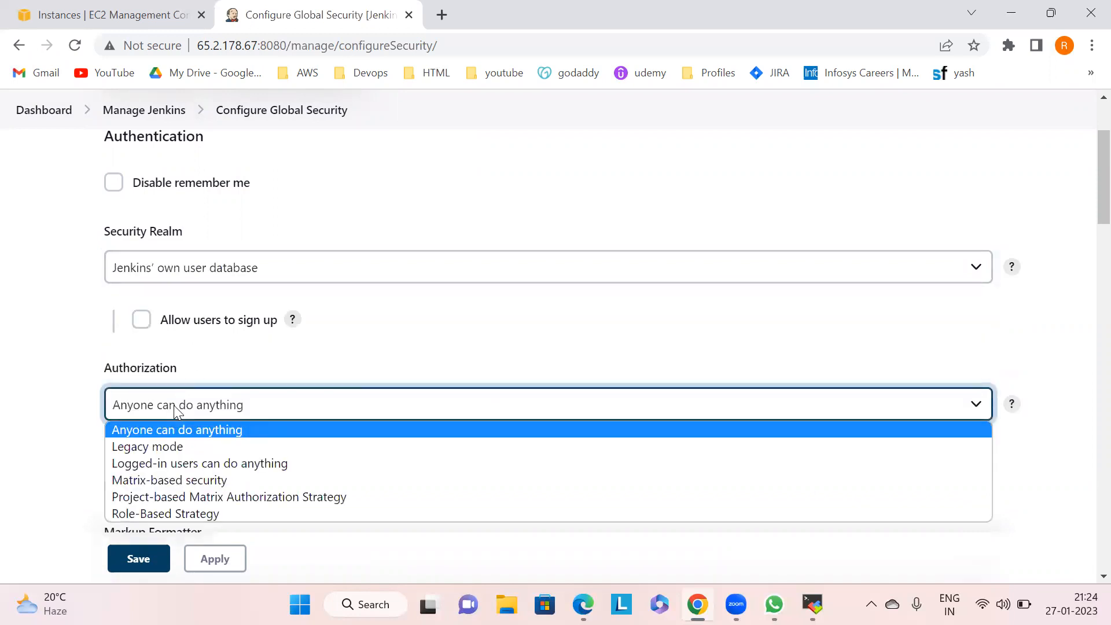
click(196, 463)
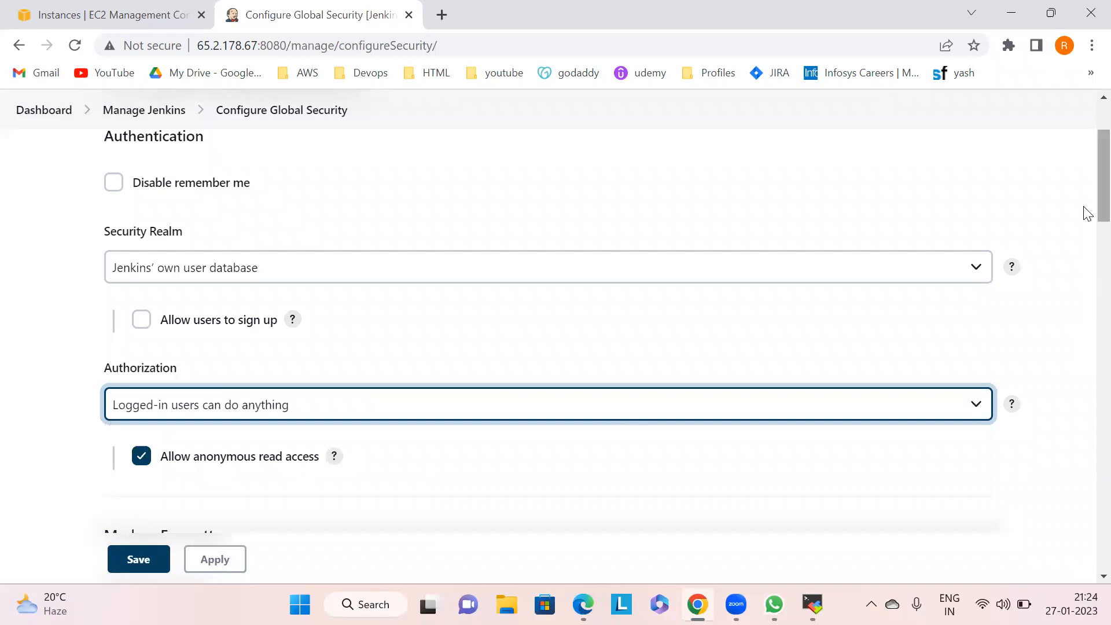
- Apply and save the global security settings
scroll(1085, 223, down, 3)
click(217, 559)
click(126, 559)
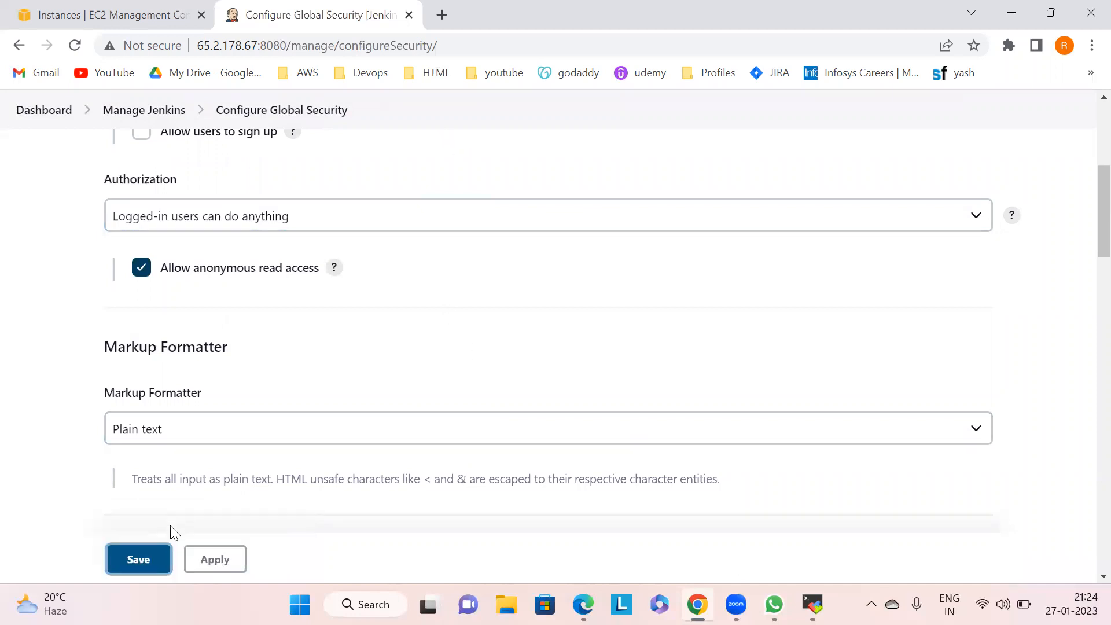
click(144, 557)
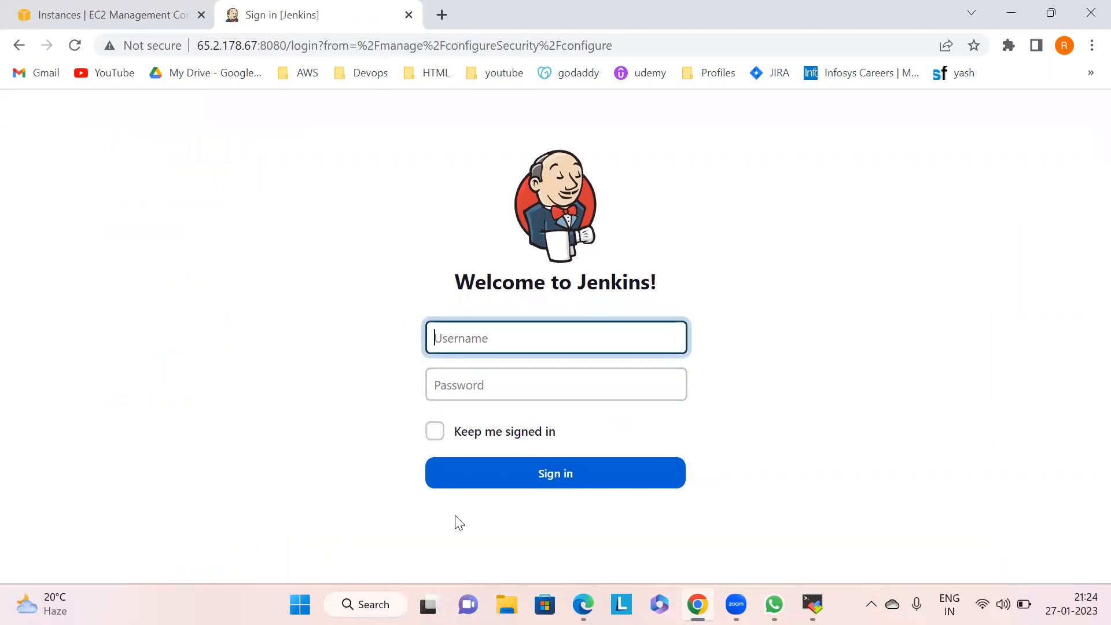
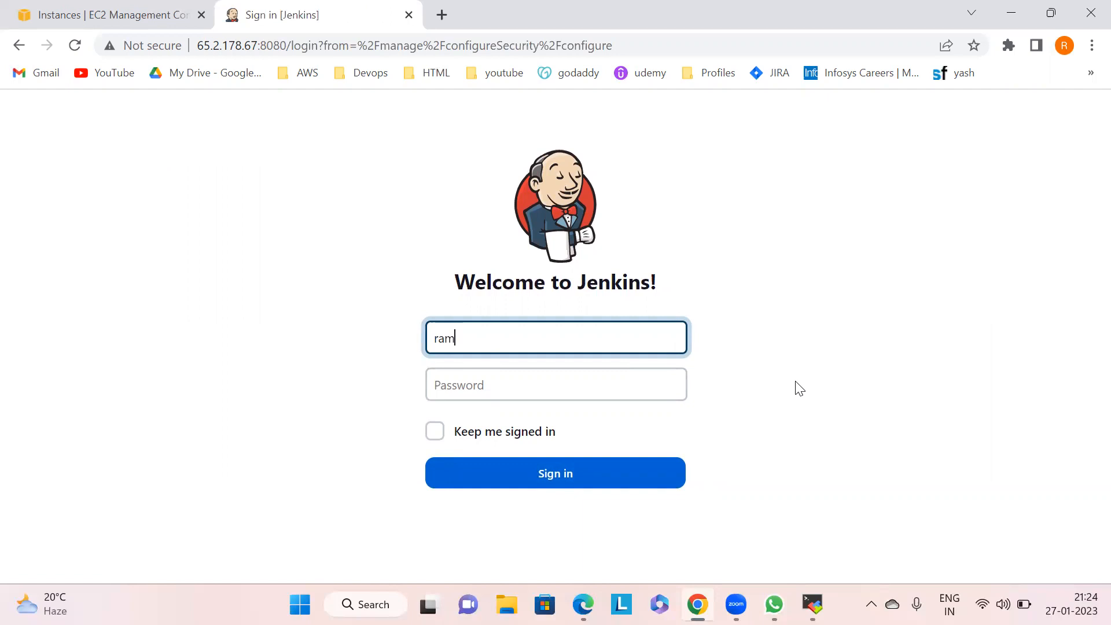
- Sign in to Jenkins with the account username and password, then go back to the login page
key(Tab)
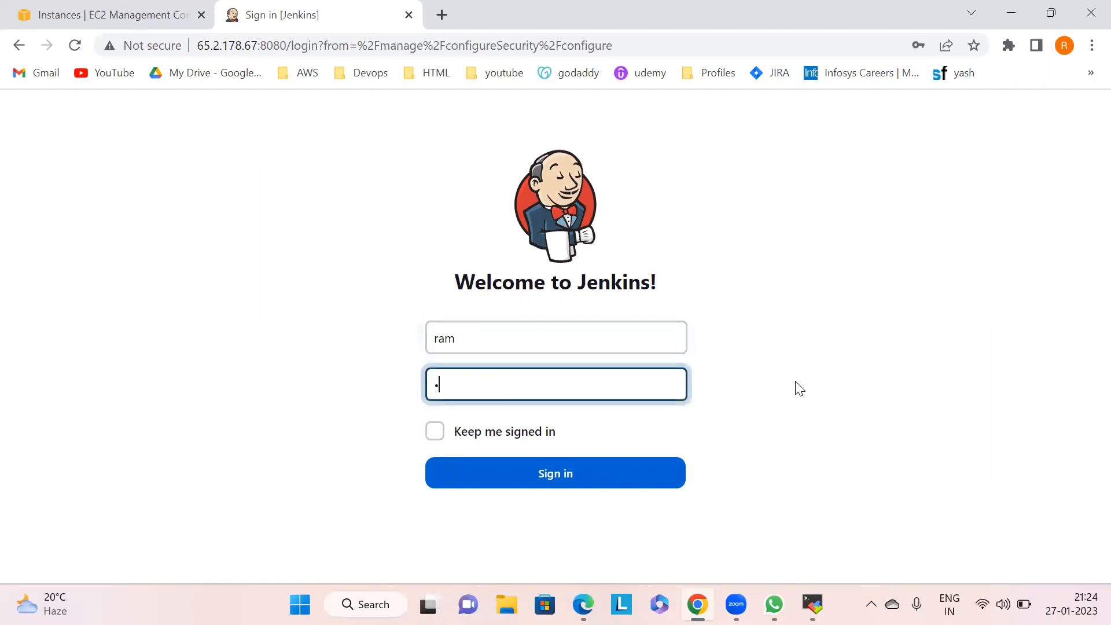
key(Return)
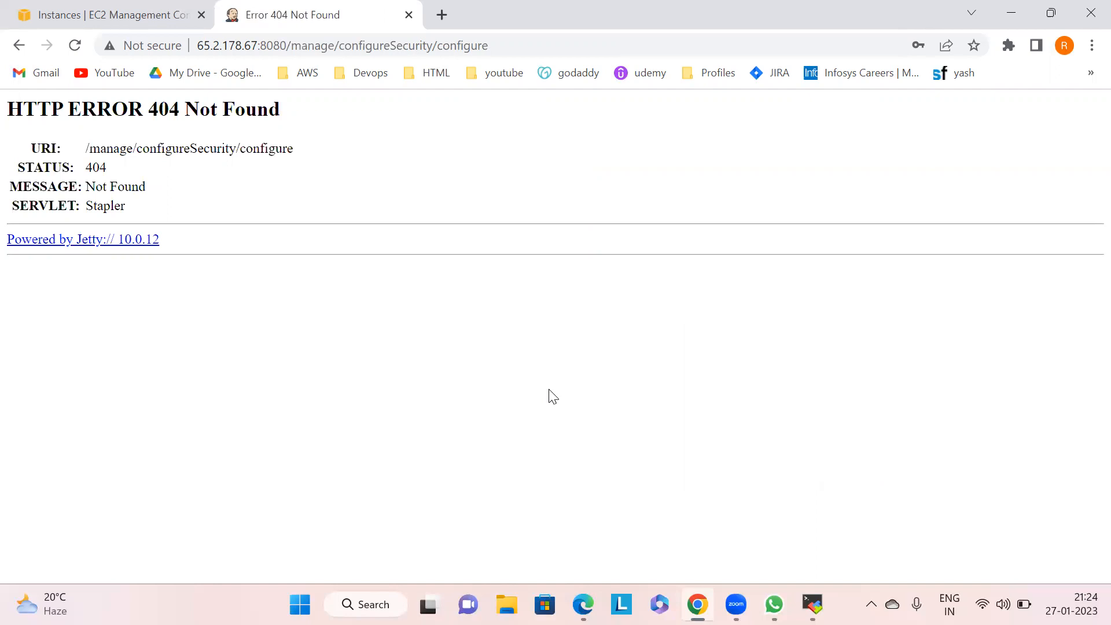
click(19, 45)
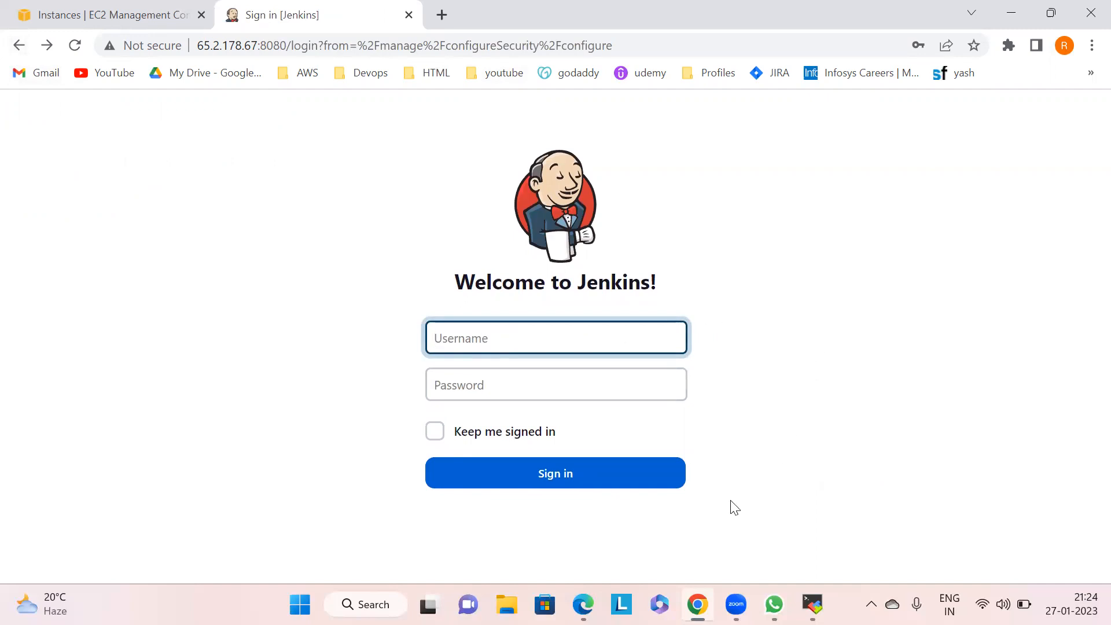
- Switch to the terminal and list the files in /var/lib/jenkins with ls
key(alt+Tab)
key(alt+Tab)
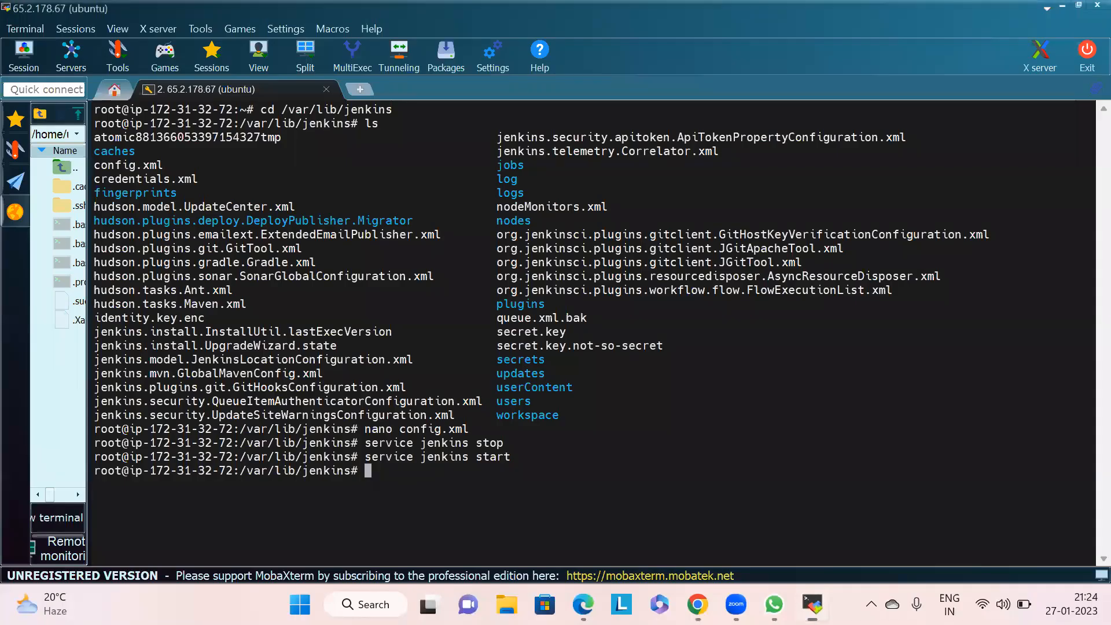
key(alt+Tab)
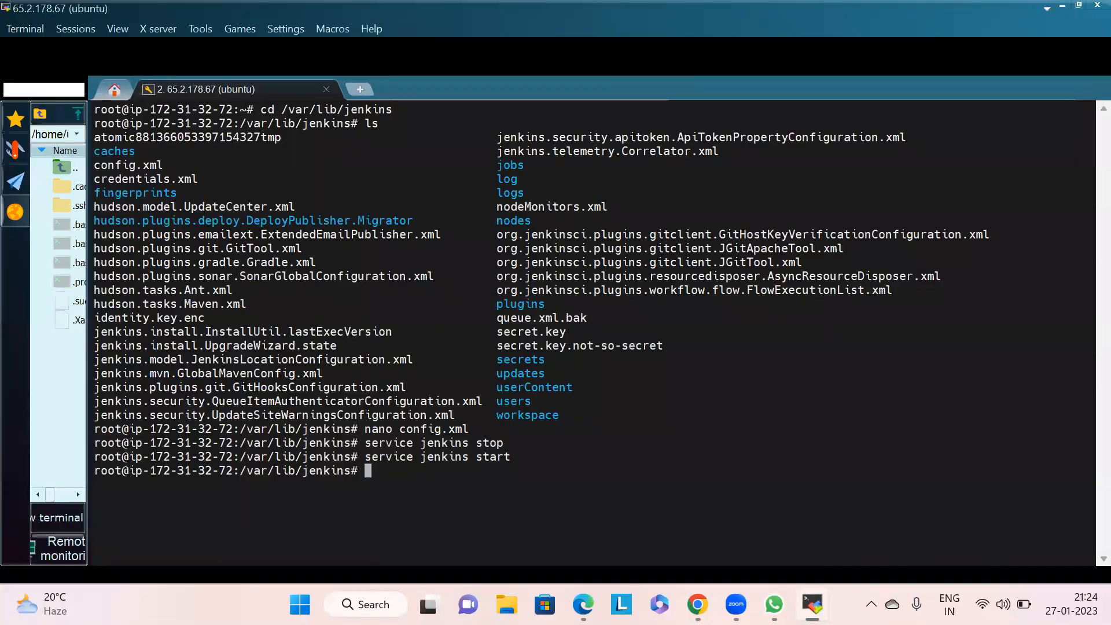
text(ls)
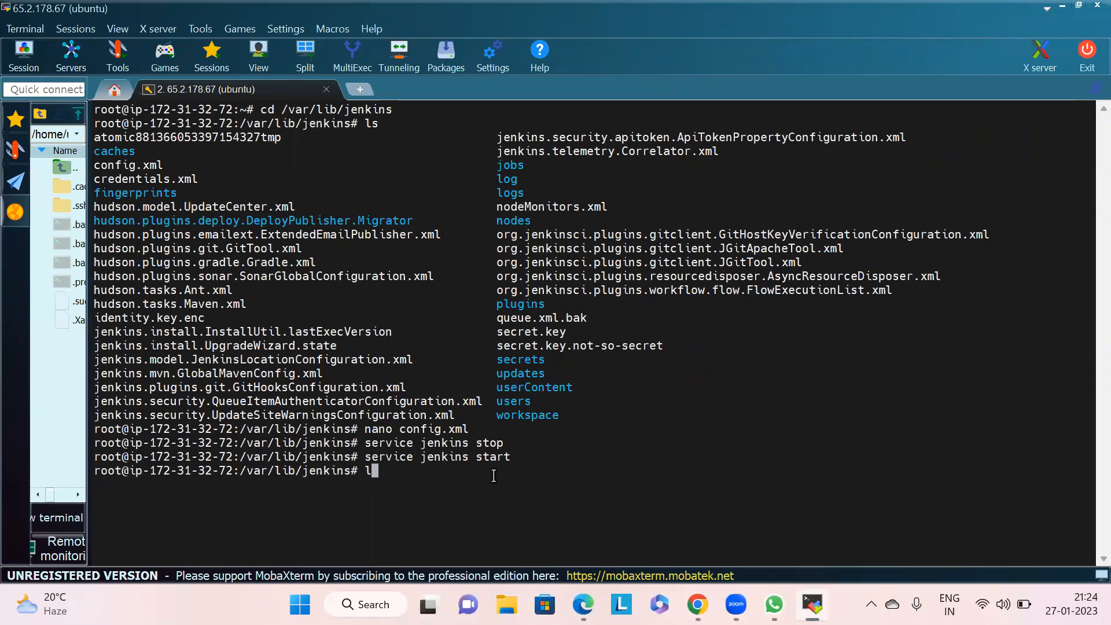
key(Return)
- Open config.xml in nano and move down to the useSecurity and authorizationStrategy lines
text(nano con)
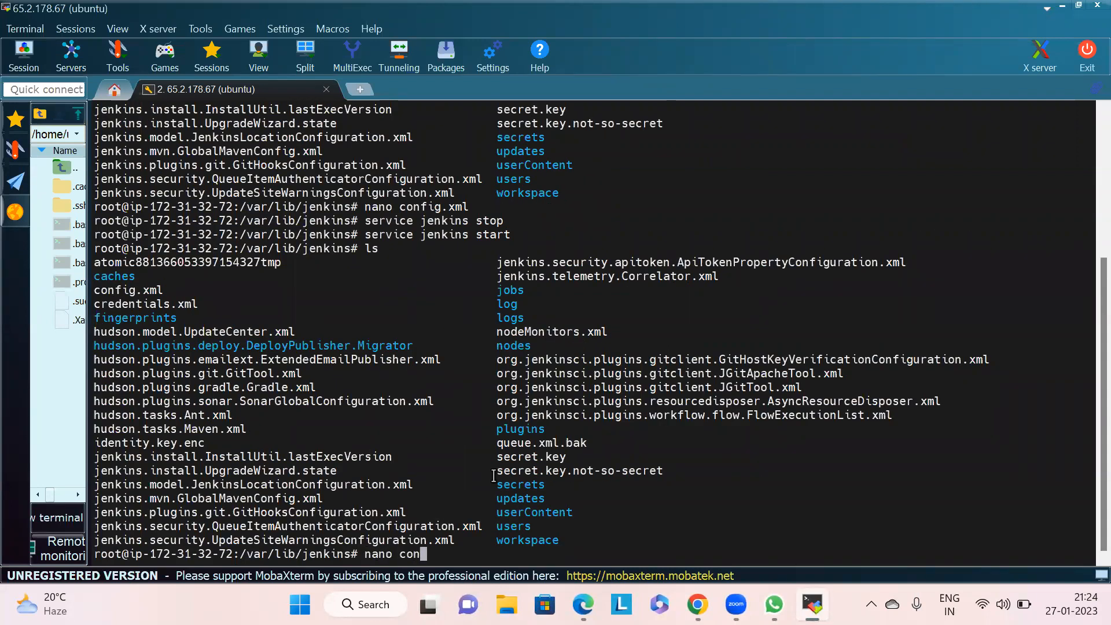
key(Tab)
key(Return)
key(Down)
key(Down)
key(Down)
key(Down)
key(Down)
key(Down)
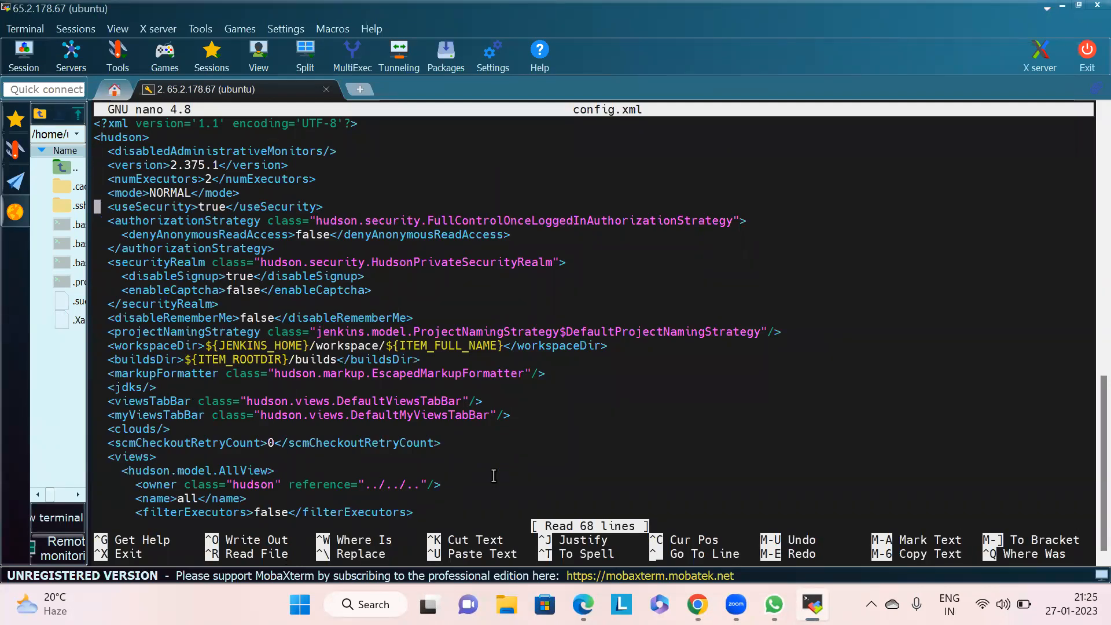
key(Down)
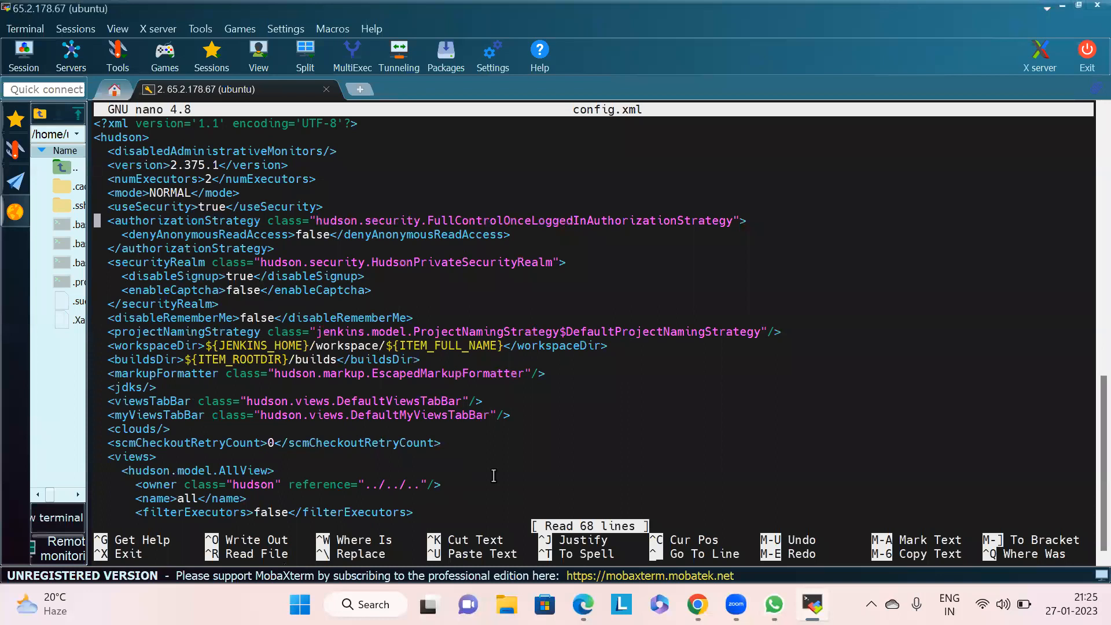
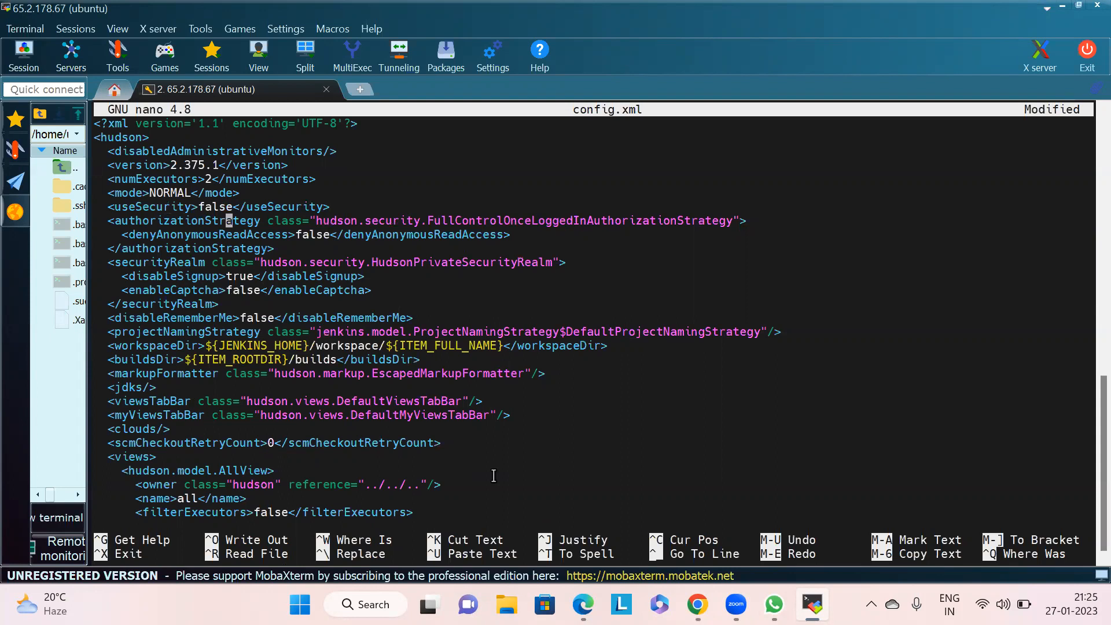
key(Left)
key(Left)
key(Left)
- Delete the opening authorizationStrategy tag line, just below useSecurity, in config.xml
key(Delete)
key(Delete)
key(Delete)
key(Delete)
key(Delete)
key(Delete)
key(Delete)
key(Delete)
key(Delete)
key(Delete)
key(Delete)
key(Delete)
key(Delete)
key(Delete)
key(Delete)
key(Delete)
key(Delete)
key(Delete)
key(Delete)
key(Delete)
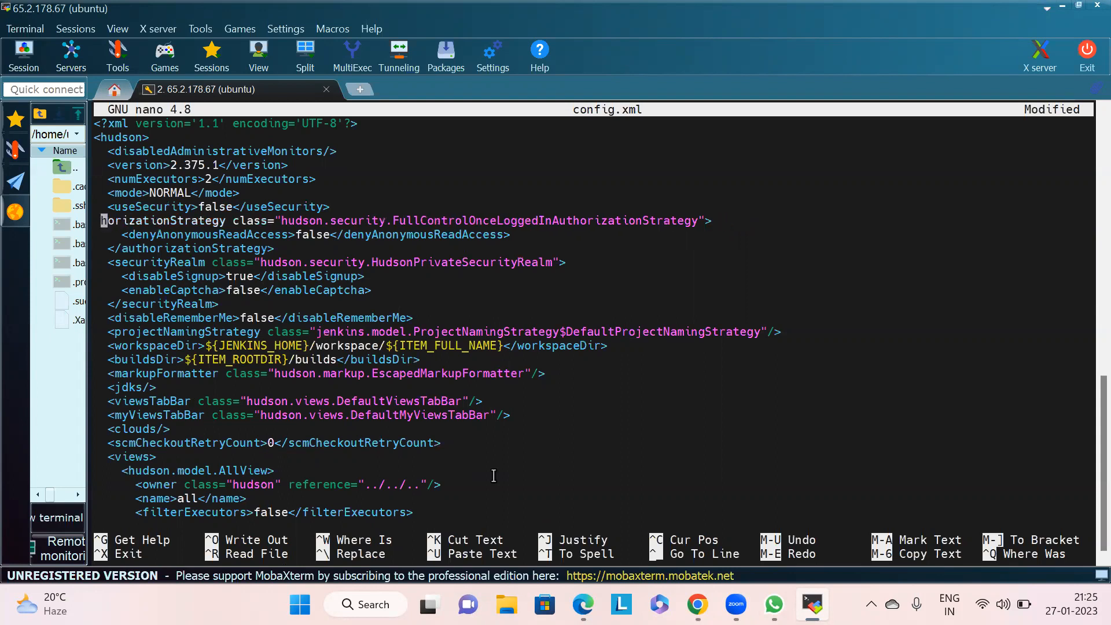
key(Delete)
key(Delete)
key(Delete)
key(Delete)
key(Delete)
key(Delete)
key(Delete)
key(Delete)
key(Delete)
key(Delete)
key(Delete)
key(Delete)
key(Delete)
key(Delete)
key(Delete)
key(Delete)
key(Delete)
key(Delete)
key(Delete)
key(Delete)
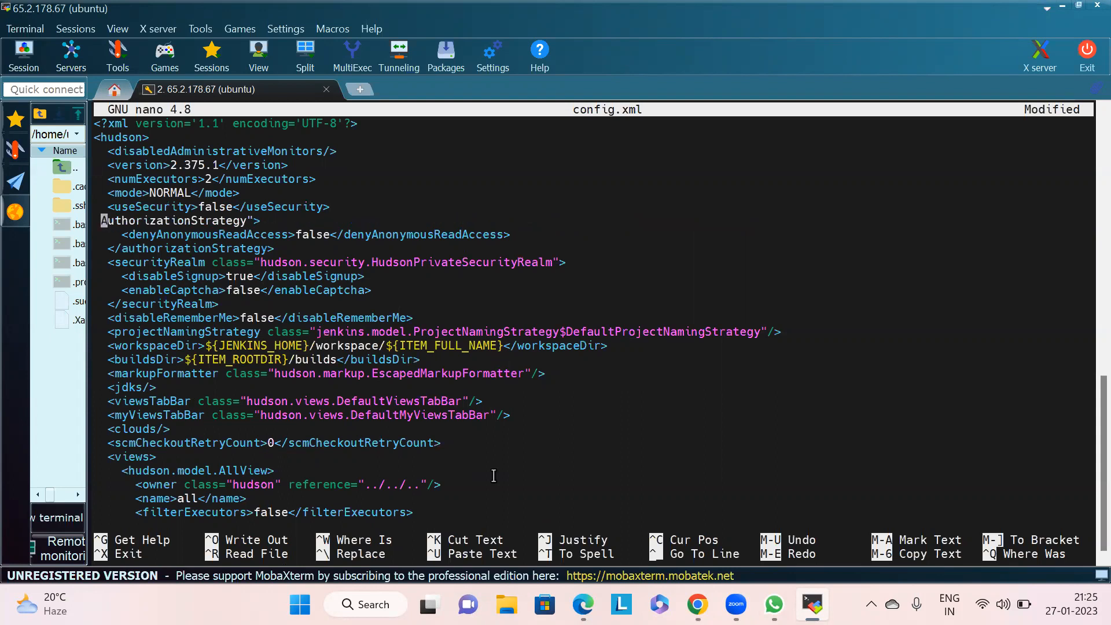
key(Delete)
key(Delete)
key(Delete)
key(Delete)
key(Delete)
key(Delete)
key(Delete)
key(Delete)
key(Delete)
key(Delete)
key(Delete)
key(Delete)
key(Delete)
key(Delete)
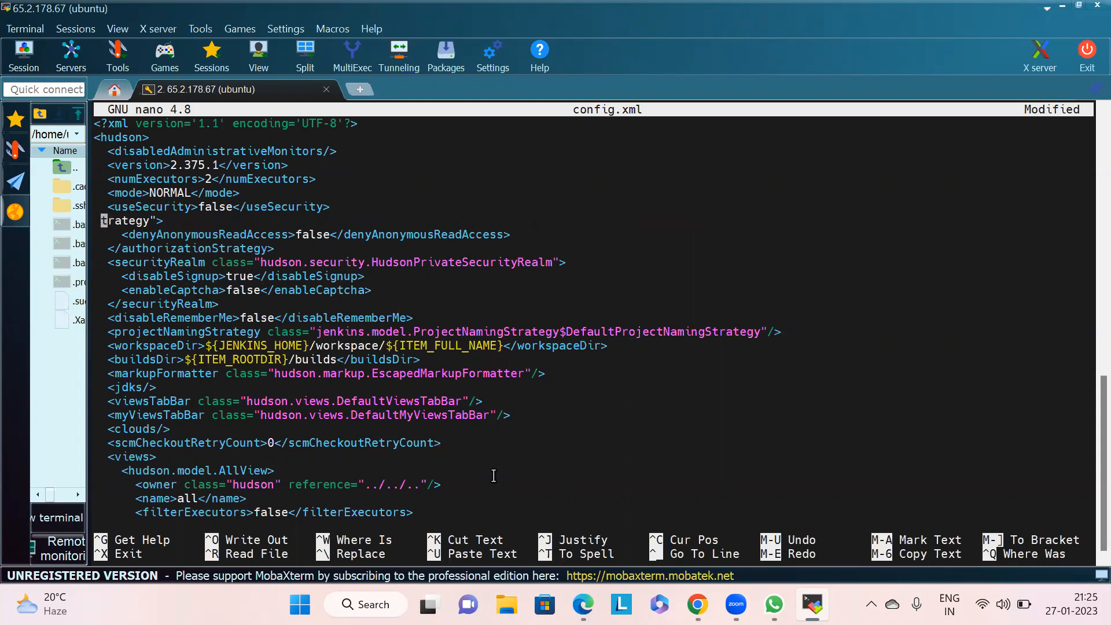
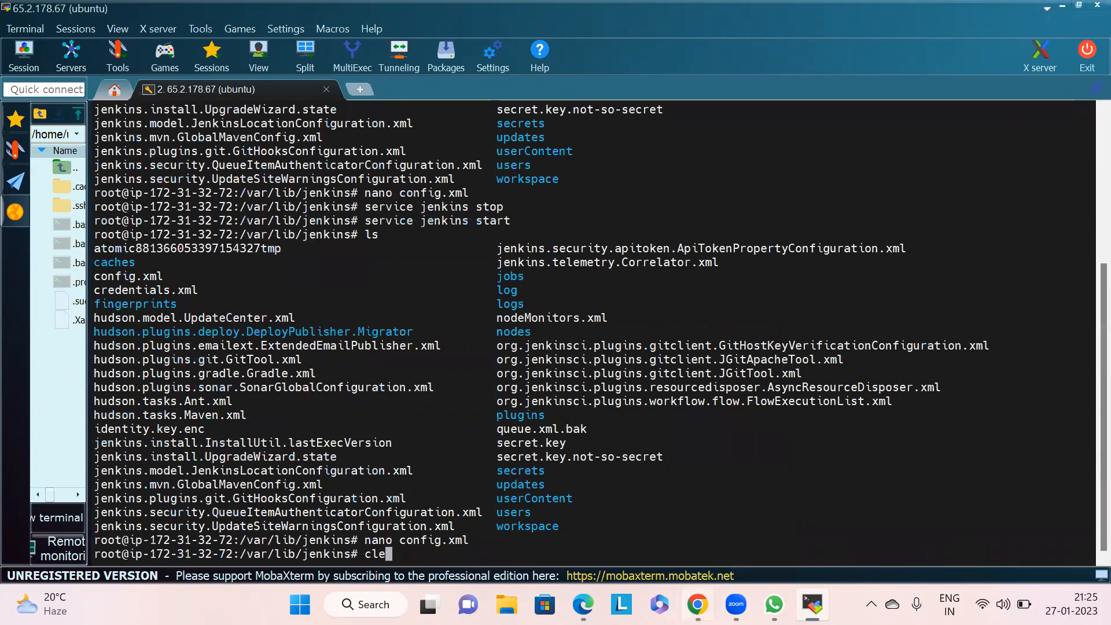
- Clear the terminal and stop the Jenkins service
key(ctrl+l)
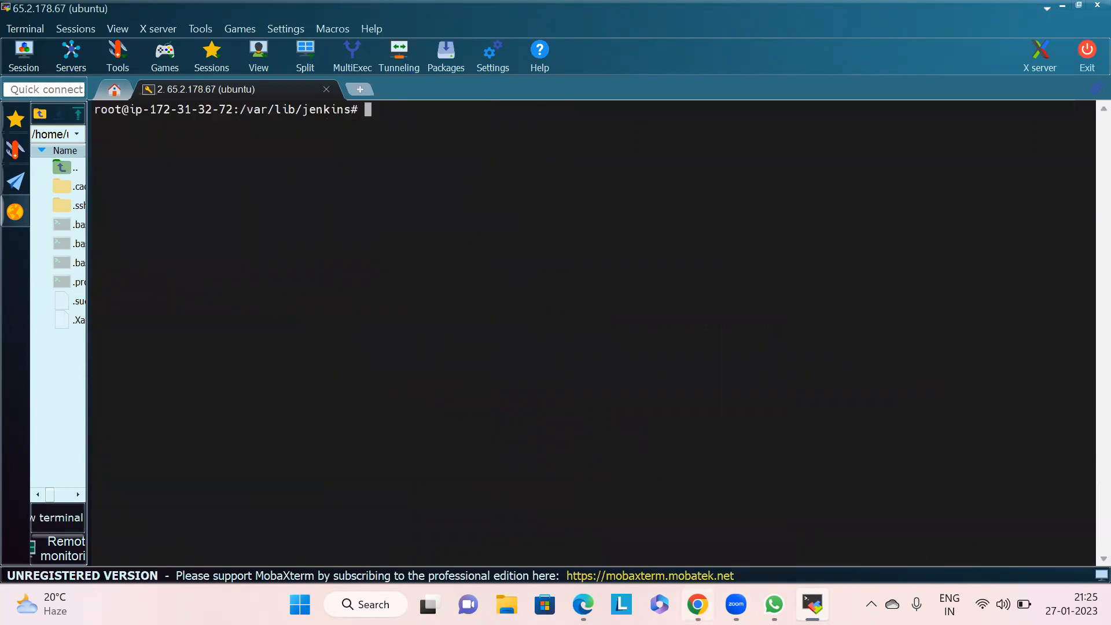
text(service jenkins stop)
key(Return)
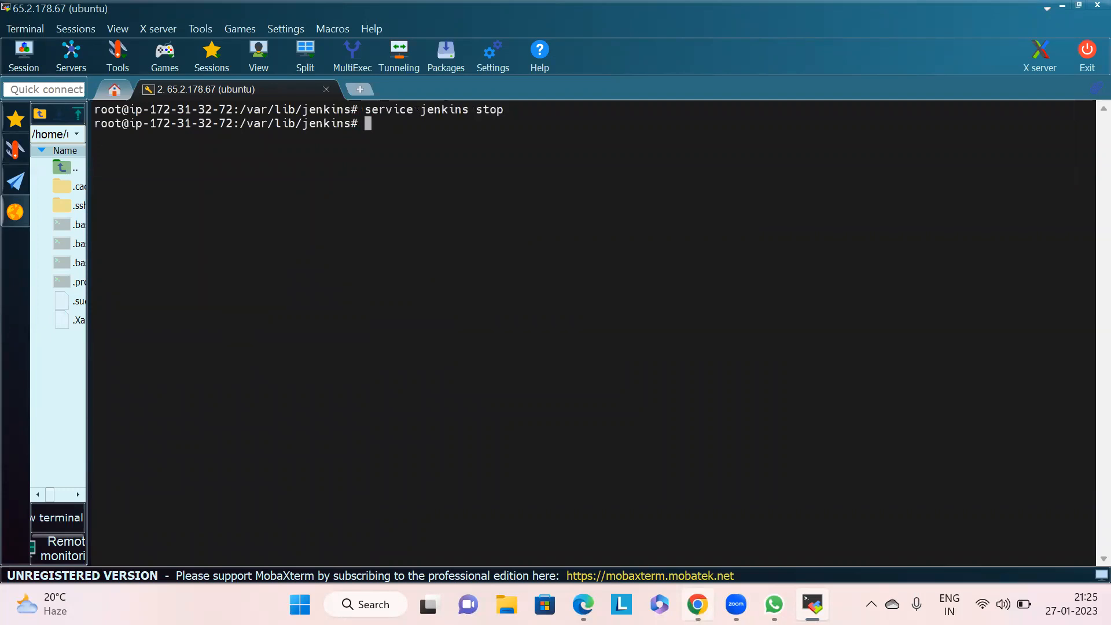
- Start the Jenkins service again by editing the previous stop command
key(Up)
key(BackSpace)
key(BackSpace)
text(art)
key(Return)
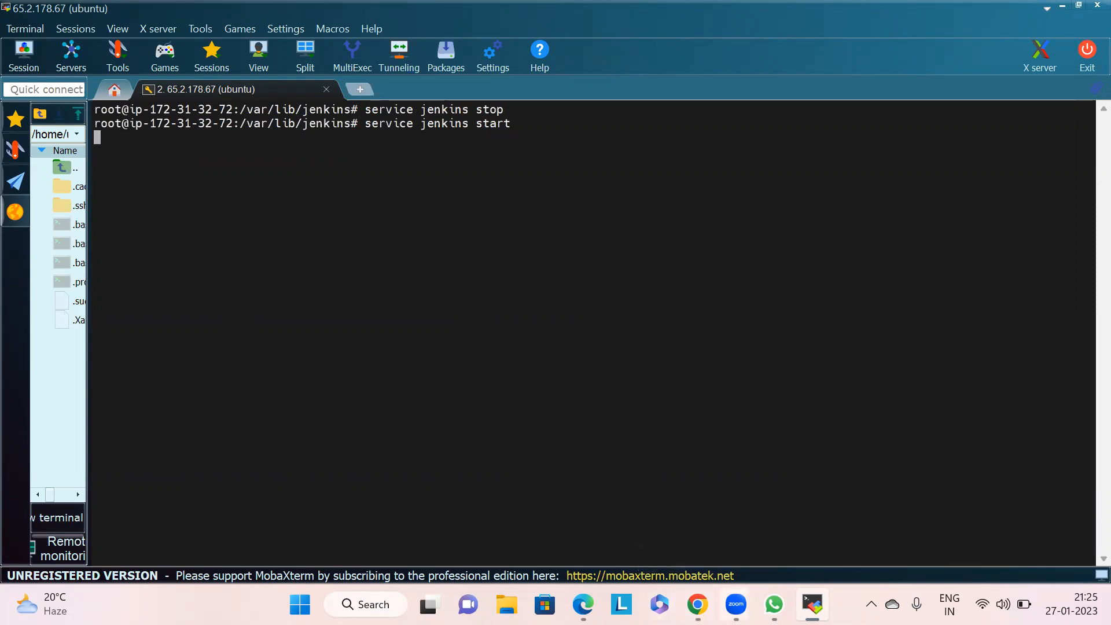
- Switch to the browser, reload the Jenkins page at 65.2.178.67:8080 and scroll through the page that loads
click(697, 604)
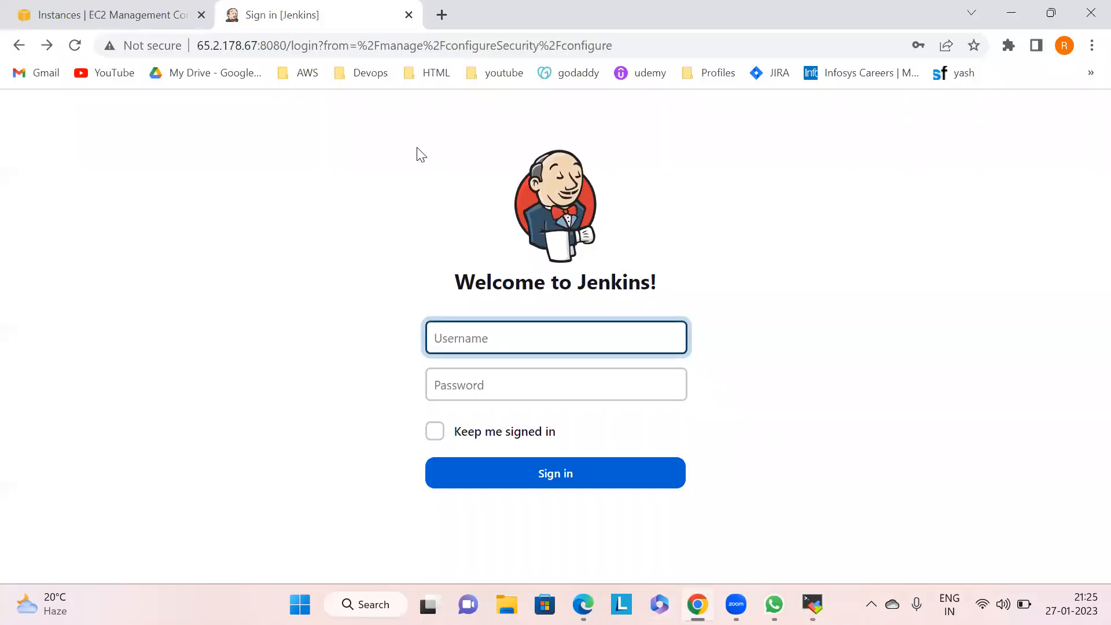
click(75, 45)
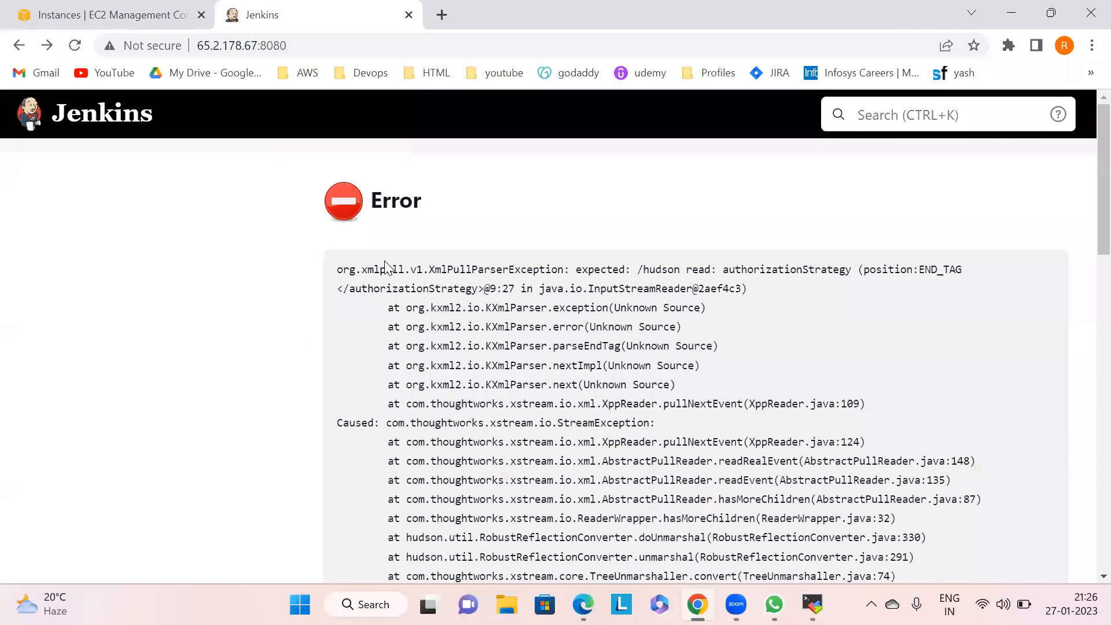
click(308, 44)
key(Return)
scroll(1085, 243, down, 7)
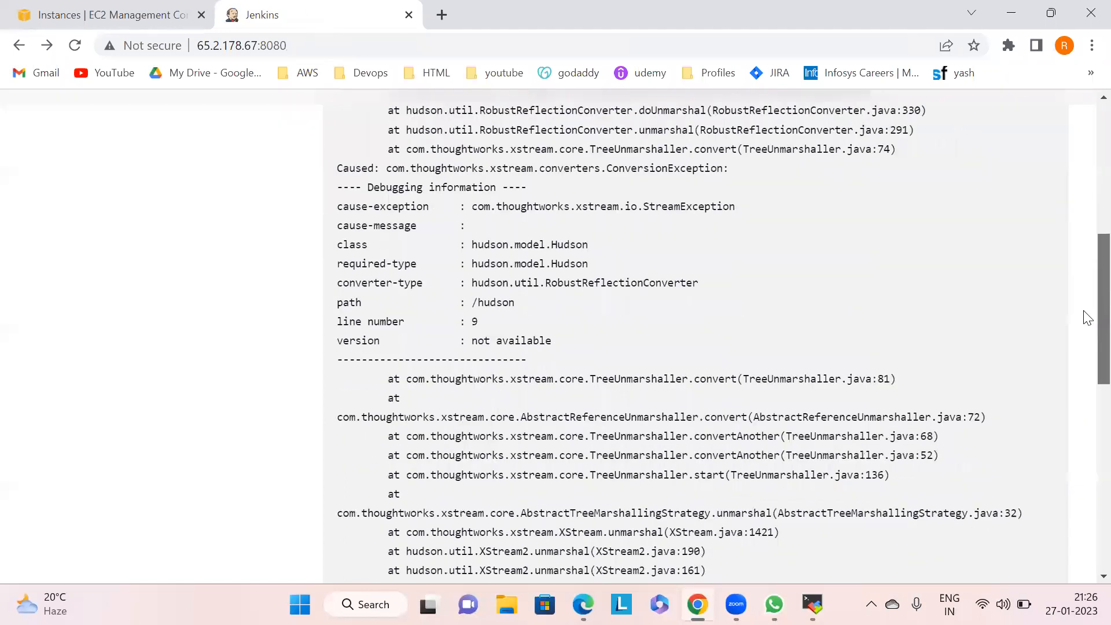
drag(1087, 317, 1082, 100)
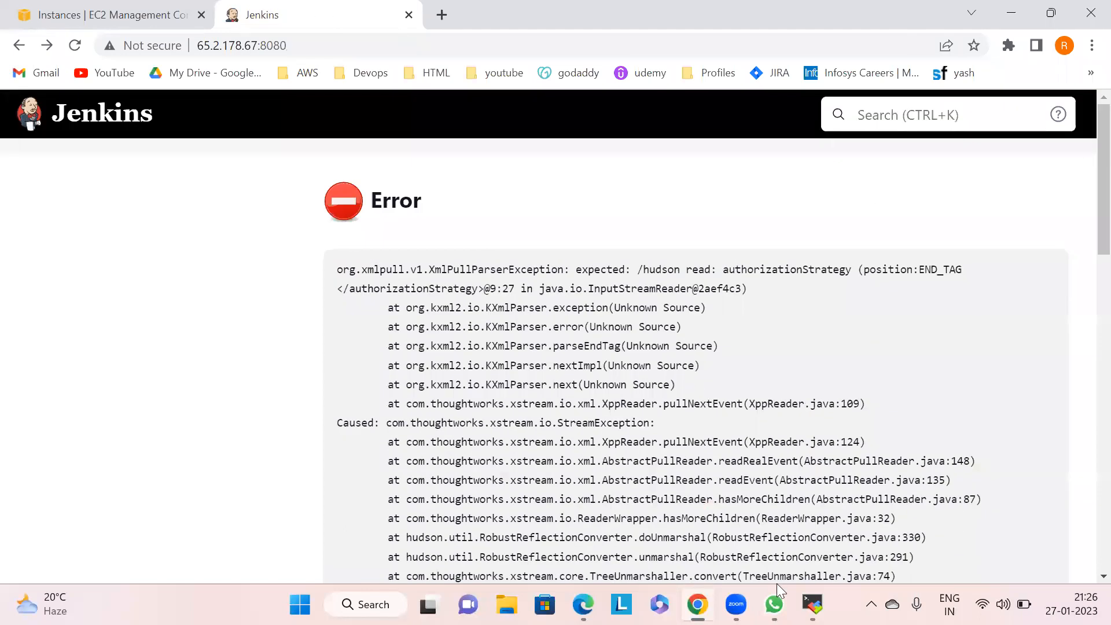